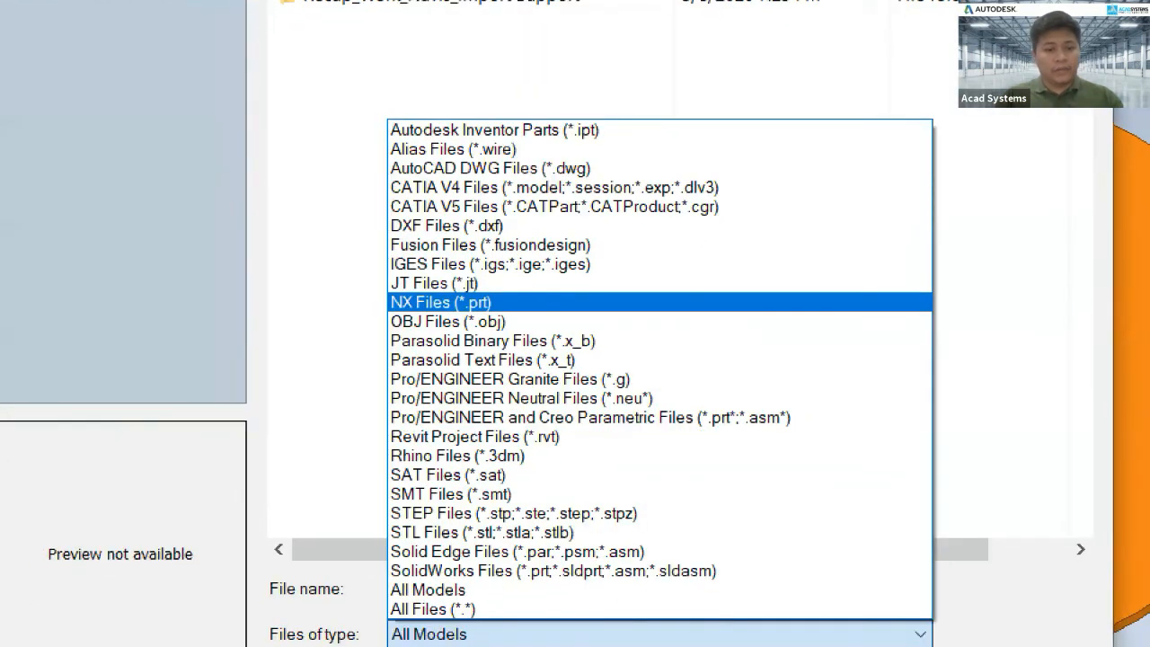
Review the importable file types, marking the SolidWorks, Solid Edge, STEP, Revit, IGES and CATIA formats.
click(657, 365)
drag(383, 574, 464, 576)
drag(392, 552, 475, 553)
drag(380, 510, 465, 512)
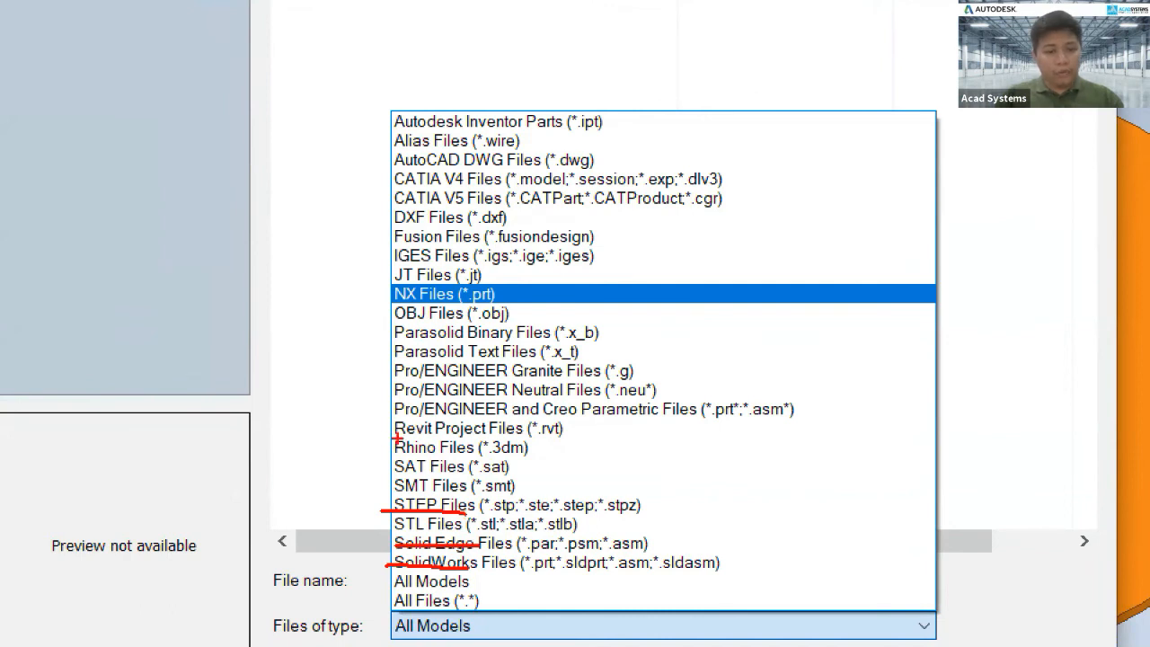
mouse_move(351, 437)
mouse_down()
mouse_move(389, 433)
mouse_move(373, 455)
mouse_up()
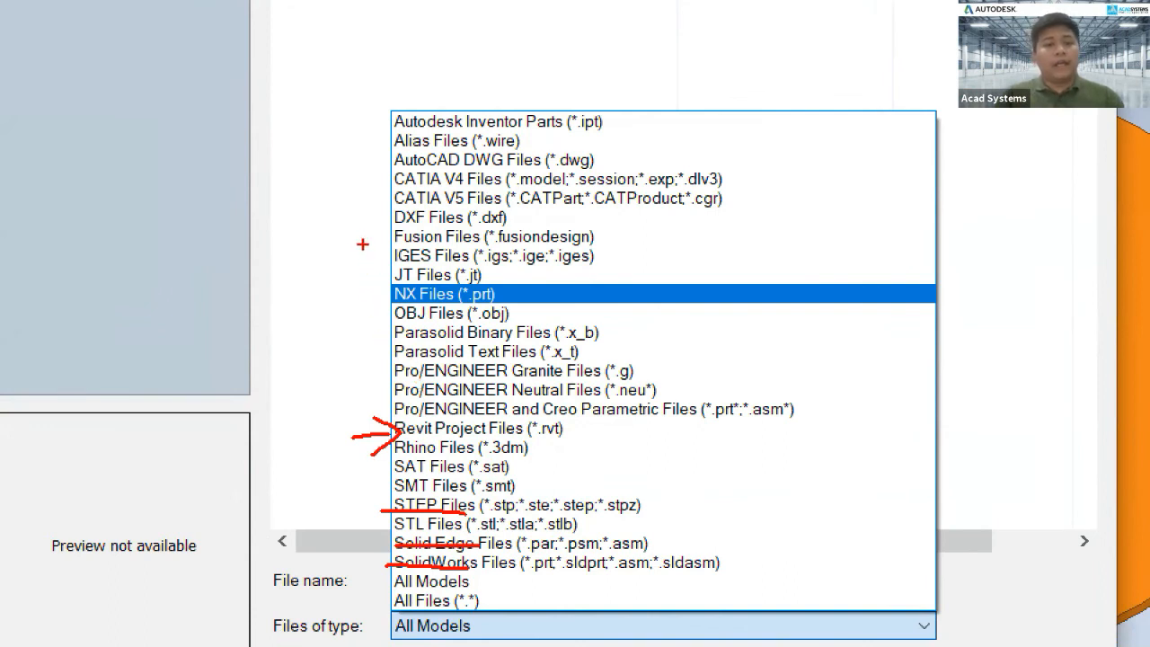
drag(369, 245, 367, 288)
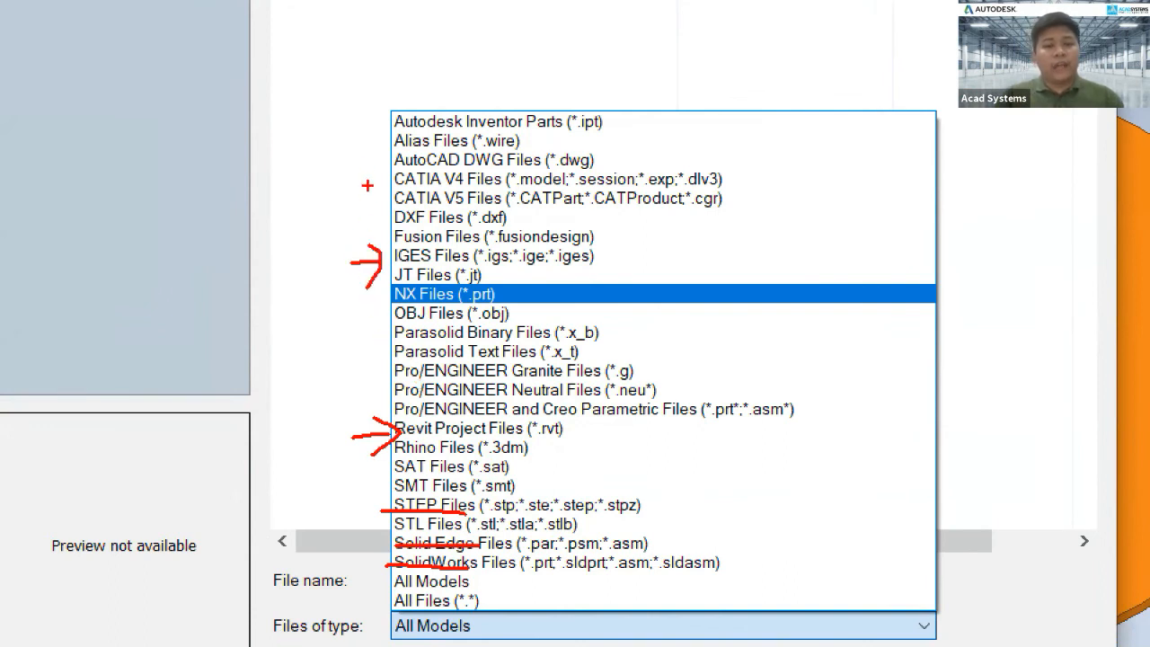
drag(390, 169, 362, 192)
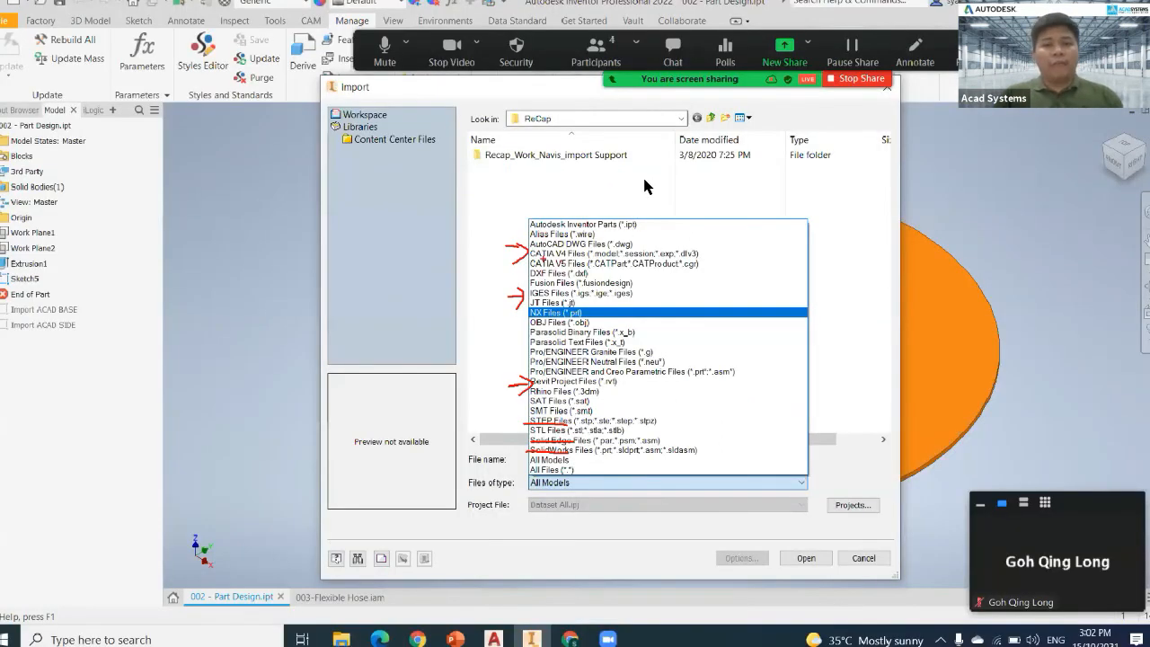
click(611, 18)
Browse up to the PDMC Dataset folder and into 2021 Industrial Machinery, Engineering, Demo and Customer Product Data.
click(710, 124)
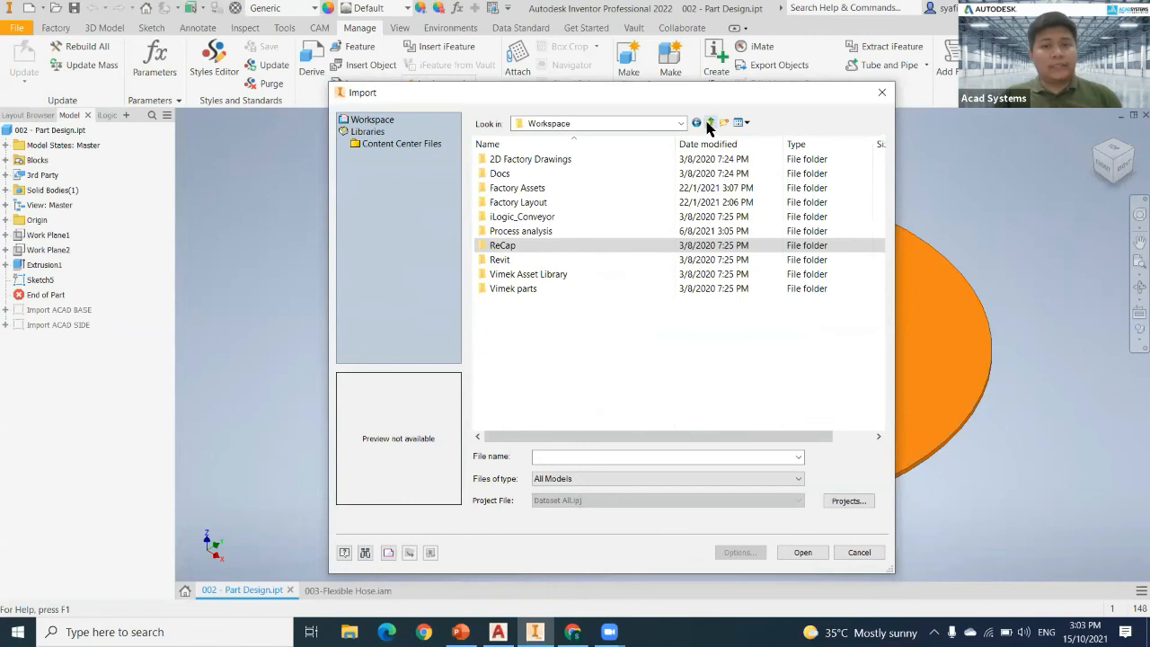
click(710, 123)
click(710, 123)
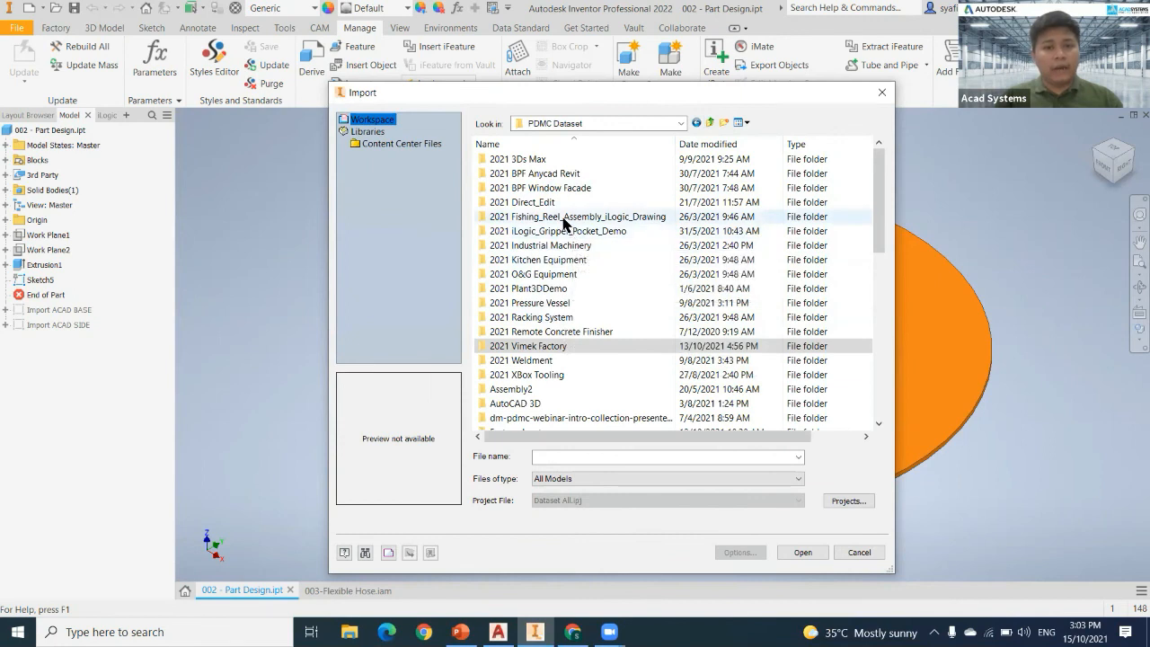
double_click(550, 245)
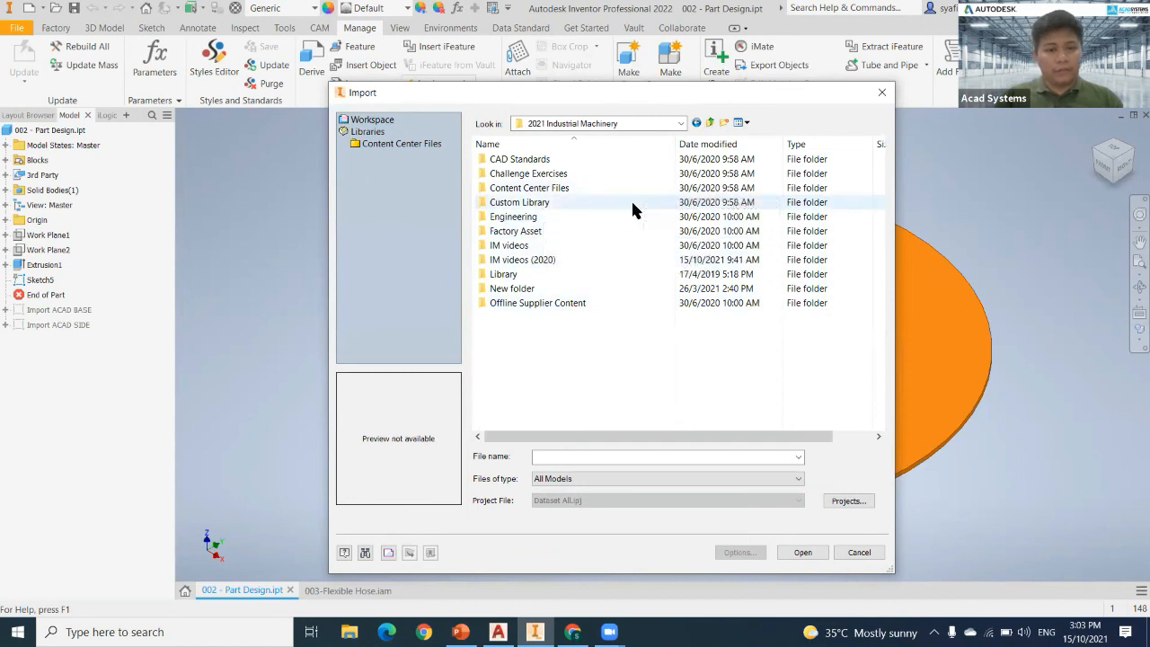
click(581, 219)
double_click(581, 218)
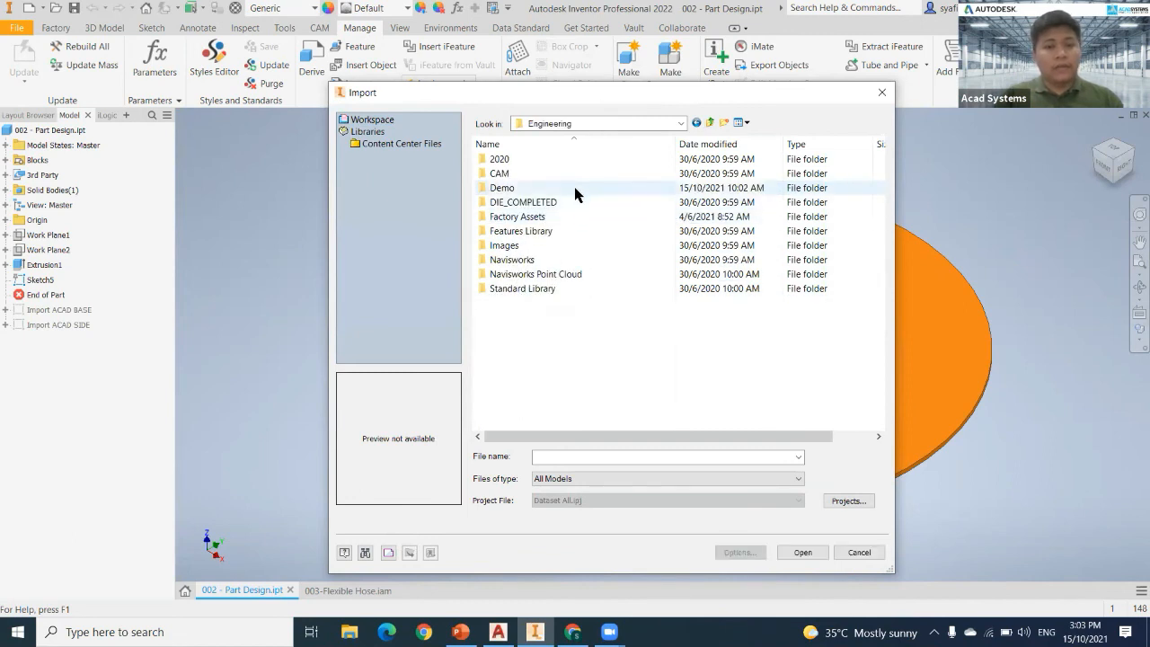
double_click(574, 187)
double_click(530, 188)
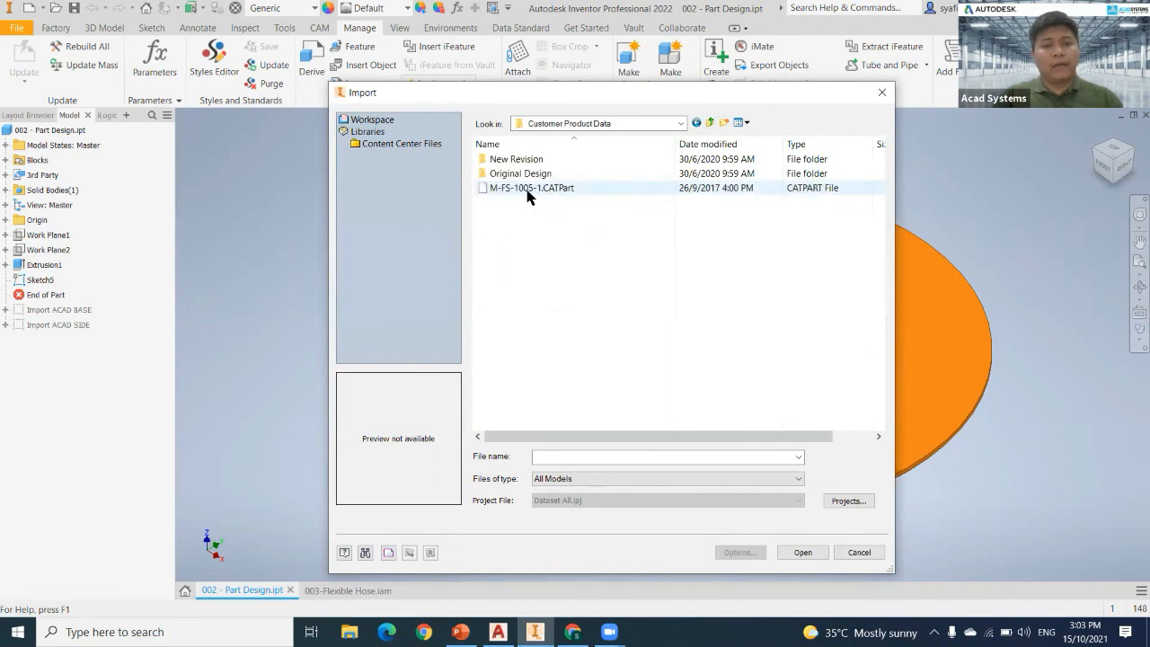
Import M-FS-1005-1.CATPart into the part as a Reference Model.
click(592, 196)
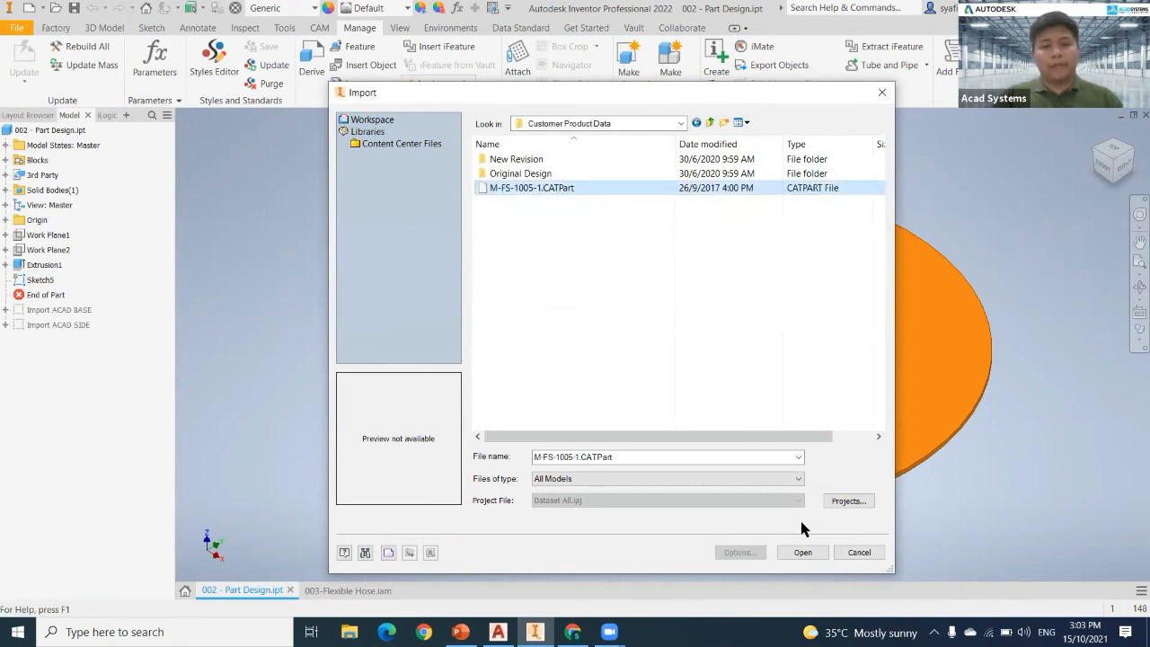
click(801, 550)
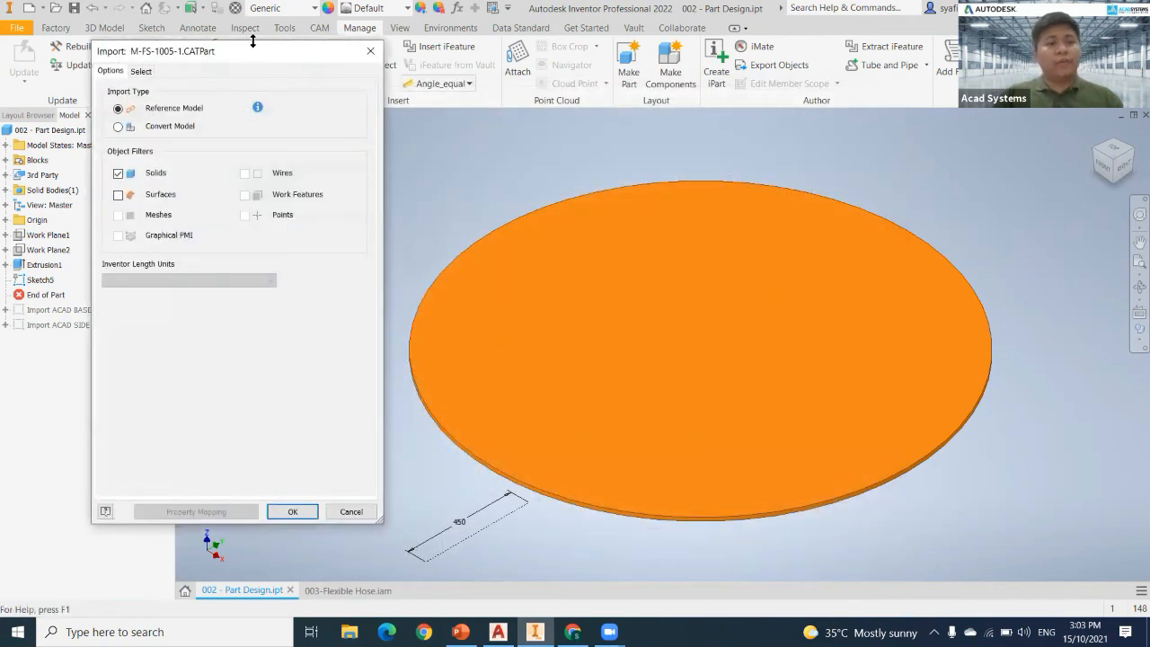
drag(279, 49, 499, 90)
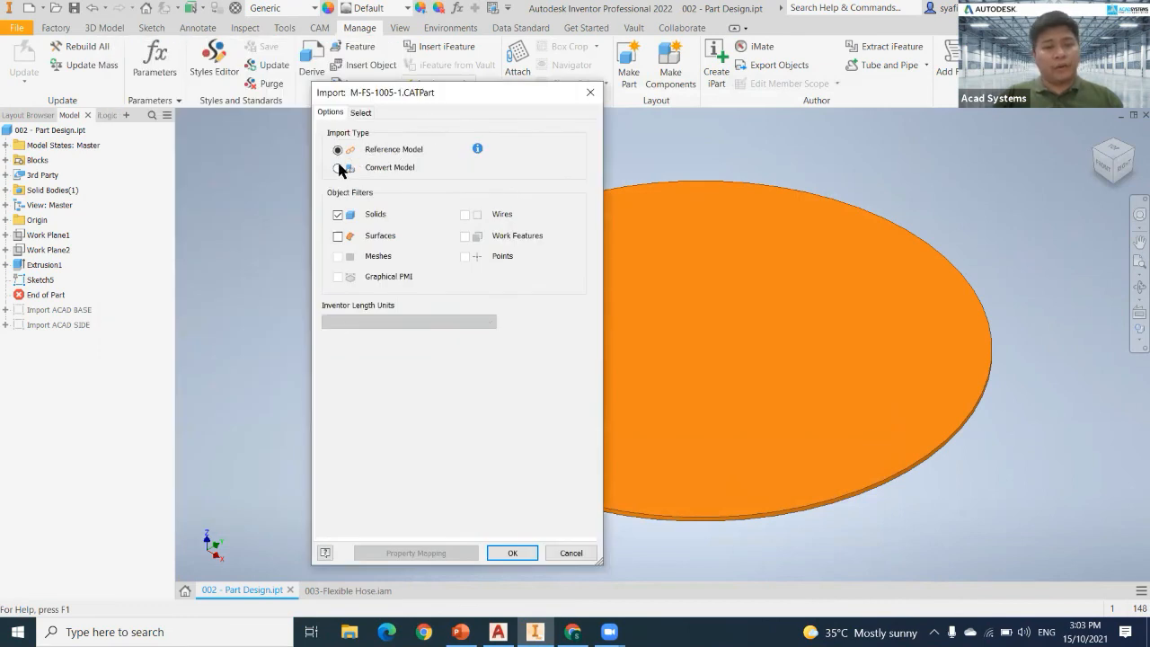
click(338, 168)
click(338, 150)
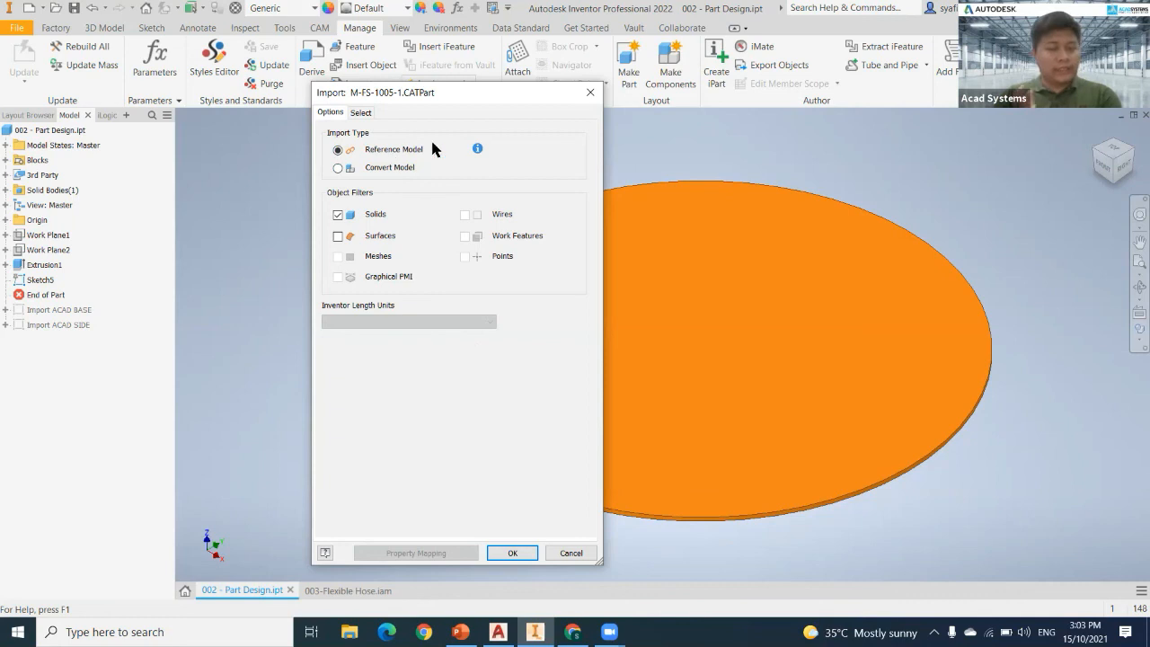
click(512, 553)
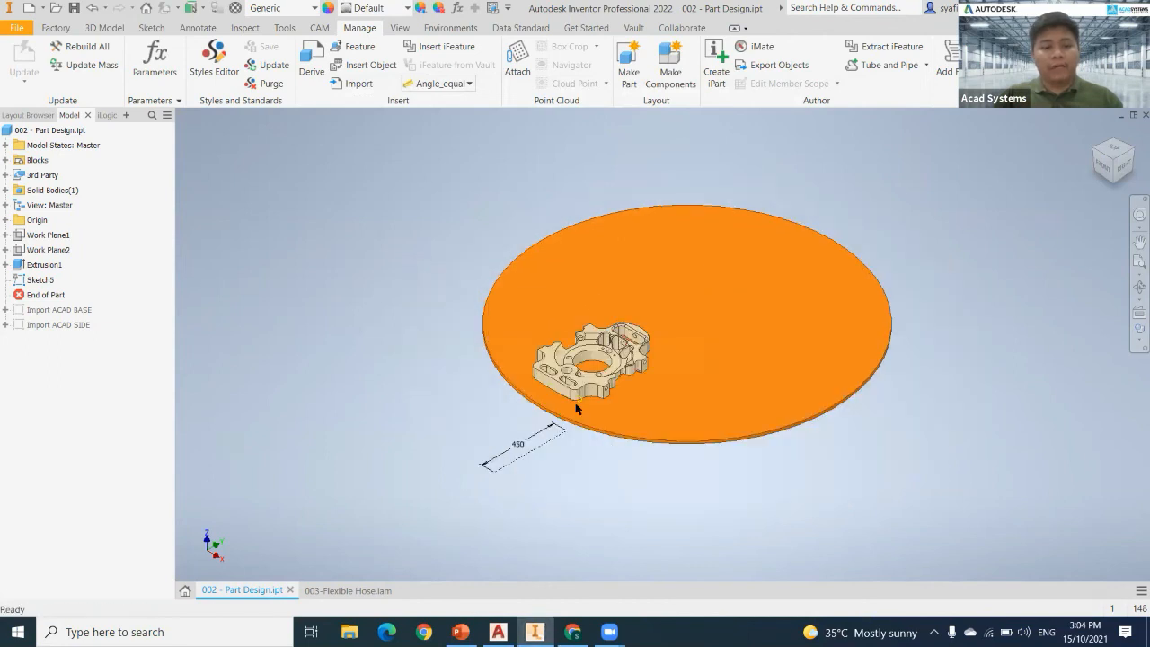
Inspect the imported CATIA part beside the orange disc and expand its entry in the model tree.
shift+middle_drag(593, 460, 570, 438)
scroll(566, 337, down, 5)
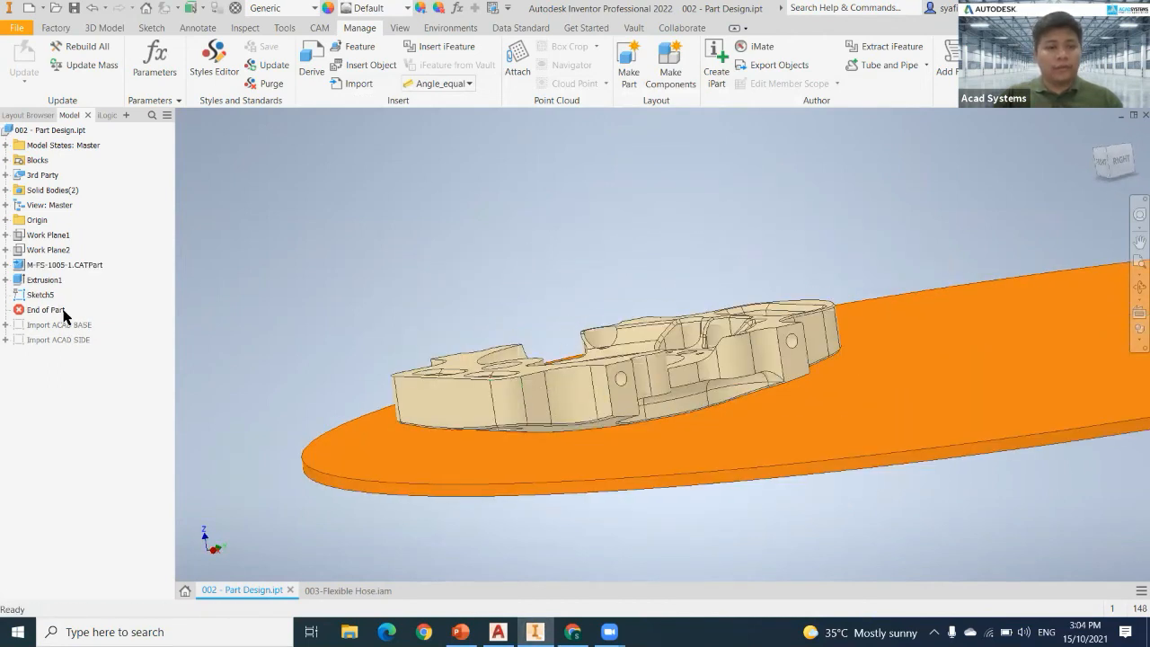
click(6, 265)
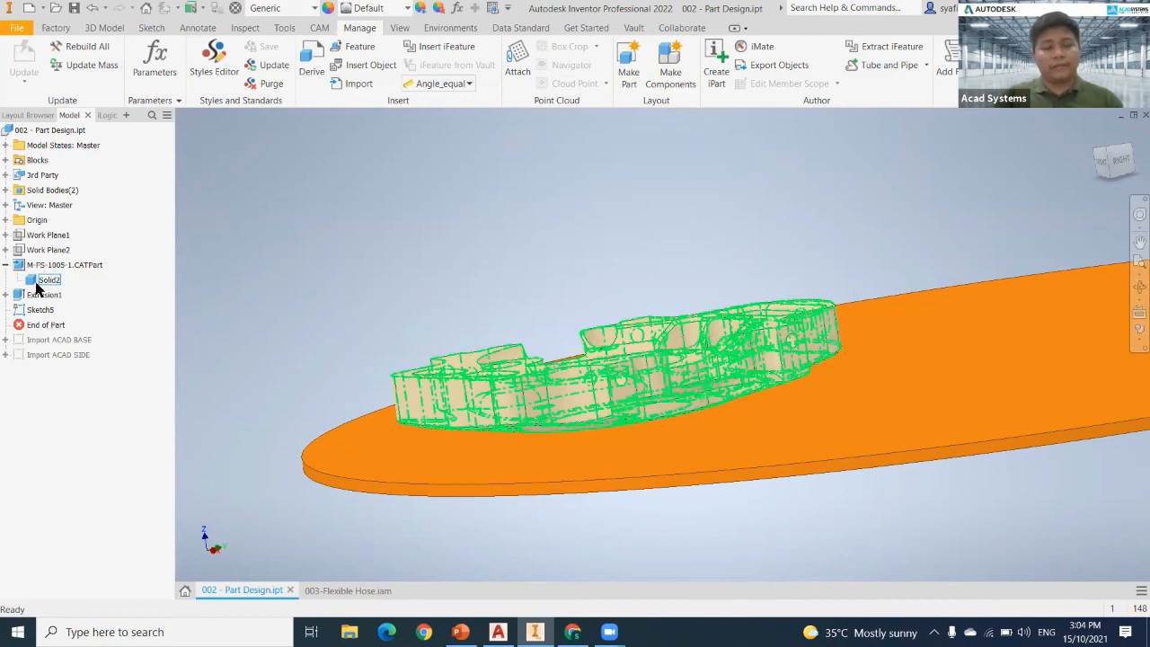
middle_drag(247, 294, 599, 433)
scroll(287, 267, down, 5)
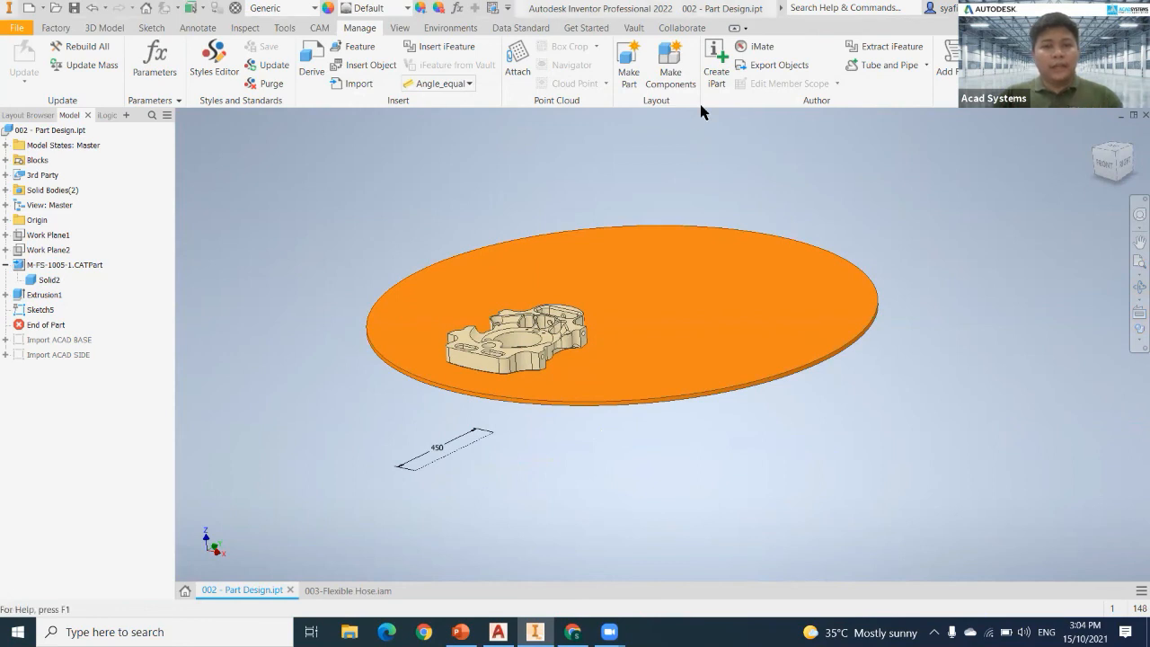
middle_drag(537, 481, 555, 513)
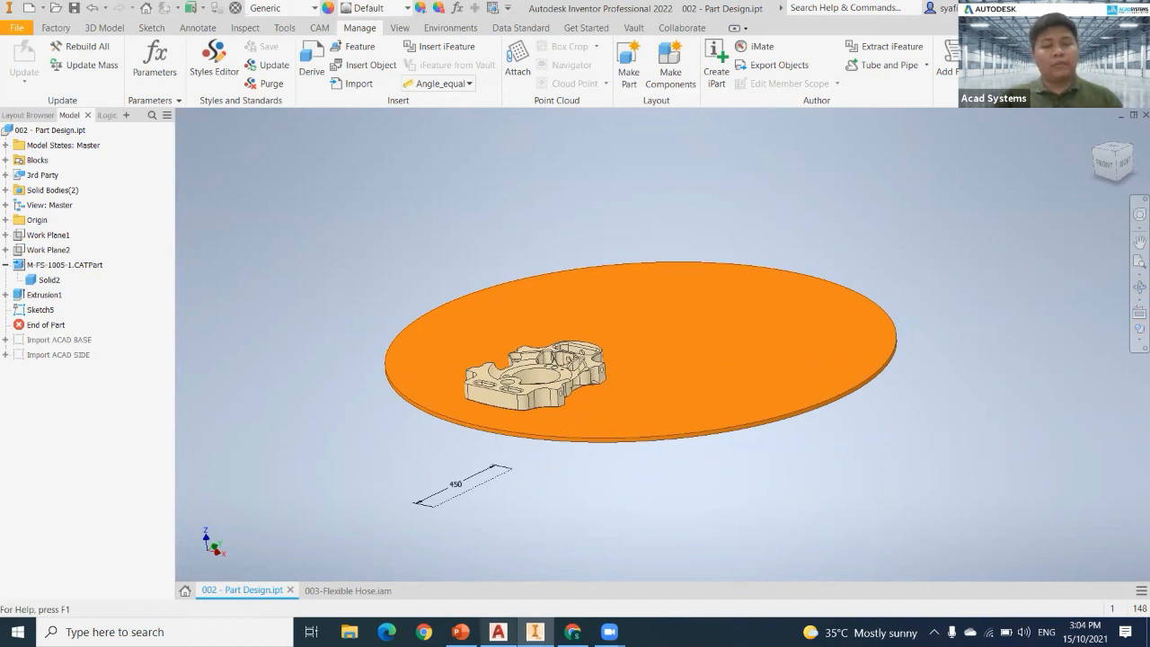
Switch to AutoCAD and examine the plan and side views of the 001 - ACAD C-FRAME drawing, temporarily highlighting the side view.
mouse_move(498, 632)
click(504, 602)
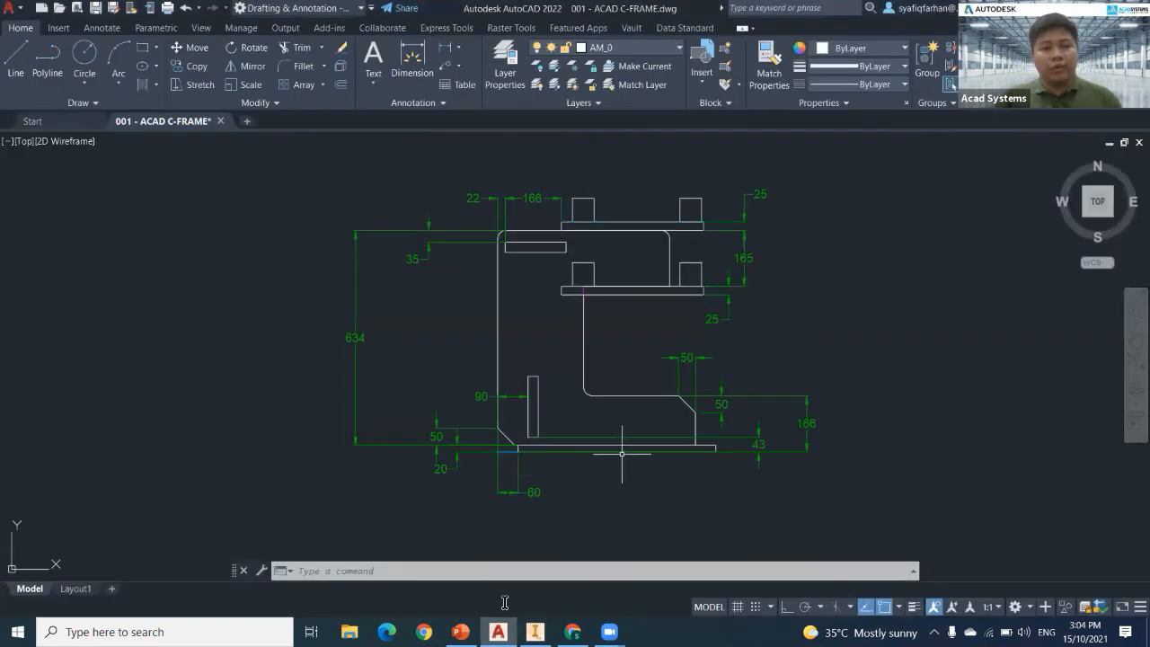
scroll(662, 476, down, 4)
middle_drag(662, 475, 625, 498)
scroll(624, 499, up, 3)
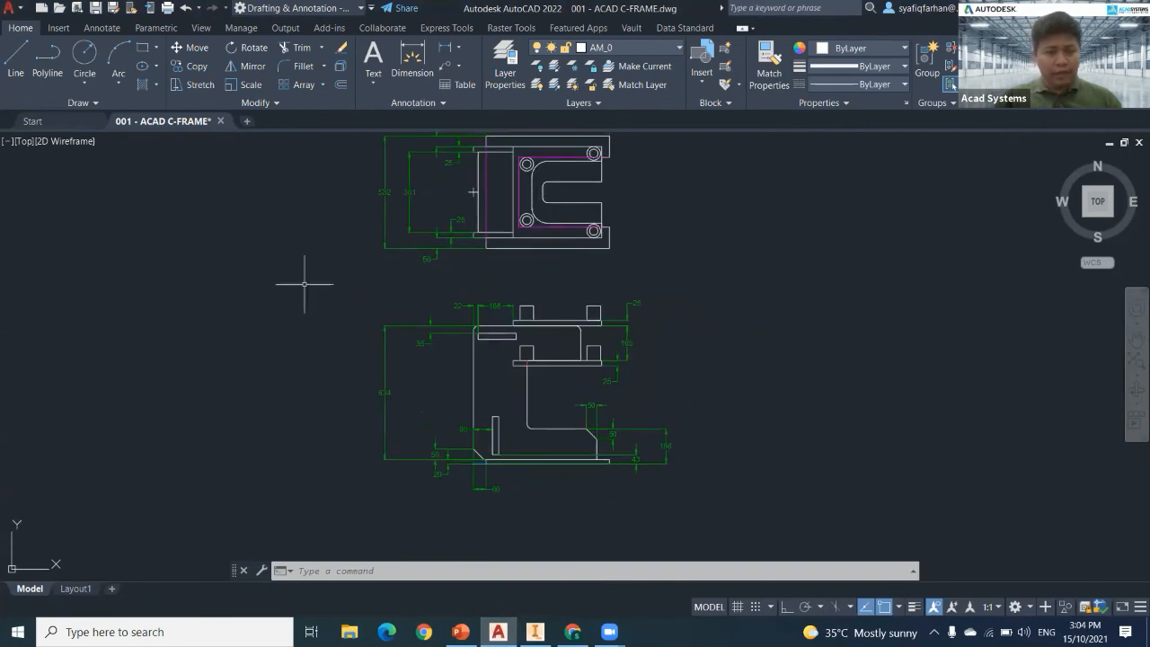
click(712, 525)
click(261, 288)
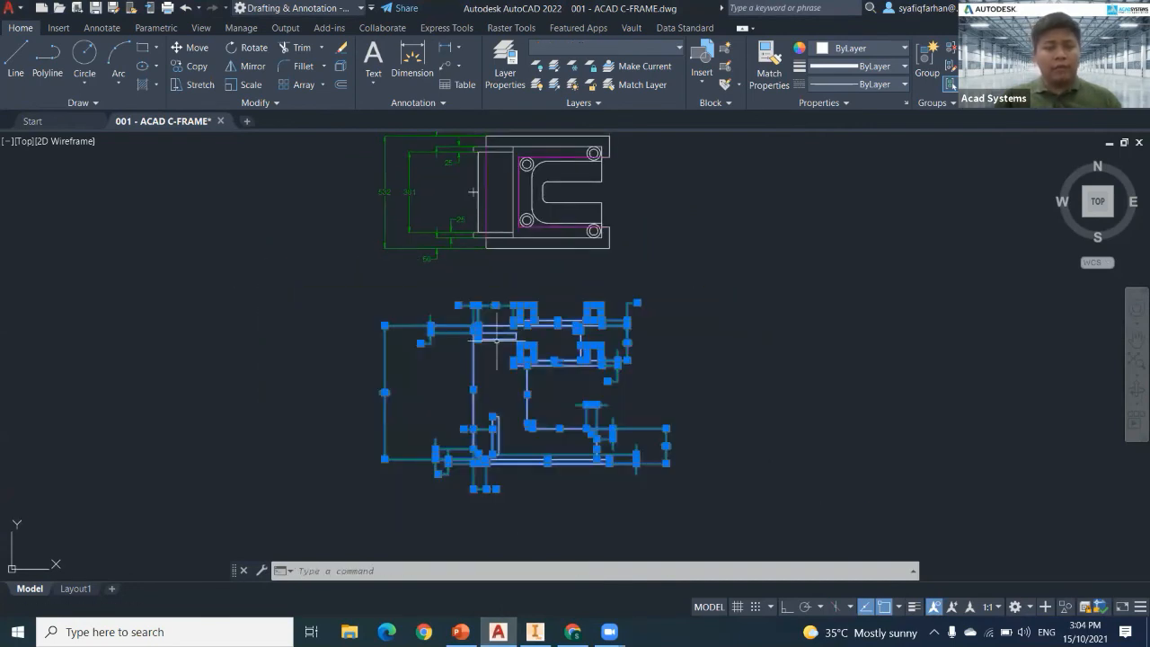
middle_drag(497, 338, 494, 425)
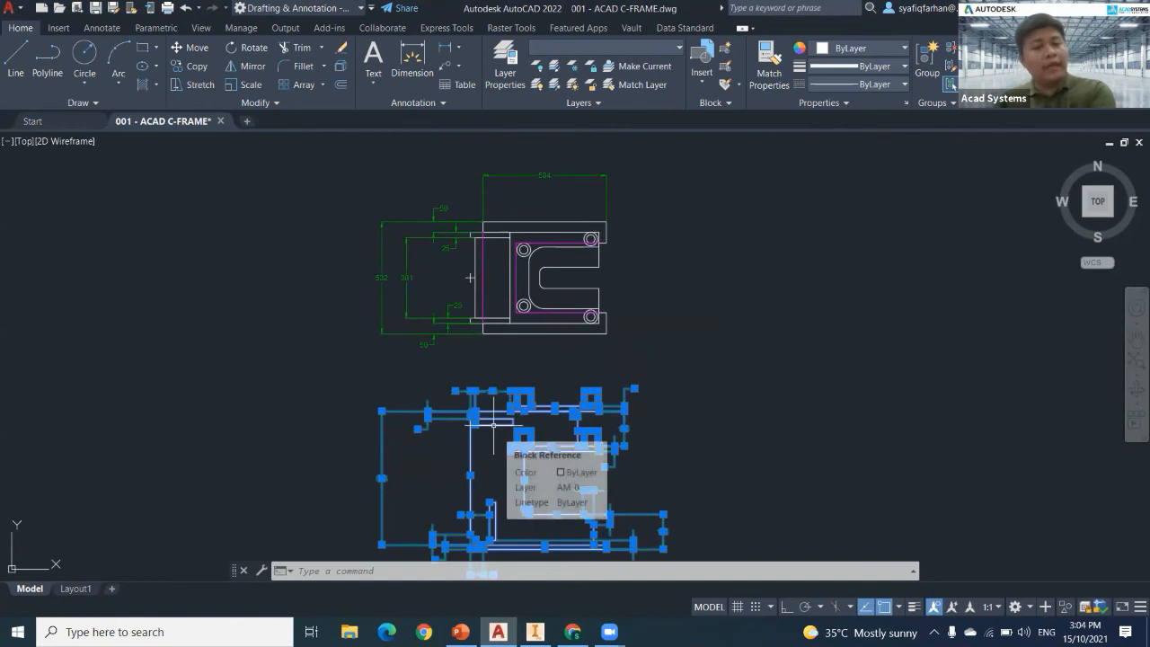
middle_drag(329, 444, 334, 406)
scroll(359, 457, up, 3)
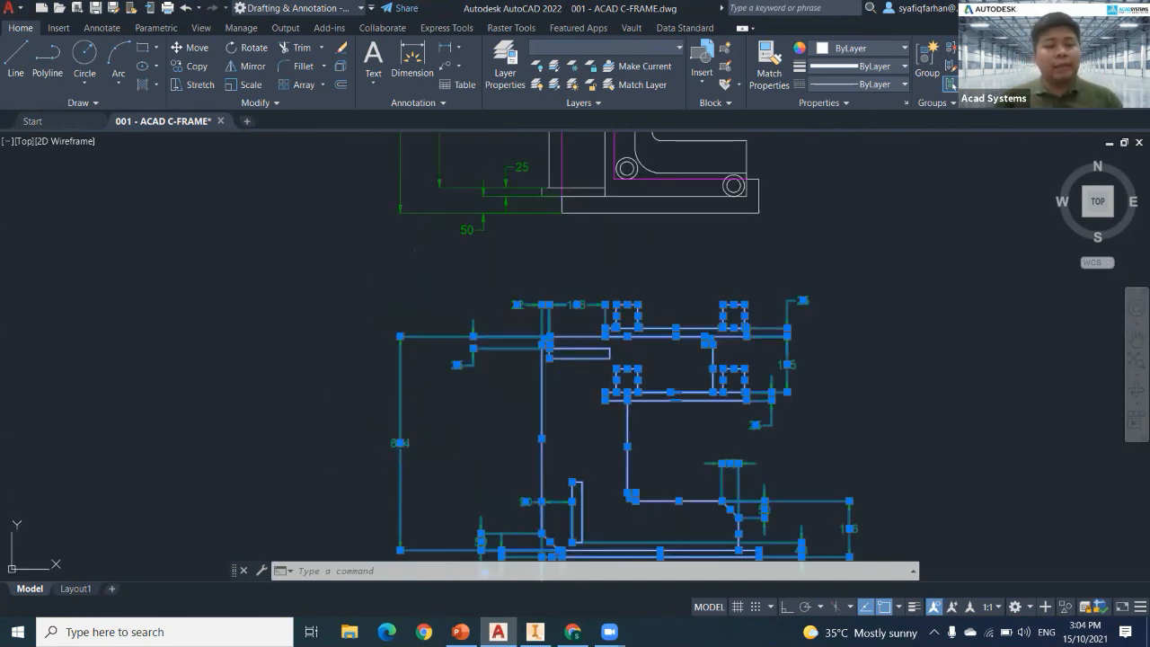
key(Escape)
key(Escape)
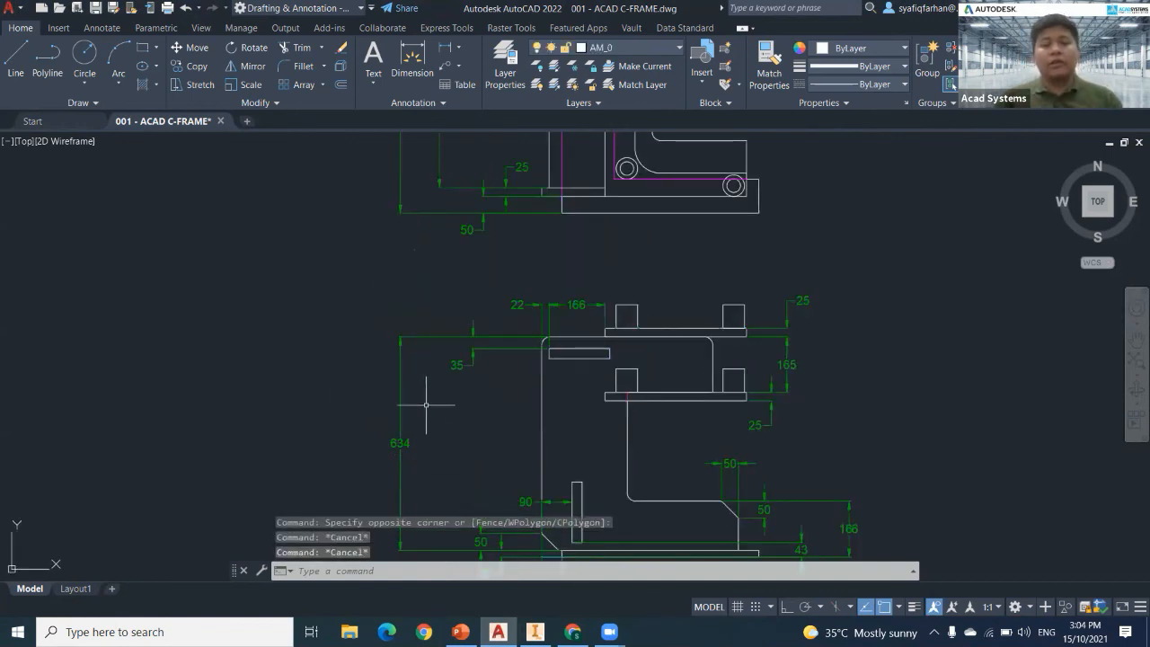
scroll(424, 401, down, 3)
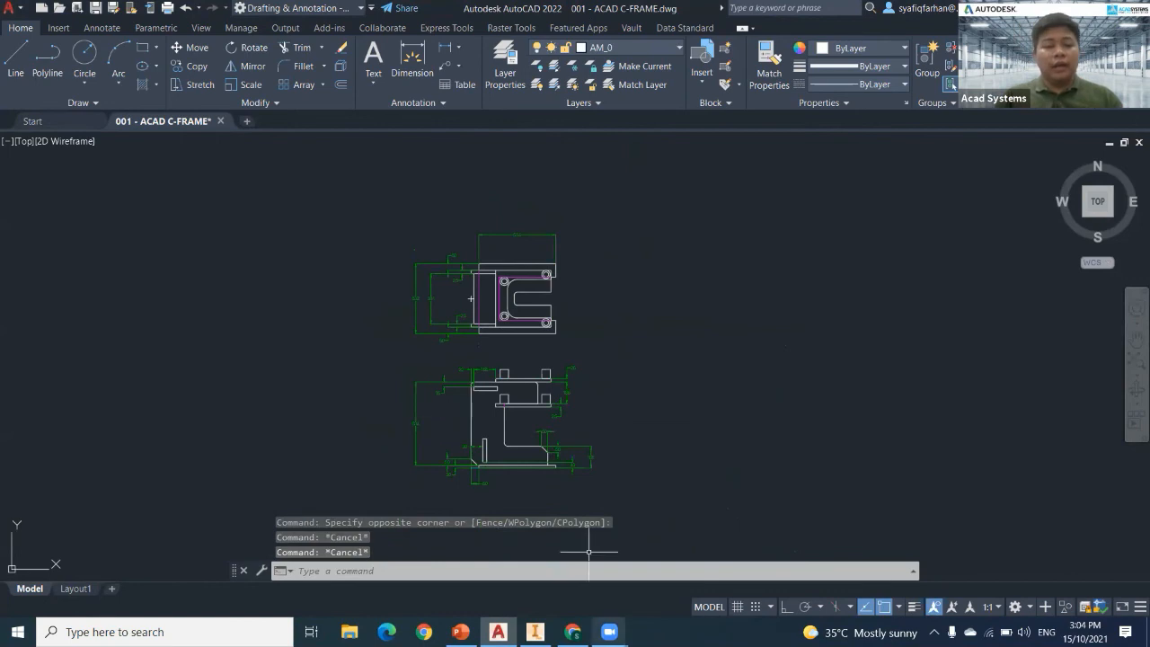
Switch back to Inventor and start a new sketch on the origin's YZ Plane in 002 - Part Design.ipt.
click(535, 632)
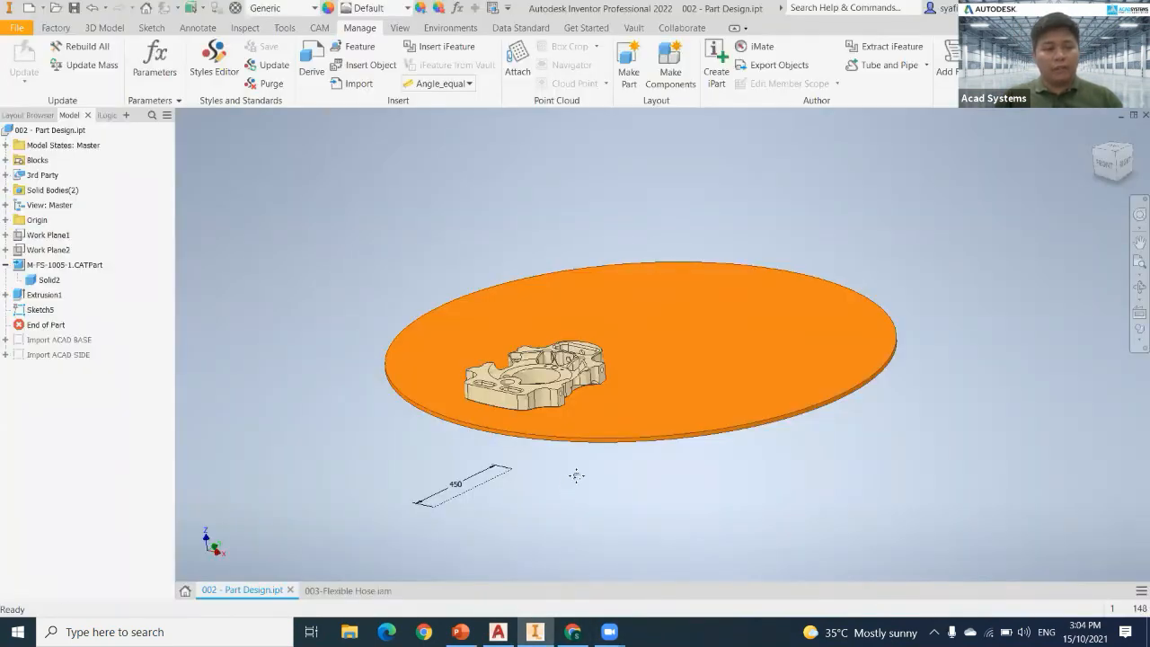
scroll(460, 502, down, 3)
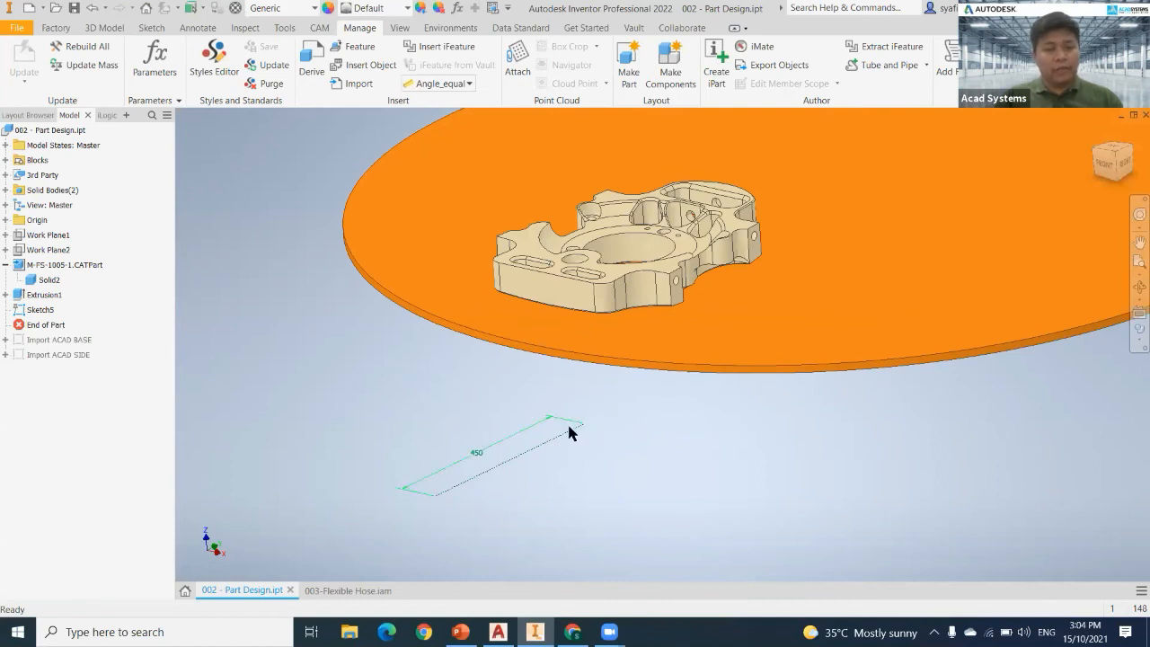
middle_drag(414, 519, 429, 506)
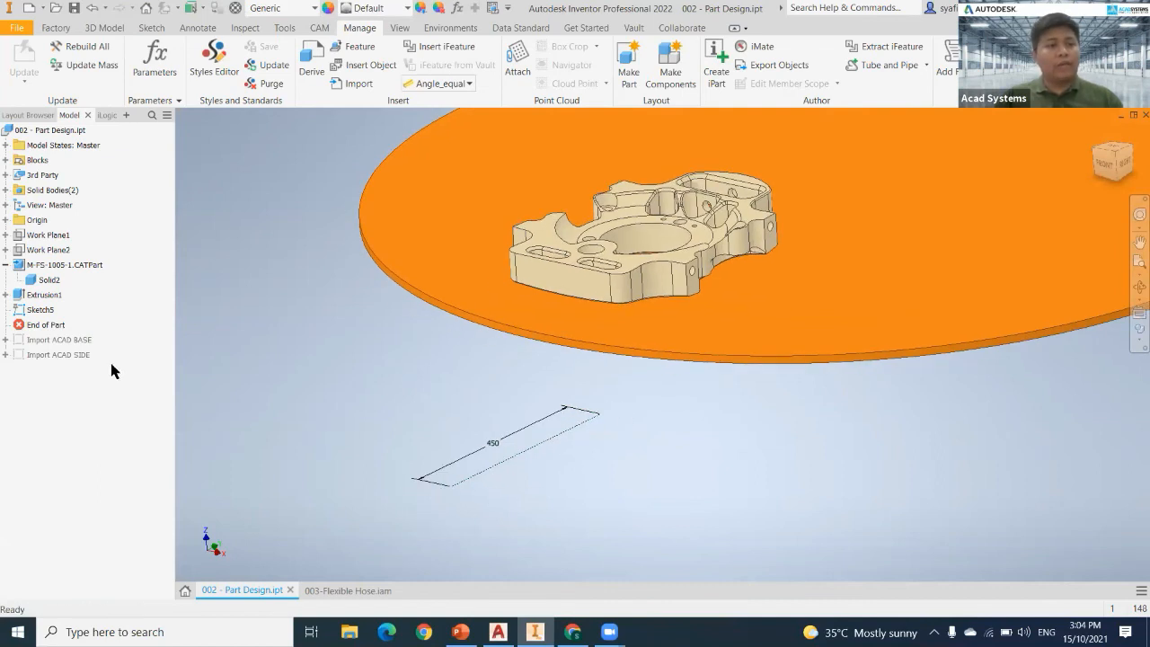
scroll(365, 423, up, 3)
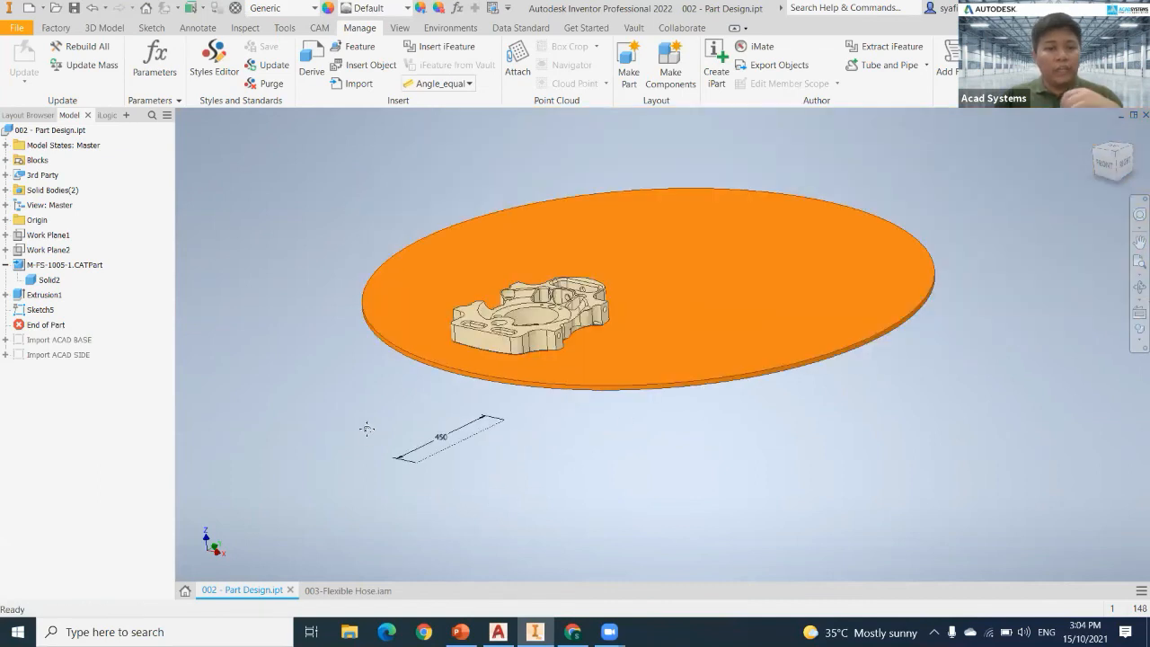
click(6, 220)
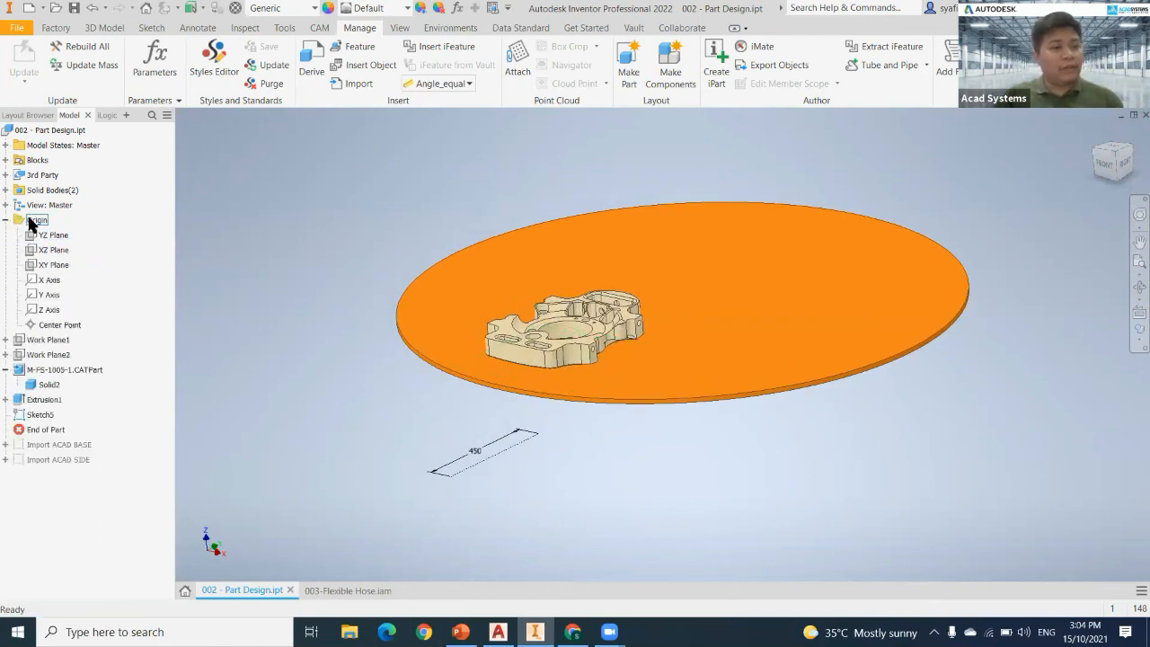
click(55, 237)
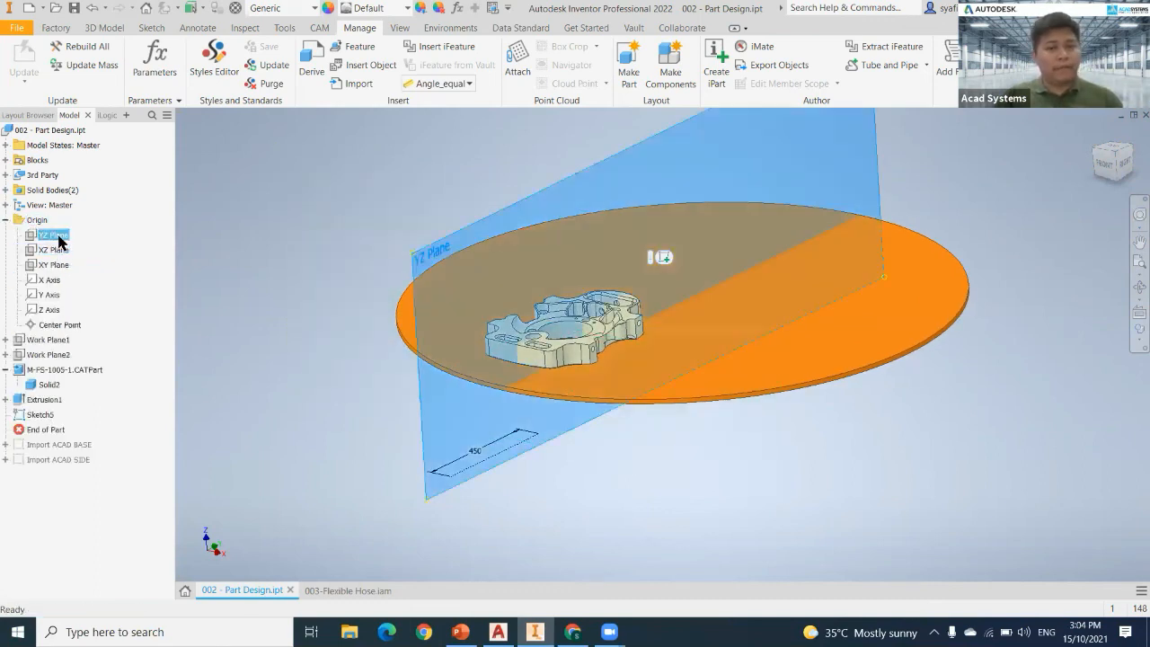
right_click(56, 239)
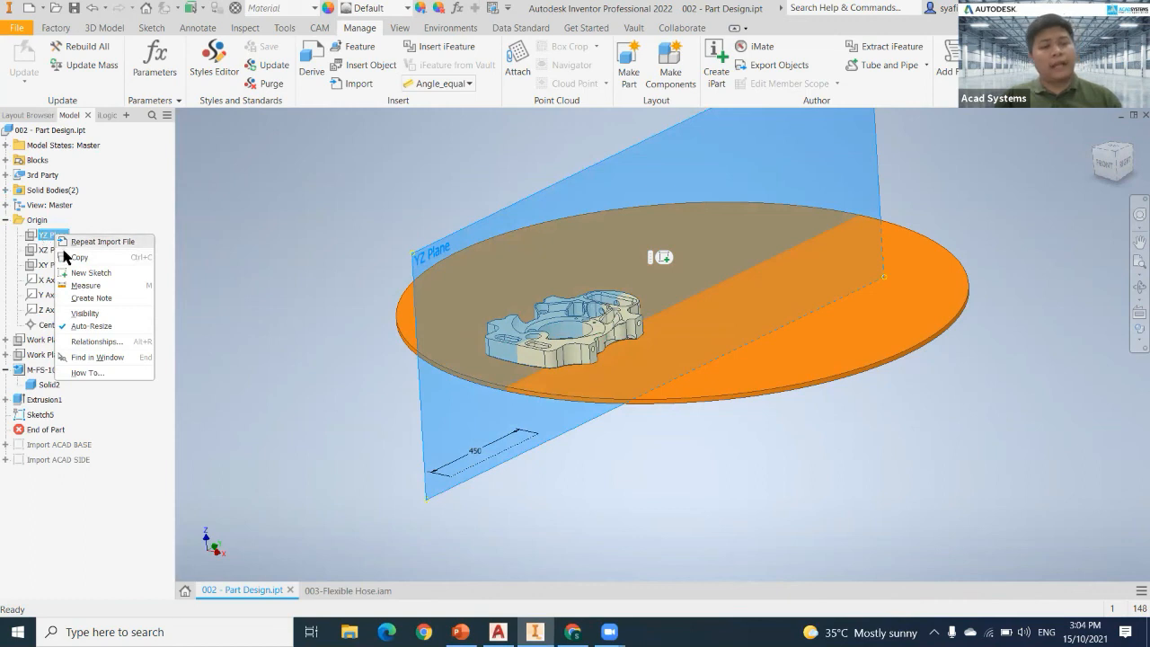
click(83, 273)
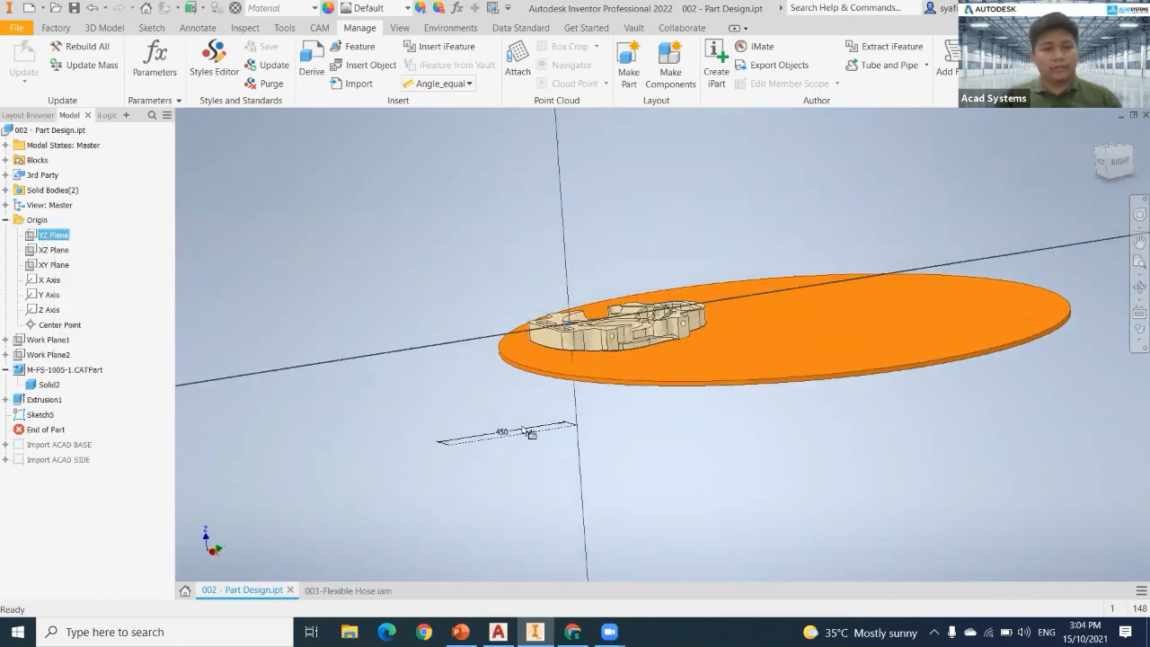
middle_drag(399, 404, 317, 401)
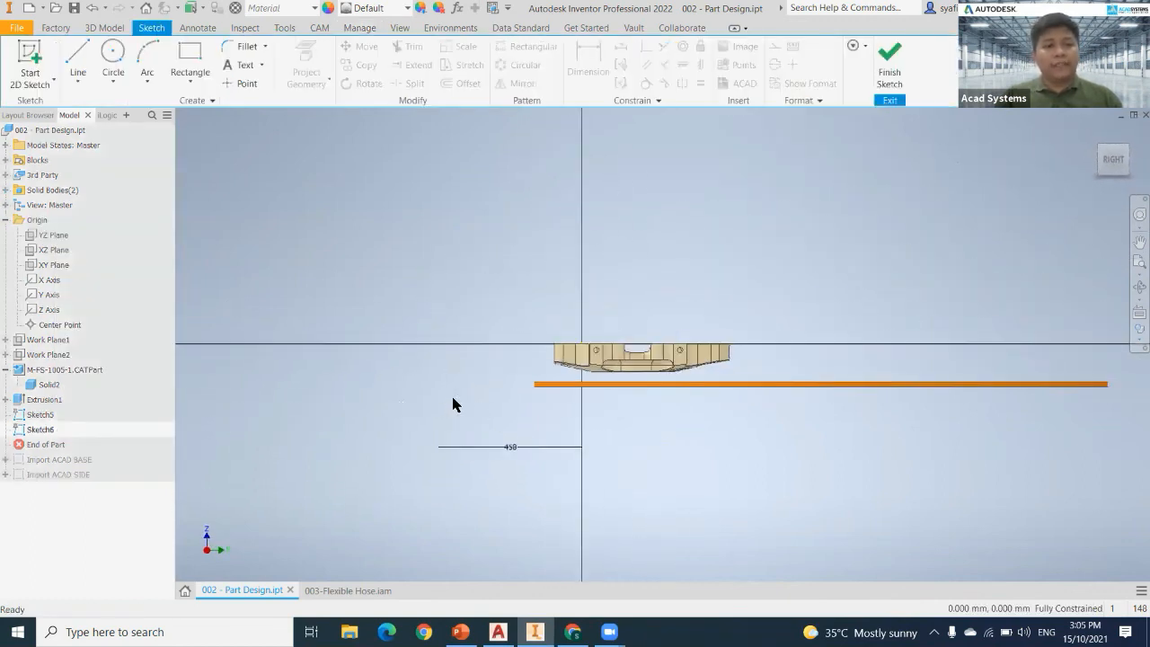
scroll(436, 454, down, 3)
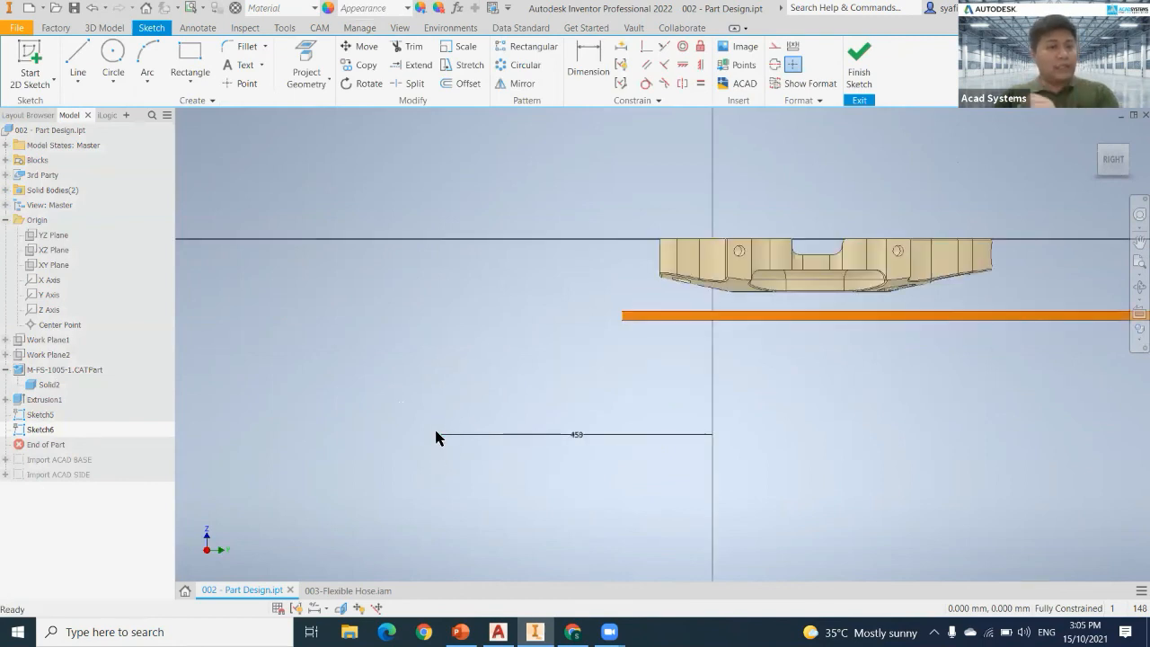
Project the free end point of the 450 mm reference line into the YZ-plane sketch.
click(304, 56)
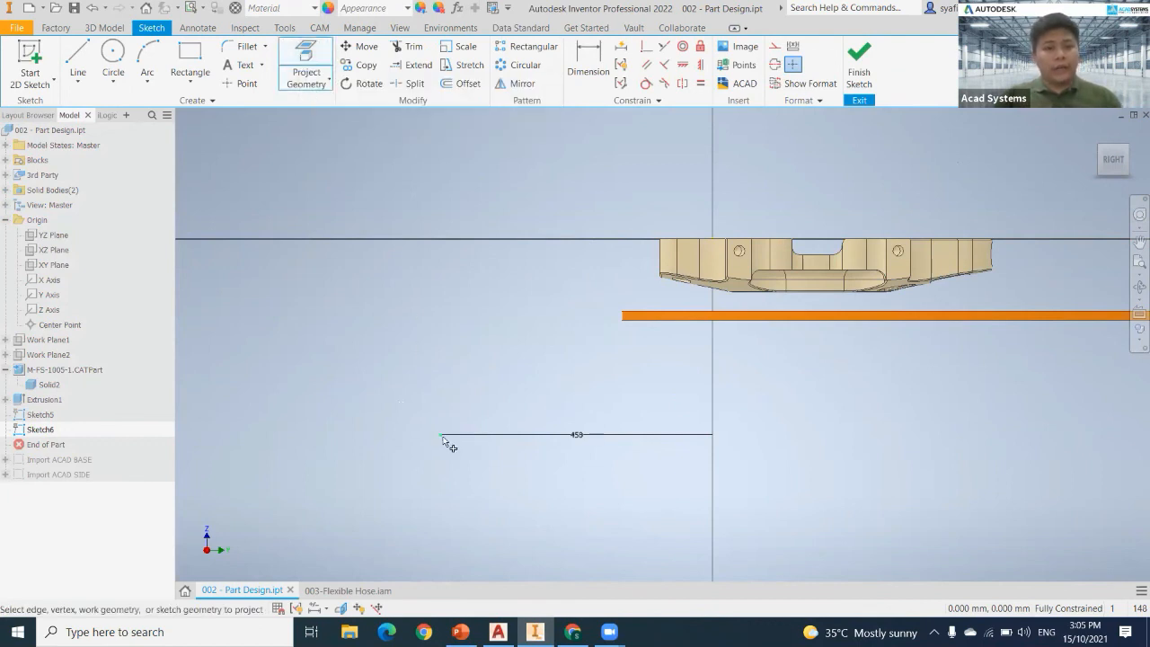
scroll(442, 442, up, 5)
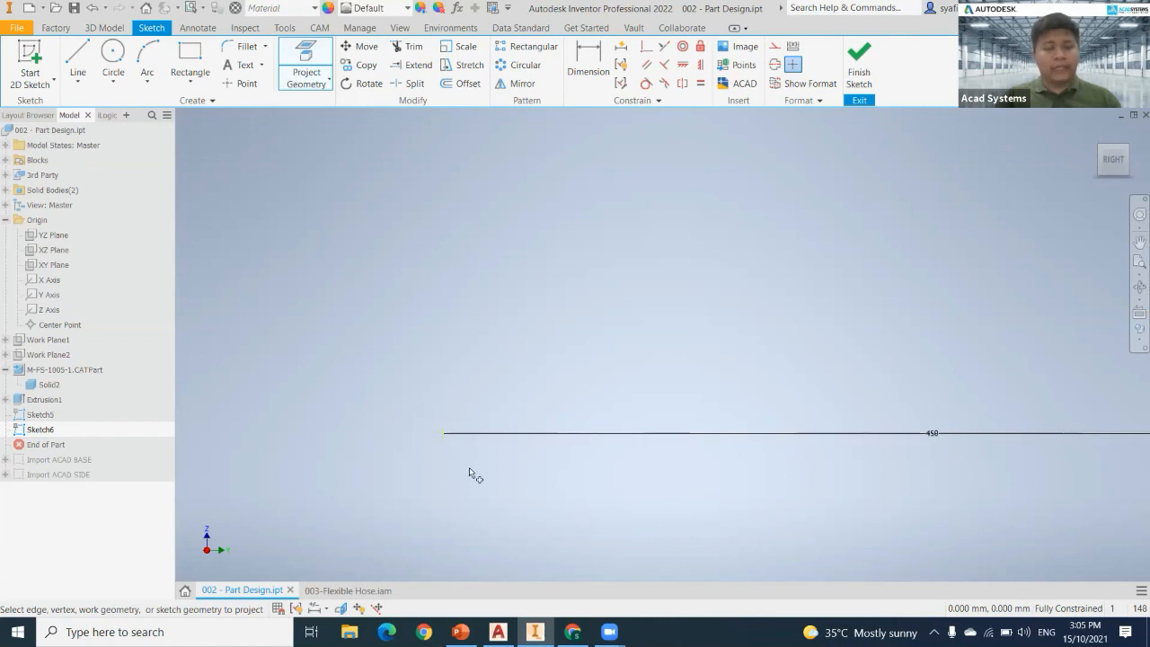
scroll(474, 467, down, 5)
middle_drag(450, 402, 447, 419)
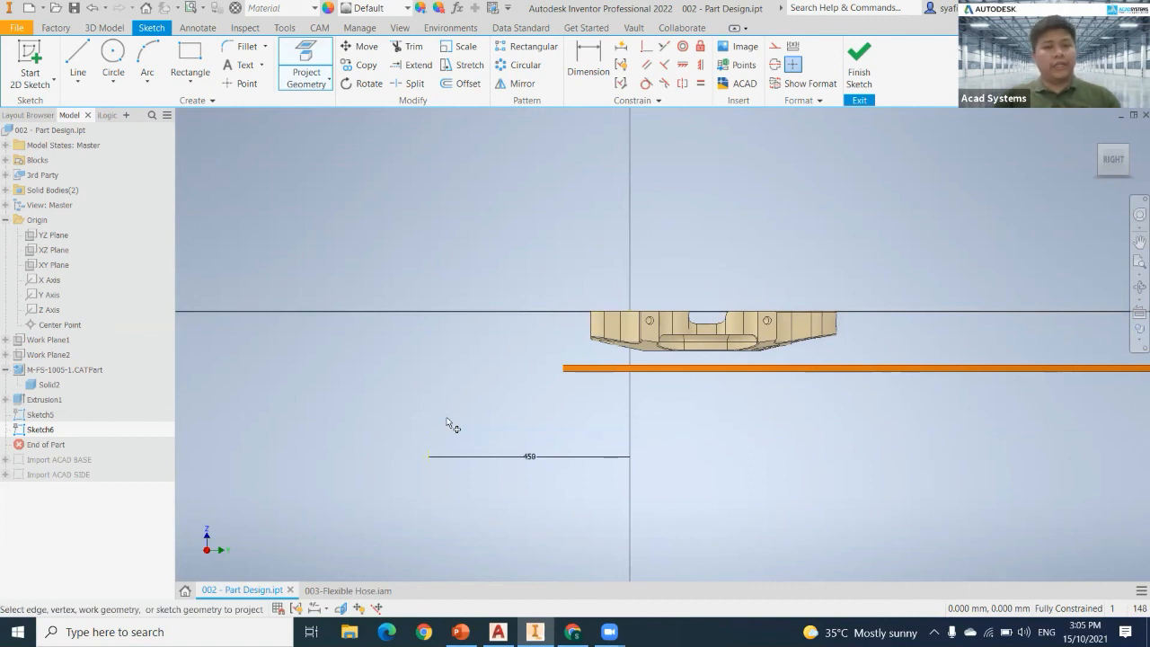
key(Escape)
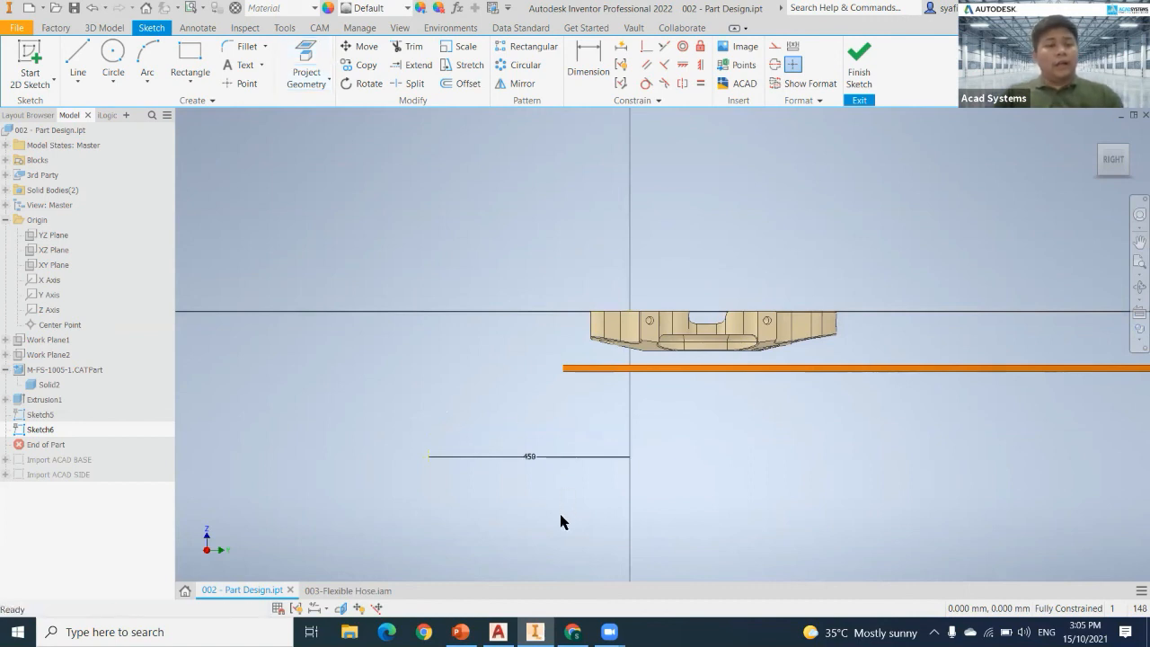
Switch to AutoCAD and copy the C-frame's entire side view with its dimensions to the clipboard.
click(498, 632)
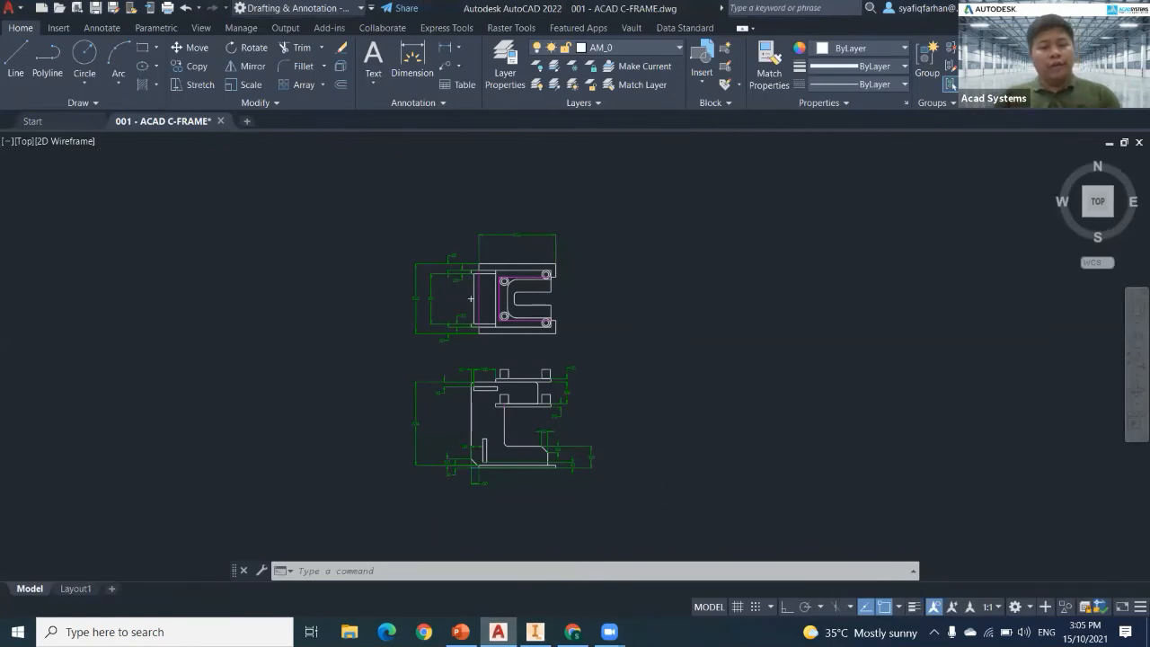
scroll(584, 495, up, 2)
click(745, 533)
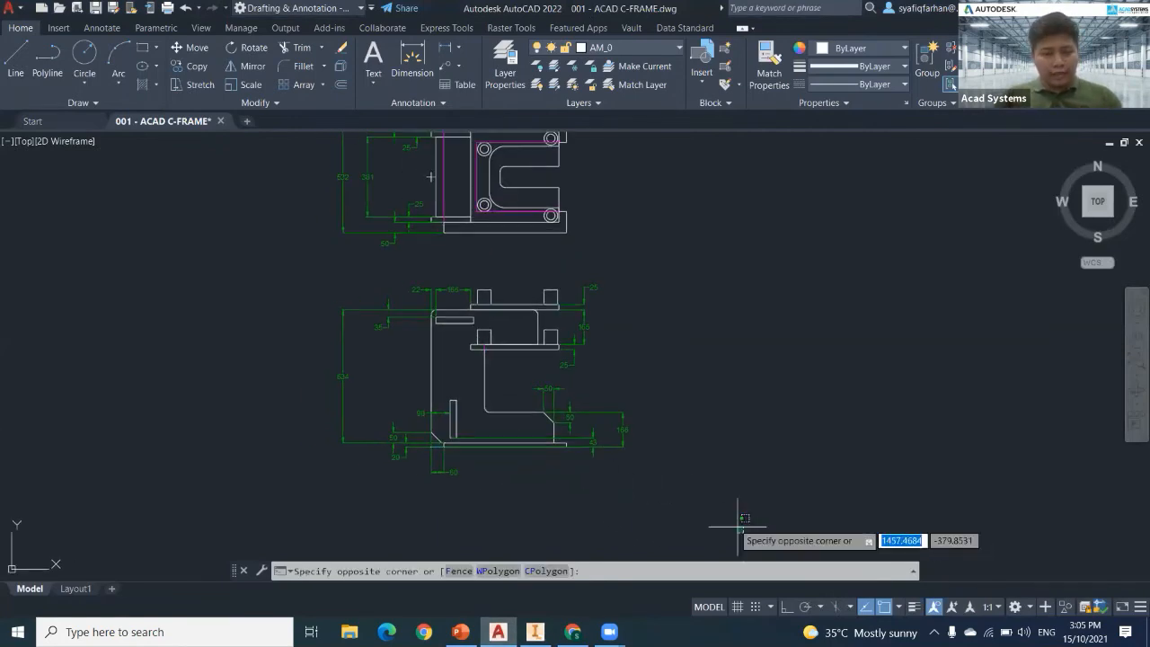
click(284, 267)
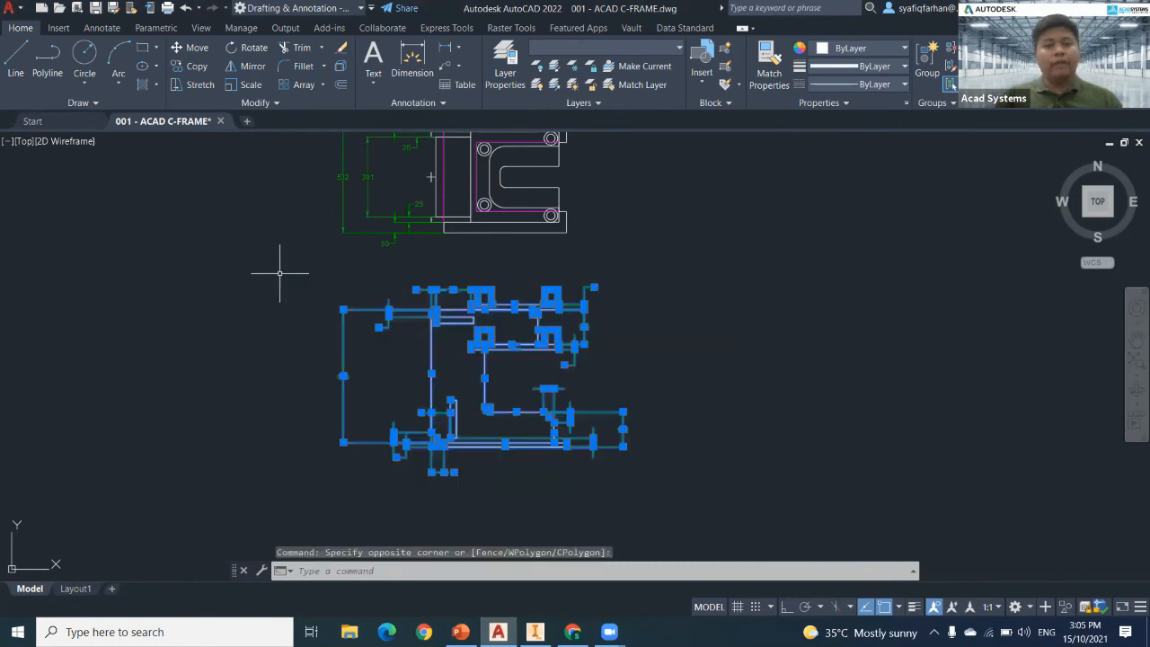
right_click(612, 291)
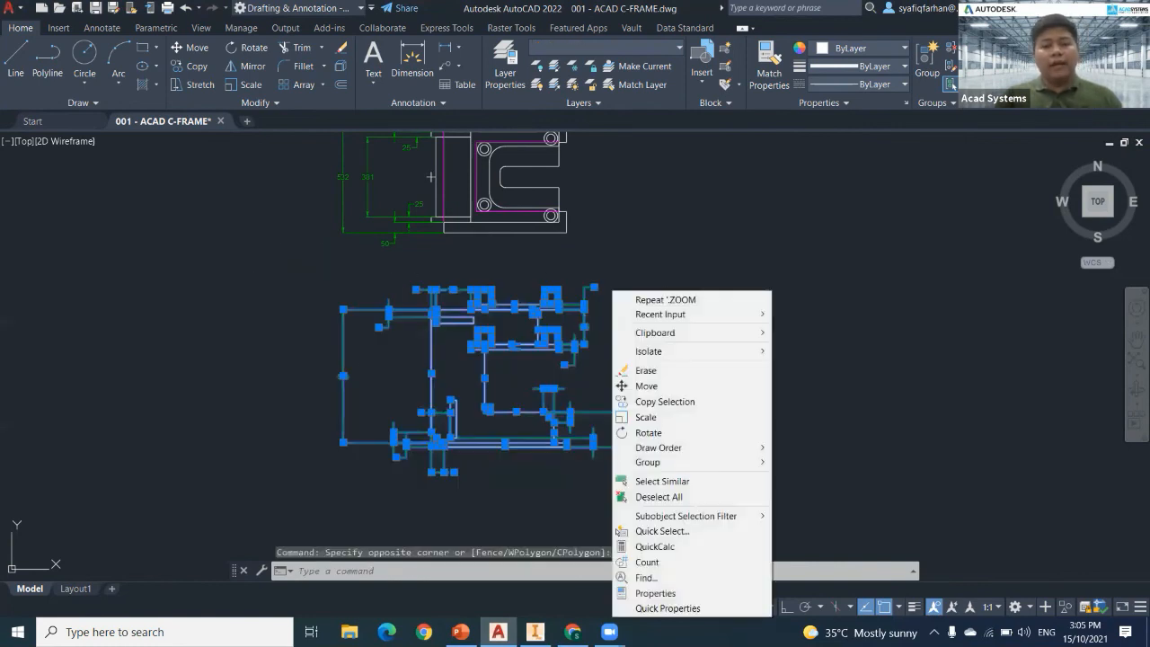
mouse_move(704, 341)
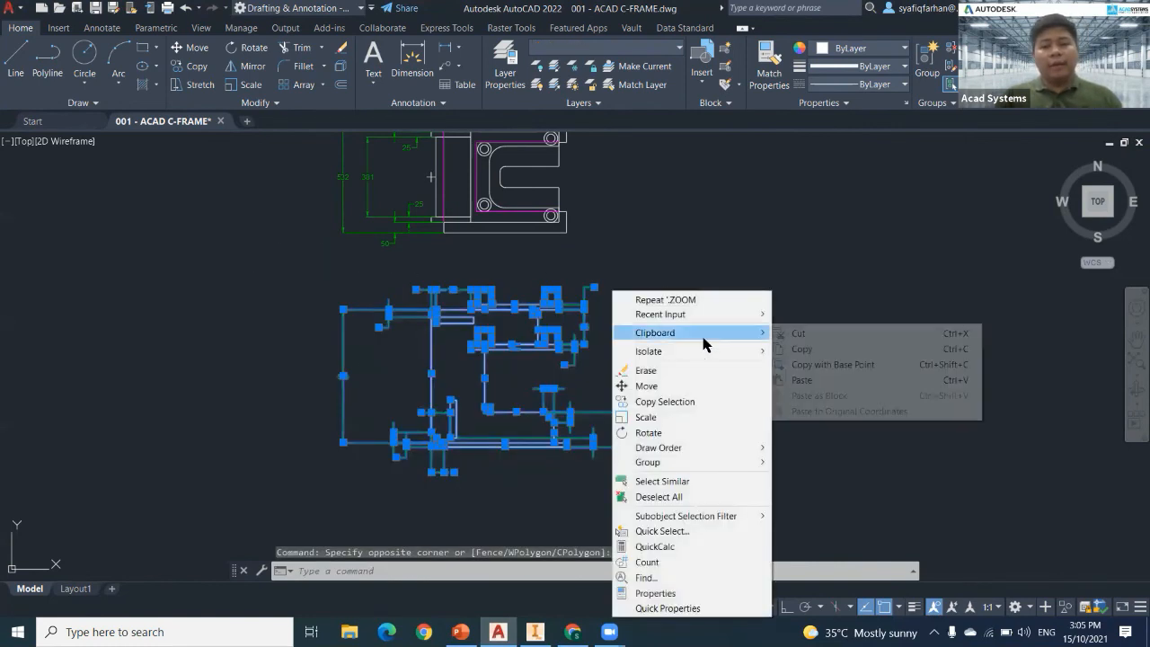
click(823, 358)
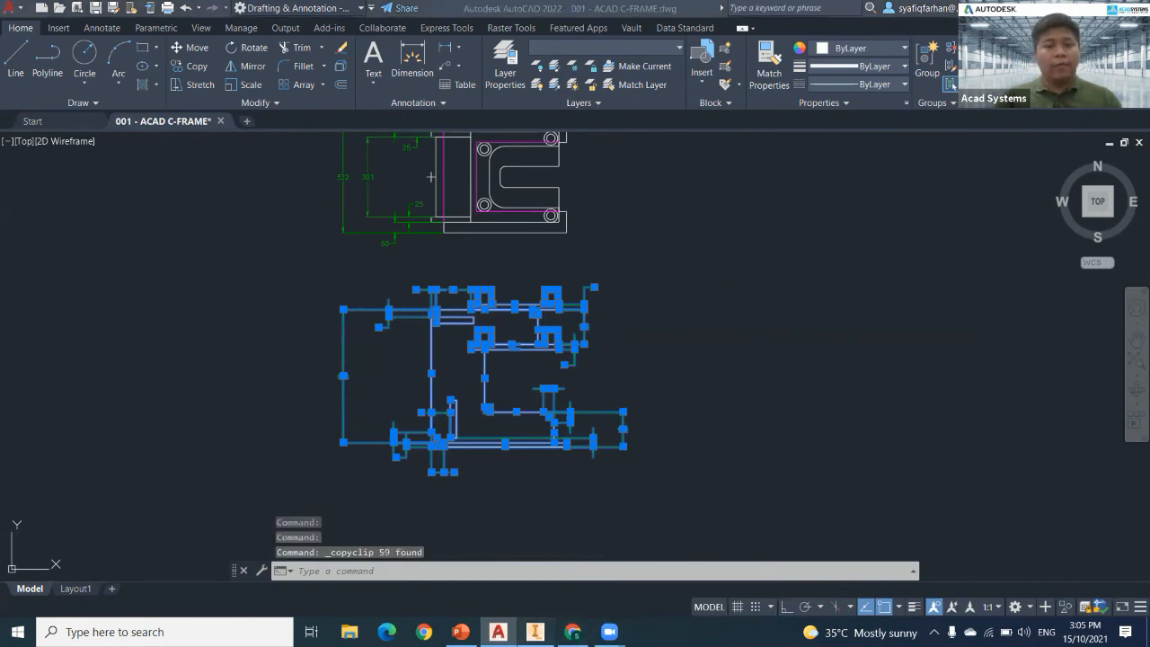
Switch to Inventor and paste the side view into the sketch above the CATIA part, keeping detected mm units and constrained end points.
click(535, 632)
right_click(381, 358)
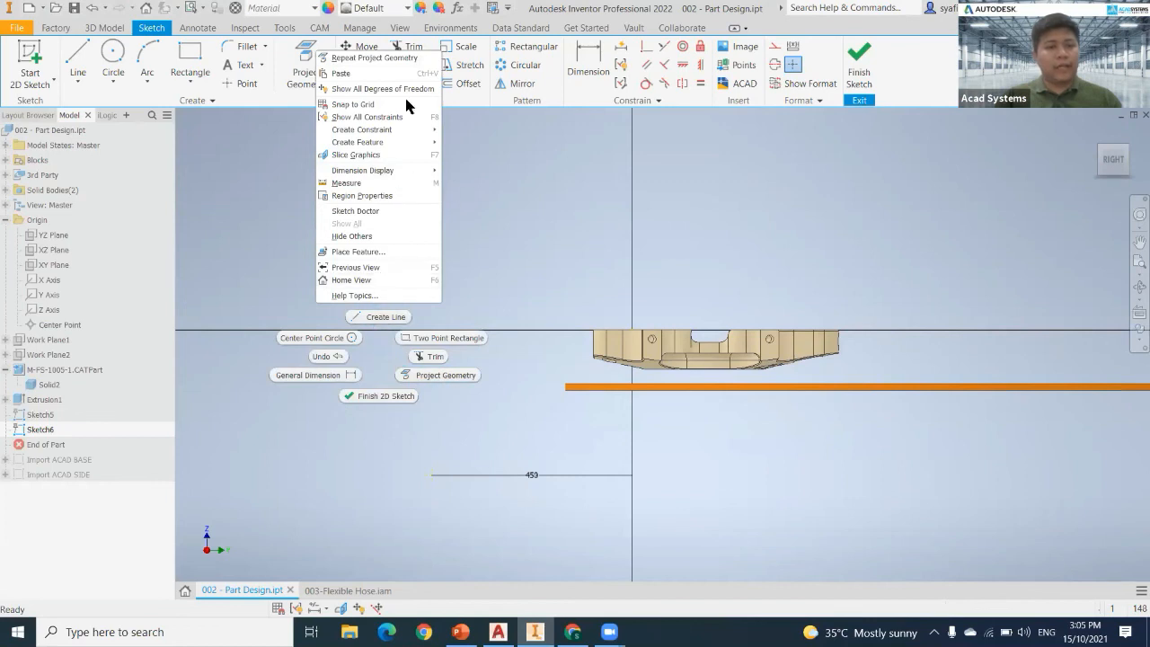
click(360, 74)
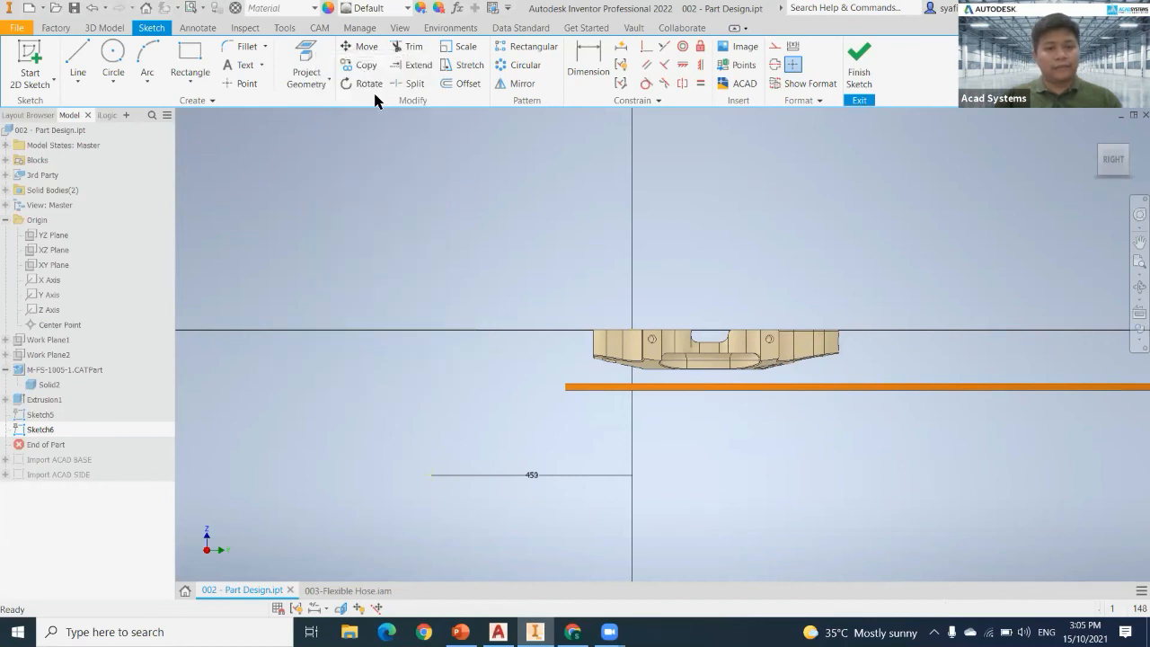
scroll(406, 364, down, 3)
middle_drag(406, 364, 452, 391)
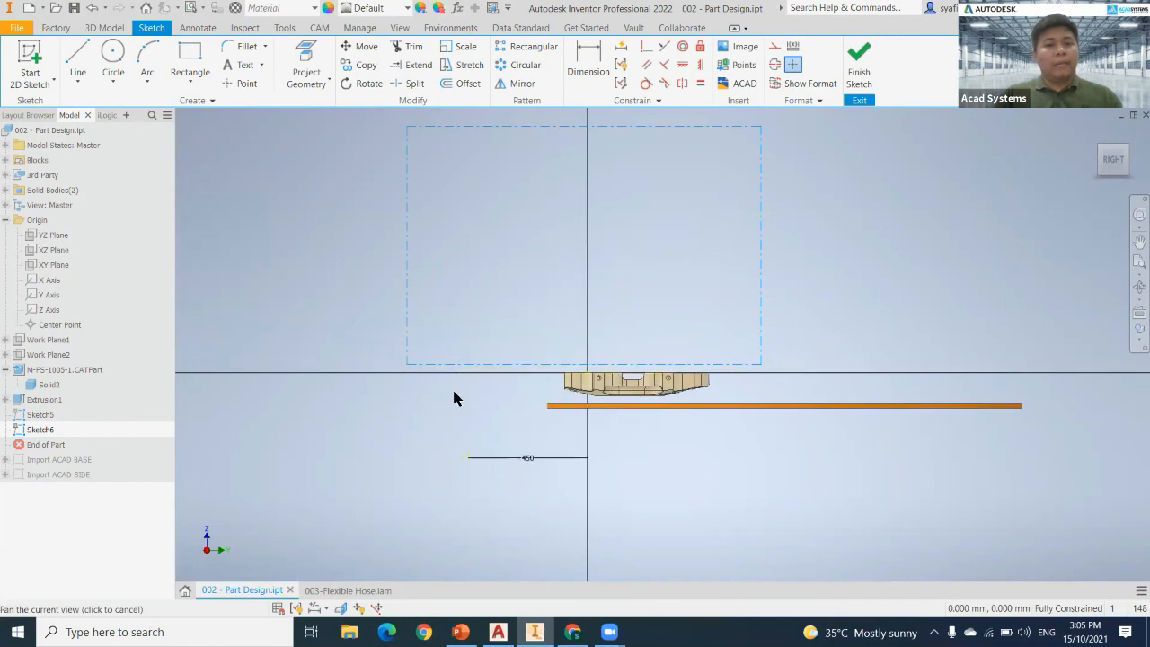
middle_drag(335, 378, 414, 409)
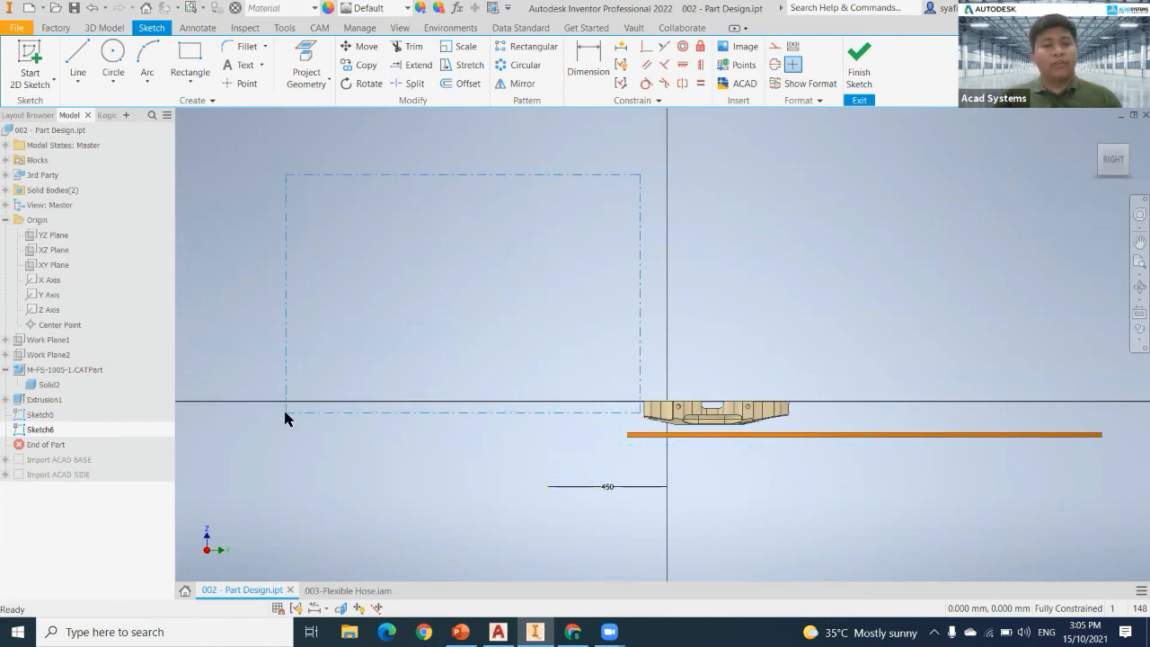
right_click(340, 343)
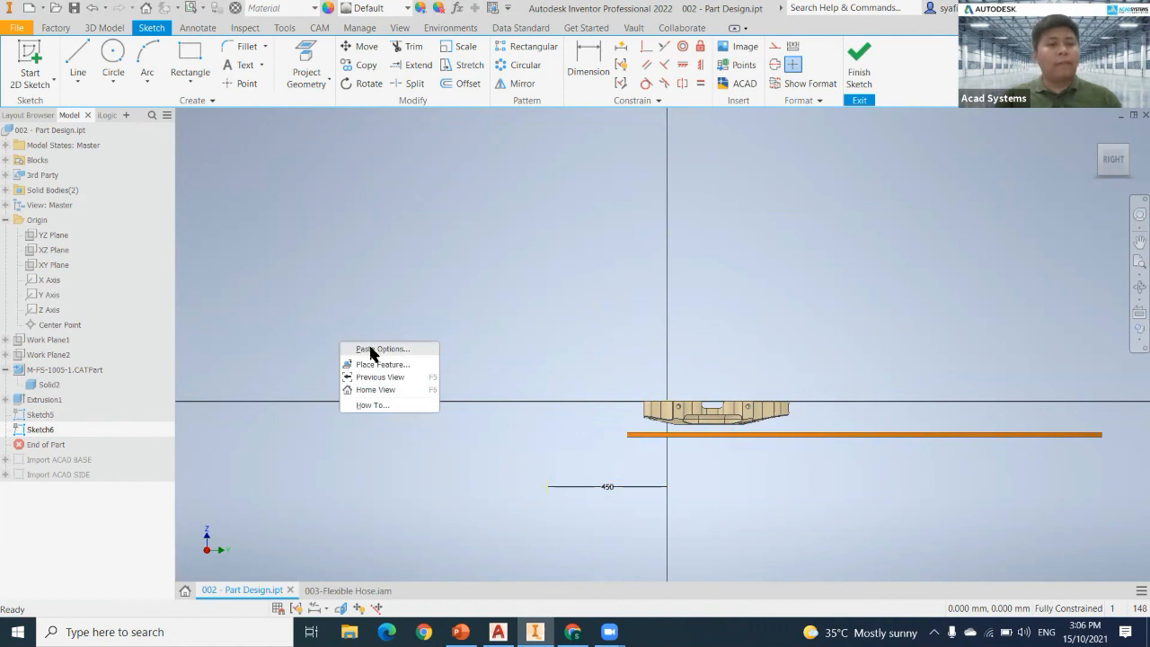
click(391, 350)
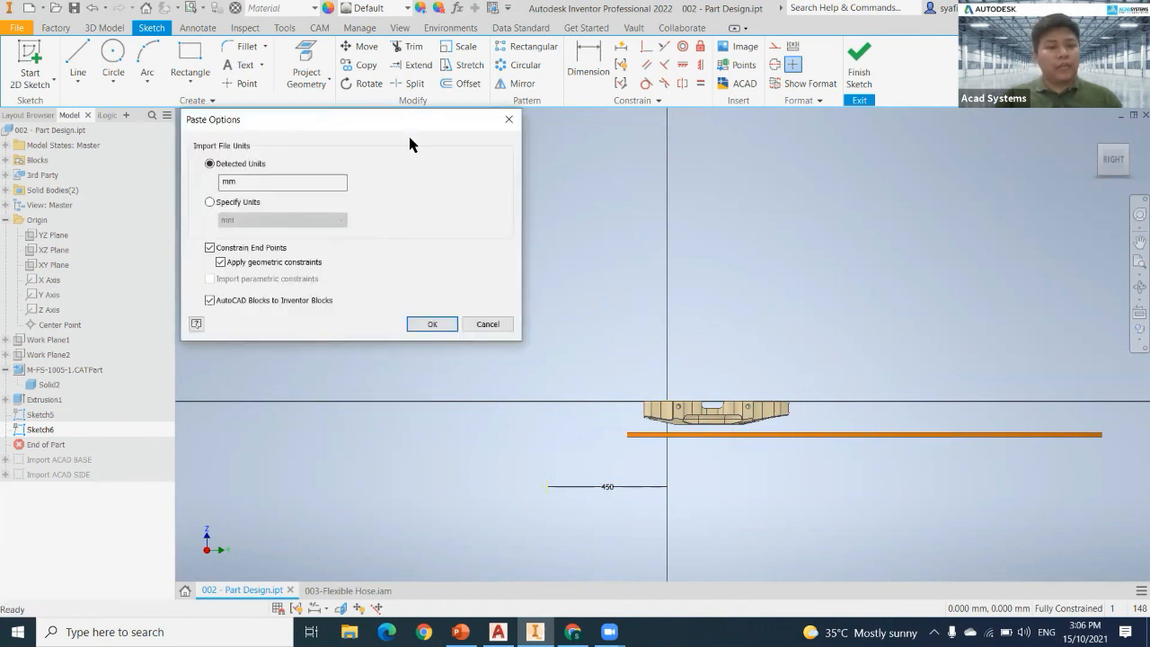
drag(410, 144, 455, 199)
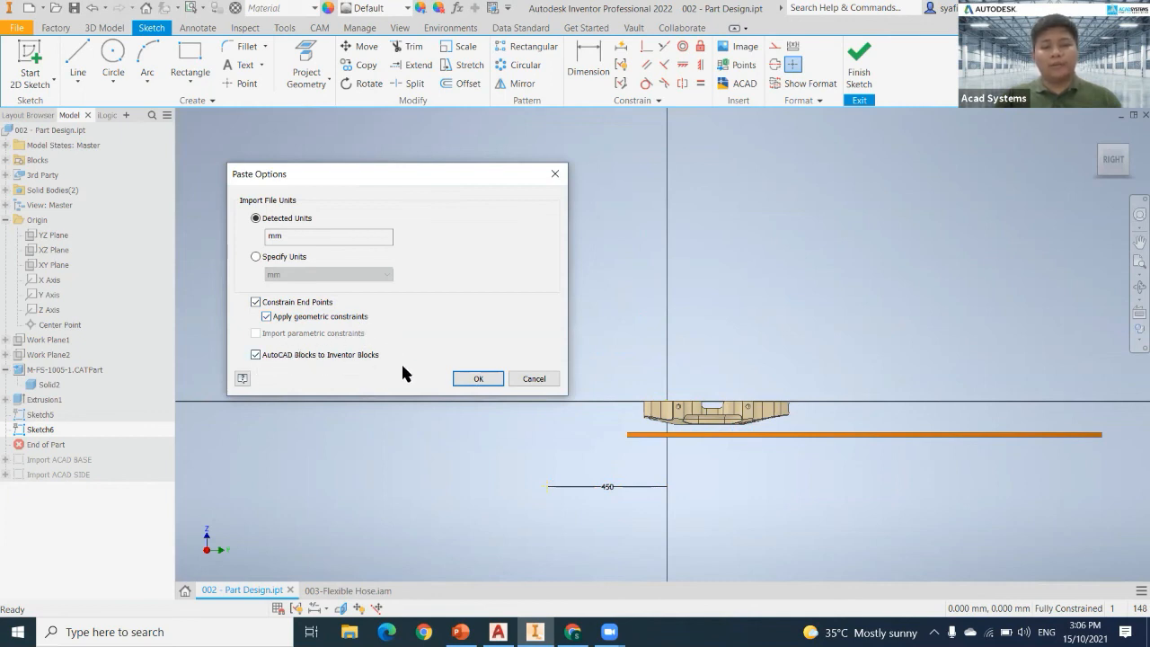
click(479, 378)
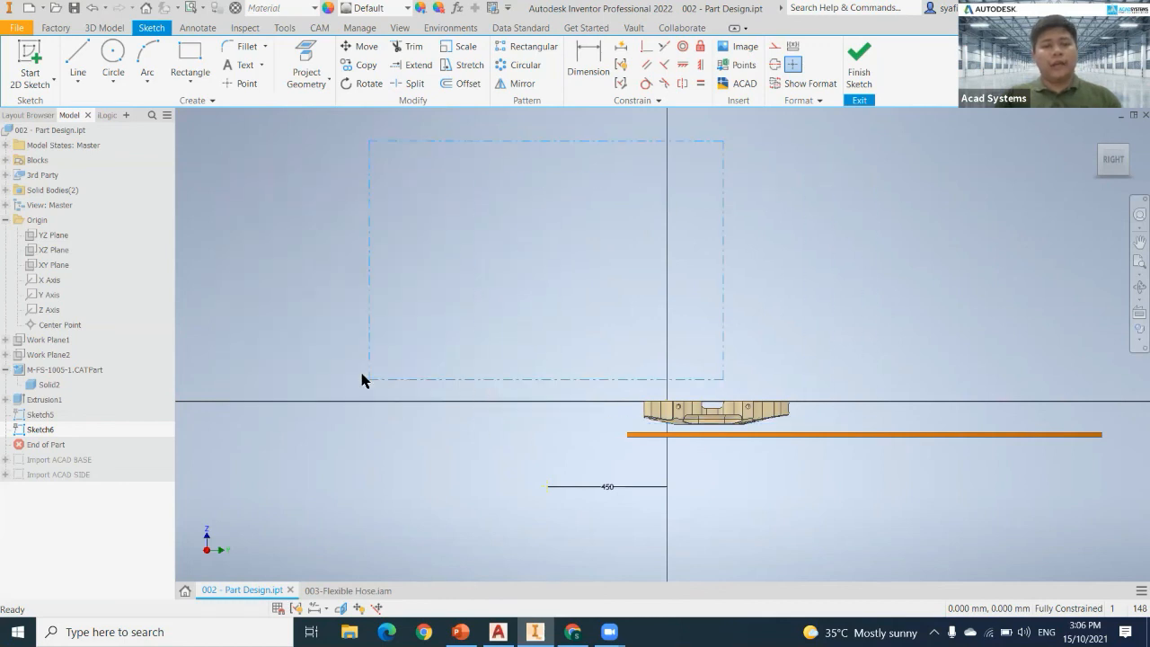
click(407, 417)
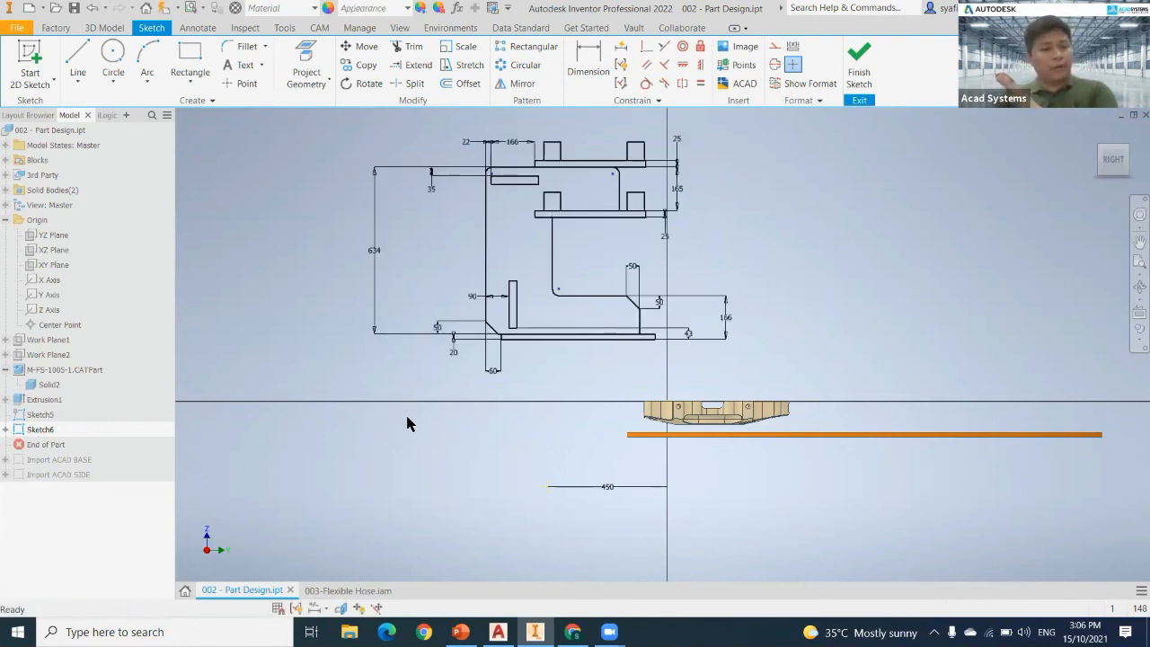
Make the lower-left reference corner of the pasted frame coincident with the projected end point of the 450 mm line.
mouse_move(532, 441)
middle_down()
mouse_move(498, 421)
mouse_move(486, 435)
middle_up()
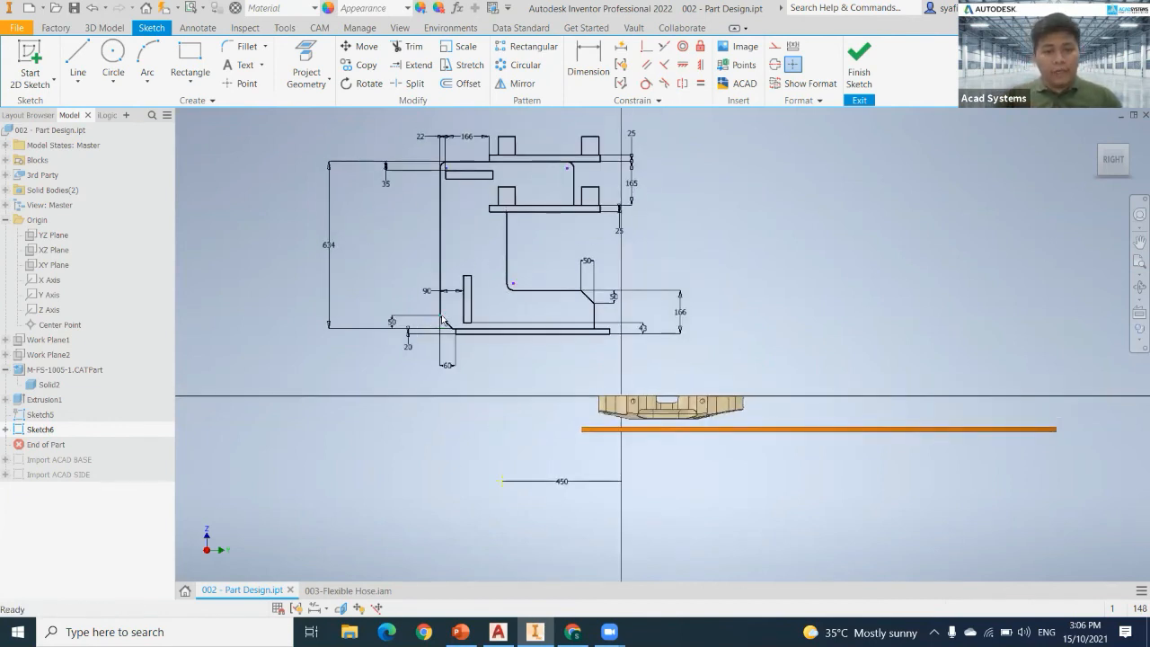
scroll(443, 321, up, 5)
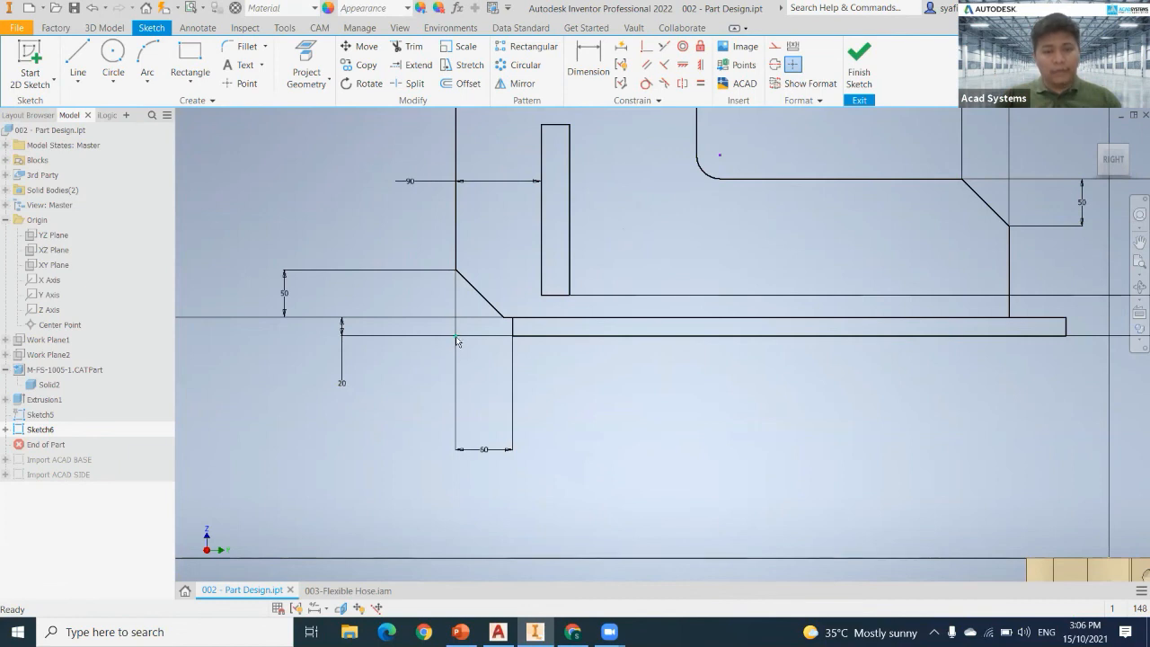
scroll(456, 336, down, 3)
middle_drag(575, 417, 505, 340)
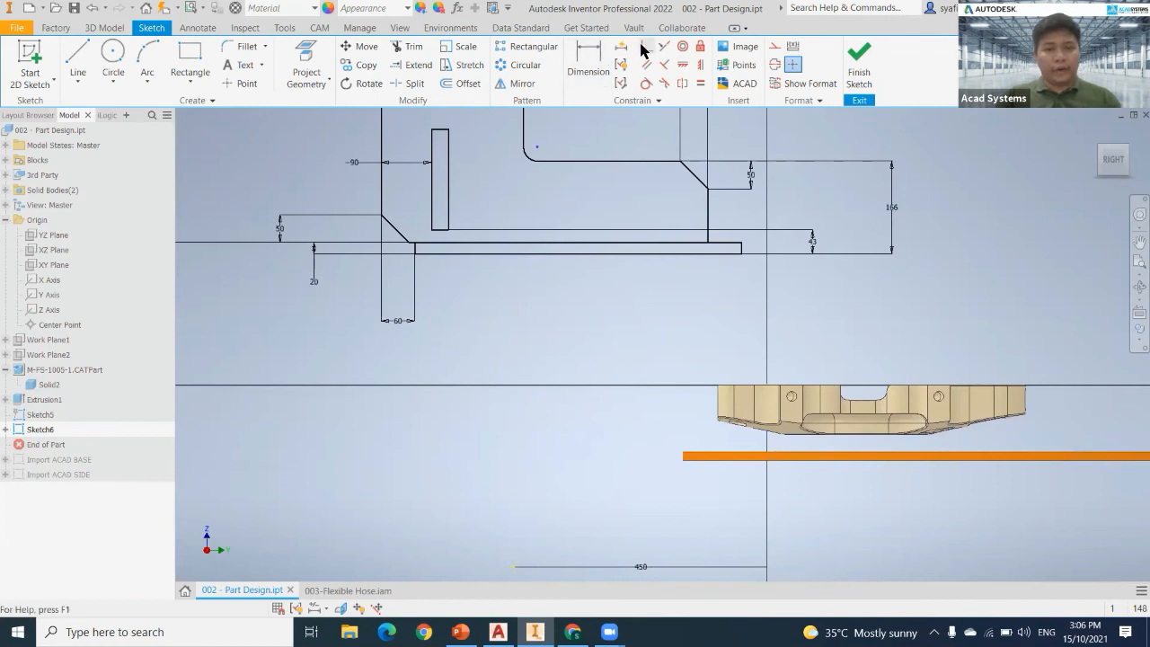
click(645, 48)
click(515, 564)
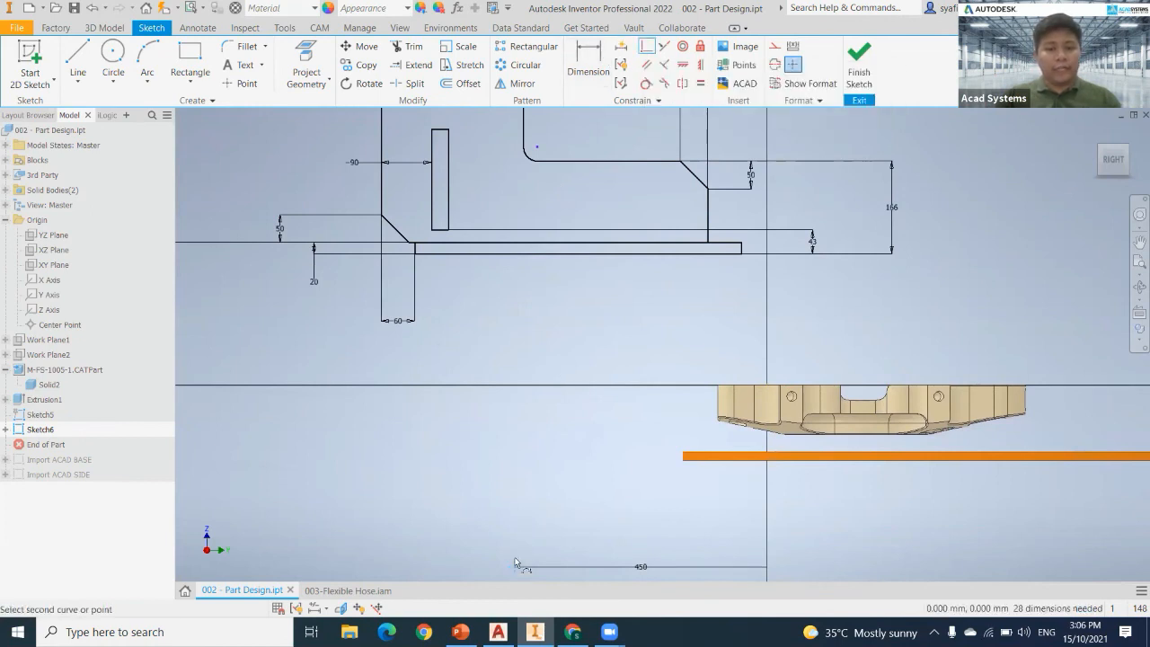
click(382, 260)
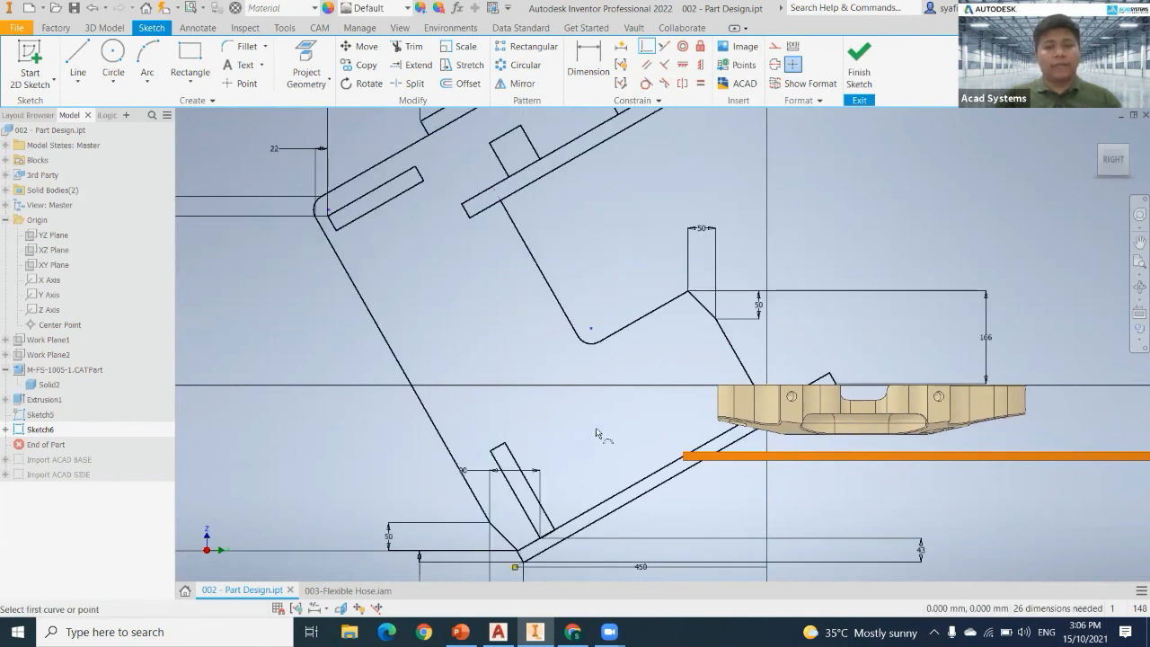
Apply a horizontal constraint to the tilted base plate's long edge to level the frame profile.
middle_drag(597, 433, 456, 362)
scroll(479, 416, down, 1)
mouse_move(479, 416)
middle_down()
mouse_move(521, 493)
mouse_move(535, 486)
mouse_move(519, 476)
middle_up()
scroll(522, 494, up, 2)
scroll(522, 493, down, 2)
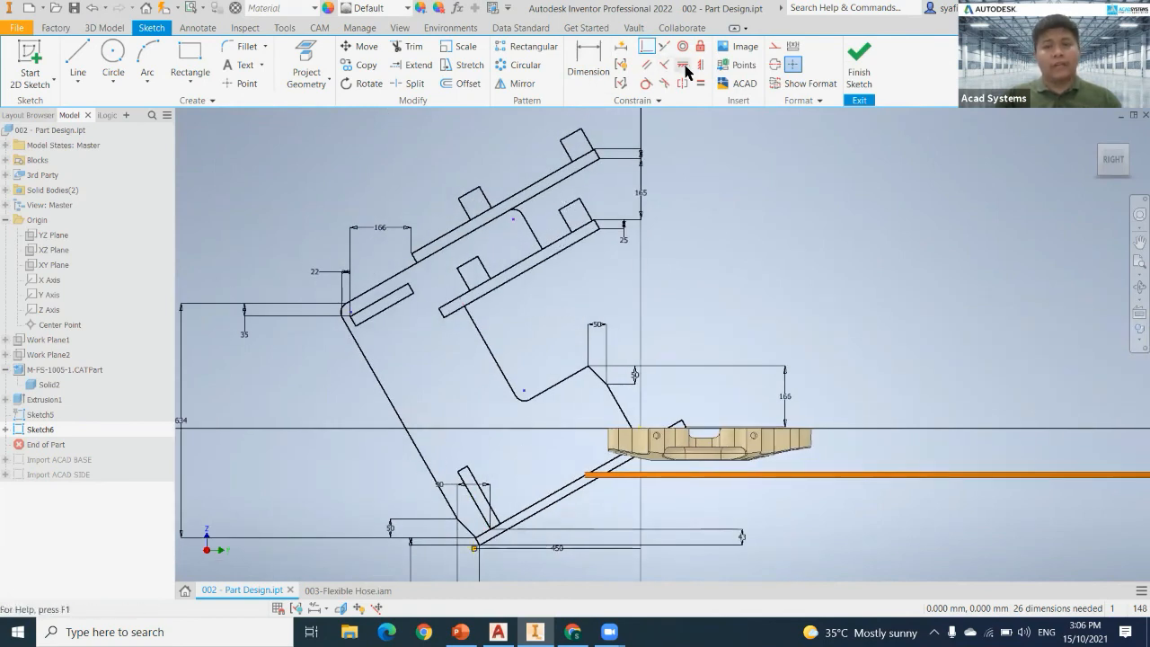
click(559, 501)
middle_drag(613, 538, 712, 463)
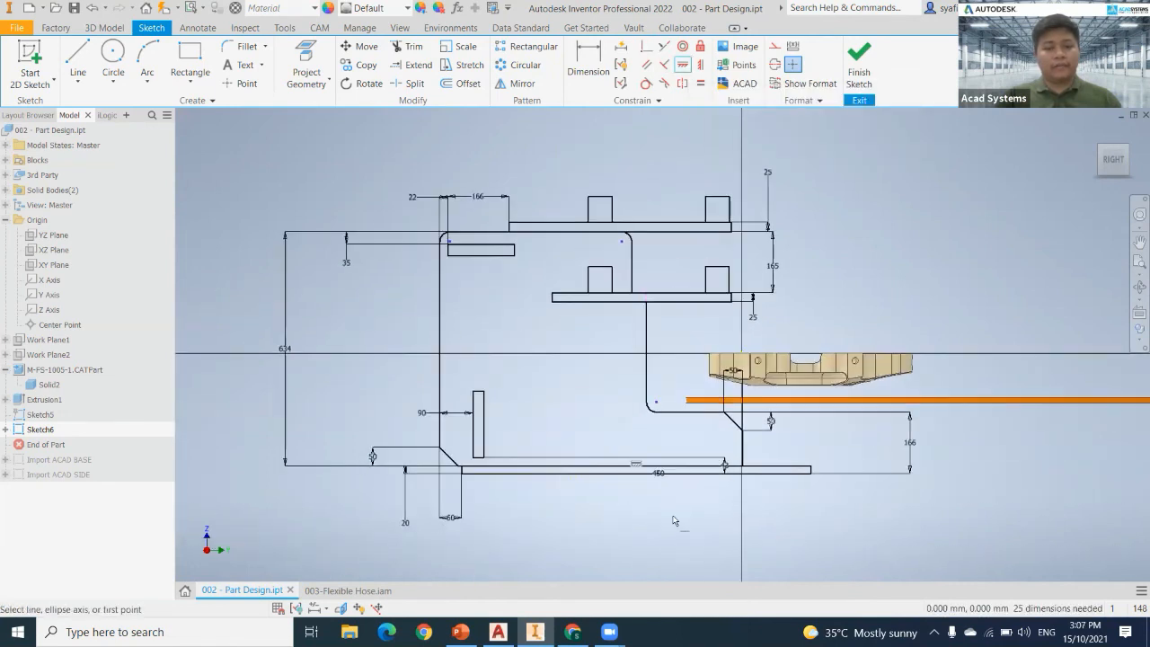
Examine how the frame profile sits relative to the CATIA part and the orange disc.
scroll(674, 521, down, 1)
scroll(667, 508, down, 1)
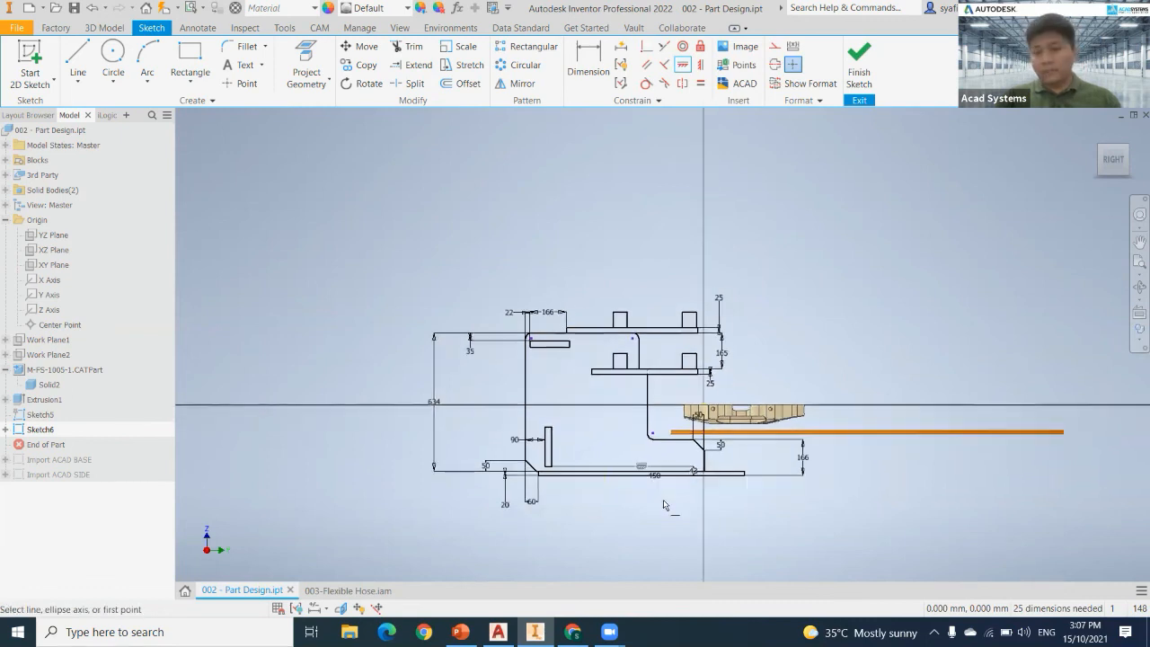
scroll(670, 486, up, 2)
middle_drag(654, 513, 660, 573)
scroll(658, 564, down, 2)
middle_drag(646, 532, 629, 481)
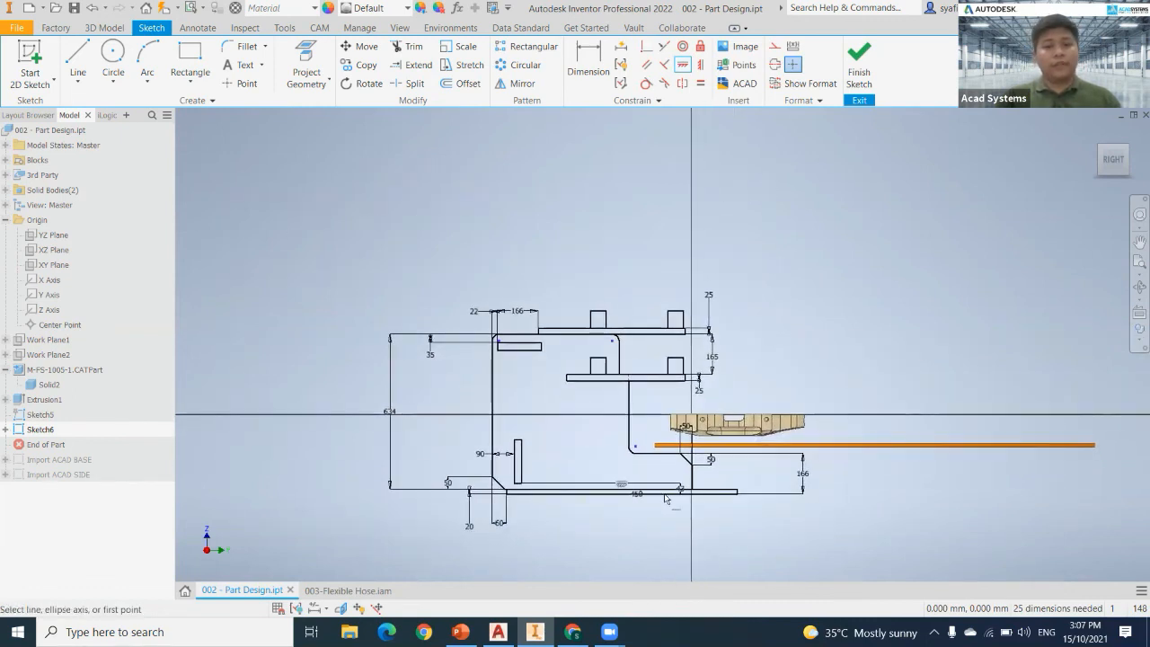
click(646, 45)
scroll(635, 464, up, 3)
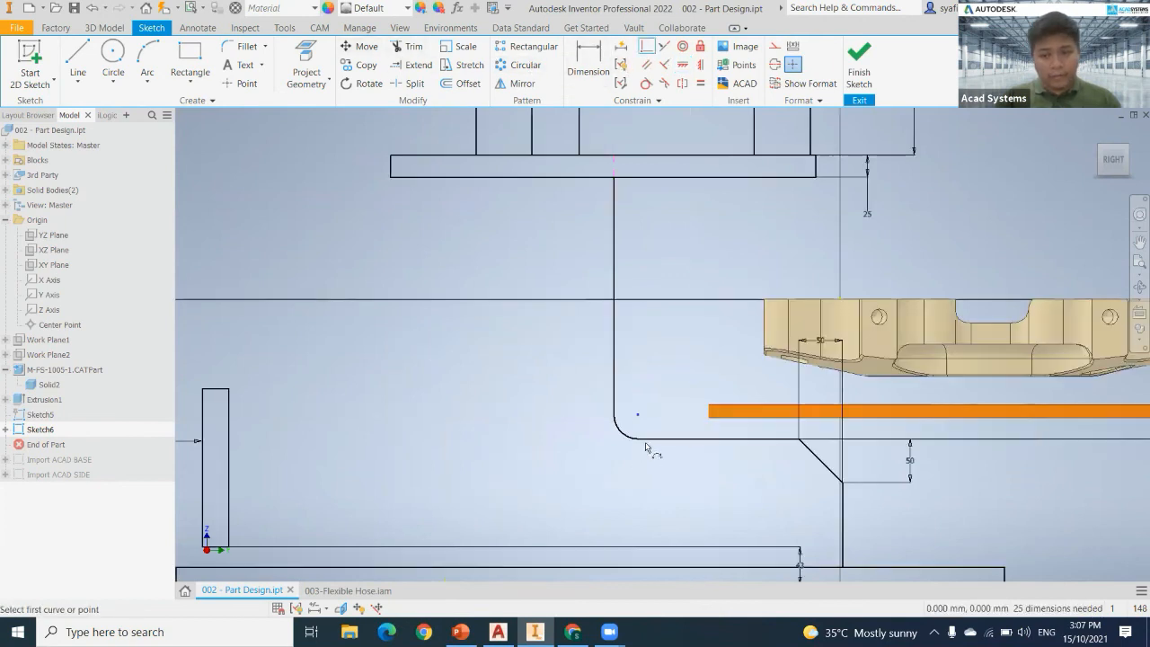
scroll(762, 436, down, 7)
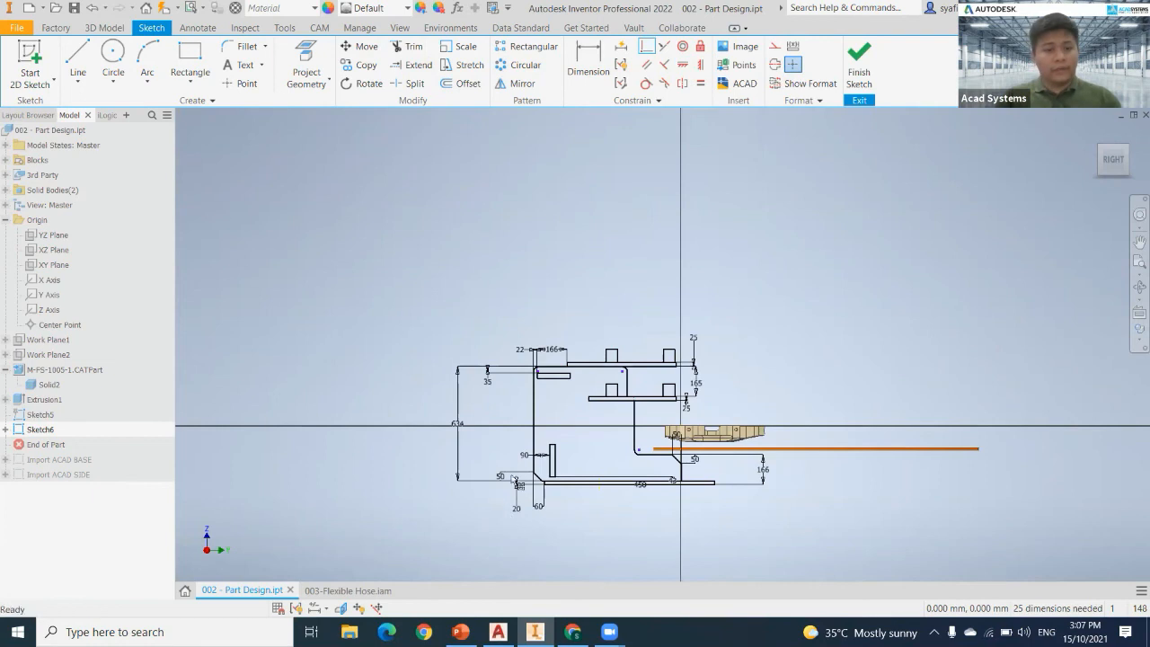
Move the whole frame profile by its lower-left corner to the empty area above and left of the CATIA part.
mouse_move(404, 271)
mouse_down()
mouse_move(470, 326)
mouse_move(846, 551)
mouse_up()
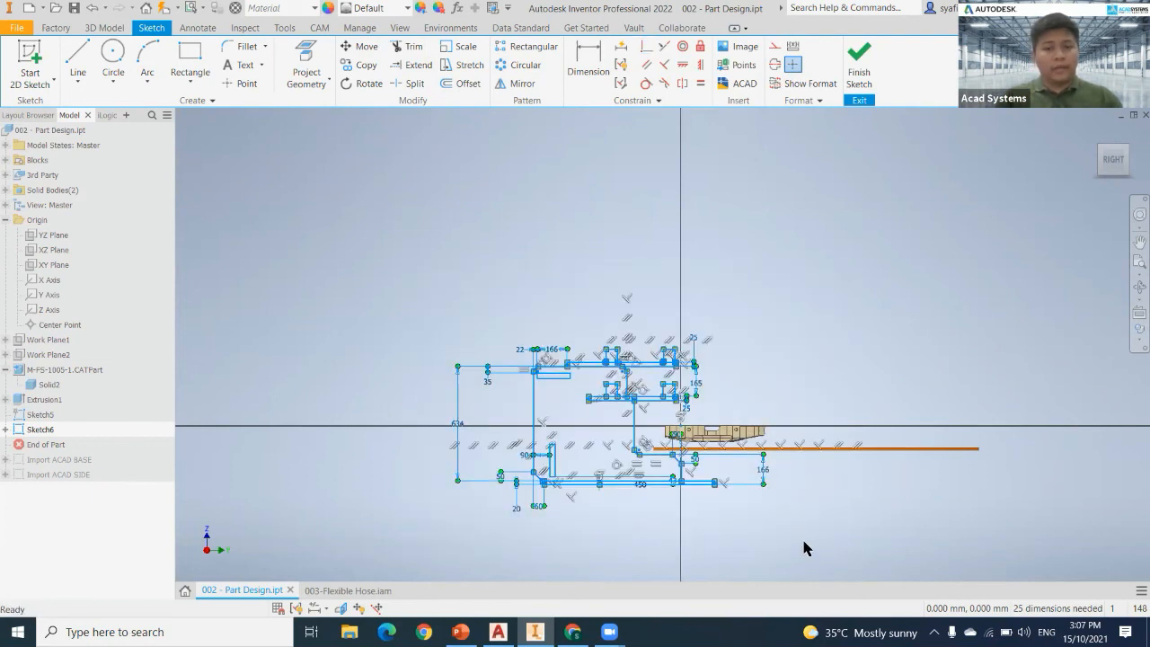
click(362, 46)
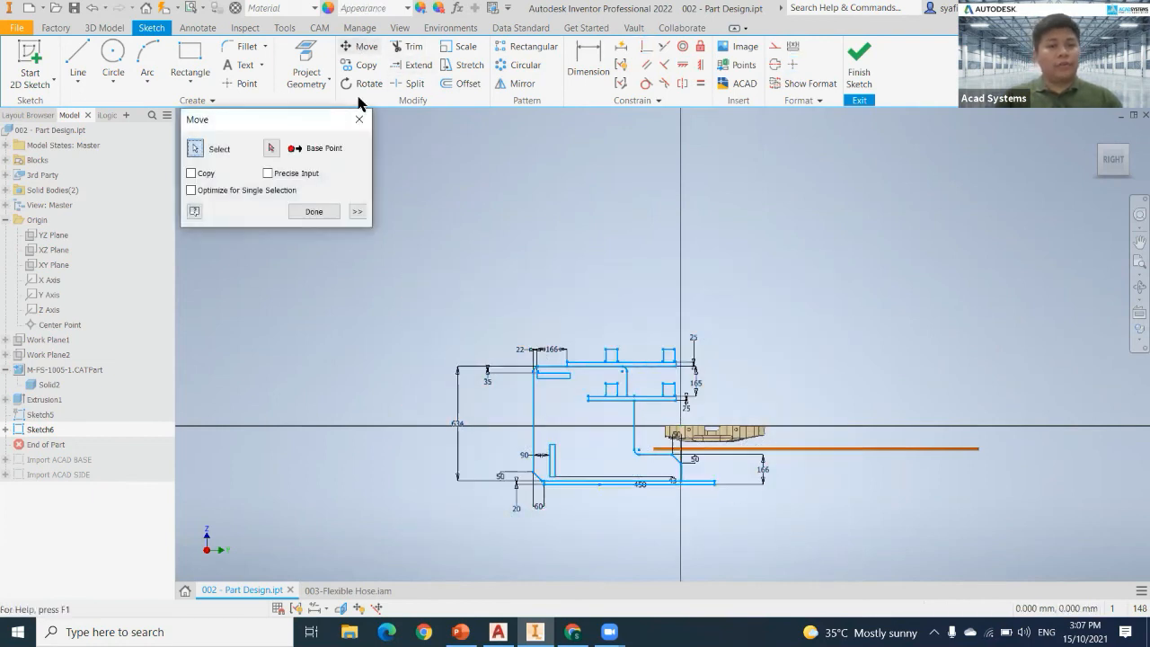
click(270, 148)
click(535, 483)
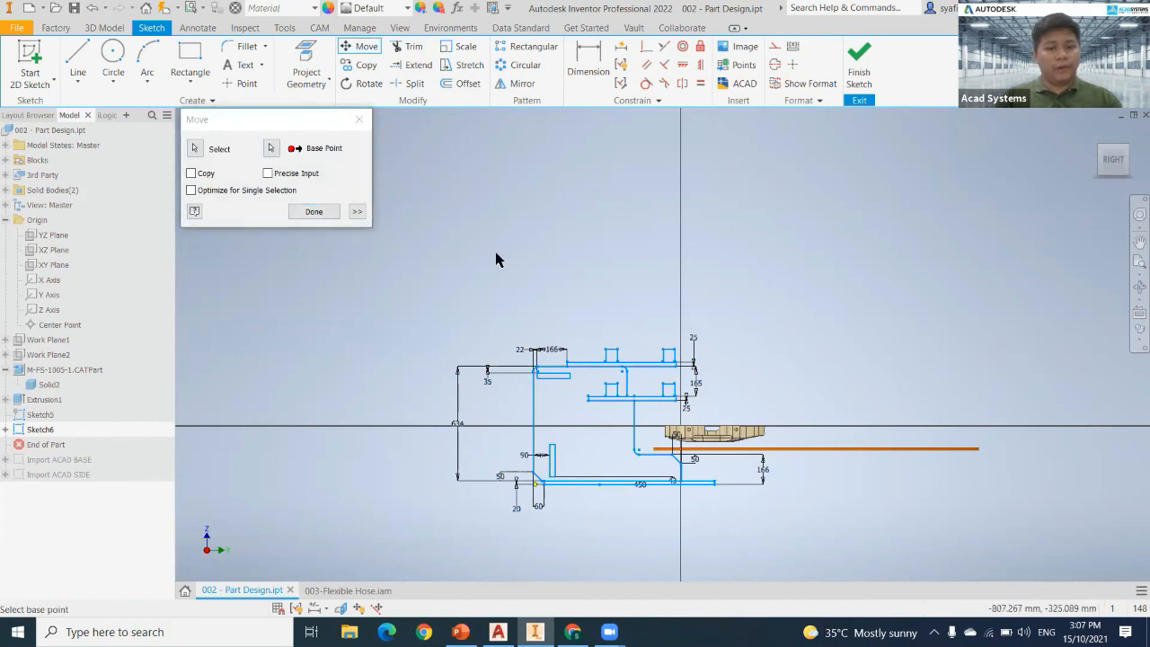
click(497, 333)
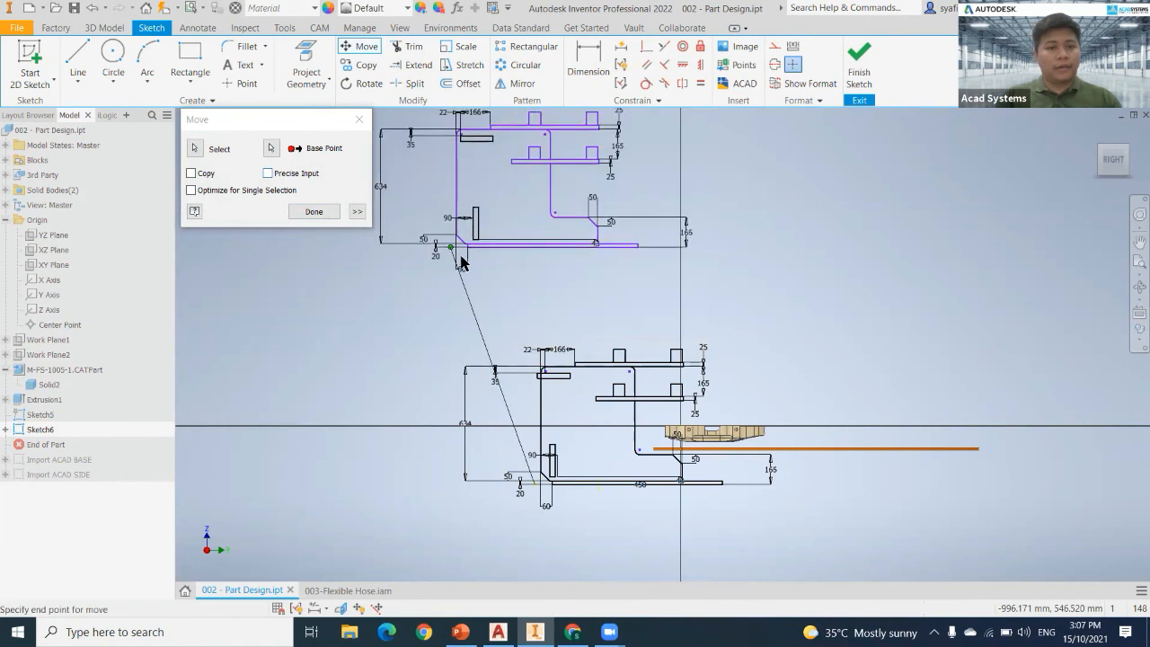
click(474, 286)
mouse_move(558, 411)
middle_down()
mouse_move(548, 475)
mouse_move(584, 478)
mouse_move(619, 505)
middle_up()
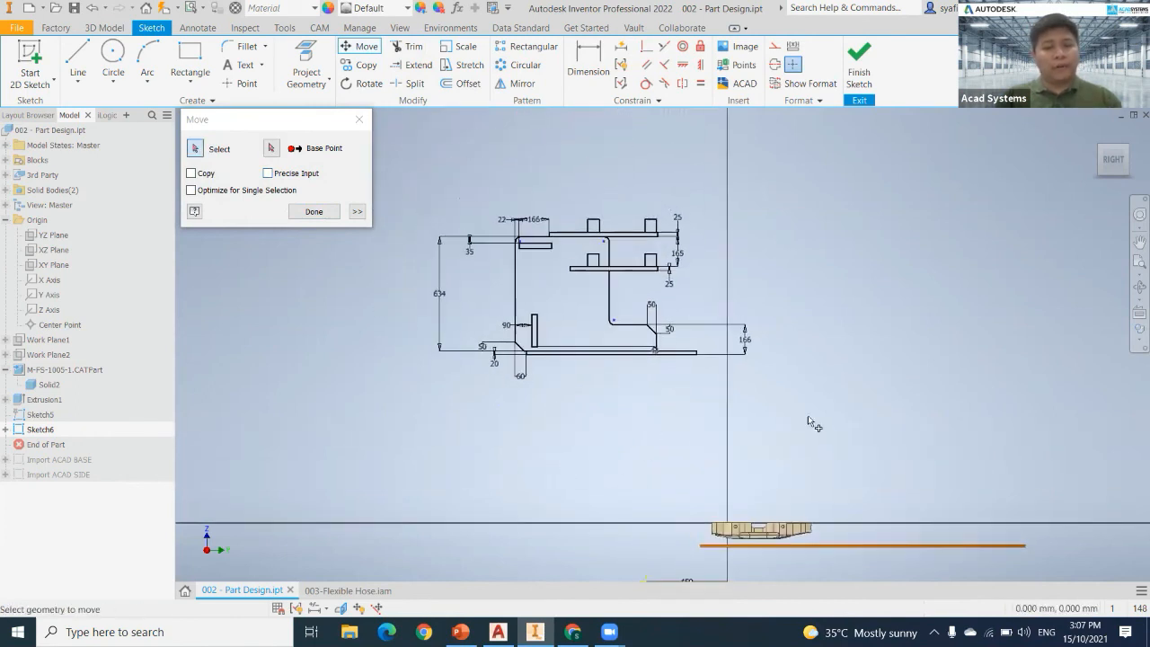
Move the whole frame profile by its lower-left reference corner onto the end point of the 450 mm line.
key(Escape)
drag(806, 402, 354, 187)
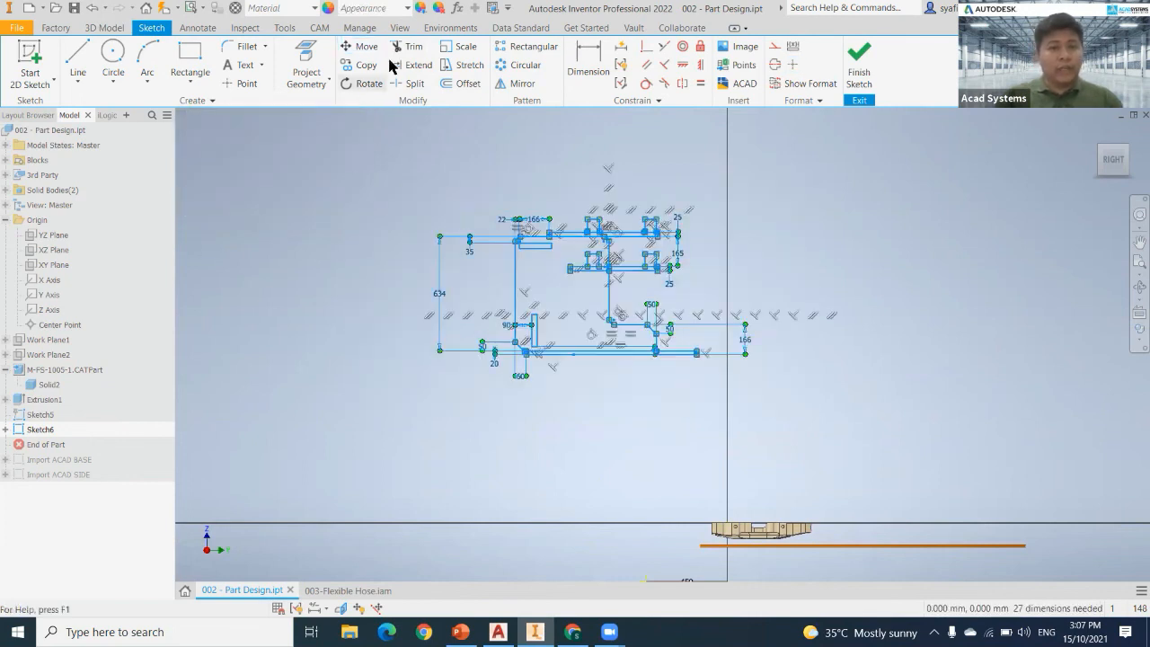
click(360, 46)
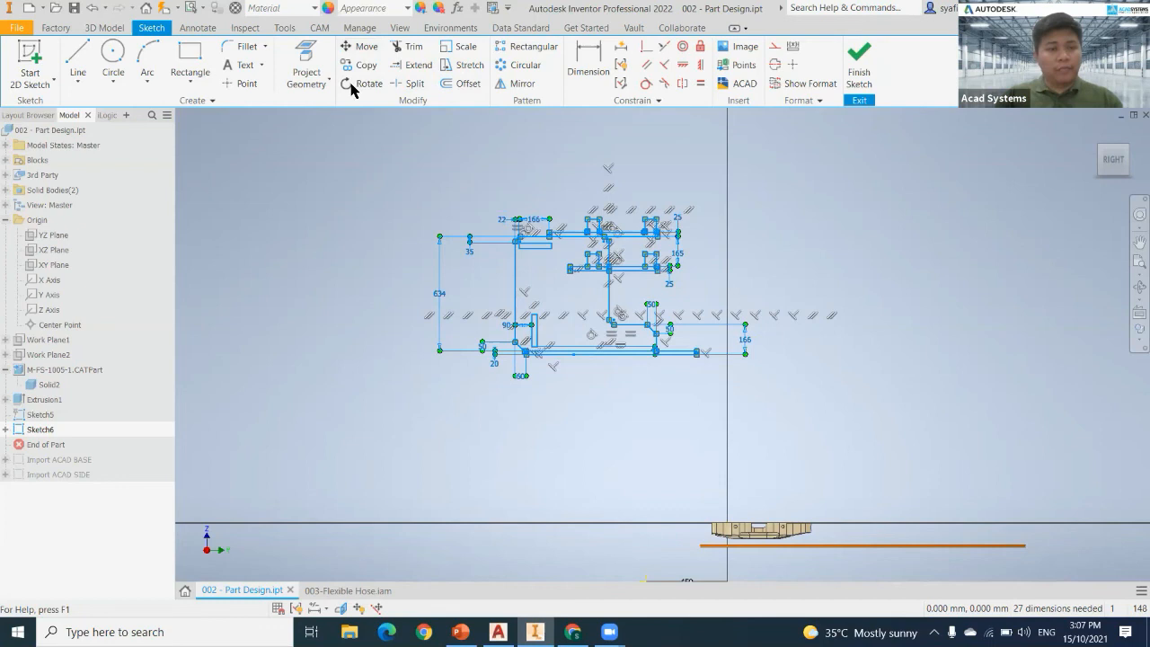
click(271, 149)
scroll(499, 362, up, 3)
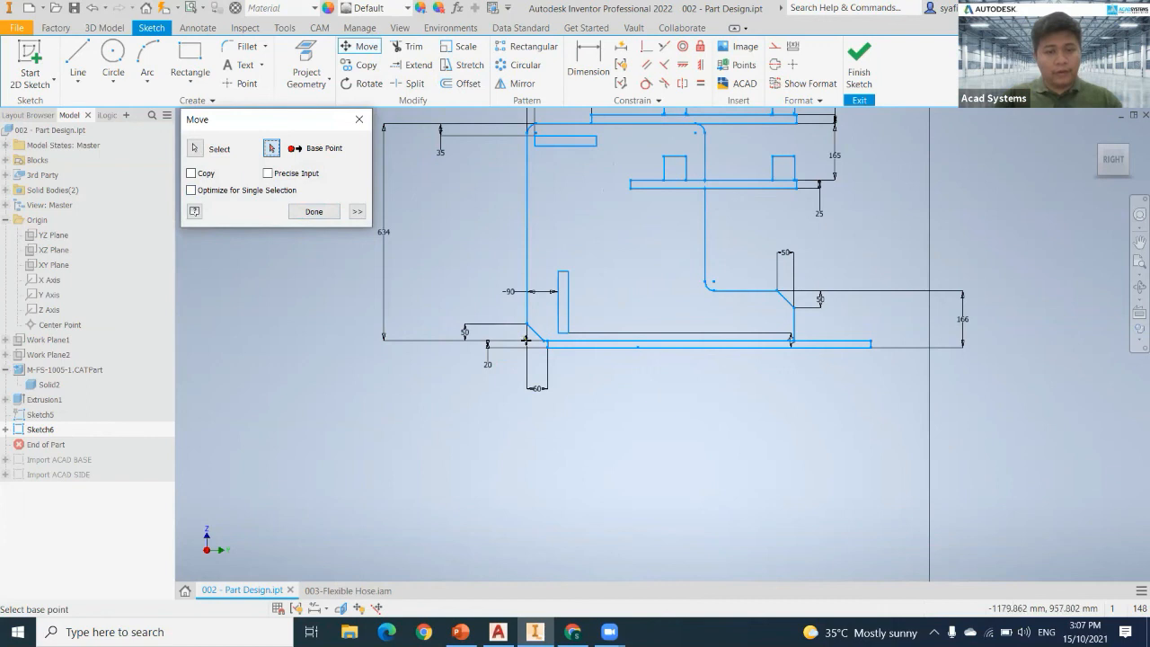
key(Escape)
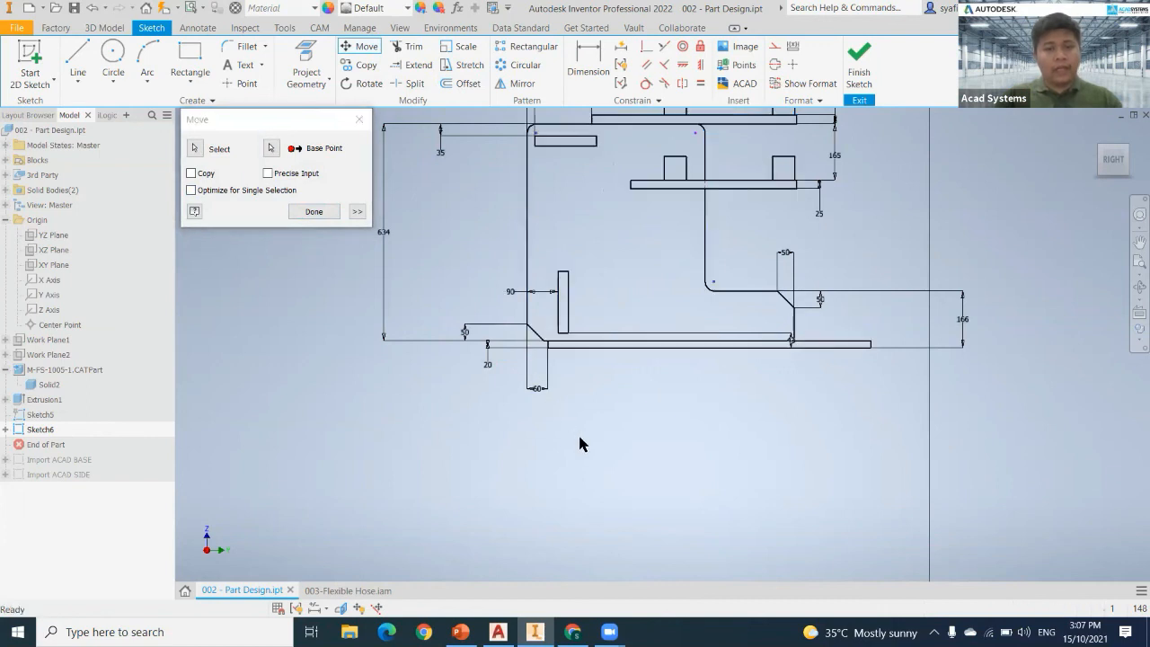
scroll(488, 215, down, 5)
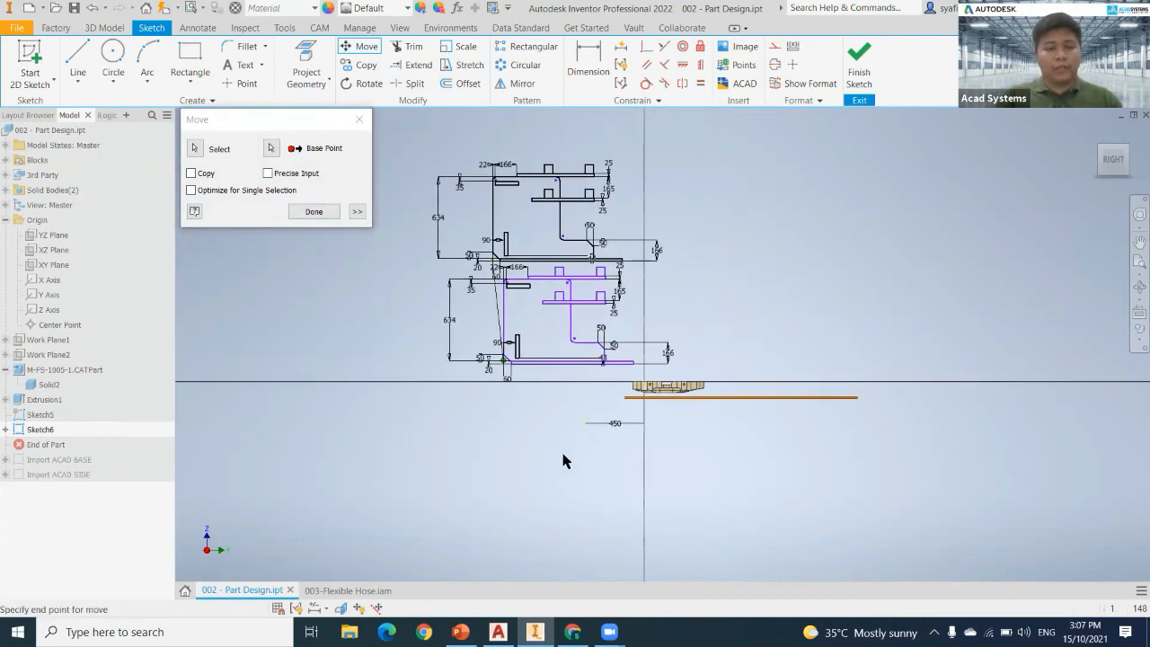
scroll(587, 428, up, 5)
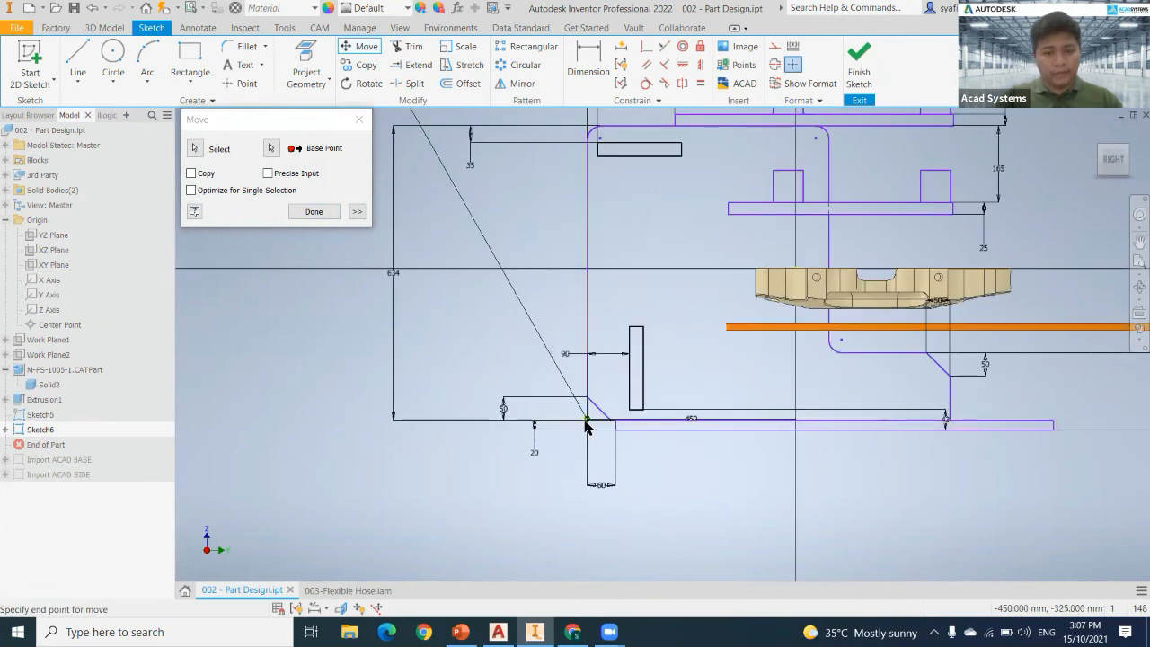
click(587, 419)
scroll(575, 441, down, 3)
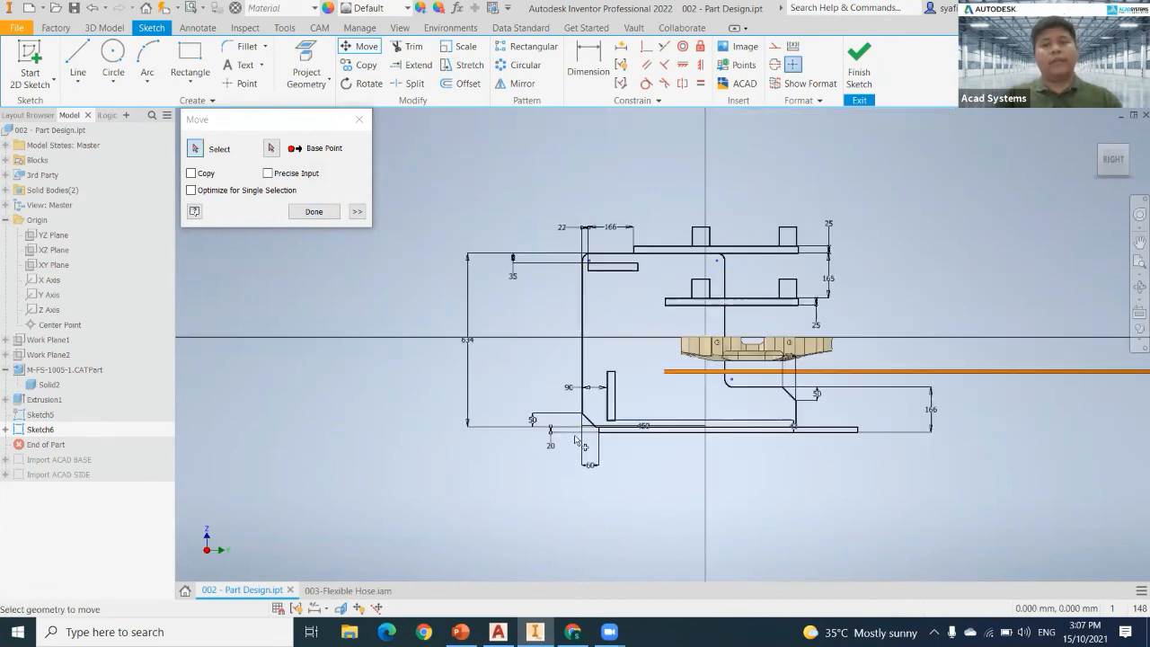
key(Escape)
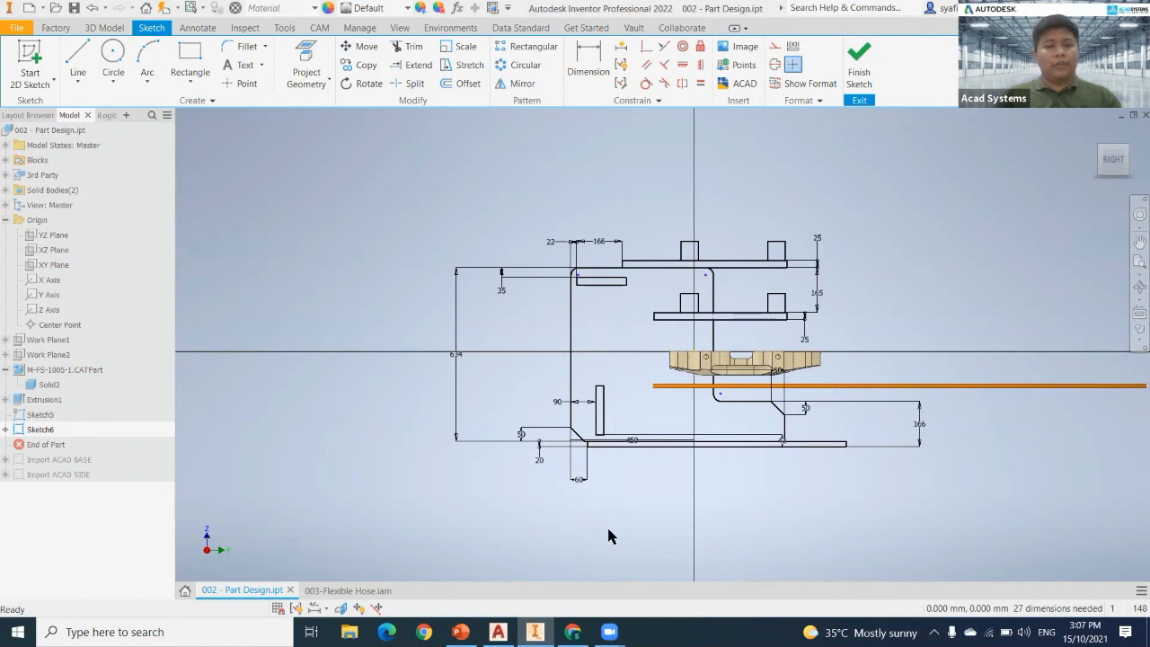
Replace the frame profile in the sketch with a fresh copy of the AutoCAD C-frame side view, placed above the CATIA part.
key(ctrl+a)
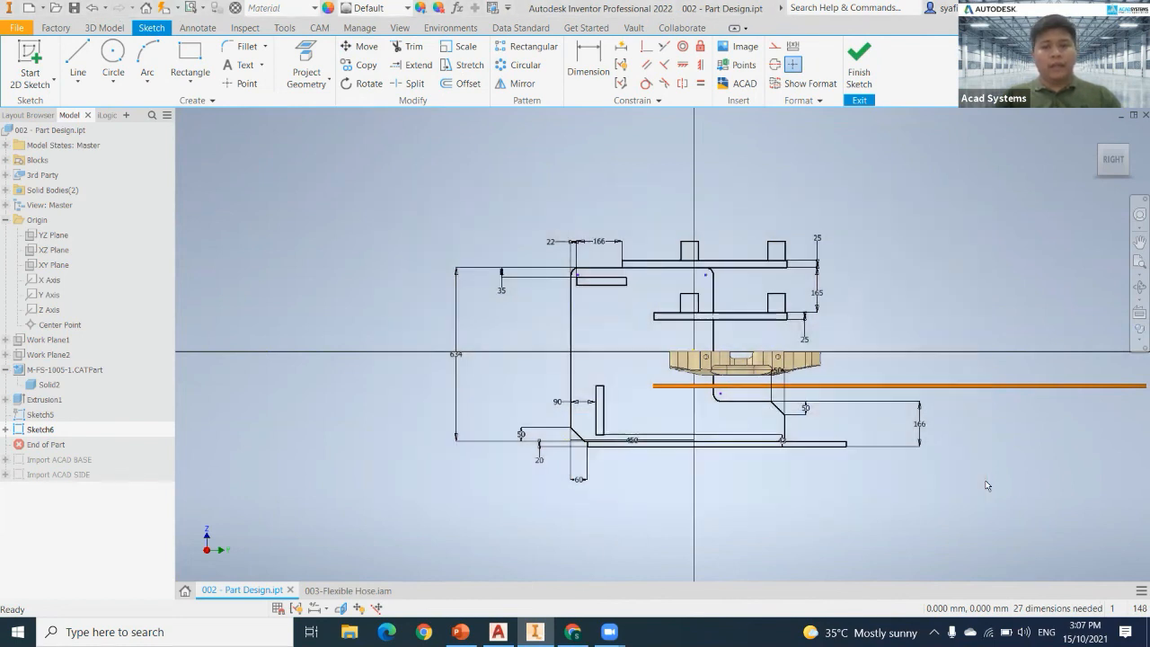
key(Delete)
click(498, 632)
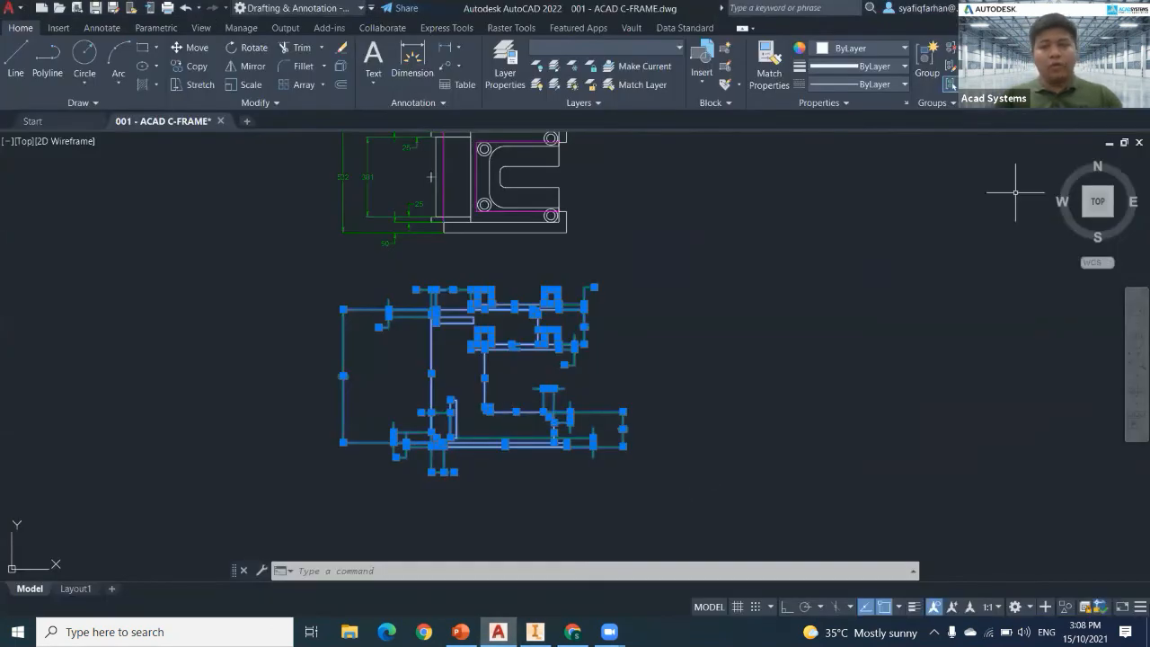
key(ctrl+c)
click(535, 632)
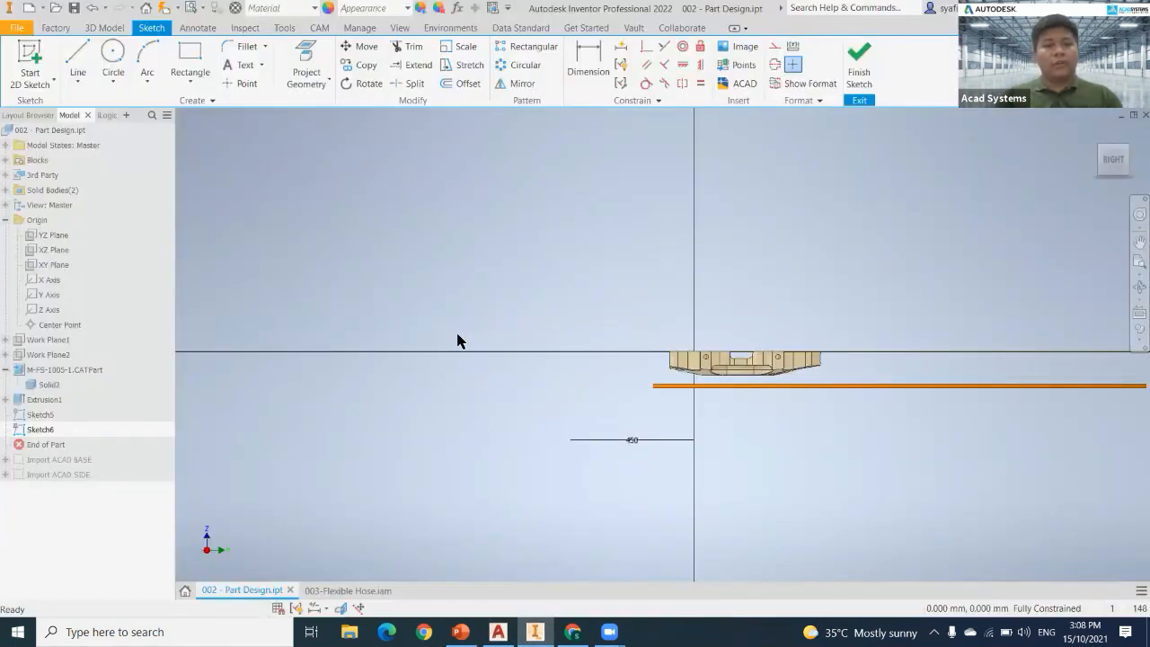
click(478, 334)
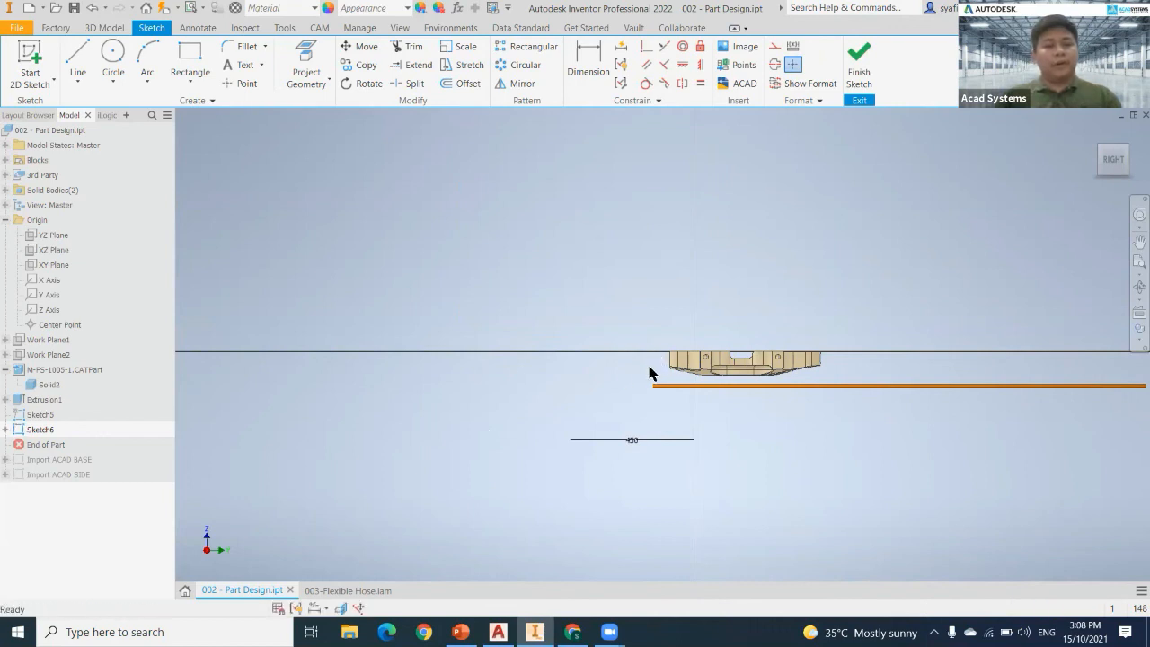
Move the newly pasted side view by its lower-left reference corner onto the 450 mm line's end point and finish the sketch.
middle_drag(619, 379, 539, 495)
drag(827, 441, 308, 161)
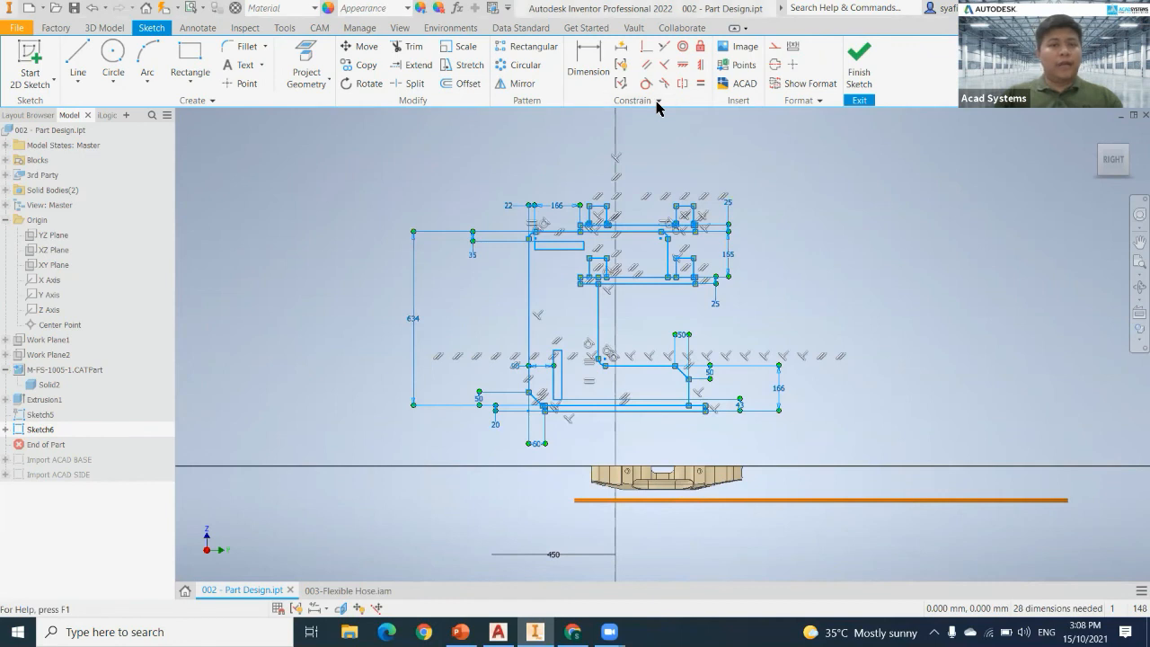
click(360, 46)
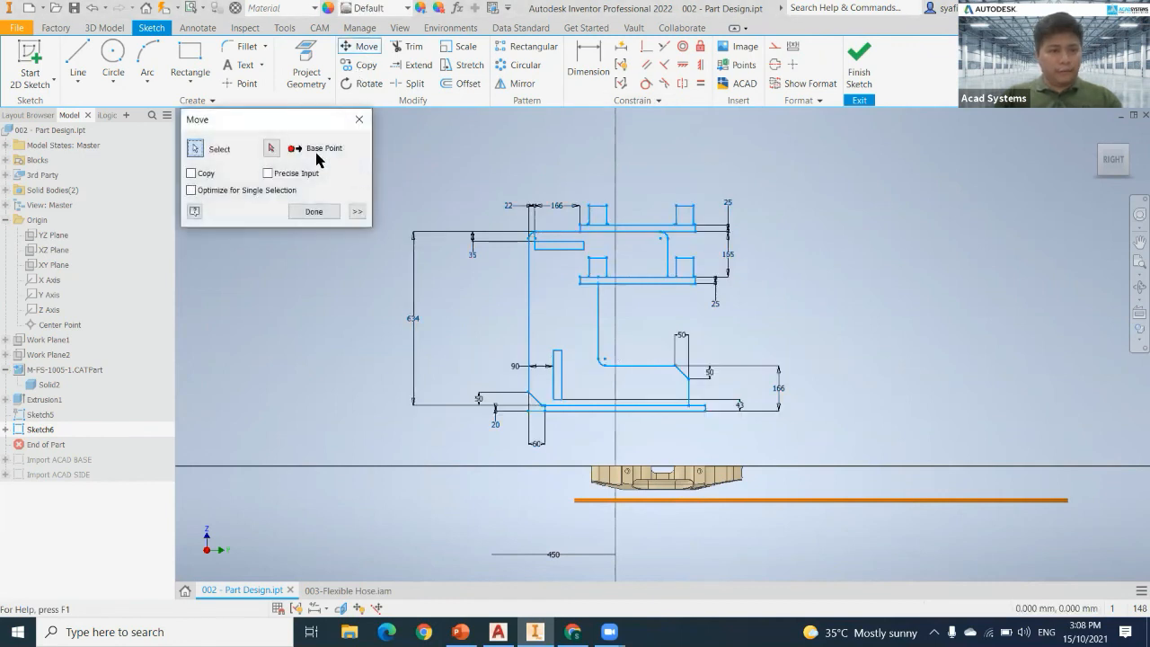
click(271, 149)
click(527, 412)
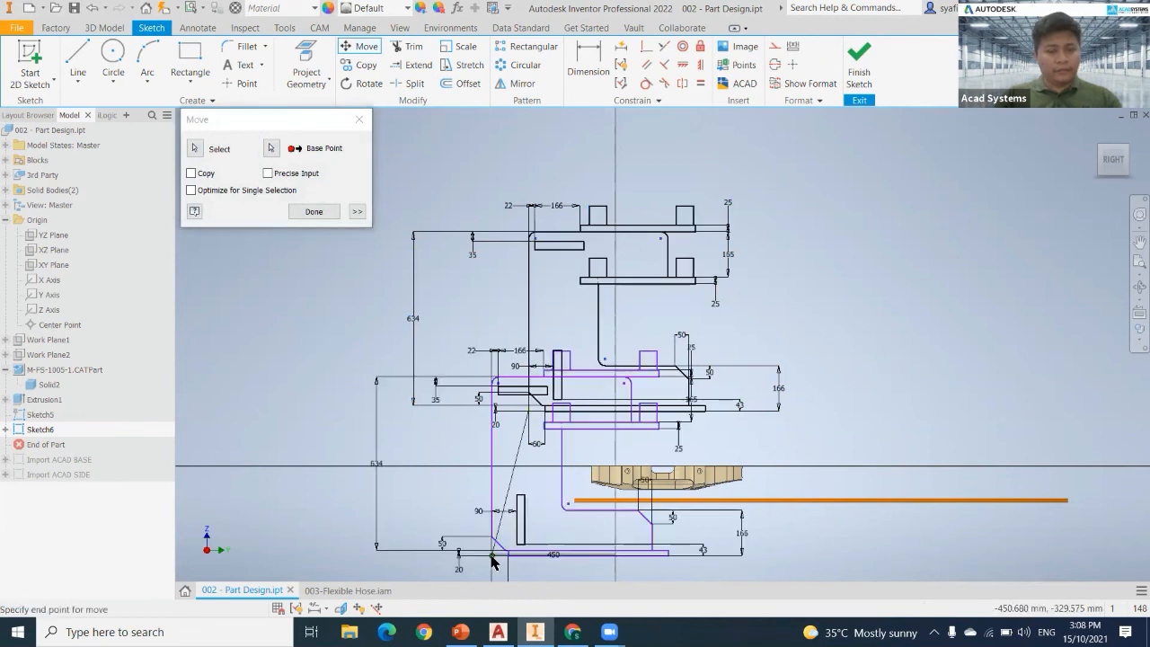
click(493, 558)
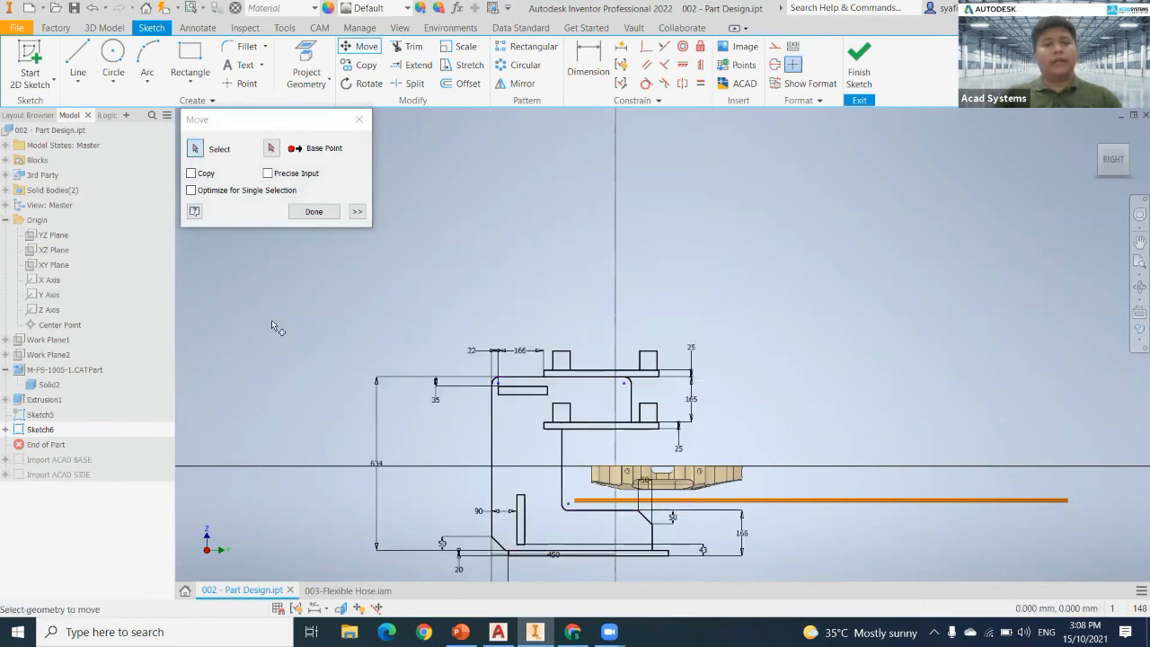
click(310, 213)
middle_drag(390, 329, 375, 258)
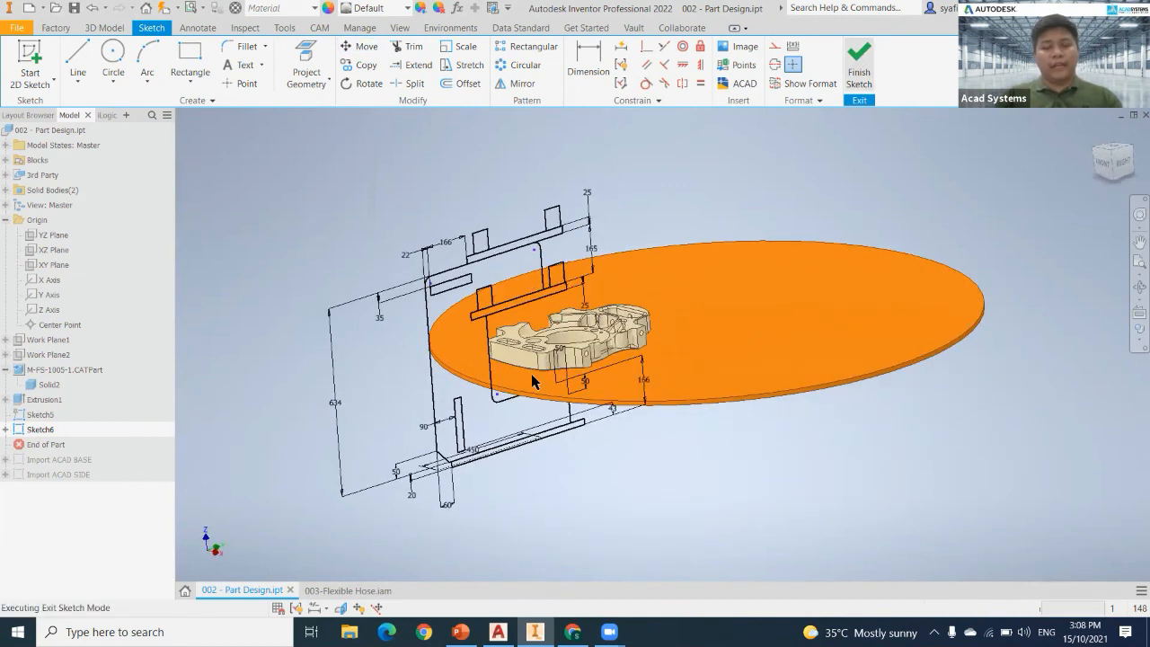
Switch to the AutoCAD drawing, clear the side view selection and examine the C-frame's plan view above it.
click(498, 632)
key(Escape)
middle_drag(572, 370, 577, 499)
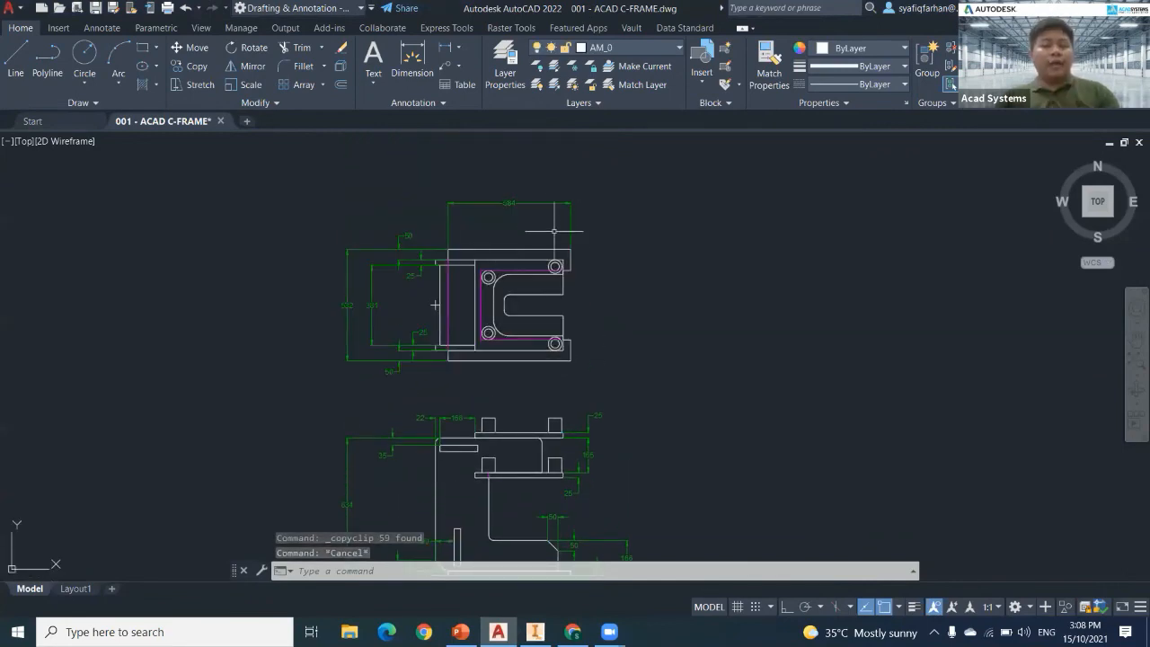
click(536, 633)
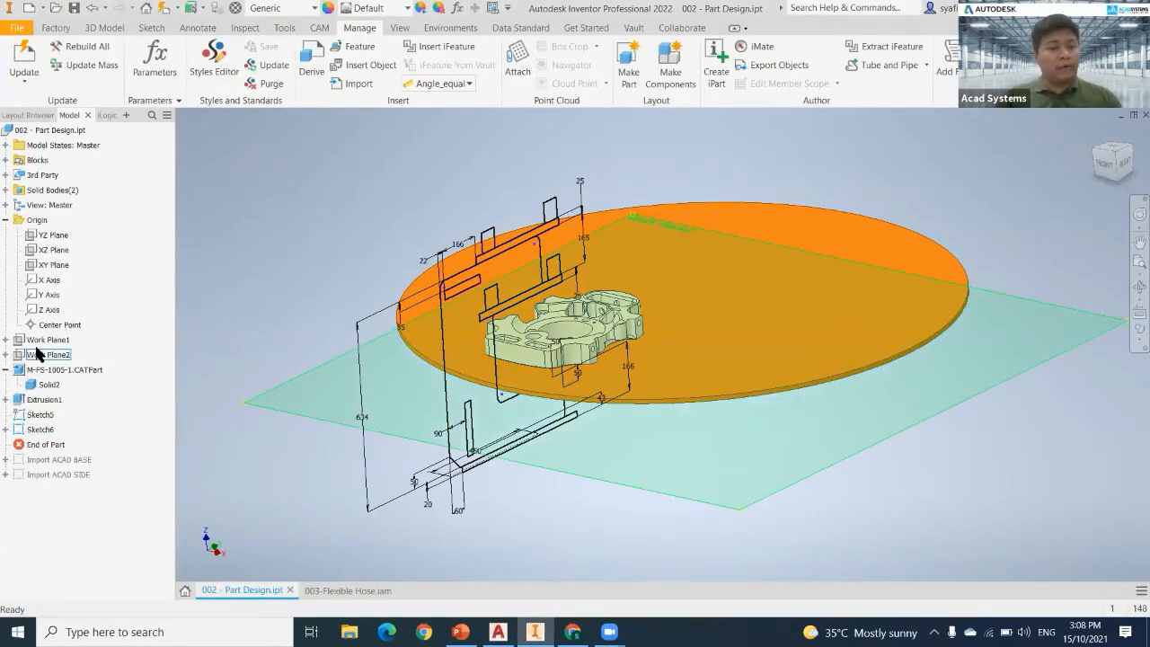
Create a new sketch on the origin XY Plane of the Inventor part.
click(50, 266)
shift+middle_drag(664, 508, 582, 441)
right_click(53, 268)
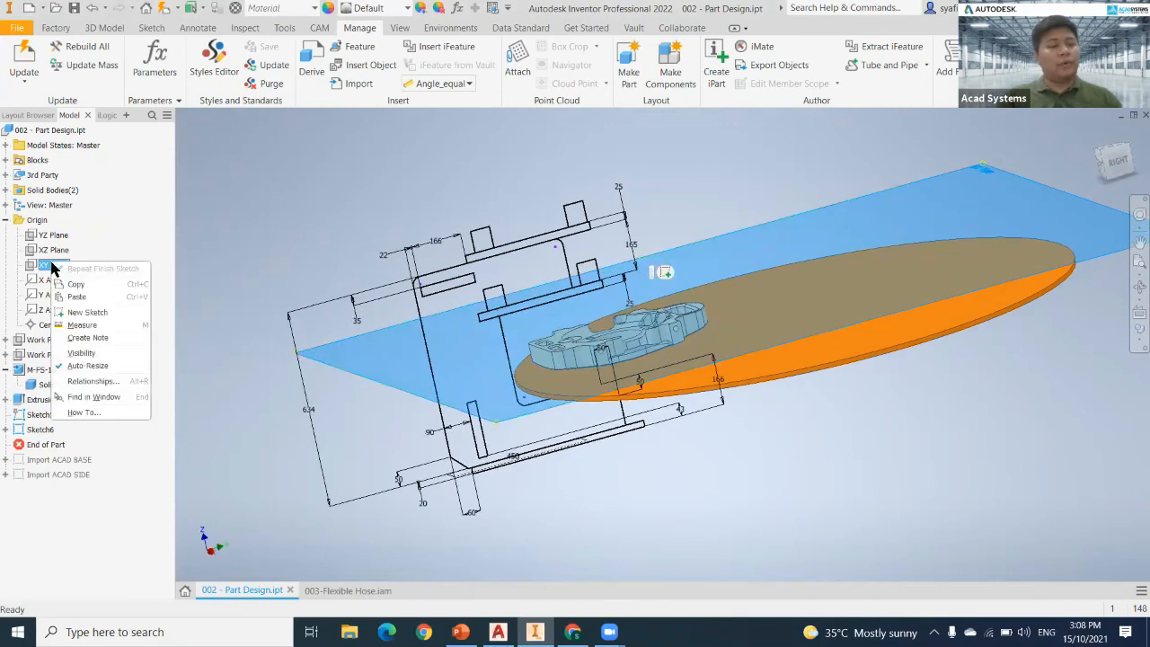
click(87, 313)
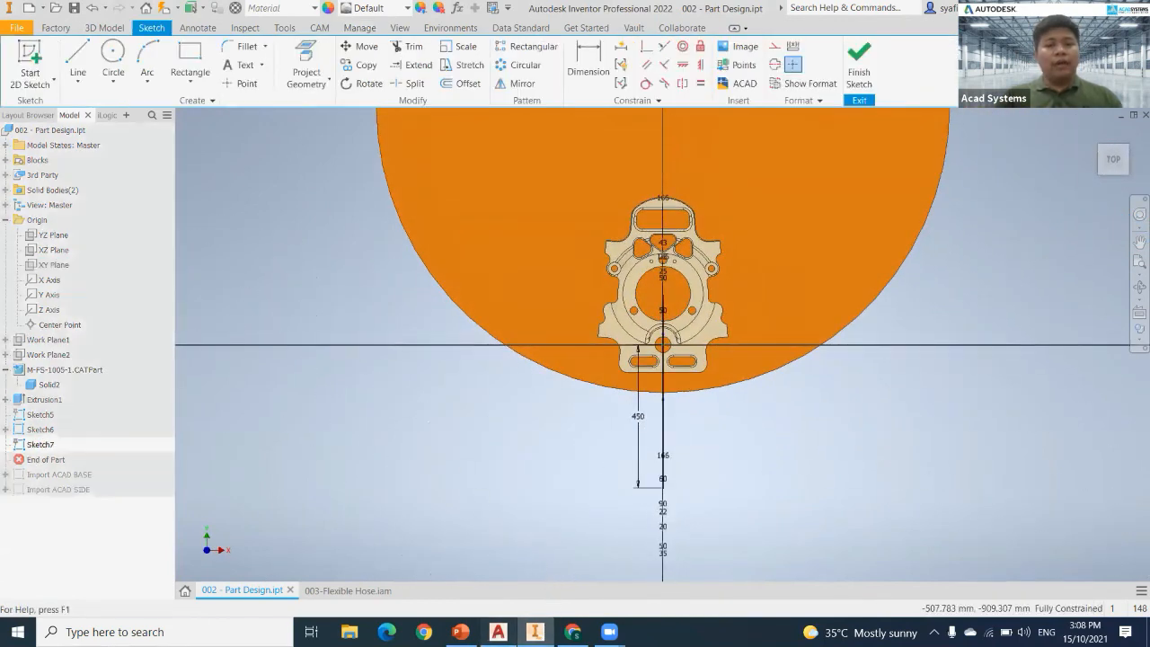
Copy the dimensioned C-frame plan view from the AutoCAD drawing and paste it into the new Inventor sketch beside the orange disc.
key(alt+Tab)
mouse_move(672, 397)
mouse_down()
mouse_move(385, 243)
mouse_move(341, 255)
mouse_up()
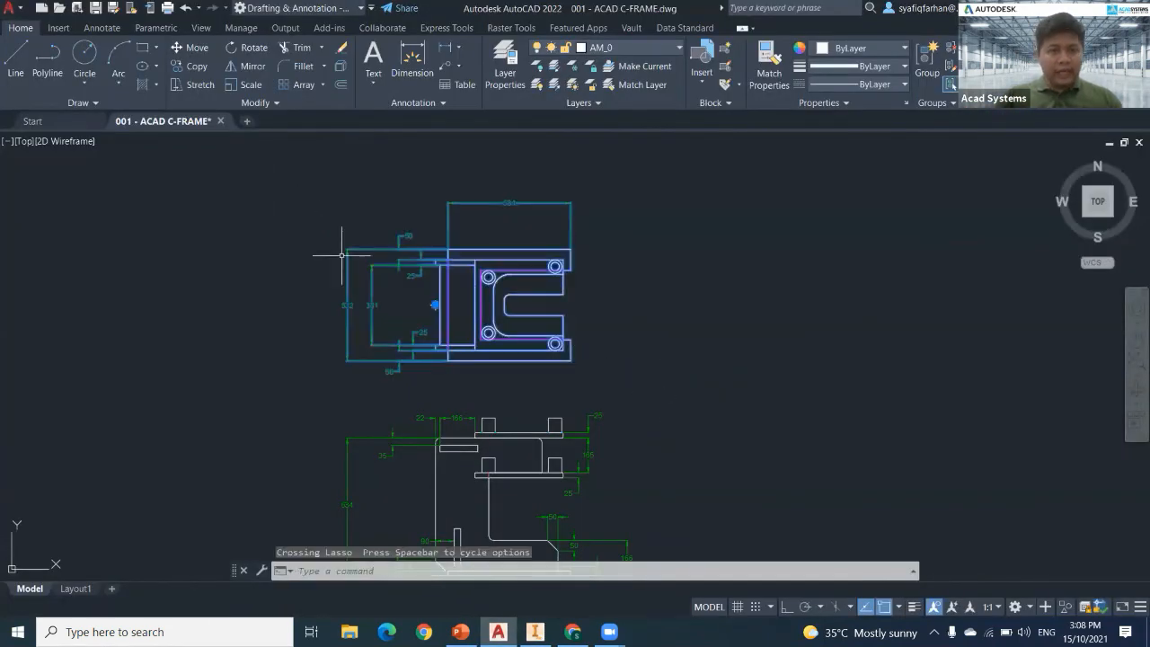
key(Escape)
click(674, 396)
click(265, 189)
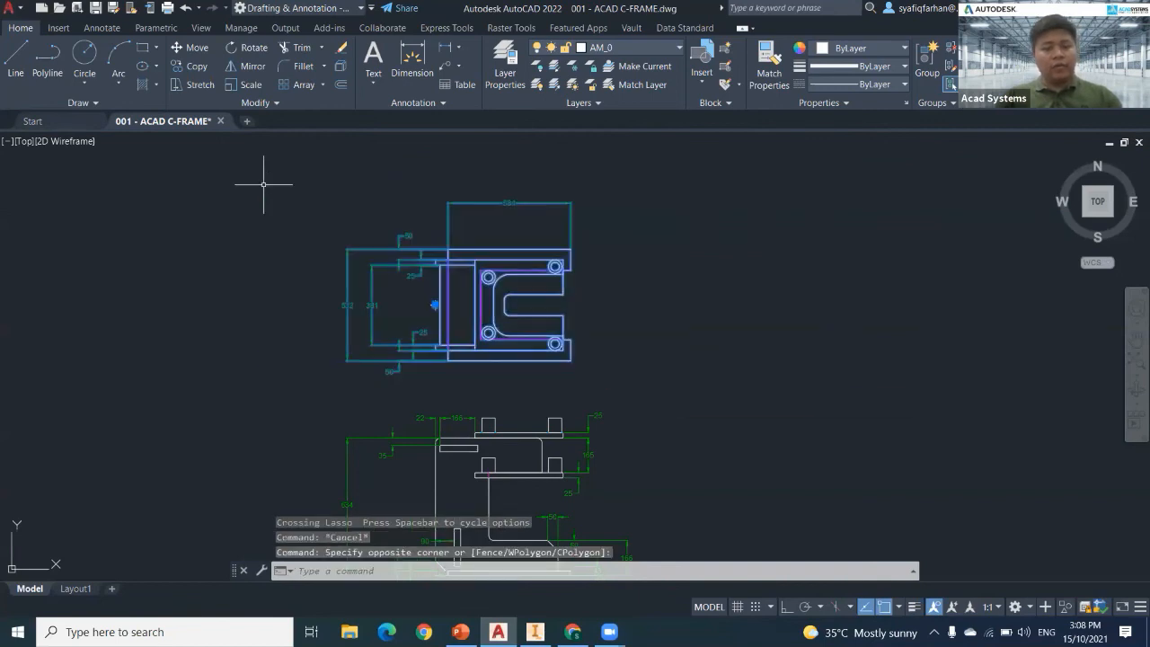
key(ctrl+c)
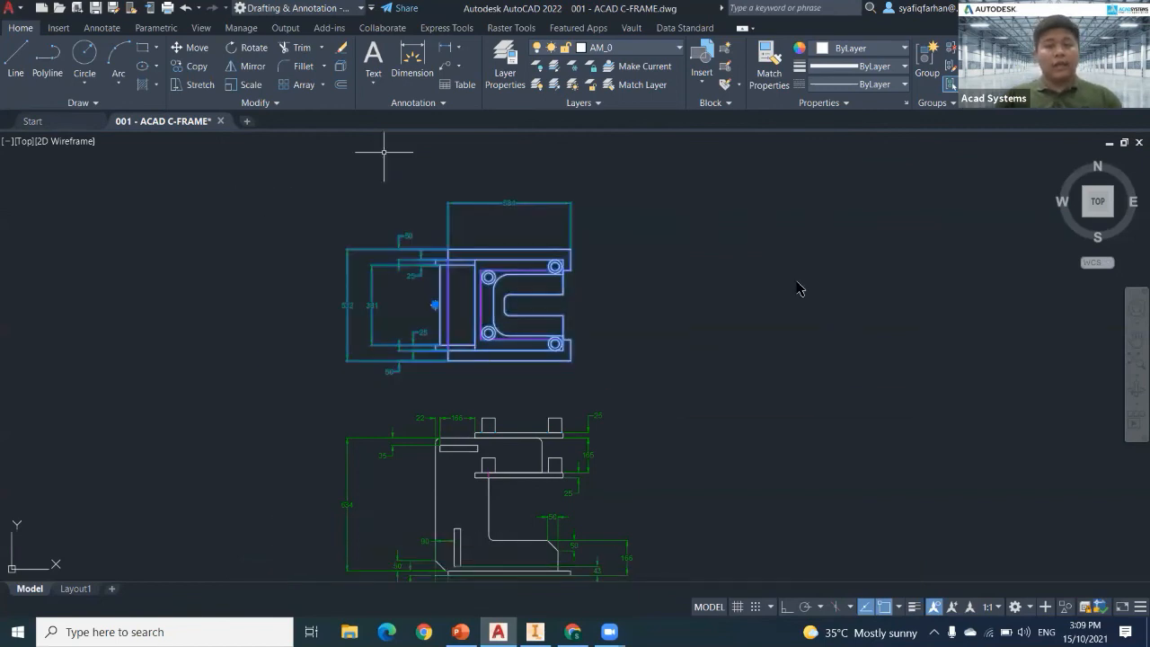
key(alt+Tab)
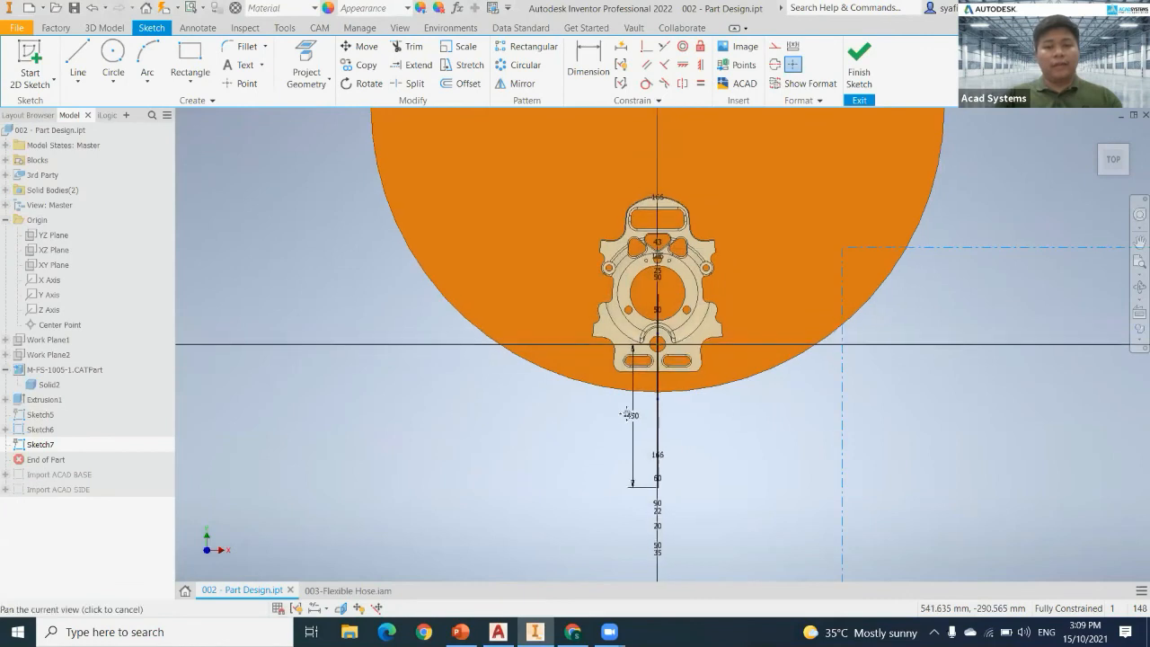
click(782, 346)
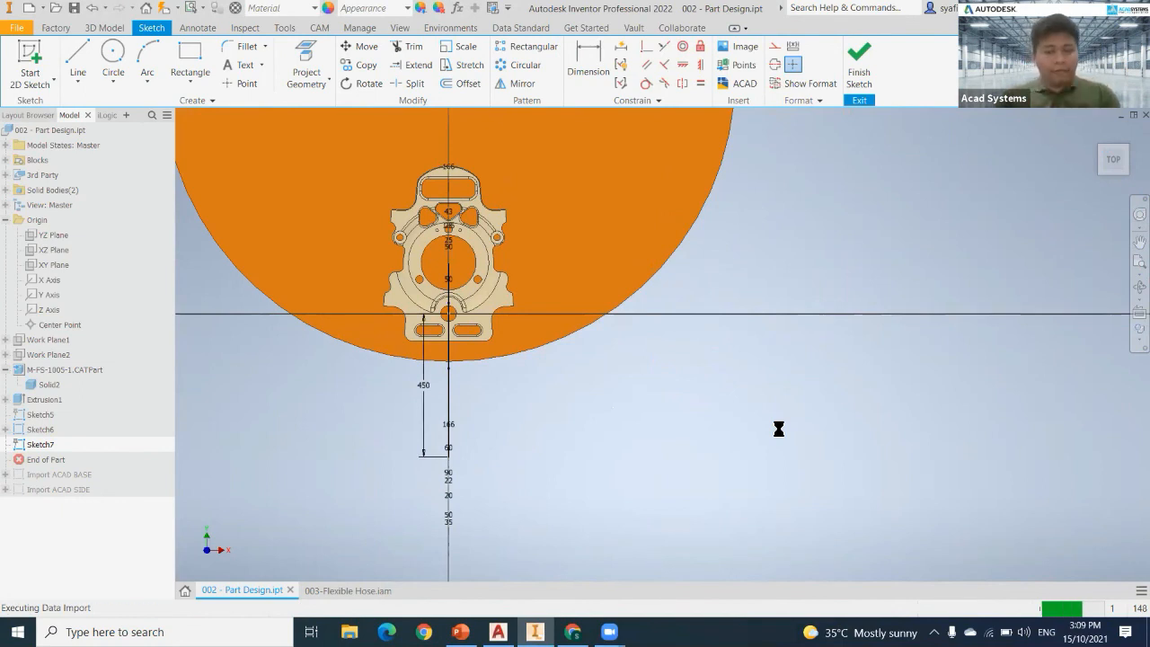
Rotate the pasted plan view about 90 degrees counterclockwise around its center mark so the U-shaped opening faces up.
scroll(779, 434, down, 2)
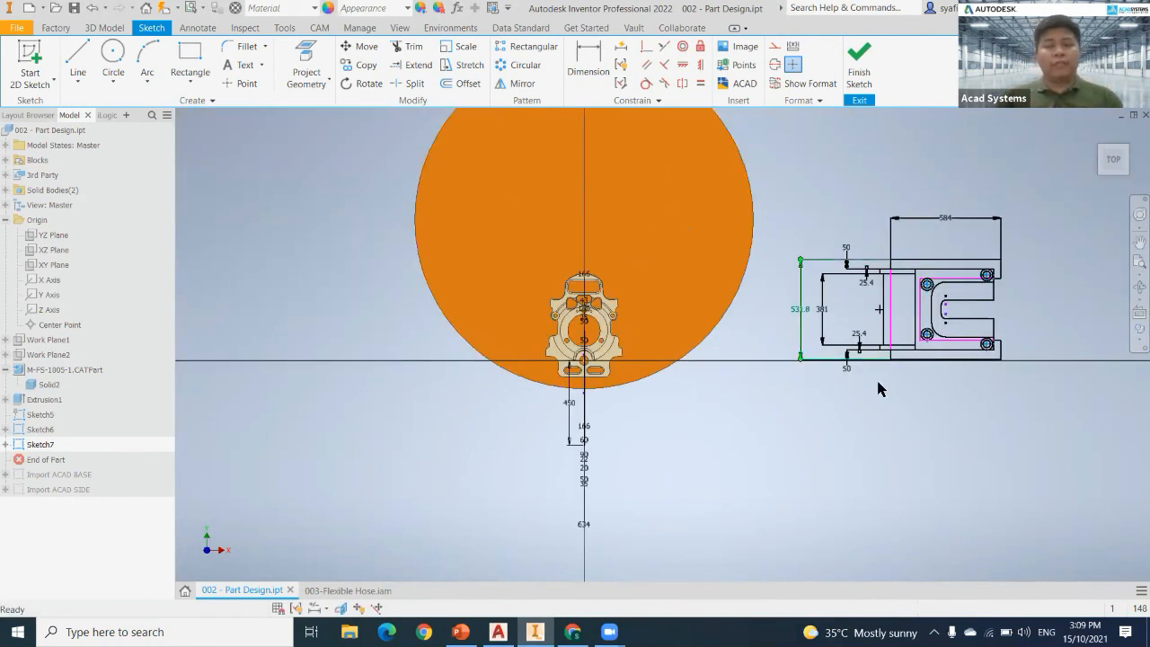
middle_drag(874, 314, 827, 362)
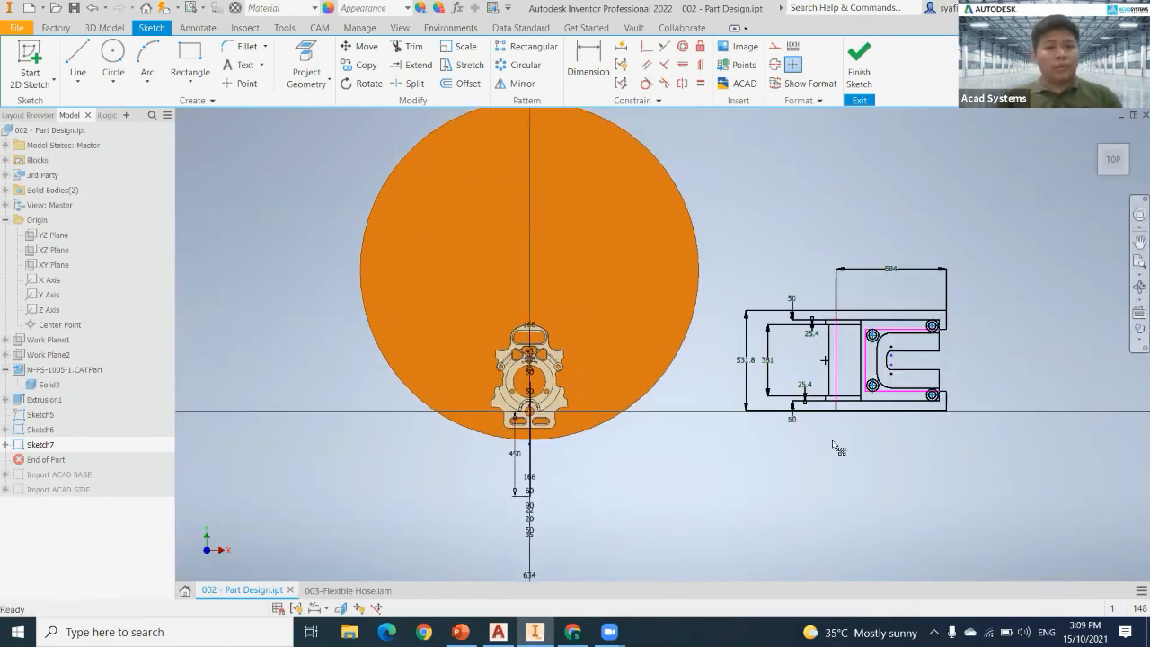
click(922, 411)
click(363, 82)
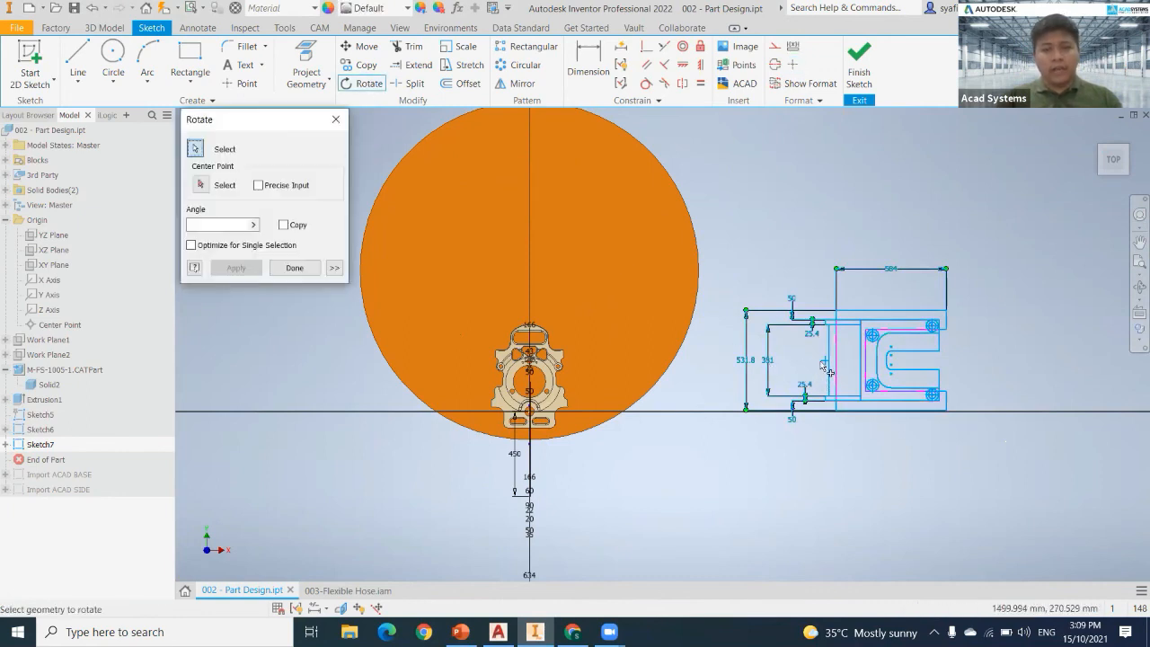
click(200, 184)
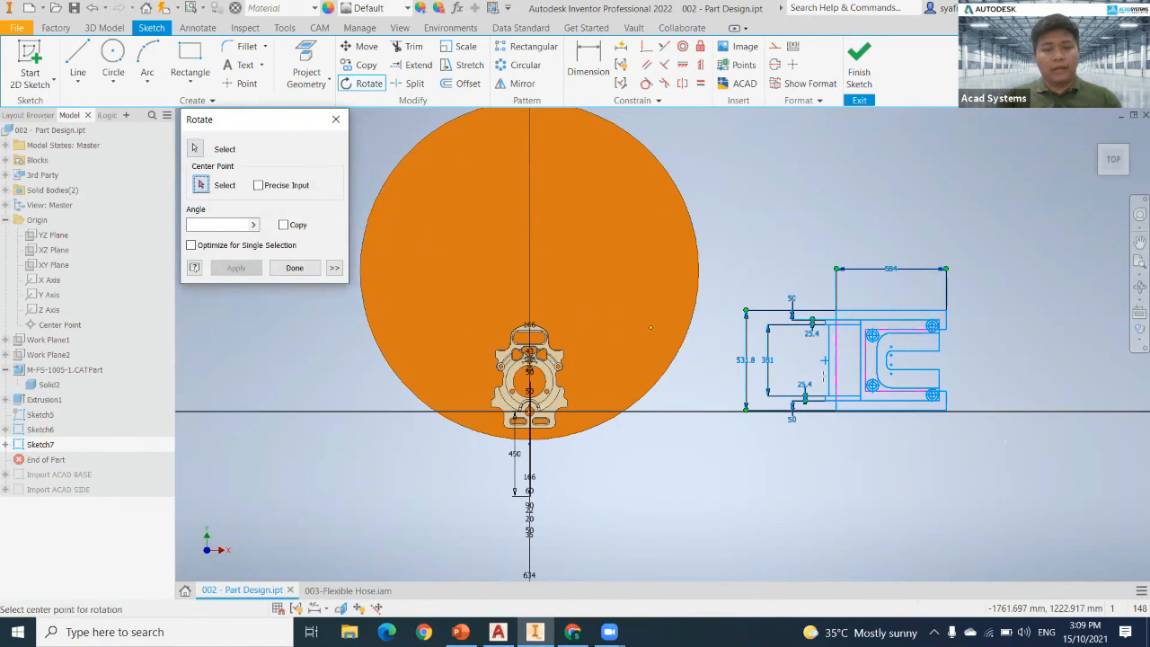
click(826, 358)
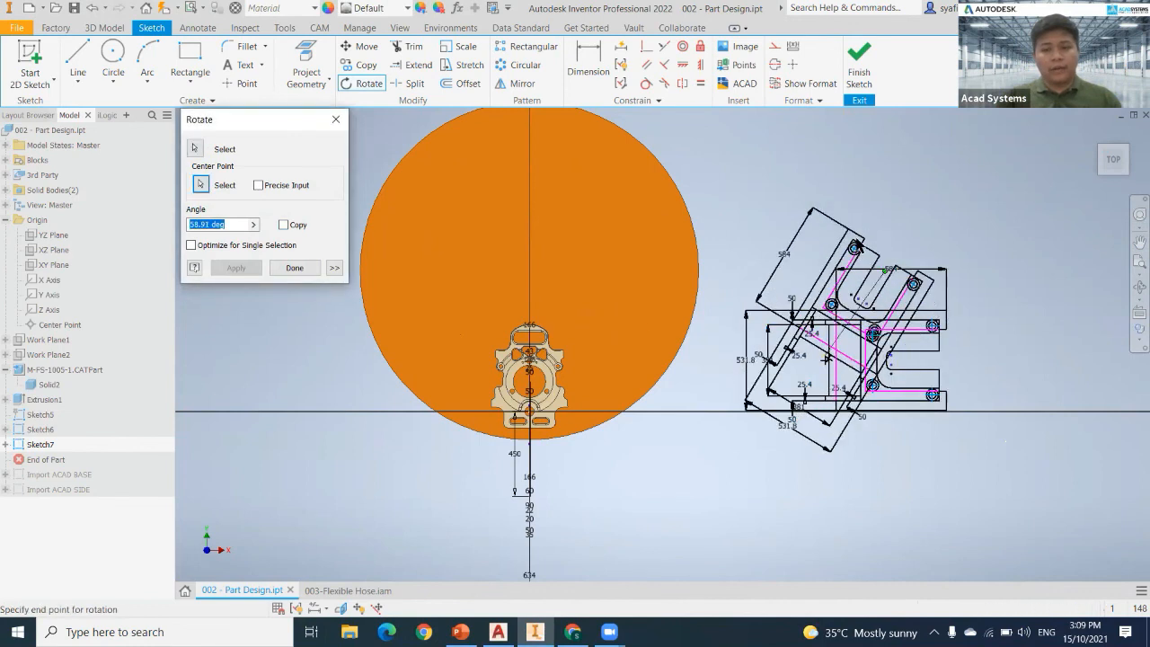
click(824, 220)
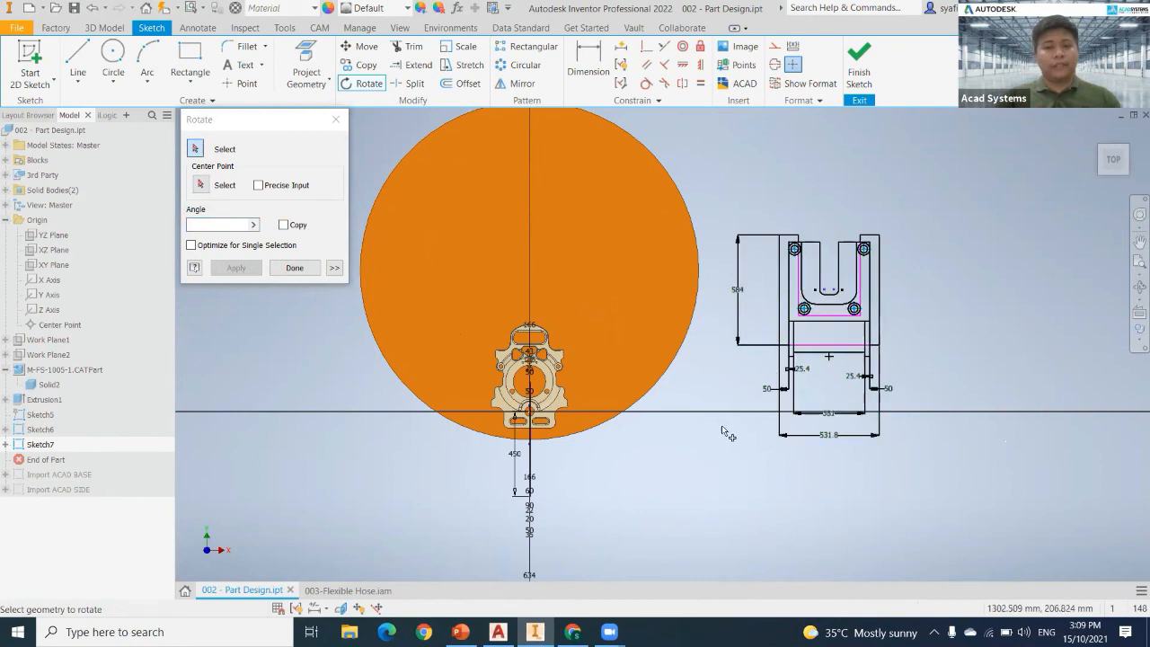
click(294, 267)
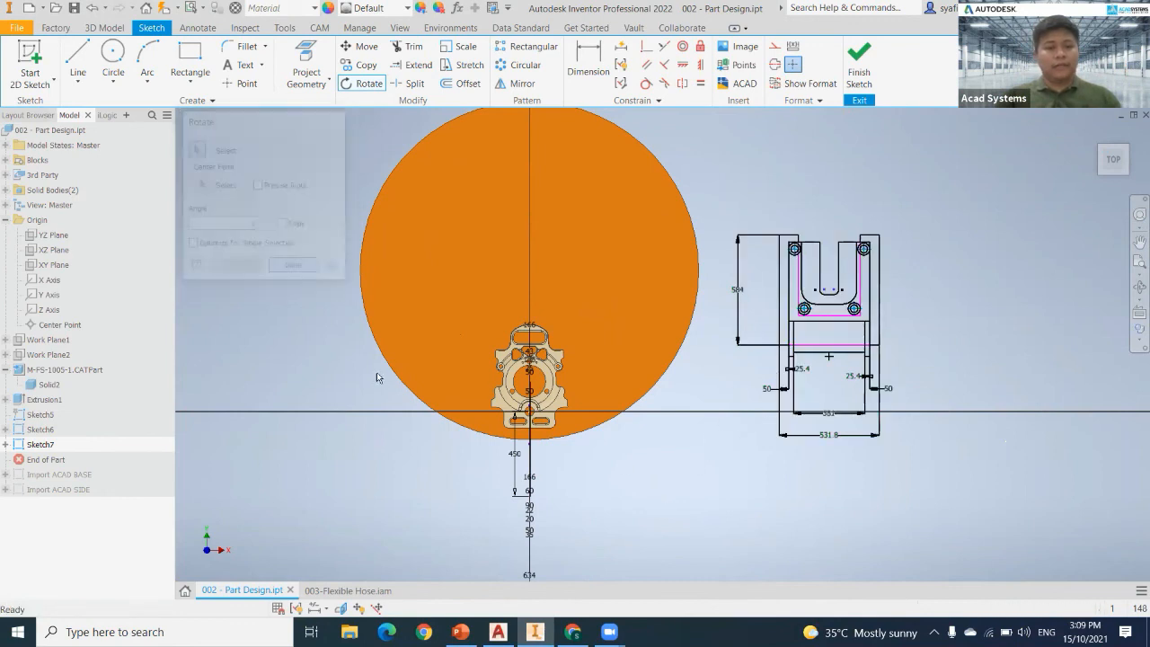
Project the rear vertical edge of the C-frame side view into the active plan view sketch.
scroll(579, 511, down, 3)
mouse_move(574, 522)
shift+middle_down()
mouse_move(458, 466)
mouse_move(466, 441)
shift+middle_up()
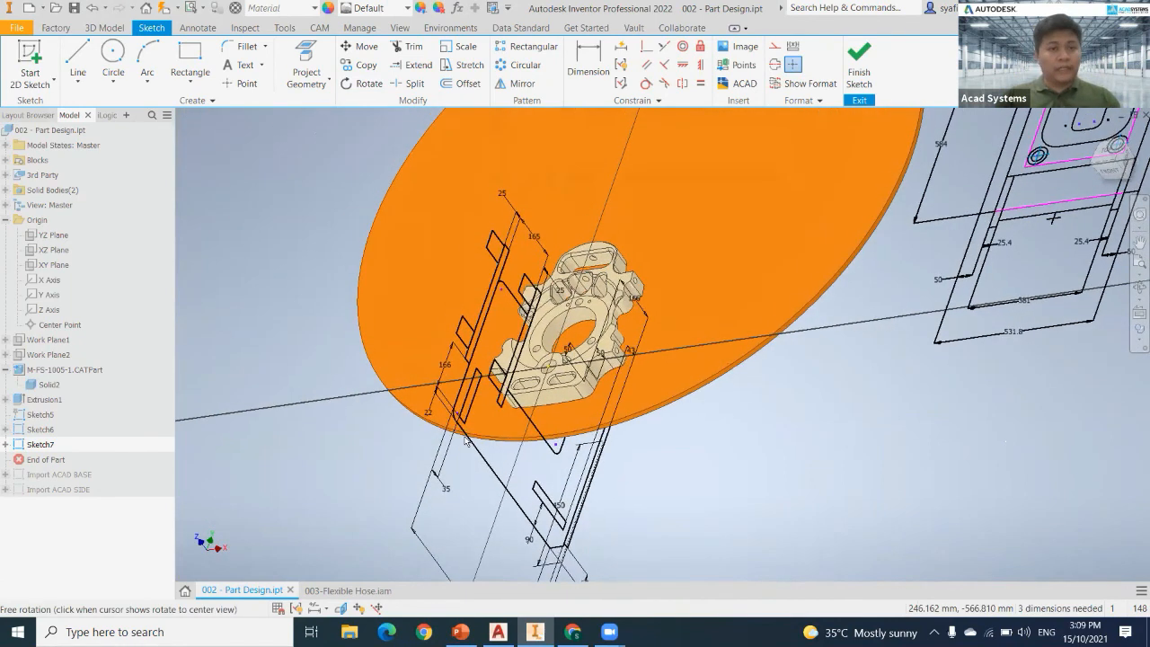
middle_drag(517, 492, 468, 437)
scroll(466, 437, down, 3)
scroll(468, 437, down, 3)
key(p)
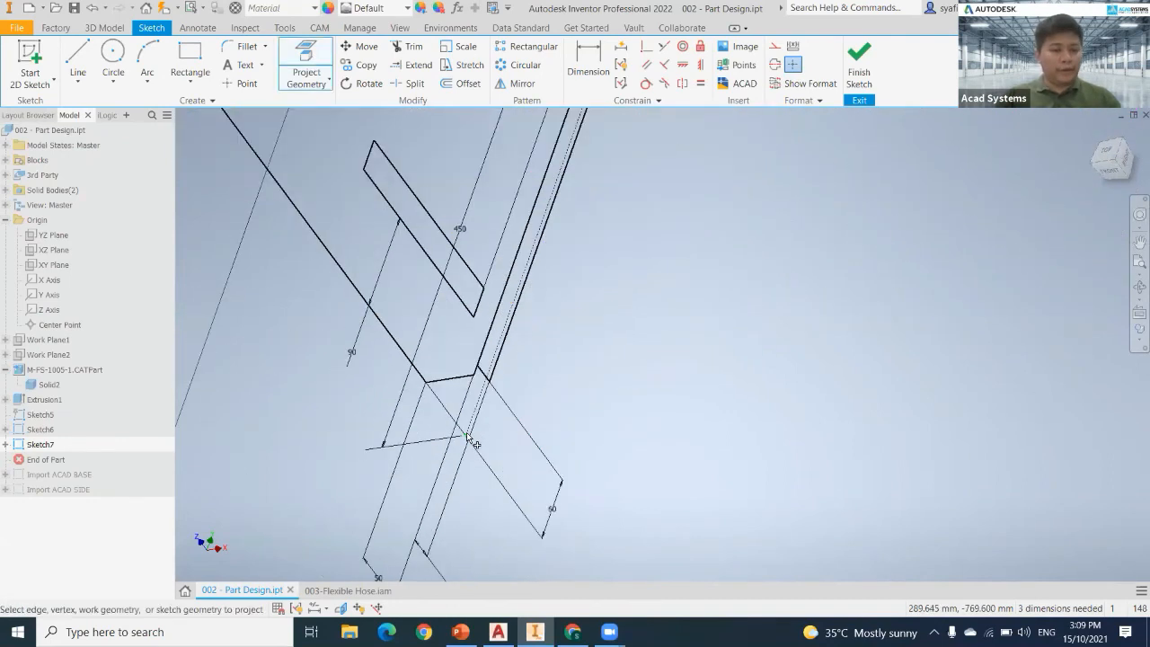
scroll(478, 440, up, 6)
scroll(398, 340, down, 5)
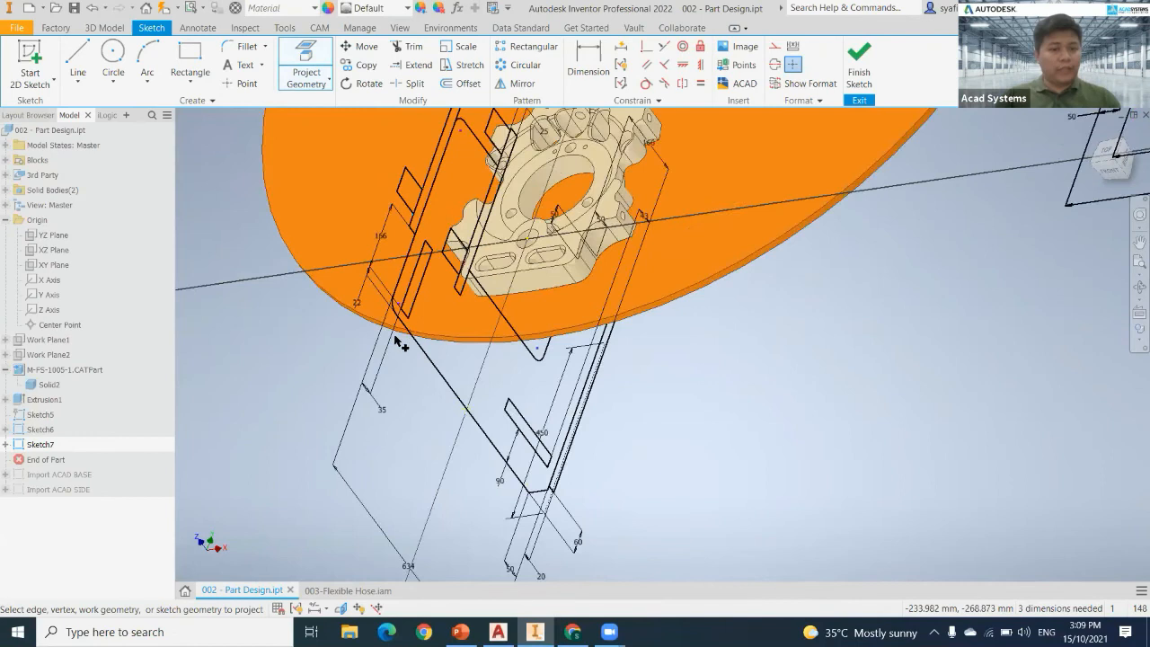
scroll(432, 333, down, 3)
middle_drag(465, 409, 429, 311)
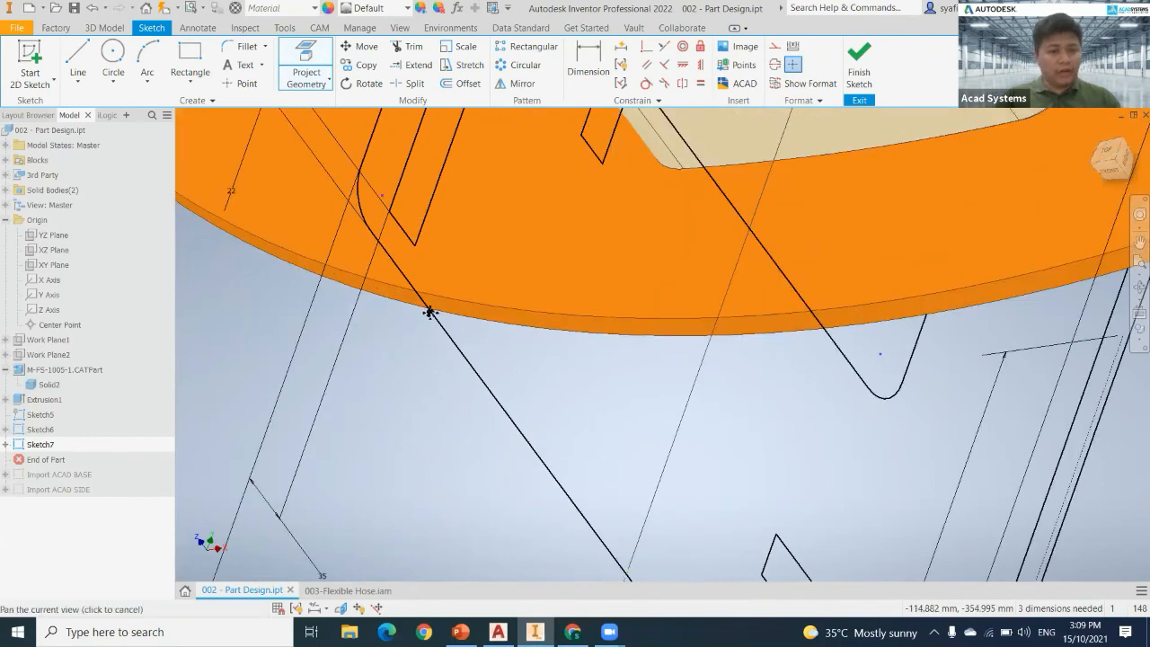
middle_drag(557, 422, 537, 392)
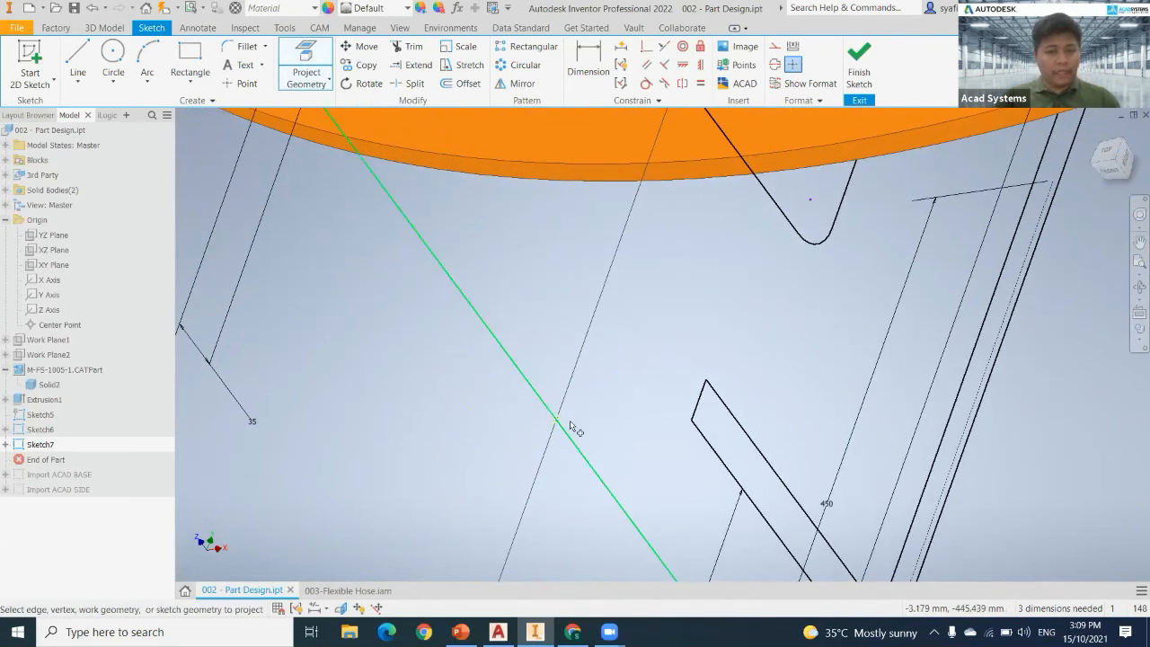
scroll(548, 421, up, 7)
middle_drag(928, 417, 825, 467)
key(Escape)
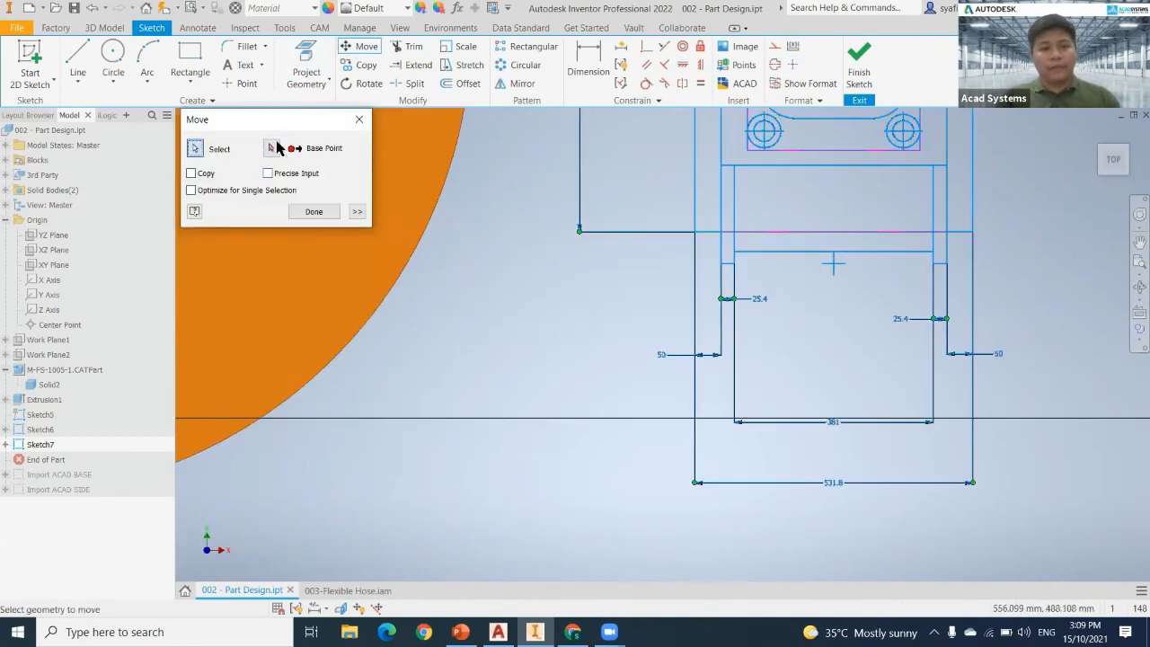
Move the plan view by its center mark onto the side view's rear edge, centered on the vertical axis.
click(274, 147)
click(834, 263)
scroll(554, 470, down, 5)
middle_drag(578, 484, 804, 354)
middle_drag(618, 352, 728, 331)
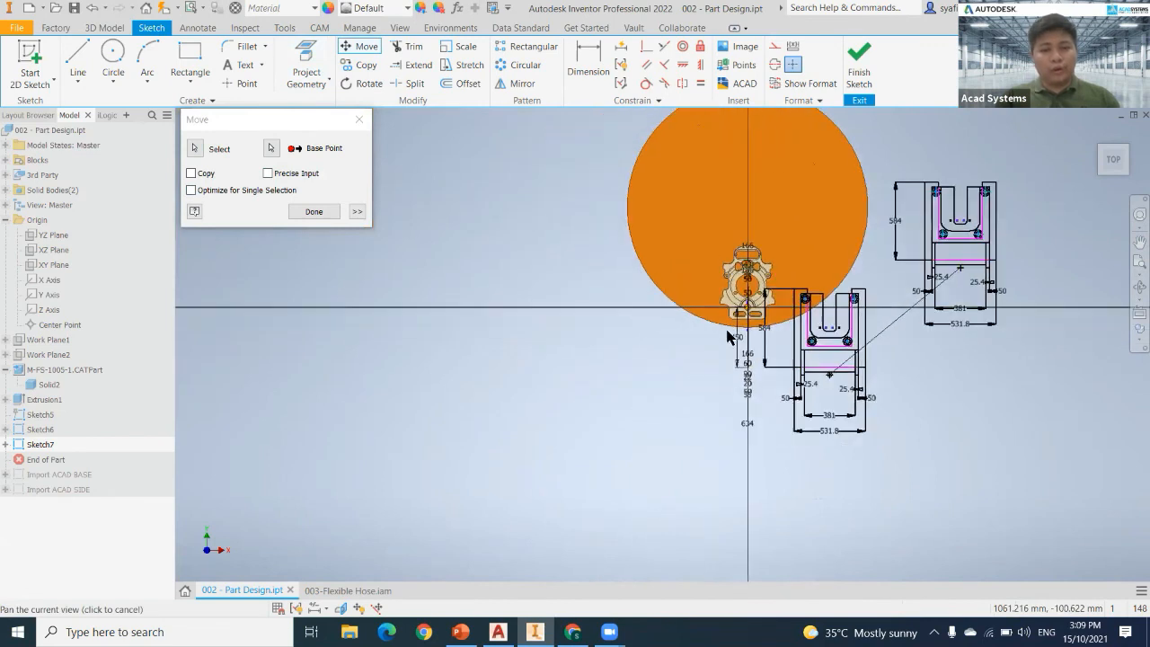
scroll(693, 325, up, 5)
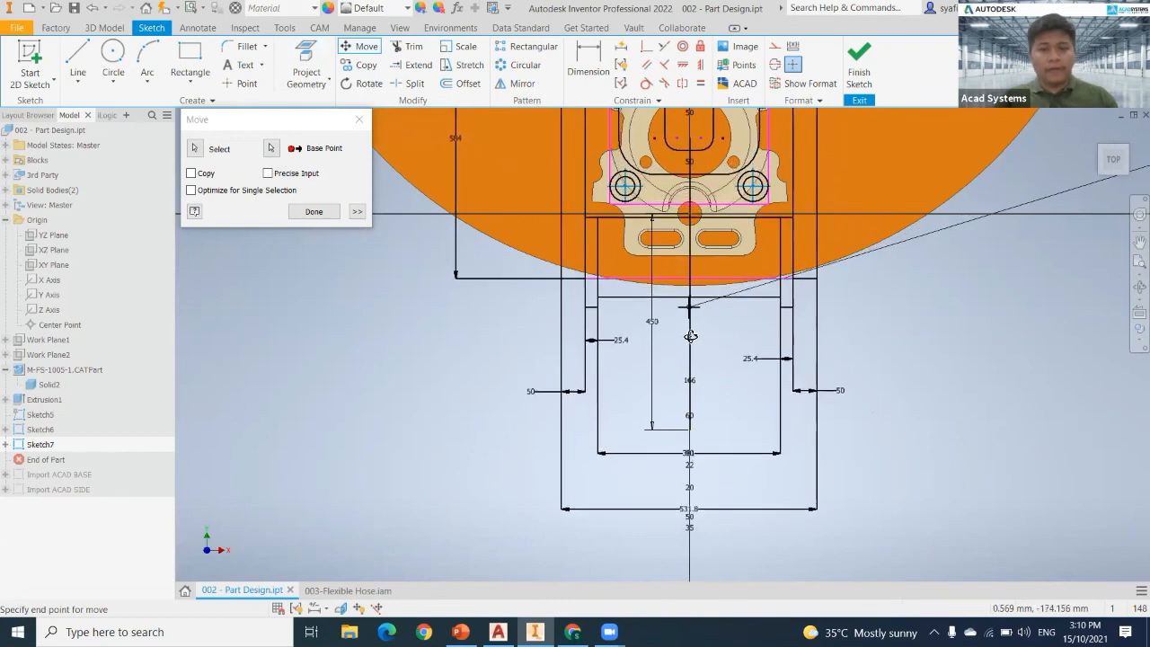
mouse_move(707, 433)
shift+middle_down()
mouse_move(785, 411)
mouse_move(654, 369)
shift+middle_up()
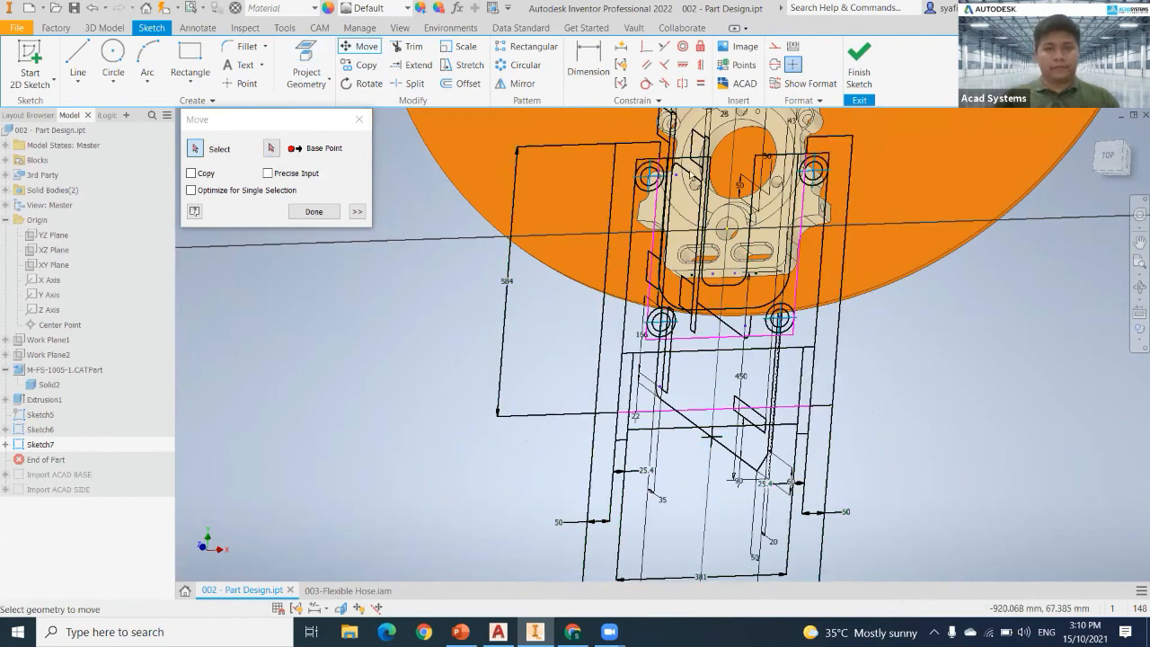
click(313, 211)
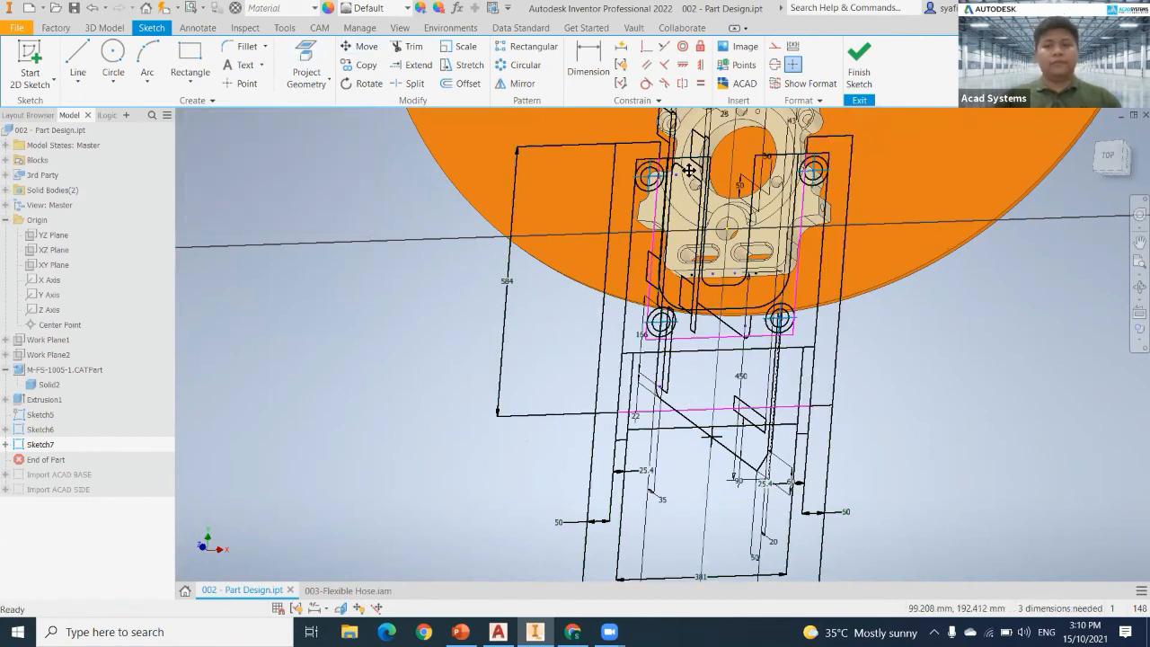
Check the plan view's alignment with the side view in 3D and finish the sketch.
mouse_move(1098, 138)
shift+middle_down()
mouse_move(766, 380)
mouse_move(569, 431)
shift+middle_up()
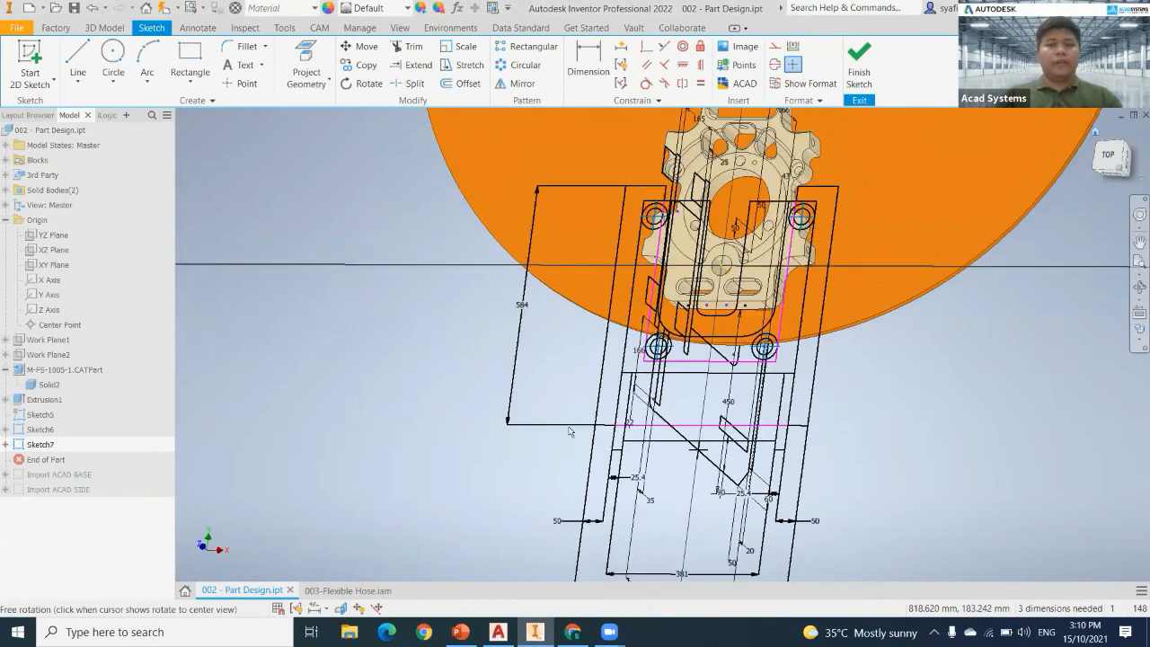
mouse_move(680, 454)
shift+middle_down()
mouse_move(714, 458)
mouse_move(596, 463)
mouse_move(605, 479)
shift+middle_up()
scroll(568, 485, up, 3)
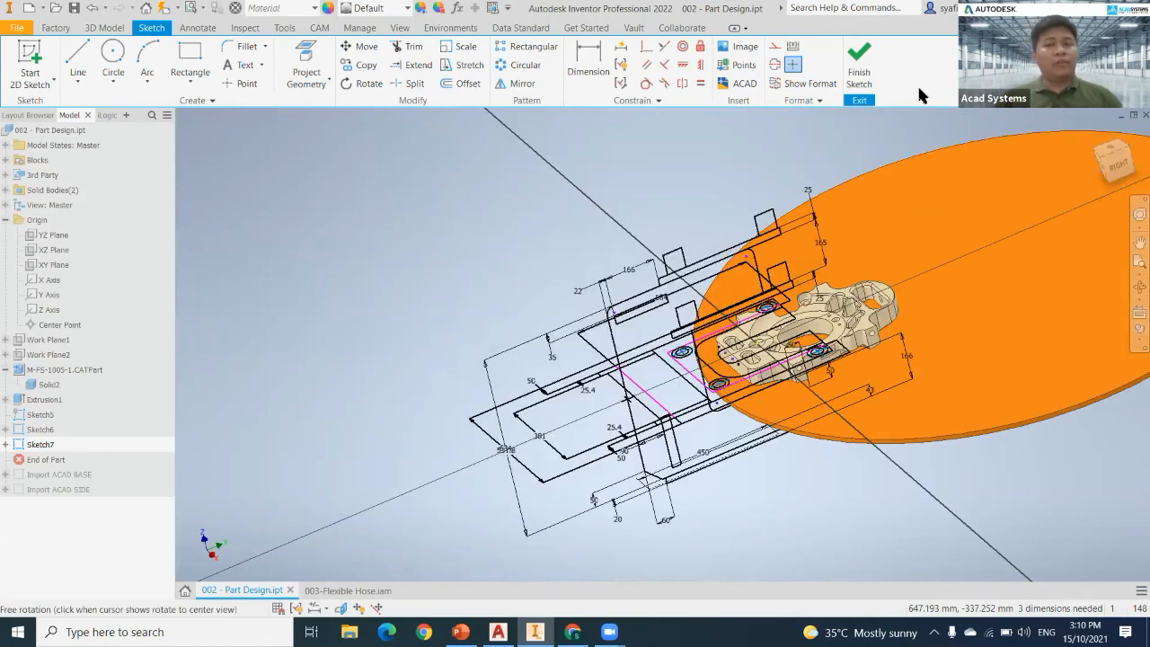
shift+middle_drag(921, 94, 858, 70)
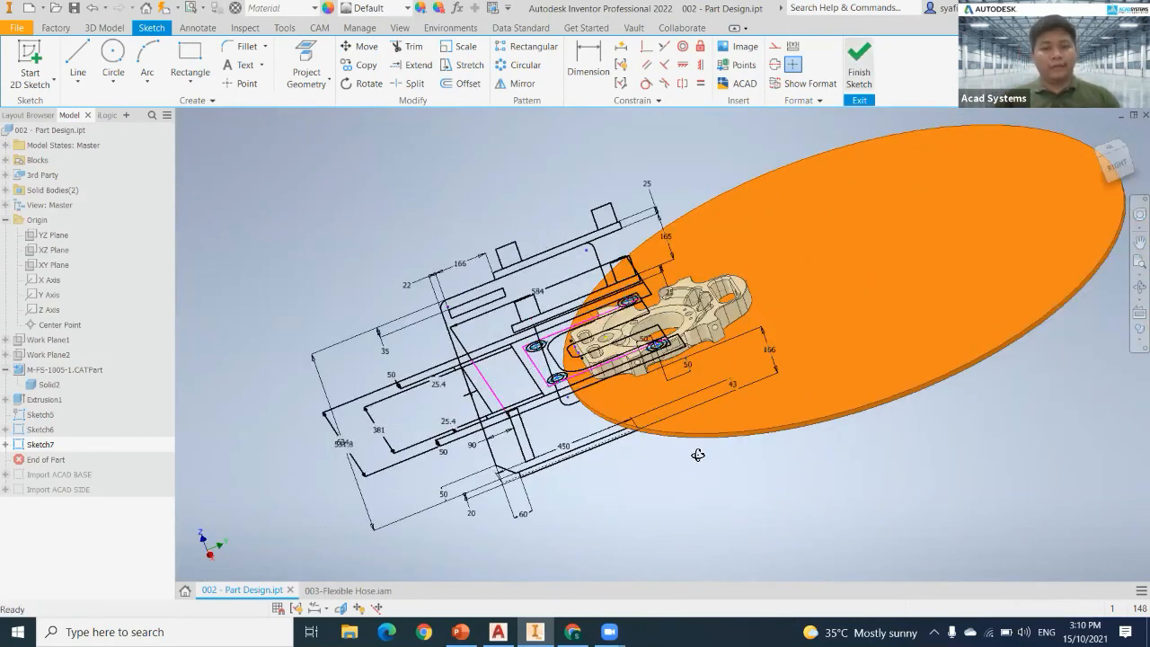
shift+middle_drag(606, 540, 589, 558)
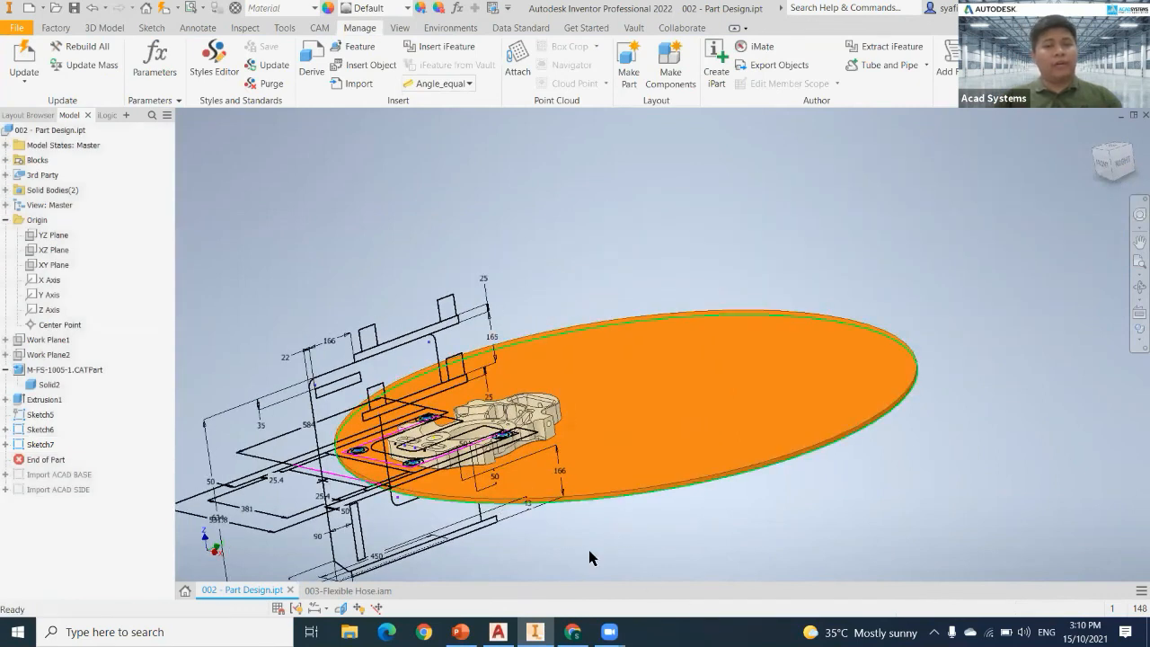
scroll(593, 558, down, 3)
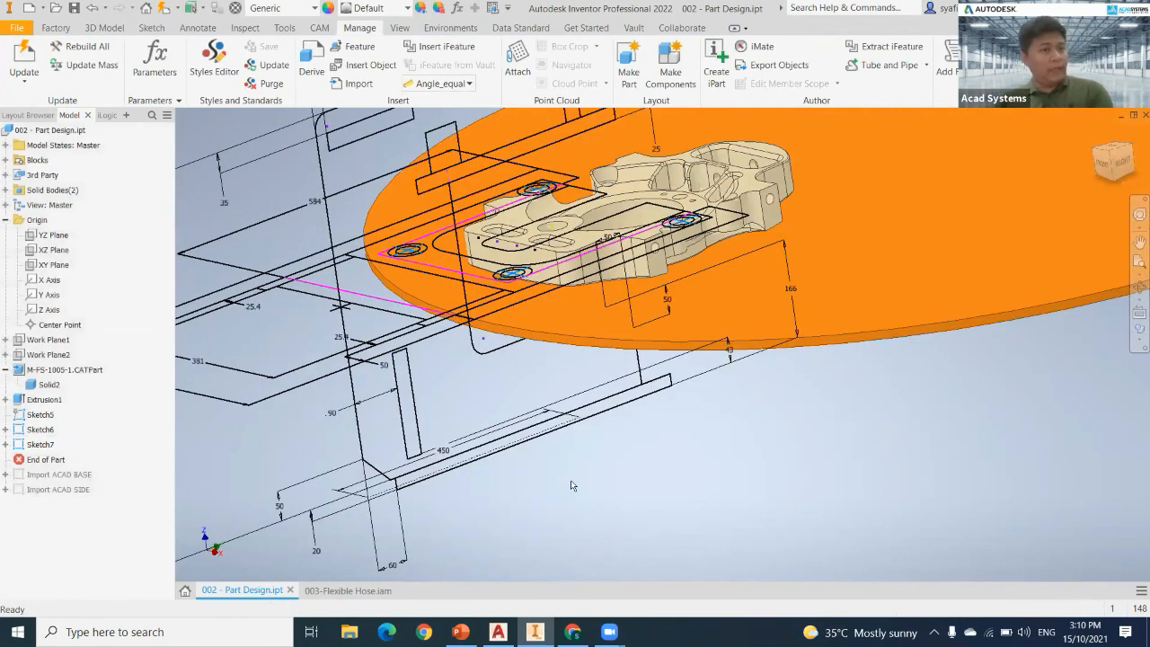
shift+middle_drag(351, 314, 106, 106)
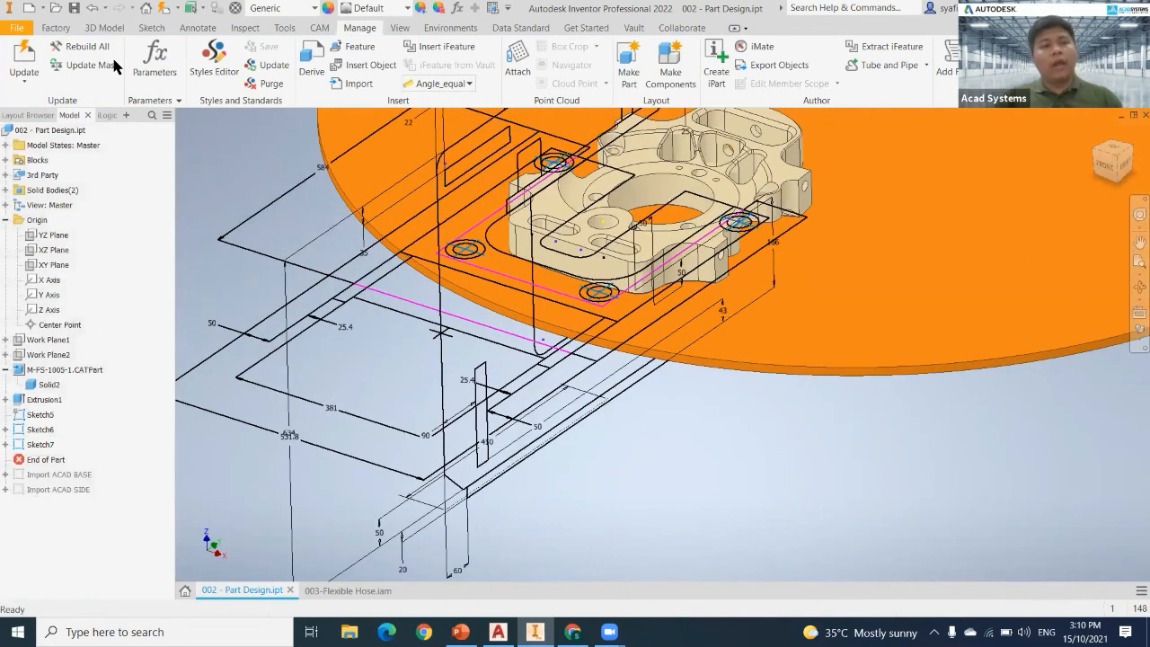
Set up an extrusion with the four side view sketch regions that form the C-shaped frame profile.
key(F5)
click(111, 28)
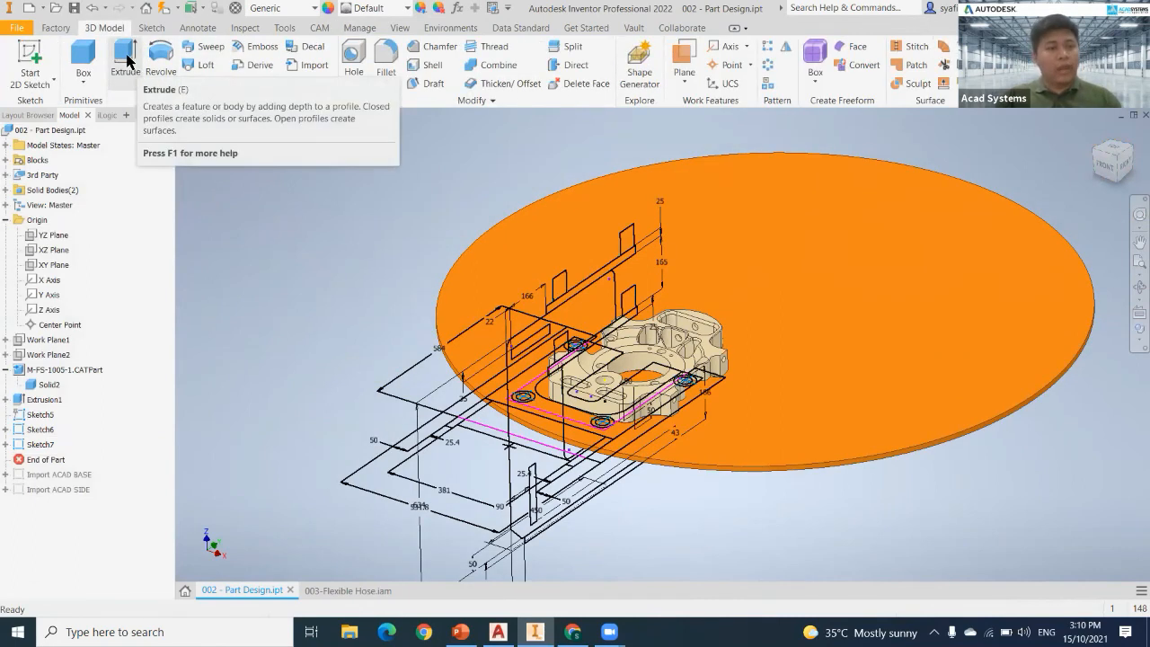
key(e)
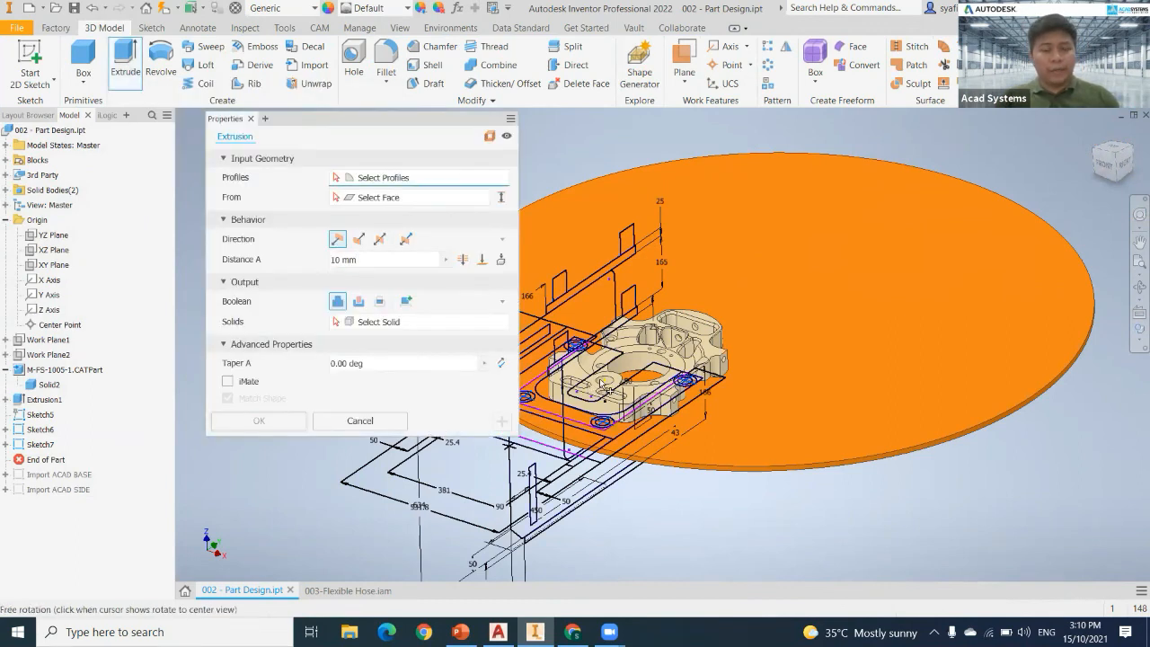
shift+middle_drag(601, 381, 635, 371)
shift+middle_drag(724, 313, 666, 341)
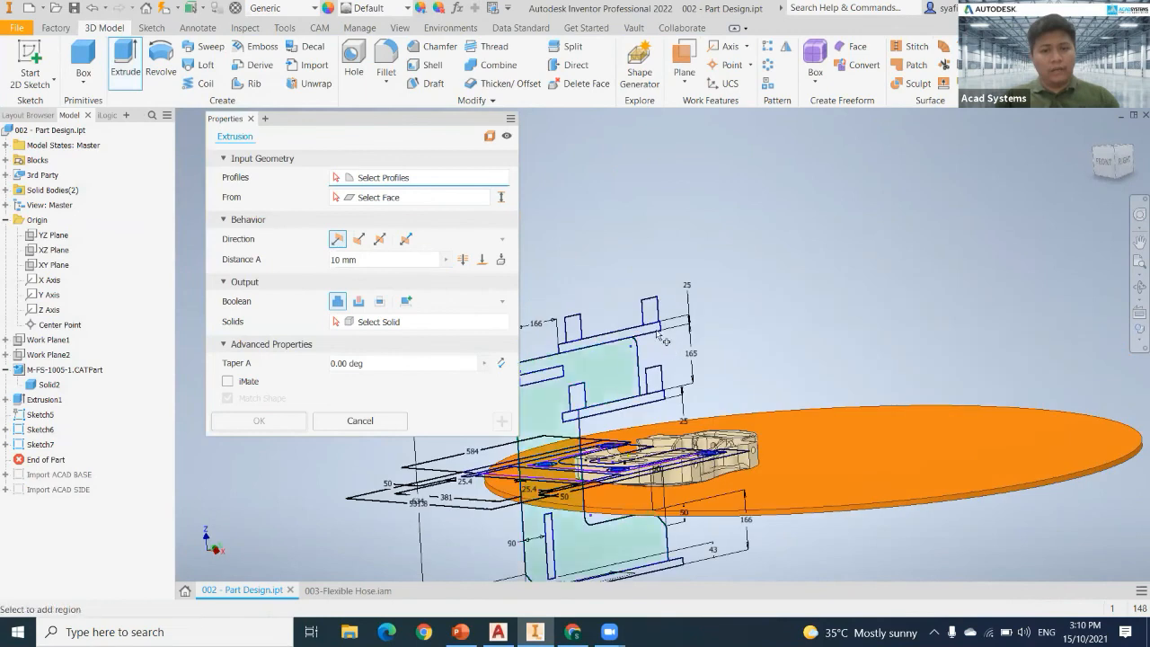
click(629, 378)
middle_drag(631, 377, 670, 350)
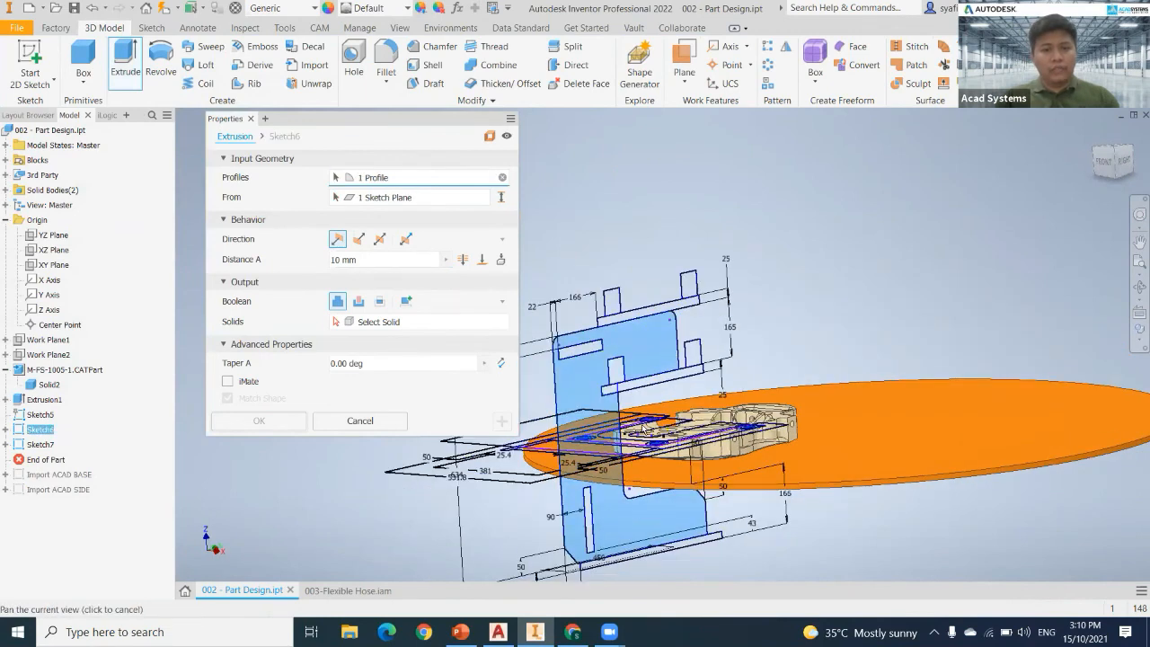
scroll(590, 332, up, 3)
middle_drag(590, 332, 615, 274)
click(598, 310)
click(666, 351)
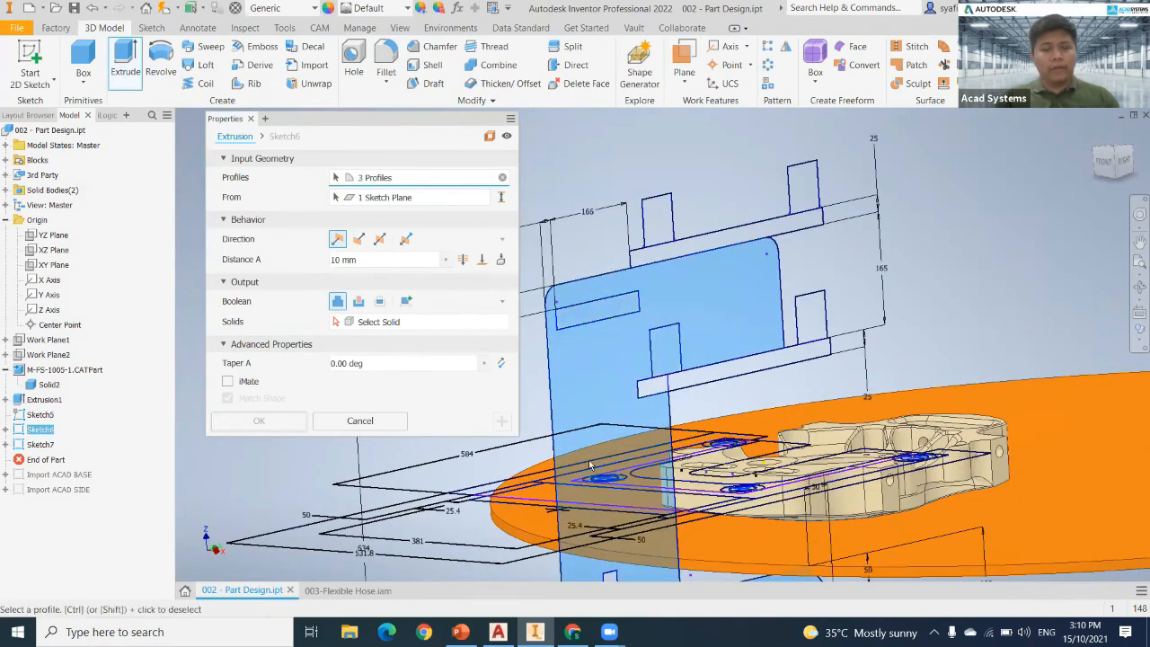
middle_drag(549, 458, 579, 398)
click(589, 459)
scroll(592, 456, down, 4)
middle_drag(593, 457, 572, 457)
shift+middle_drag(447, 233, 503, 205)
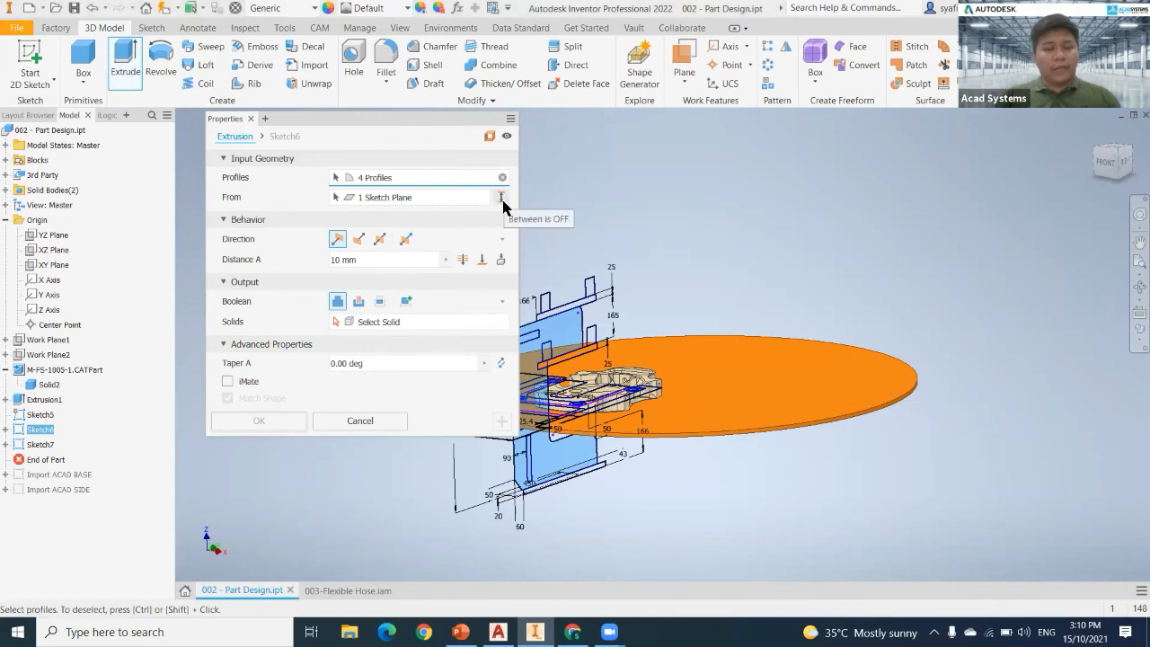
Extrude the selected regions up to the outer corner point of the plan view as a new solid.
scroll(590, 474, up, 3)
middle_drag(697, 507, 823, 536)
mouse_move(628, 471)
shift+middle_down()
mouse_move(642, 461)
mouse_move(410, 296)
shift+middle_up()
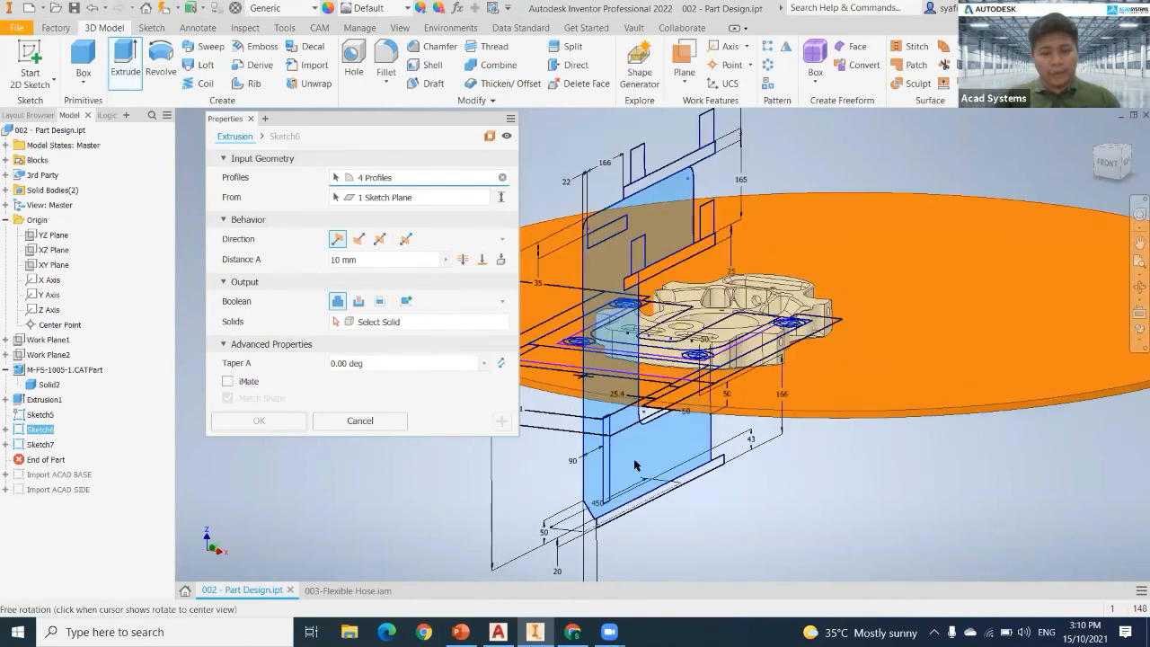
click(481, 259)
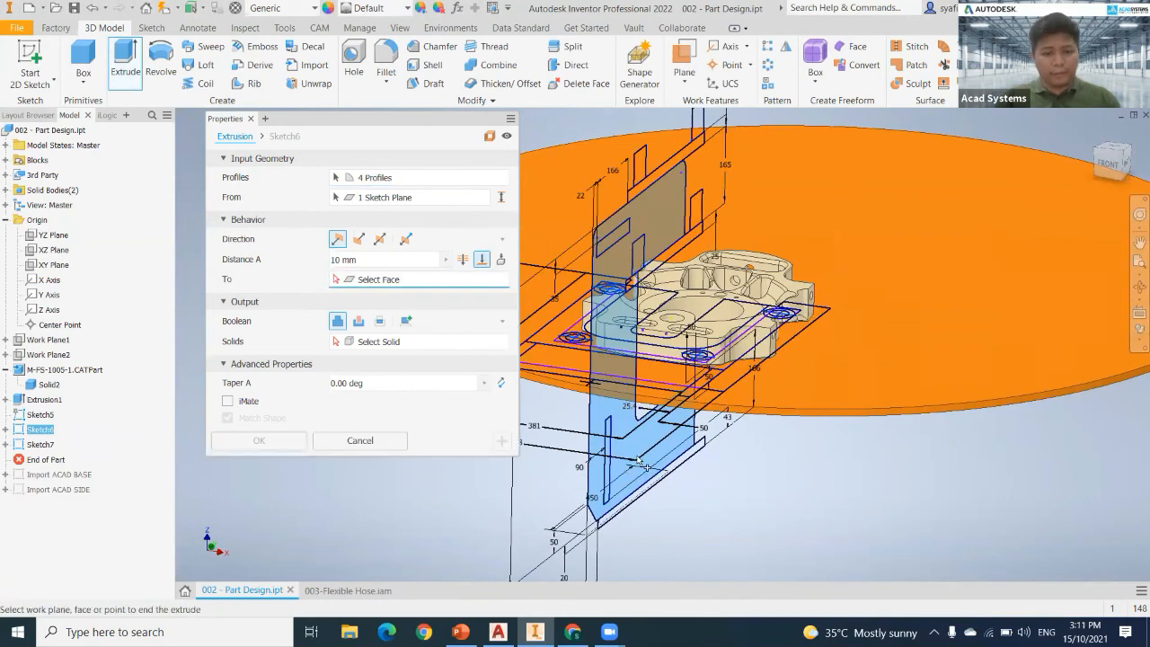
scroll(792, 337, up, 3)
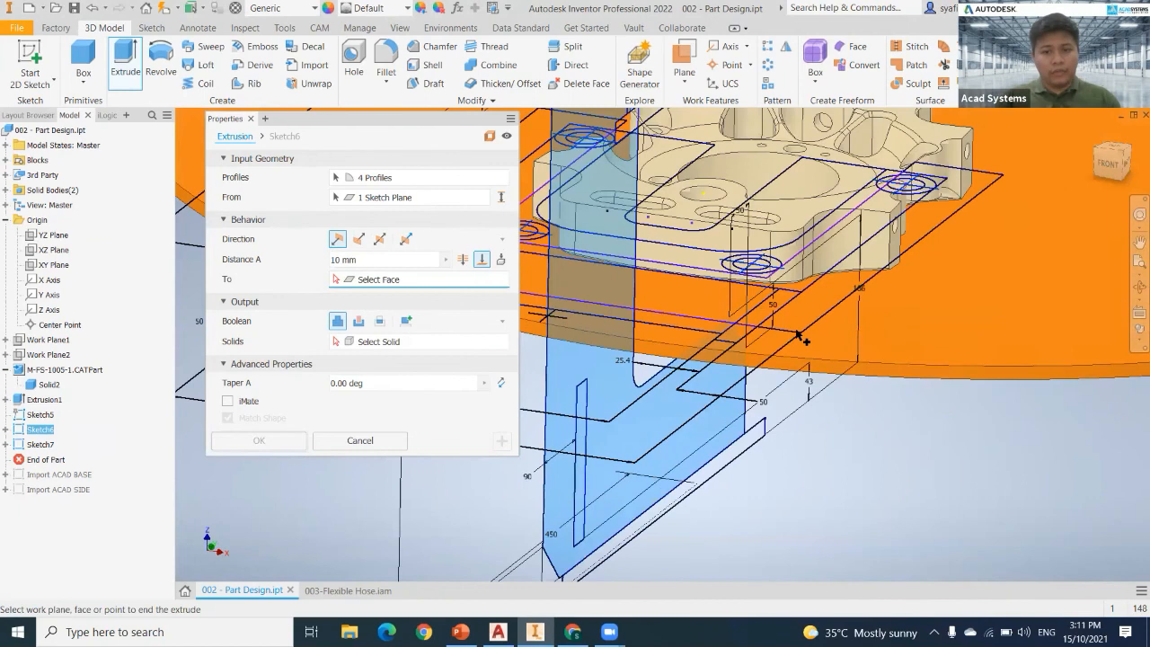
click(767, 376)
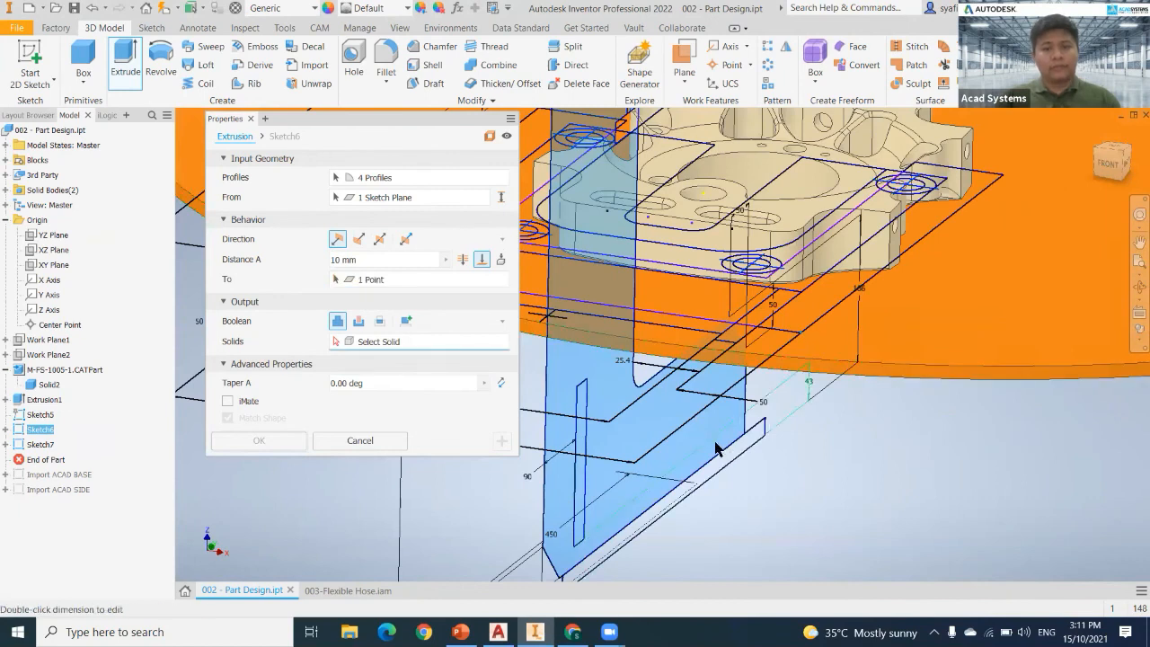
scroll(719, 463, down, 3)
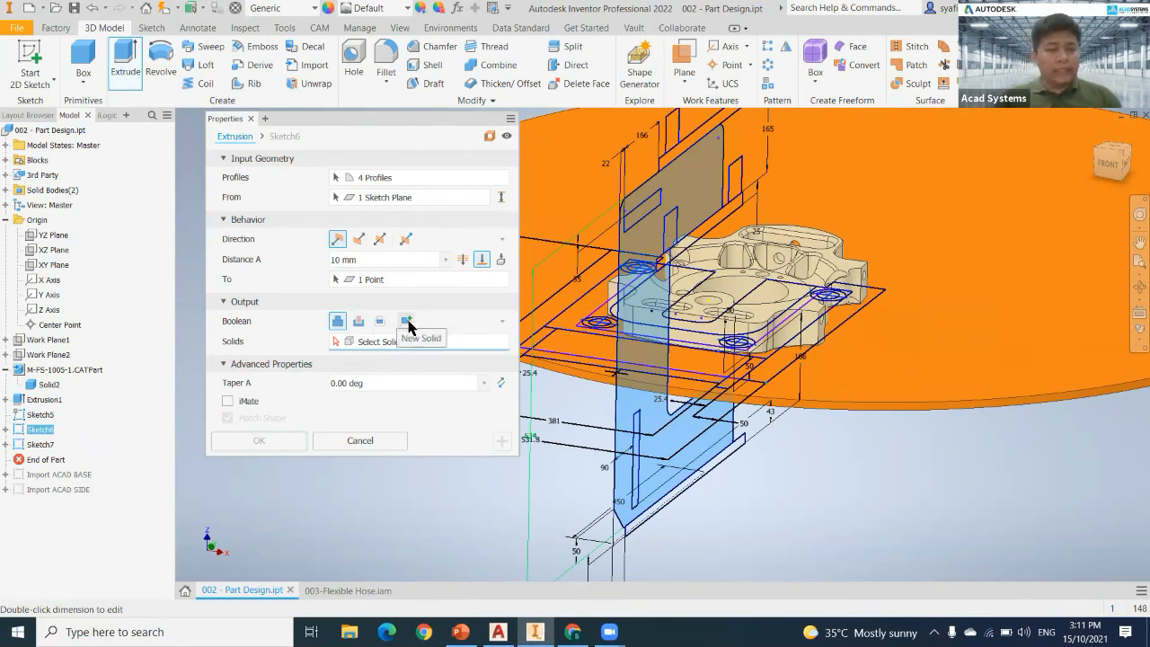
click(407, 321)
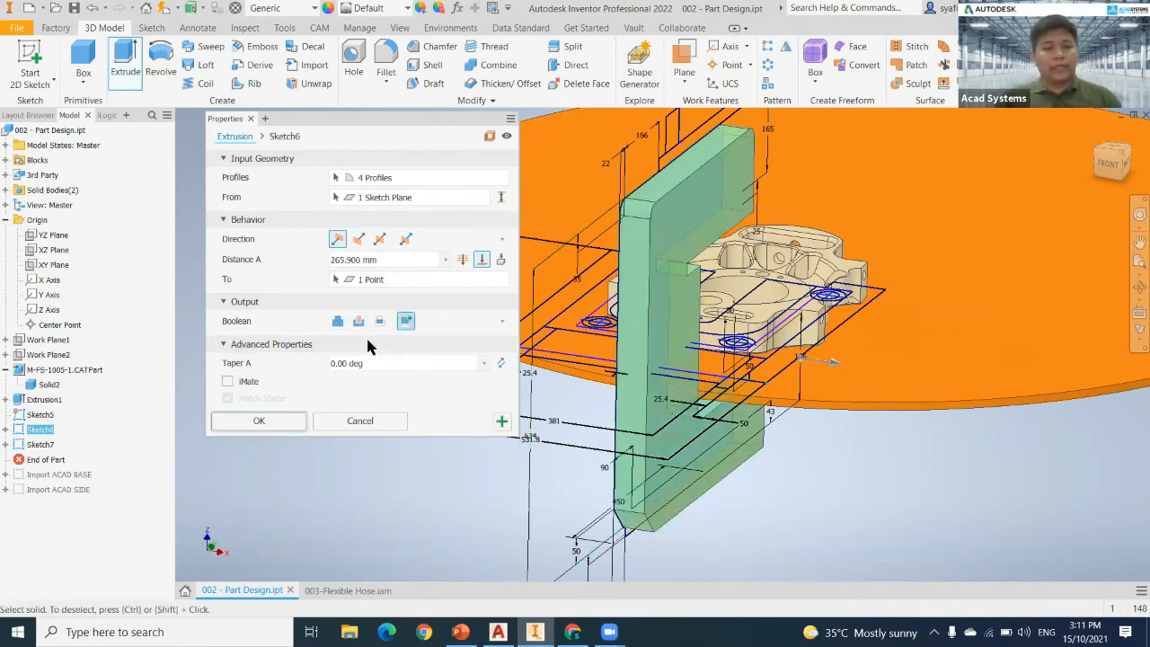
click(259, 421)
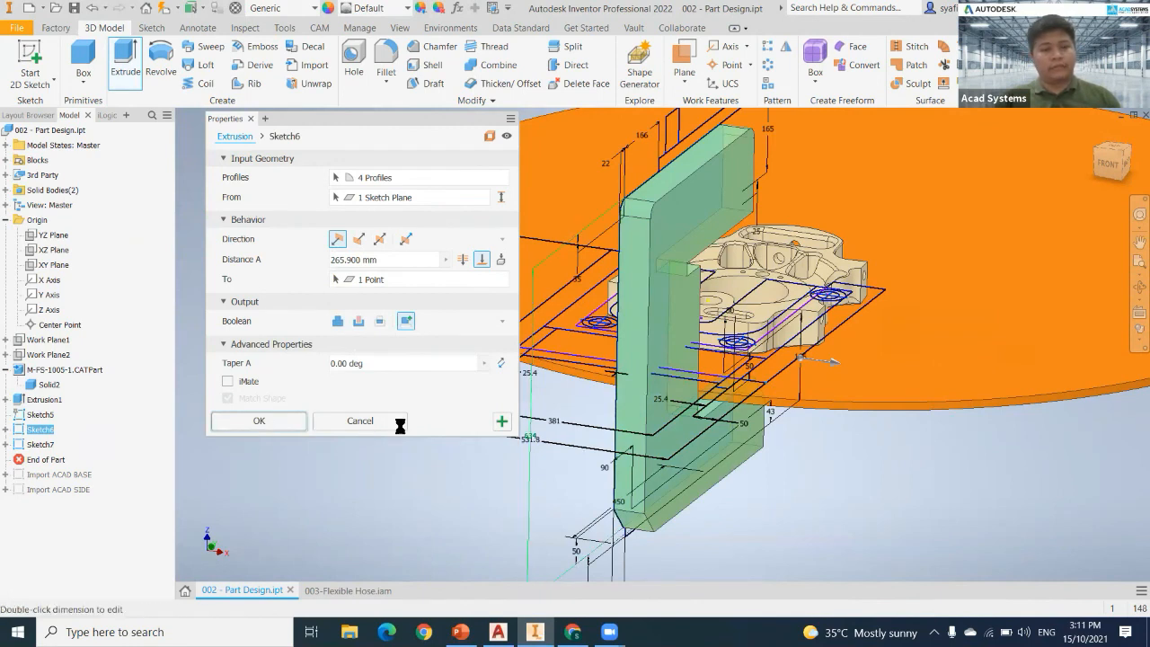
Edit the C-frame extrusion to include the small rectangular region missing at the inner corner of its opening.
mouse_move(526, 457)
shift+middle_down()
mouse_move(459, 455)
mouse_move(560, 458)
mouse_move(505, 435)
mouse_move(693, 339)
mouse_move(773, 356)
mouse_move(758, 353)
shift+middle_up()
right_click(56, 460)
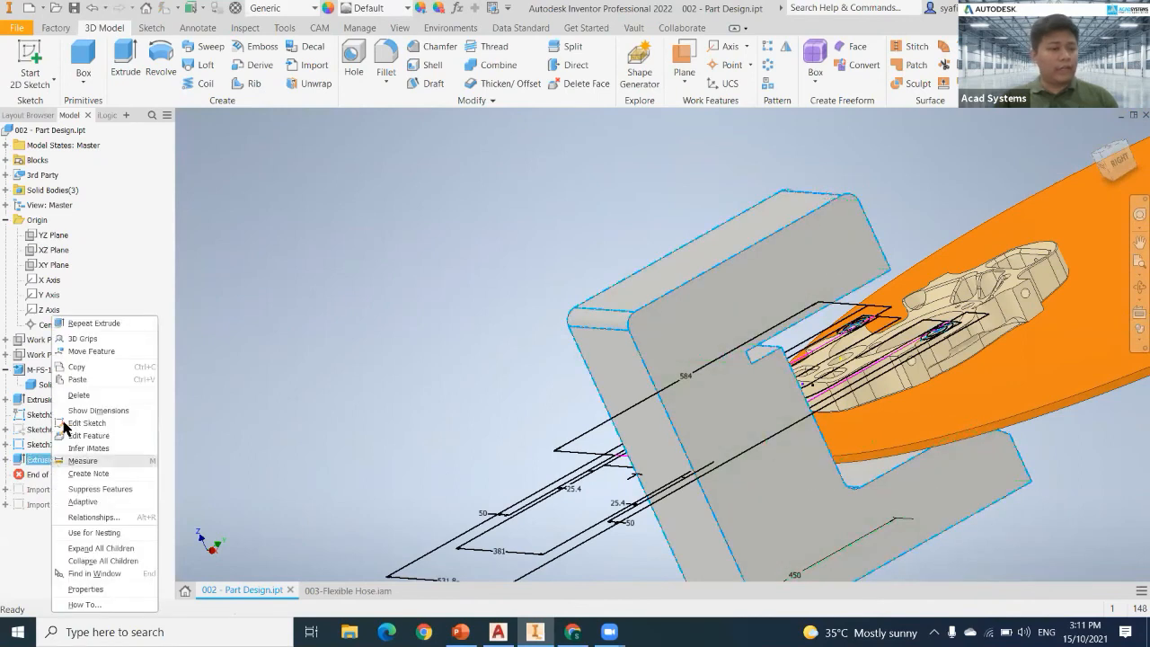
click(97, 436)
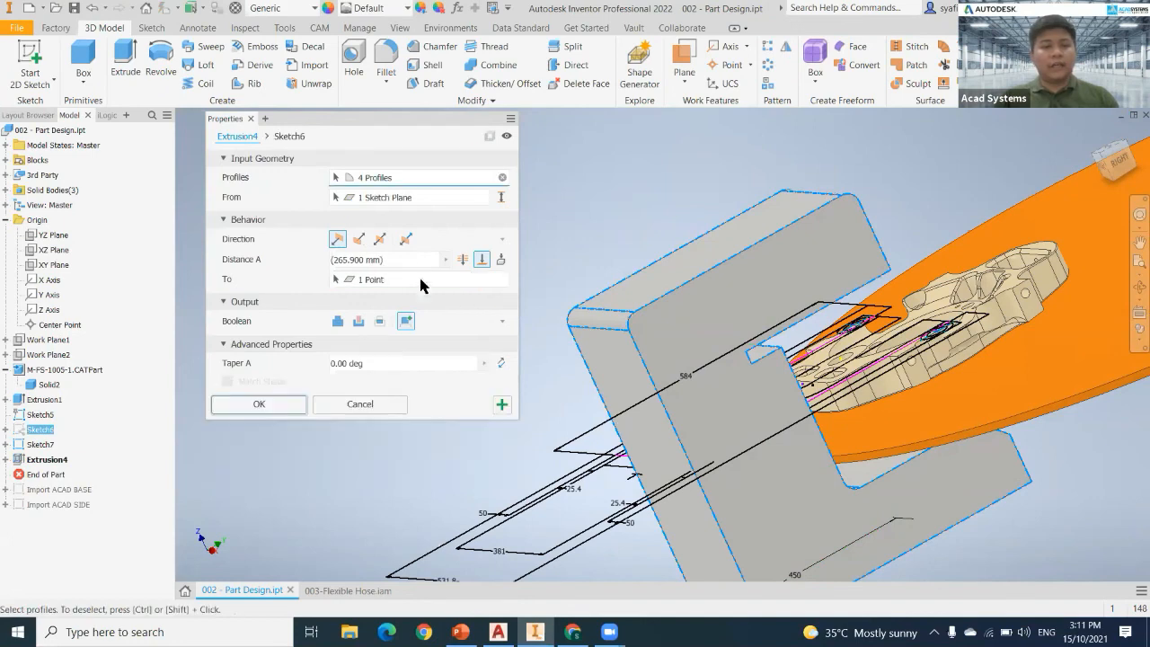
shift+middle_drag(739, 397, 637, 338)
scroll(637, 338, down, 5)
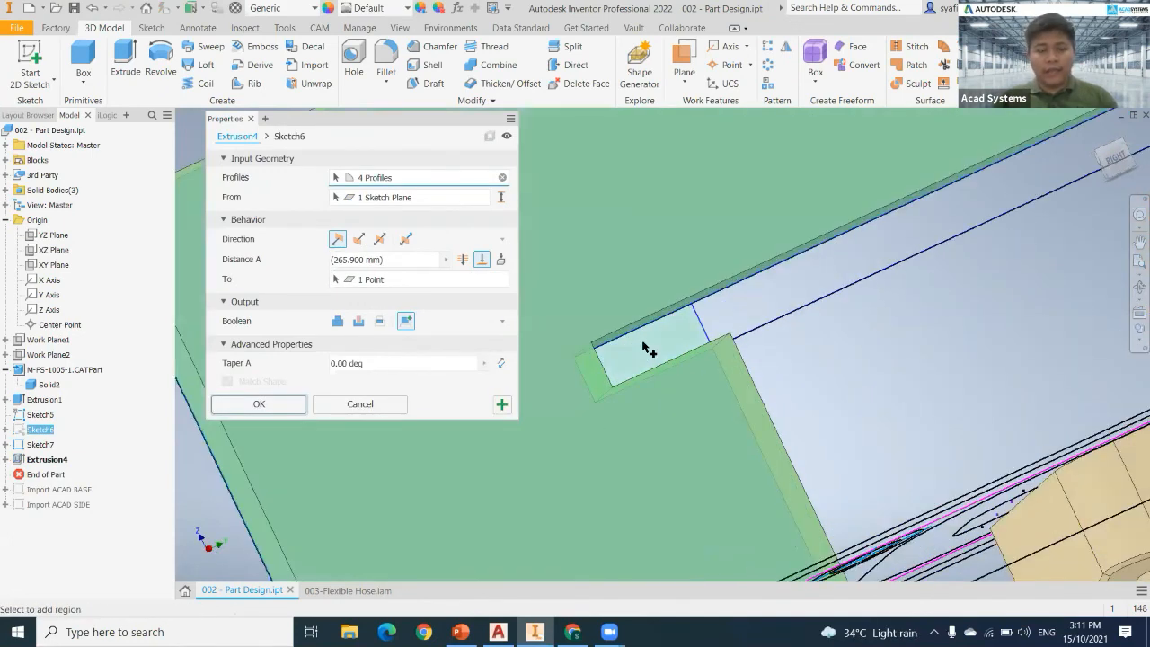
click(675, 336)
click(274, 412)
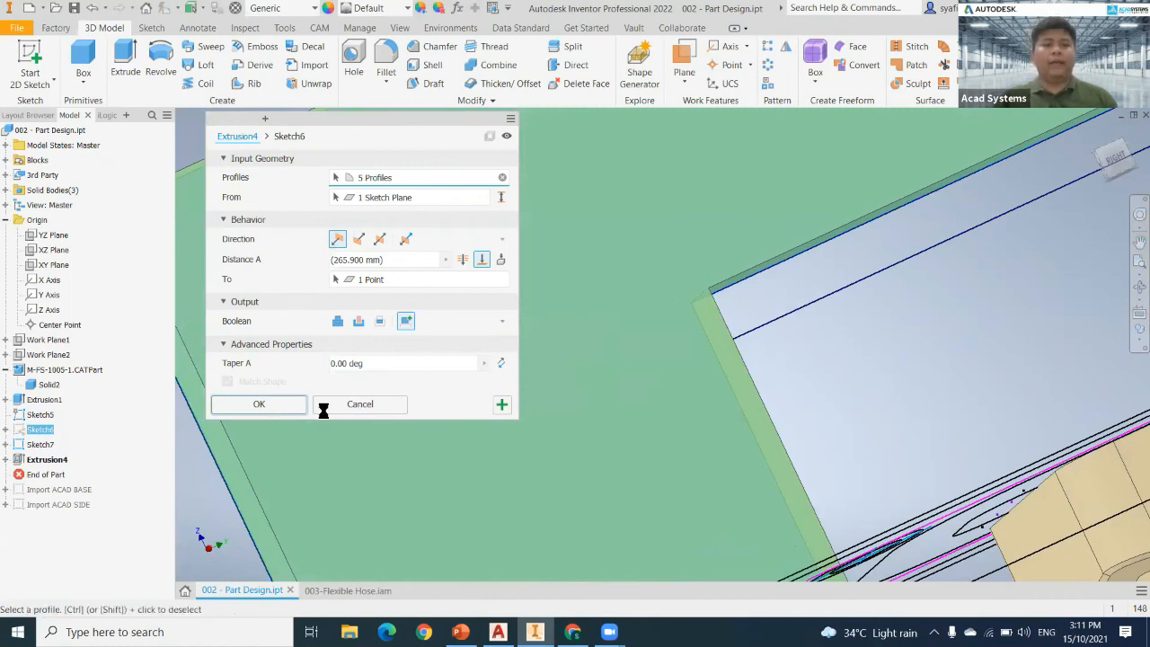
Create a new sketch on the flat C-shaped side face of the extruded frame, opposite the previously viewed side.
scroll(549, 443, up, 5)
shift+middle_drag(665, 481, 580, 439)
scroll(588, 428, down, 4)
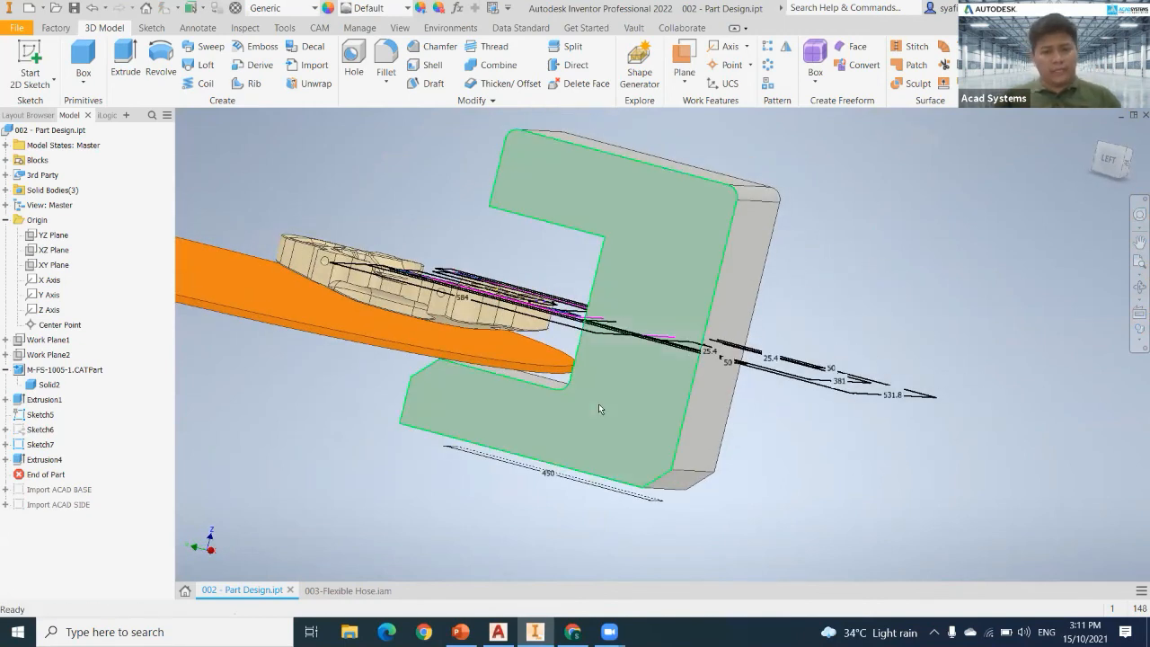
click(599, 407)
right_click(598, 409)
click(606, 439)
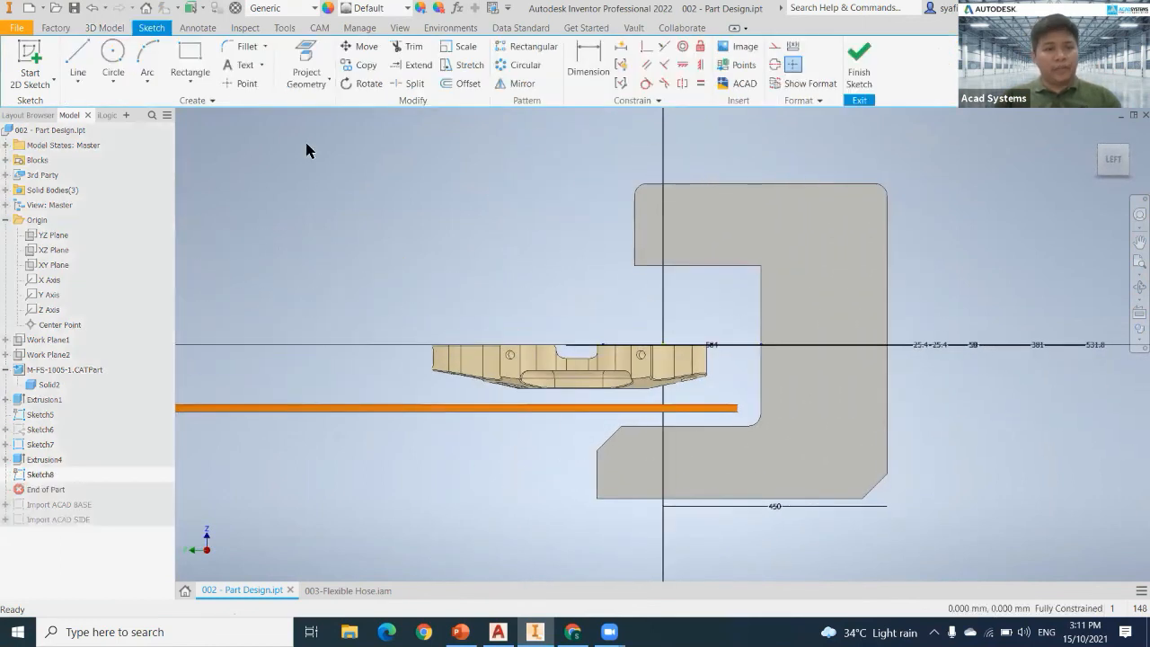
Project the outline of the C-shaped side face into the new sketch and finish the sketch.
click(306, 65)
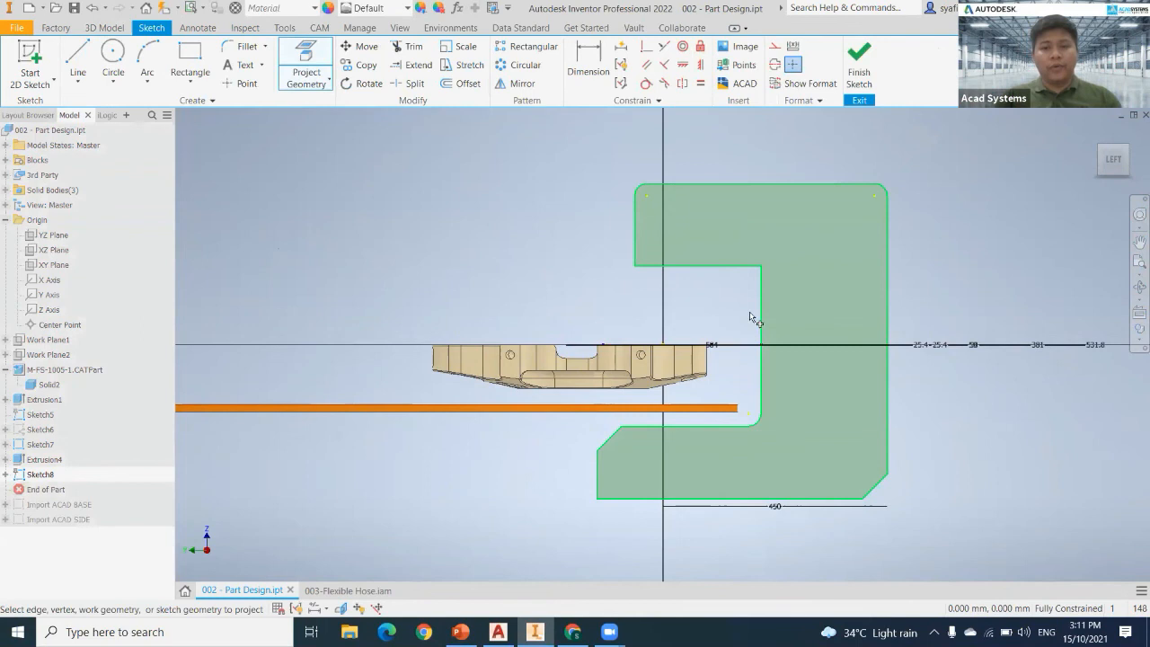
shift+middle_drag(586, 295, 545, 296)
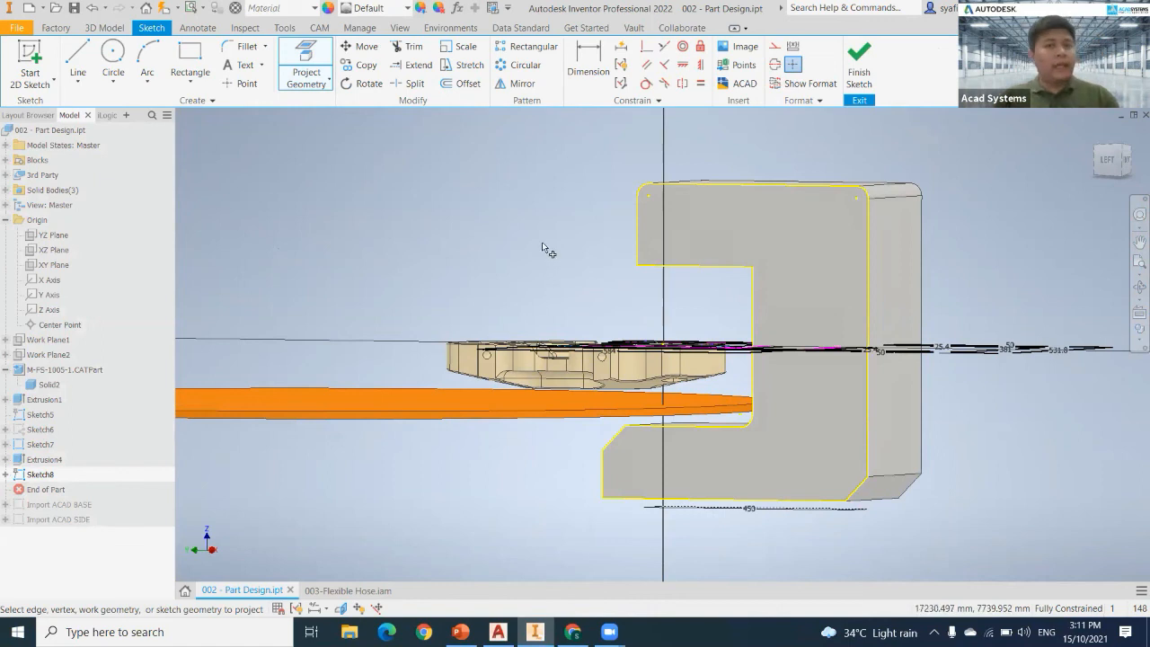
click(872, 51)
Set up a cut extrusion of the projected C-shaped profile directed into the frame solid.
click(127, 51)
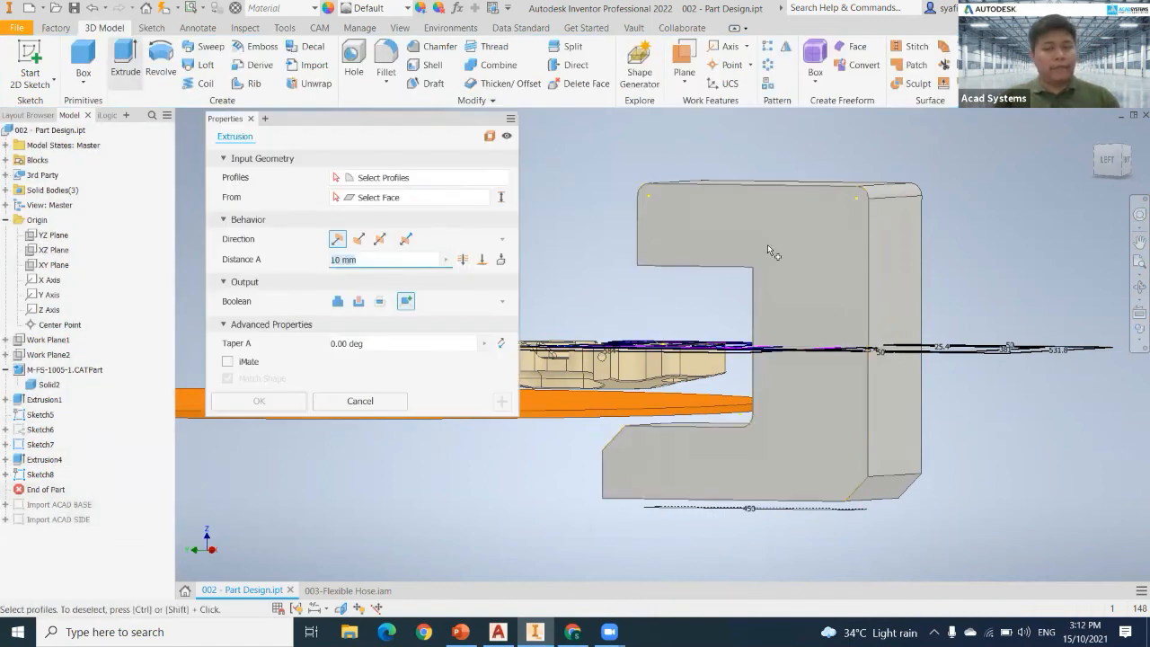
click(782, 259)
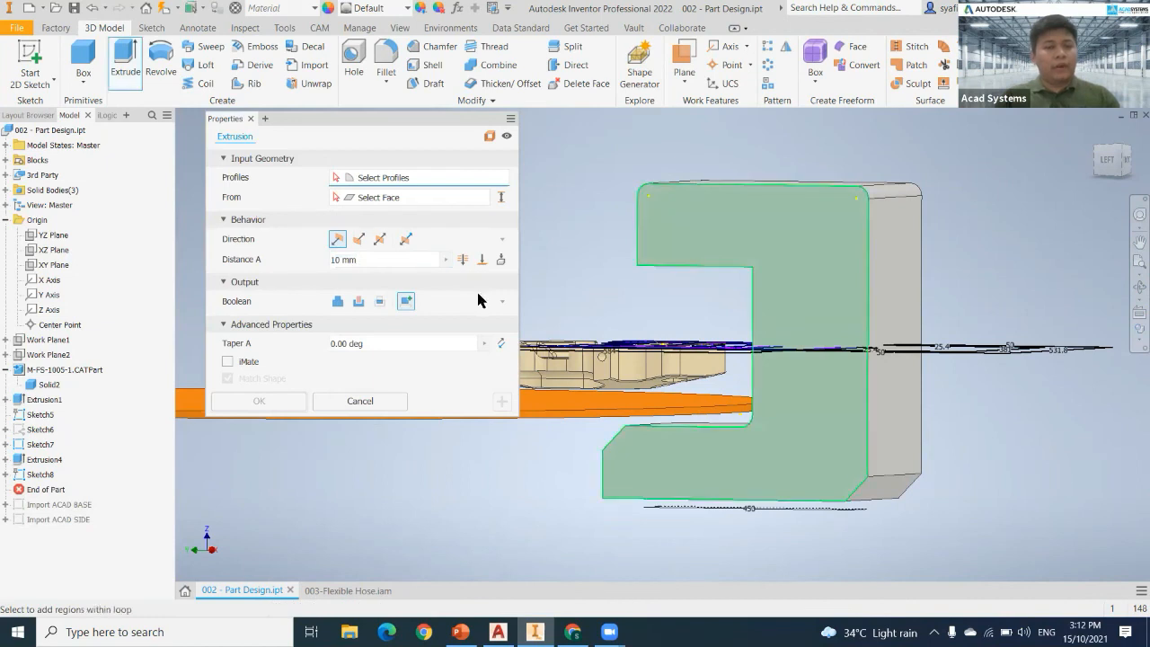
click(357, 303)
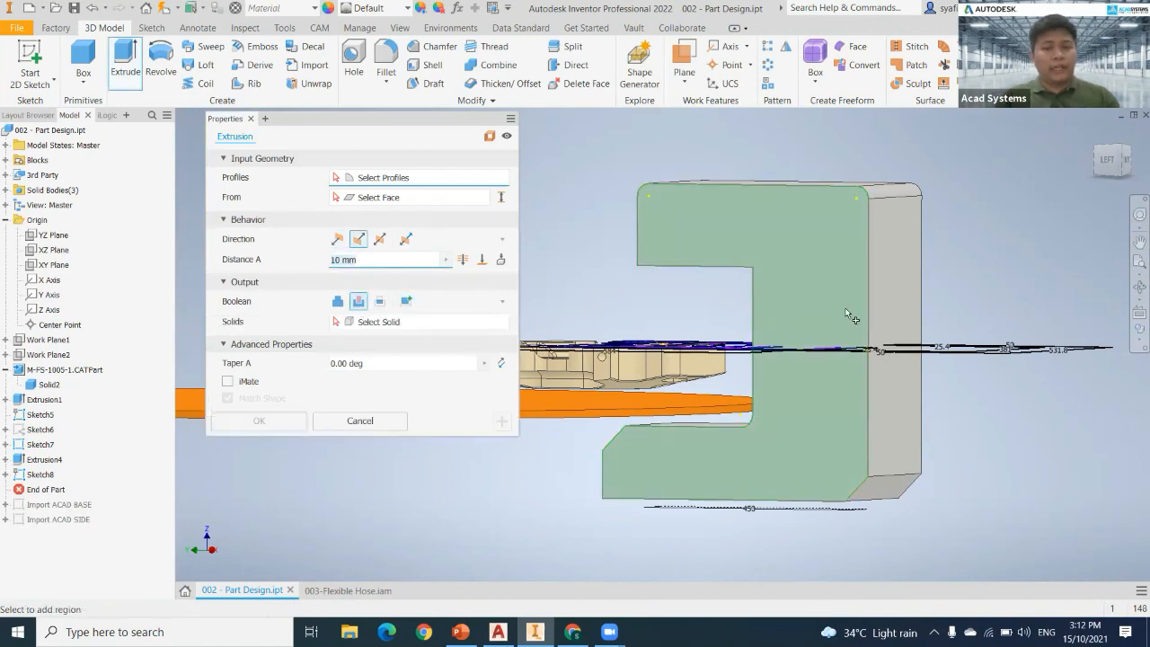
click(915, 493)
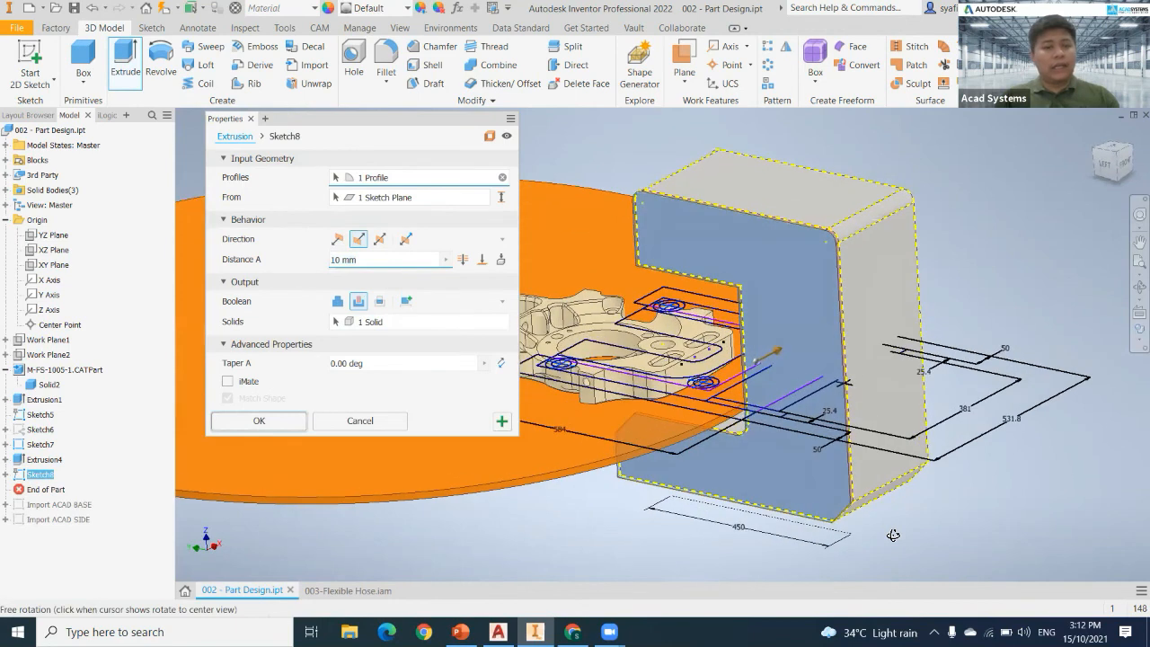
End the cut at the inner corner point of the plan view, using wireframe display to pick it, and apply the cut.
click(482, 259)
mouse_move(993, 466)
shift+middle_down()
mouse_move(937, 440)
mouse_move(1133, 342)
shift+middle_up()
click(1137, 338)
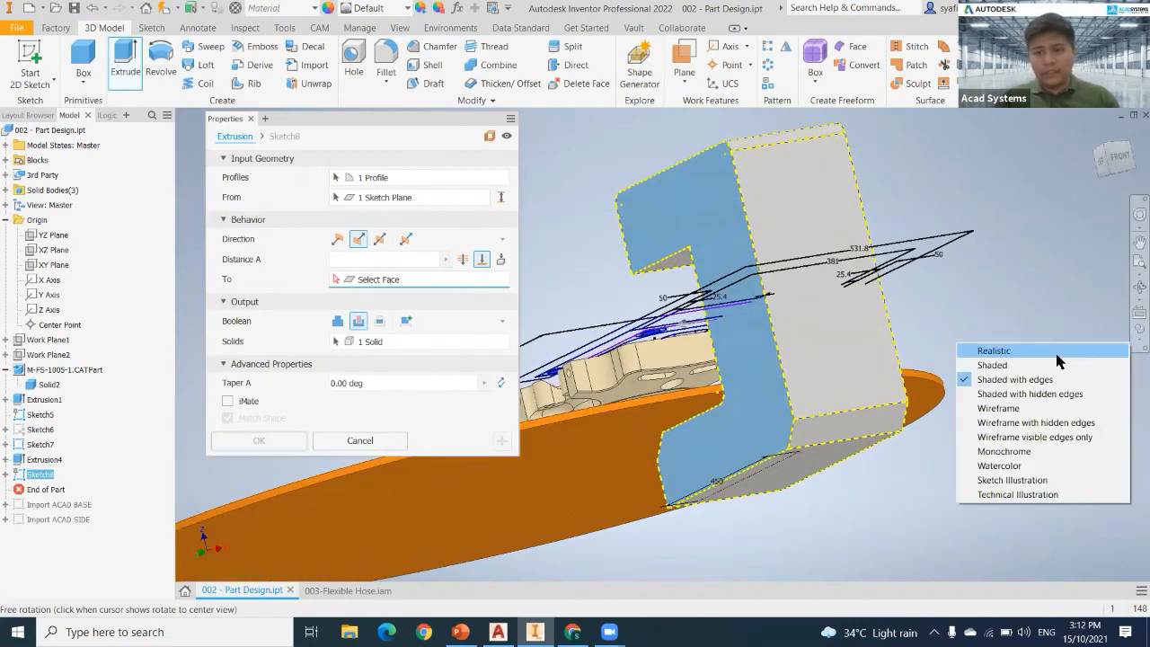
click(1035, 409)
shift+middle_drag(1012, 410, 892, 353)
scroll(891, 353, up, 5)
click(892, 353)
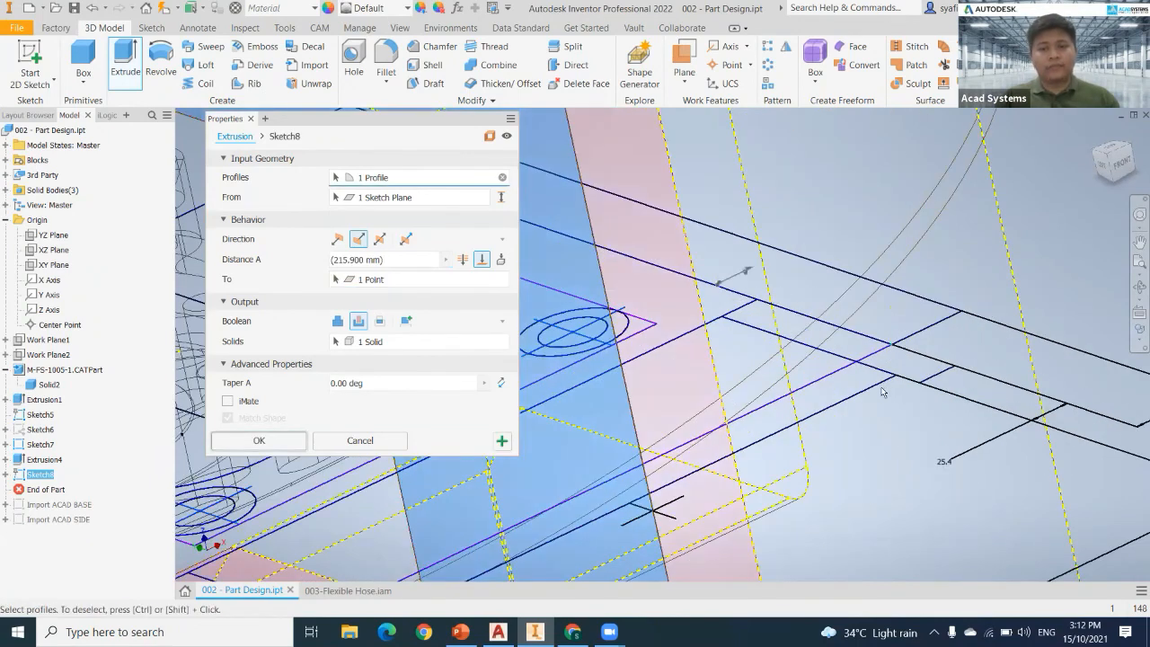
scroll(892, 353, down, 5)
click(289, 439)
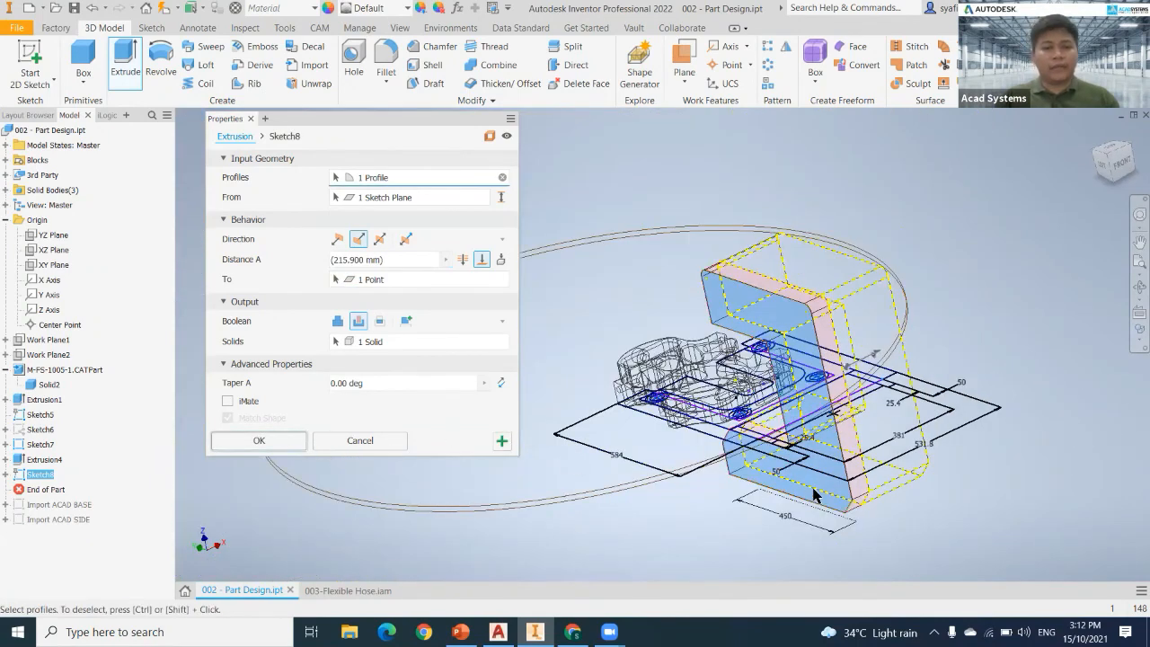
Switch the model display back to Shaded with edges.
mouse_move(827, 481)
shift+middle_down()
mouse_move(914, 476)
mouse_move(919, 489)
mouse_move(883, 492)
mouse_move(812, 402)
mouse_move(784, 413)
shift+middle_up()
click(1140, 342)
click(1033, 380)
shift+middle_drag(604, 187, 613, 146)
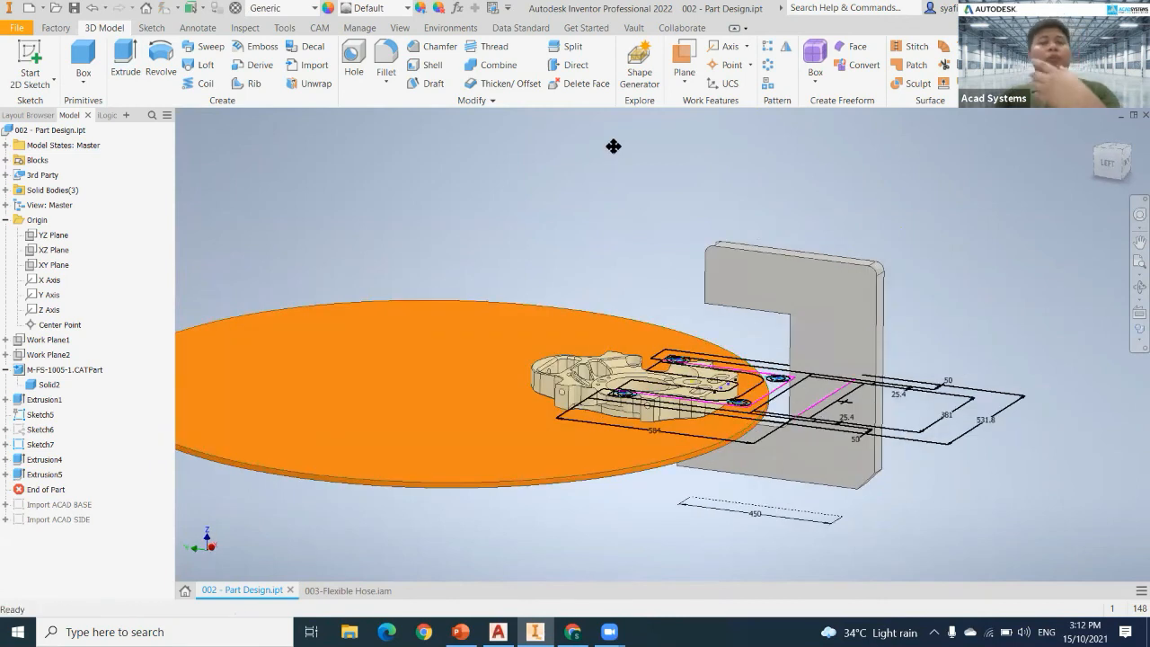
Mirror the C-shaped plate solid about the YZ plane, keeping the original.
click(785, 48)
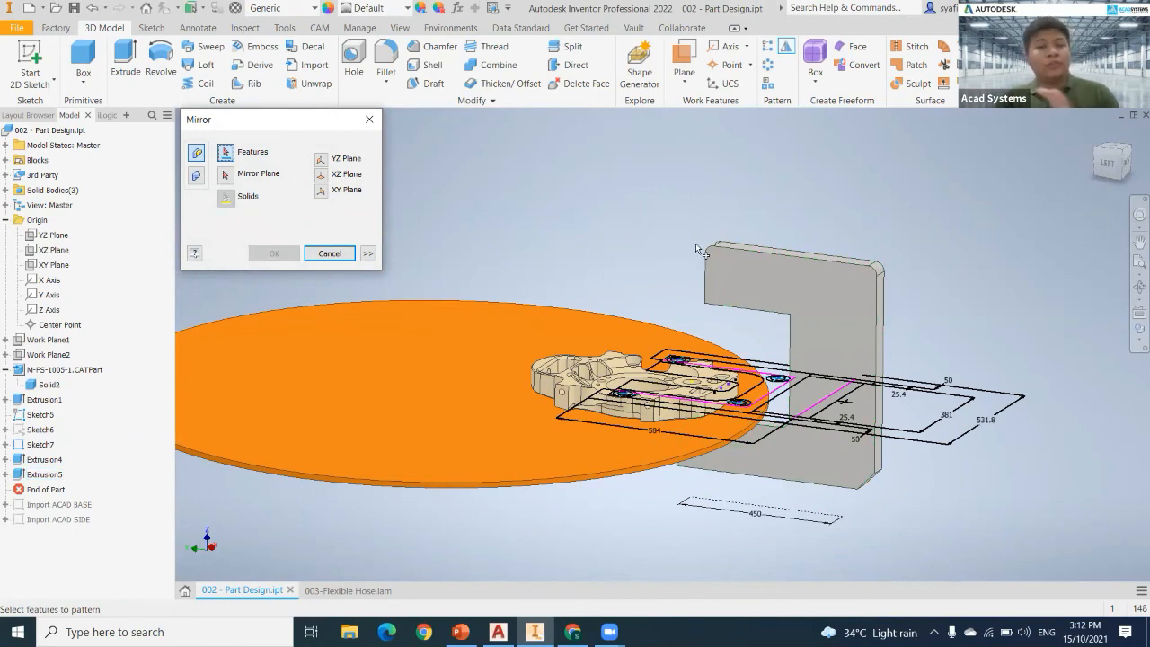
click(196, 177)
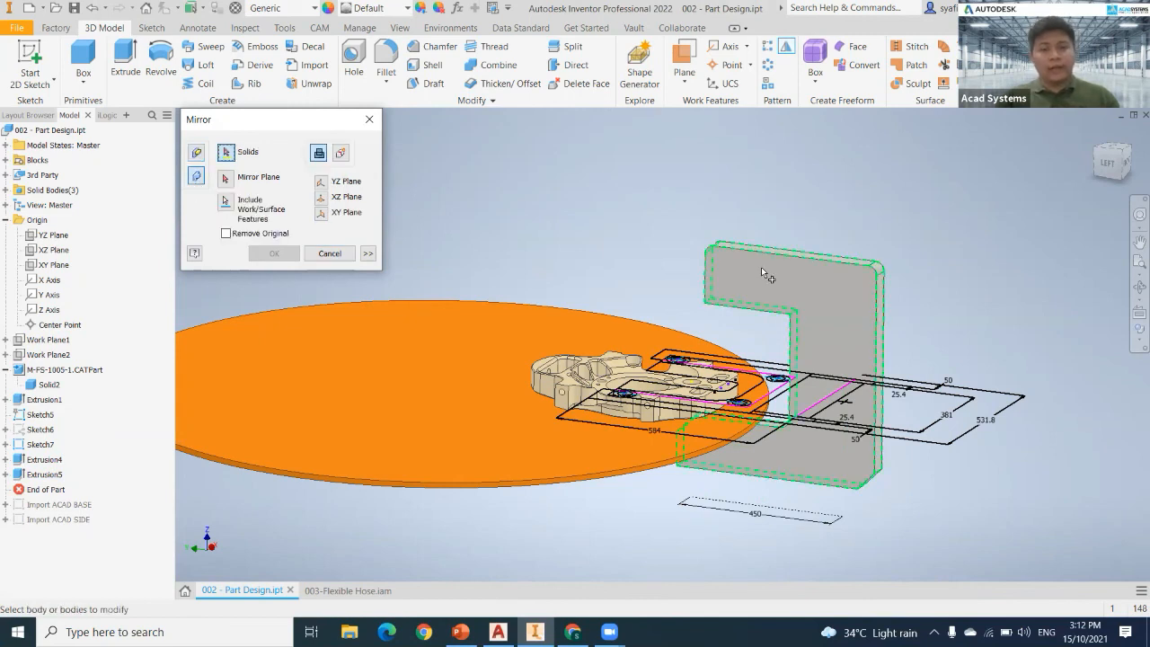
click(226, 180)
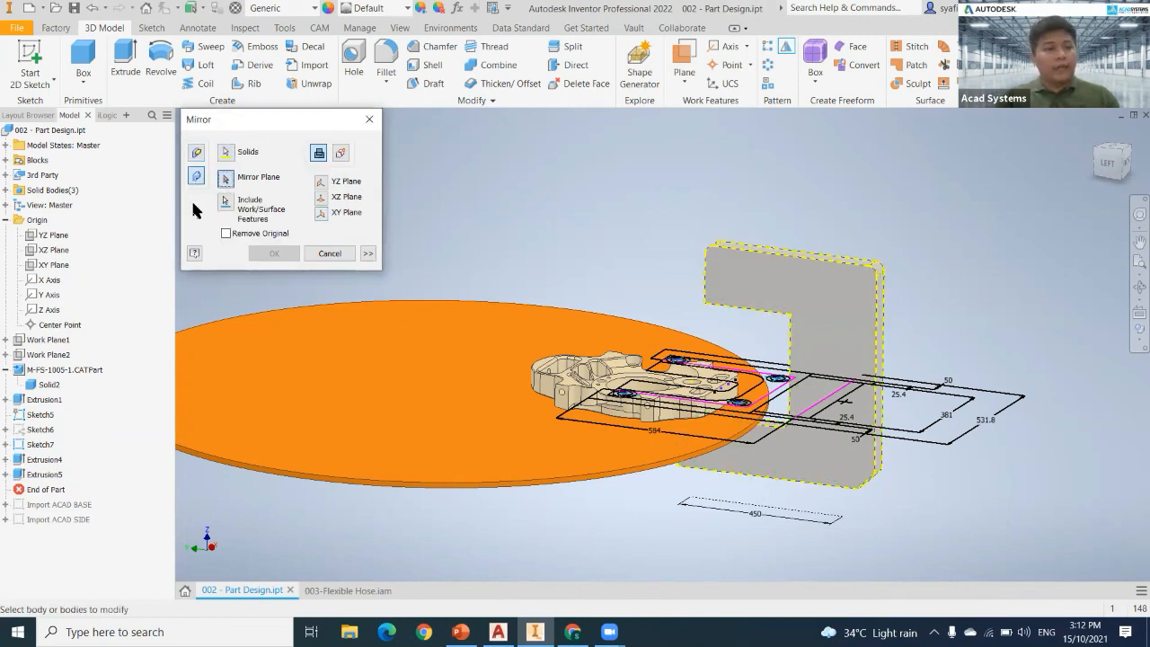
click(53, 236)
shift+middle_drag(957, 364, 903, 368)
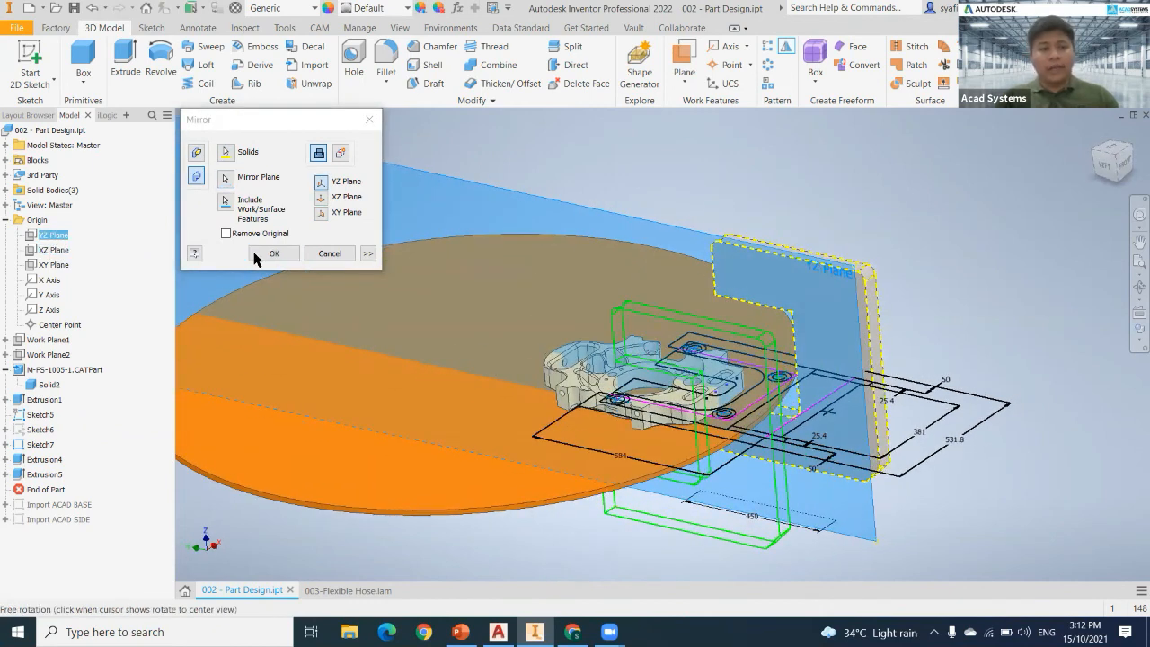
shift+middle_drag(943, 431, 840, 444)
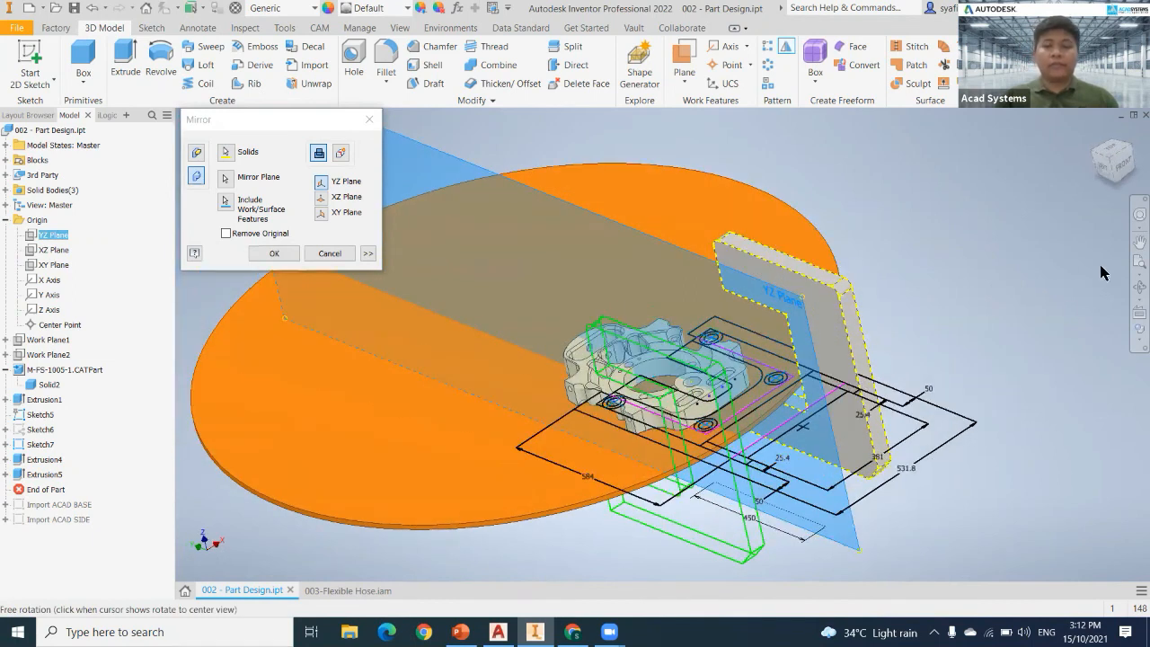
click(1113, 158)
key(Return)
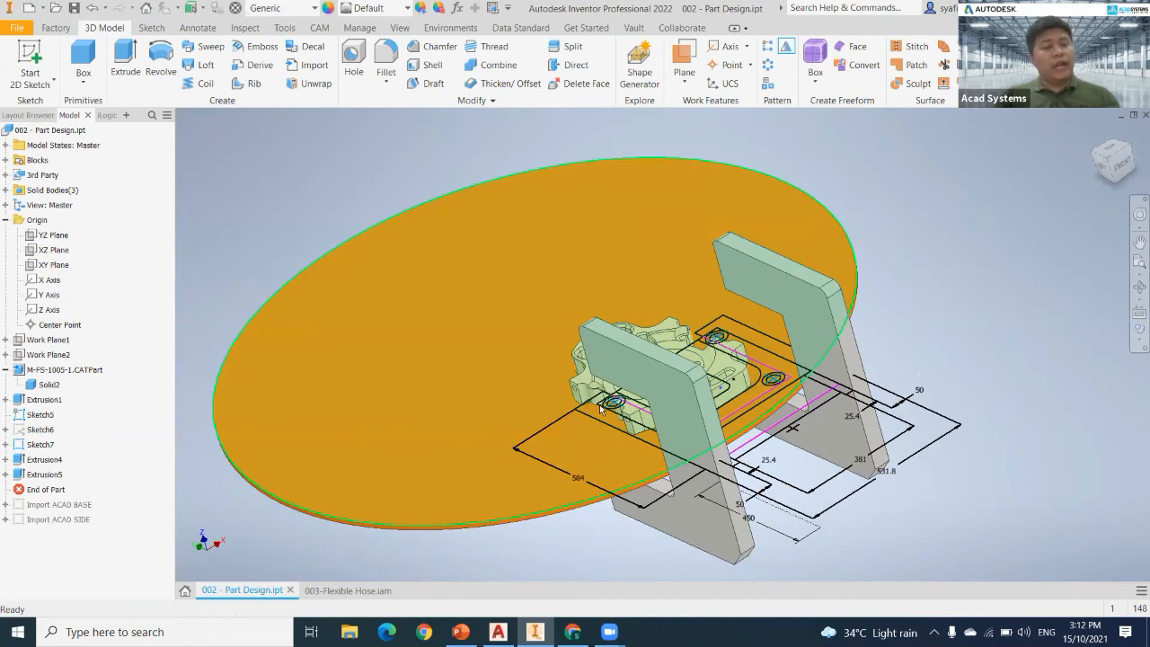
Make the side view sketch, Sketch6, visible again.
shift+middle_drag(588, 429, 554, 464)
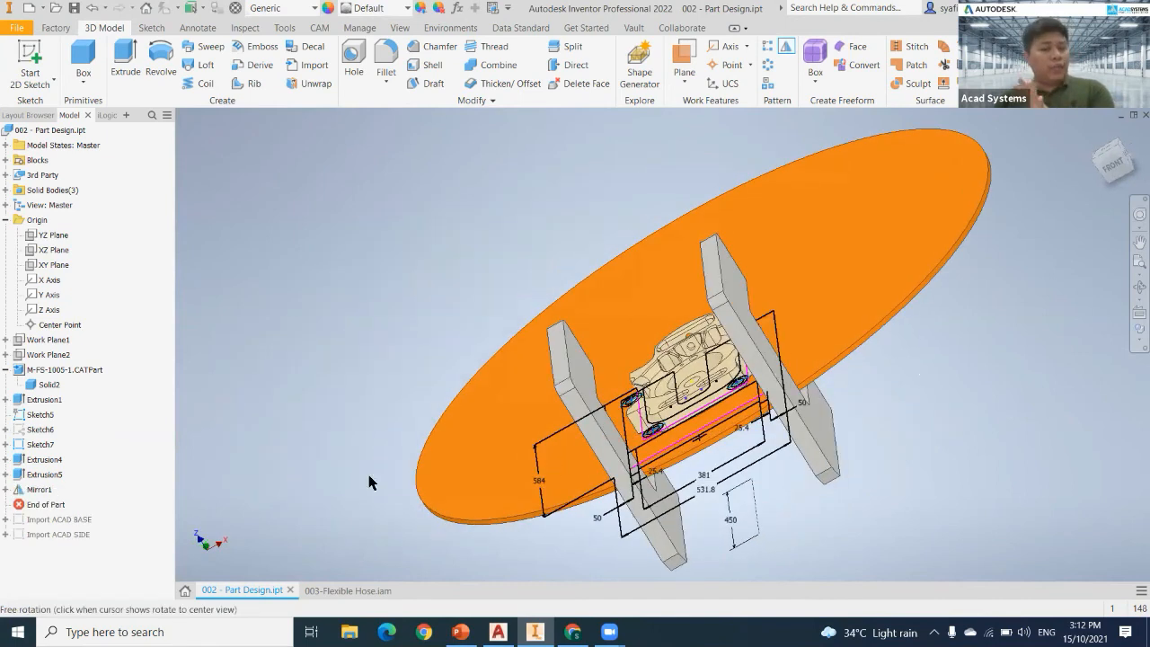
key(F6)
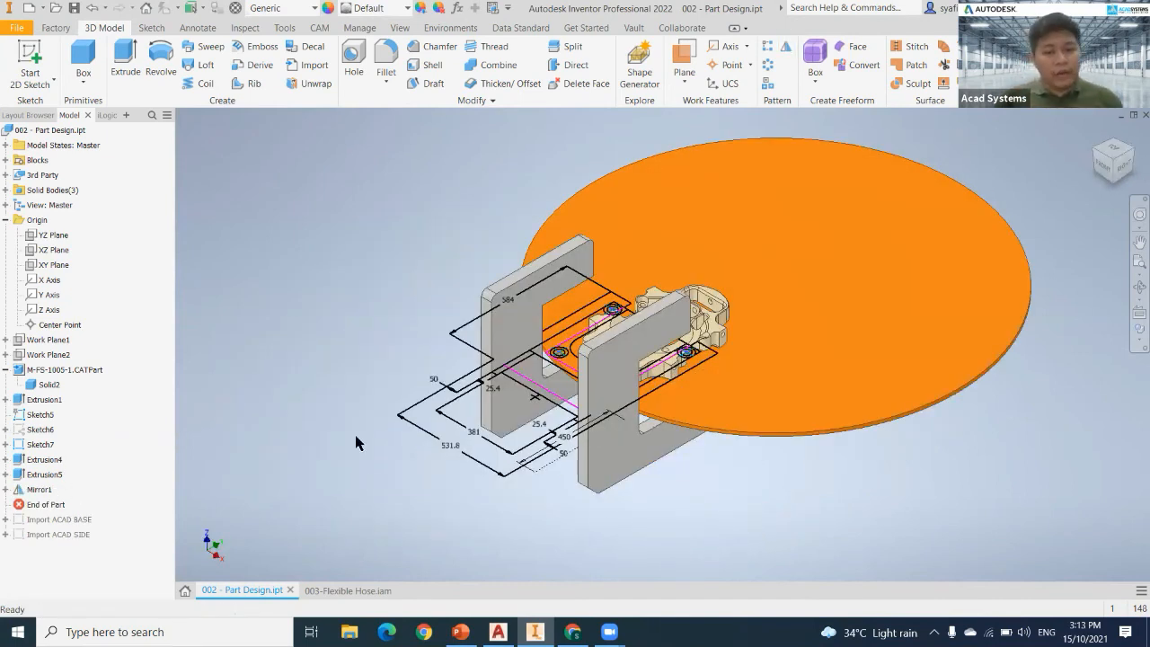
right_click(40, 431)
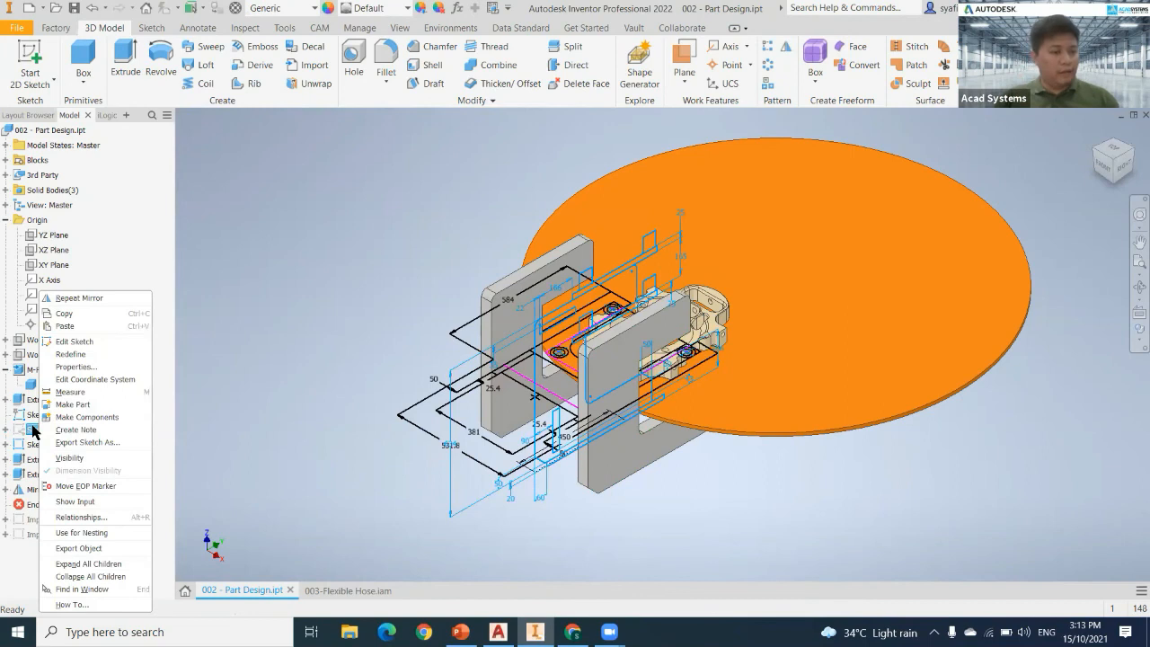
click(77, 460)
middle_drag(409, 360, 313, 380)
Extrude the narrow upper rectangle of the side view between the inner faces of both C-plates as a new solid.
click(125, 59)
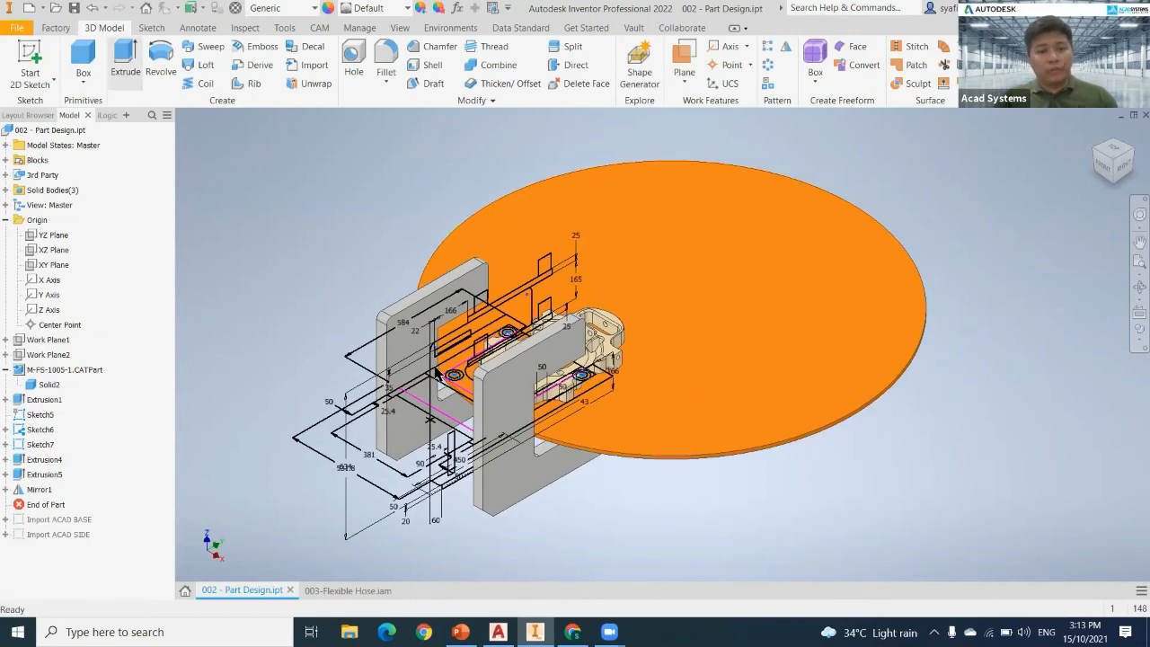
middle_drag(588, 461, 891, 494)
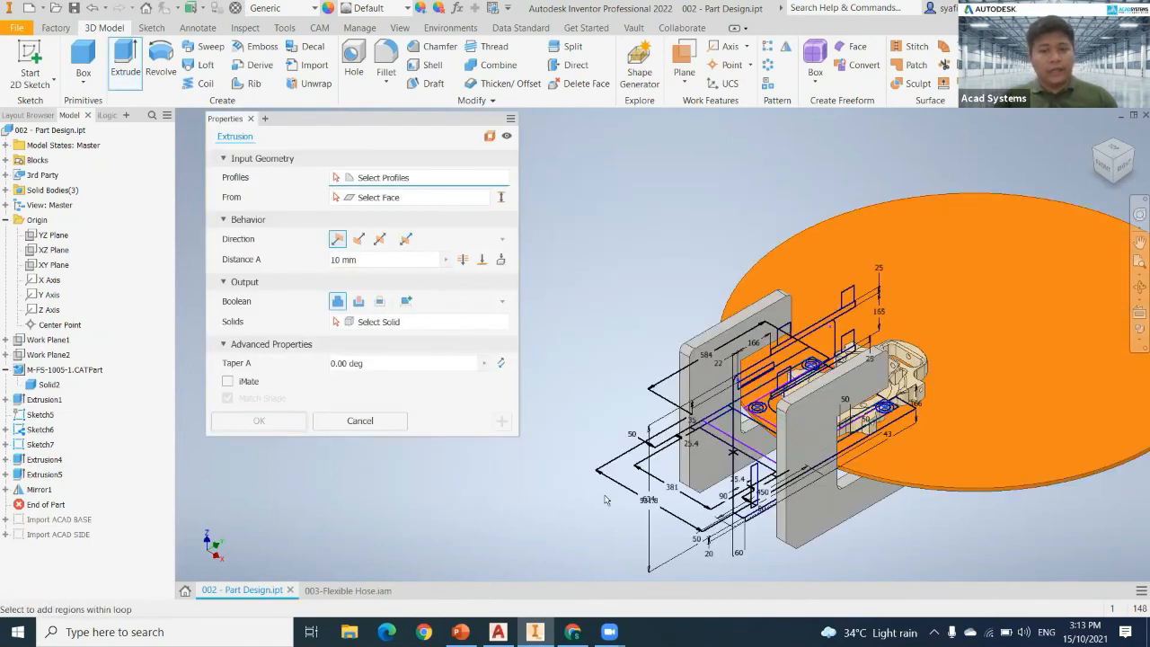
scroll(605, 500, up, 3)
scroll(585, 416, up, 3)
click(764, 433)
click(501, 196)
click(634, 479)
scroll(708, 423, down, 5)
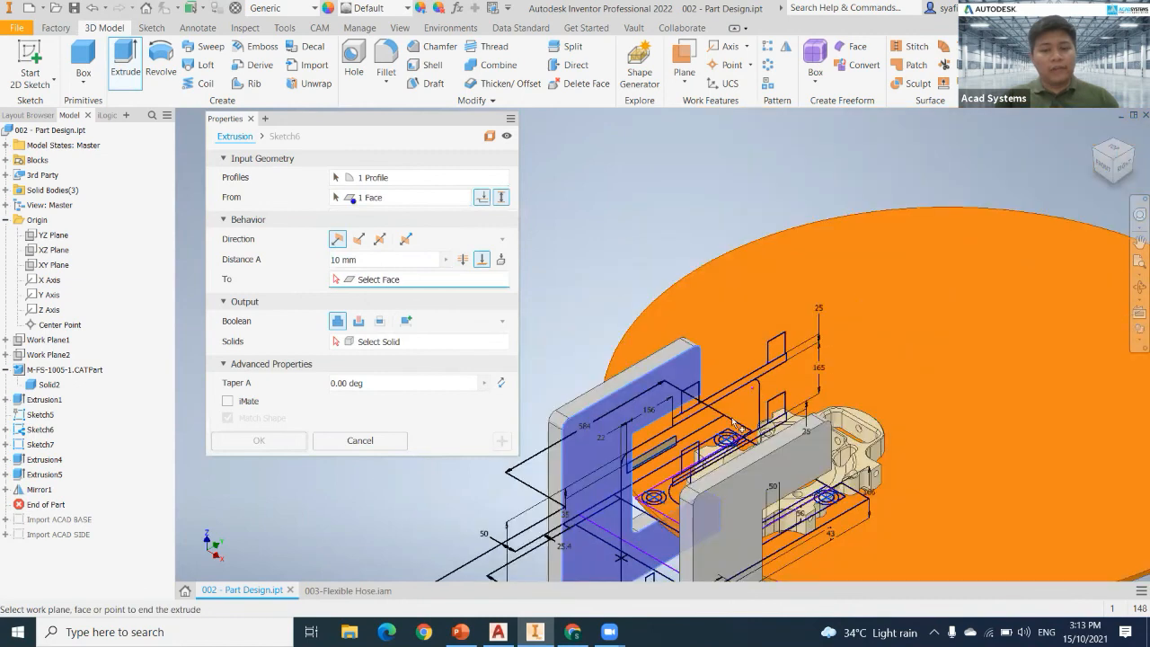
shift+middle_click(735, 466)
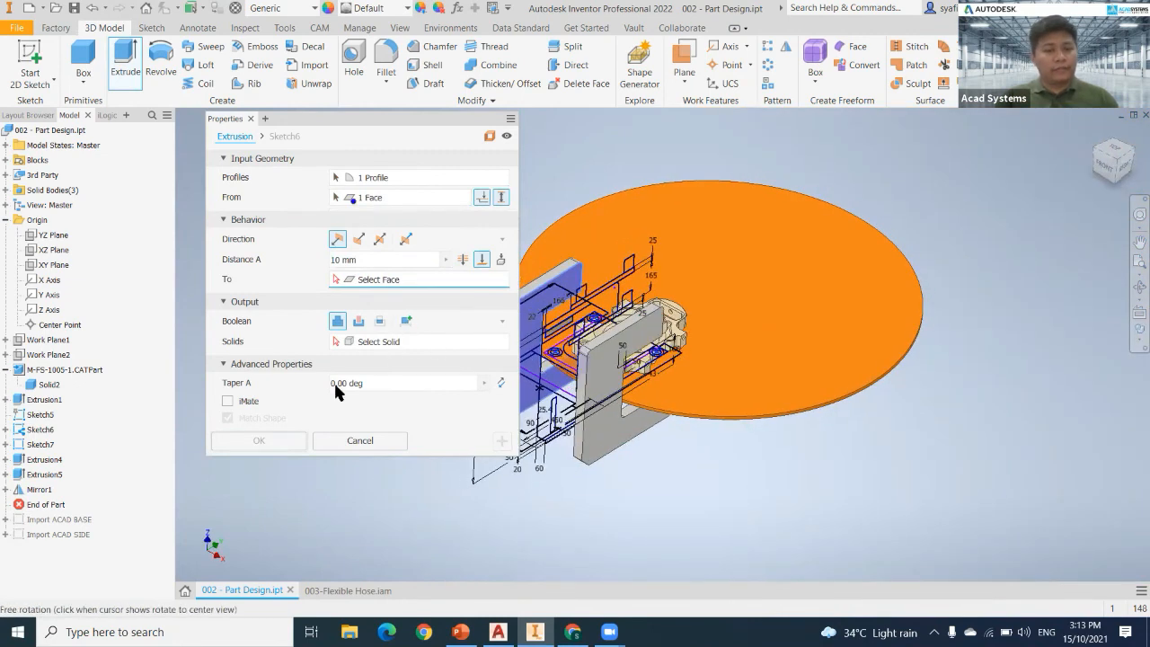
key(Return)
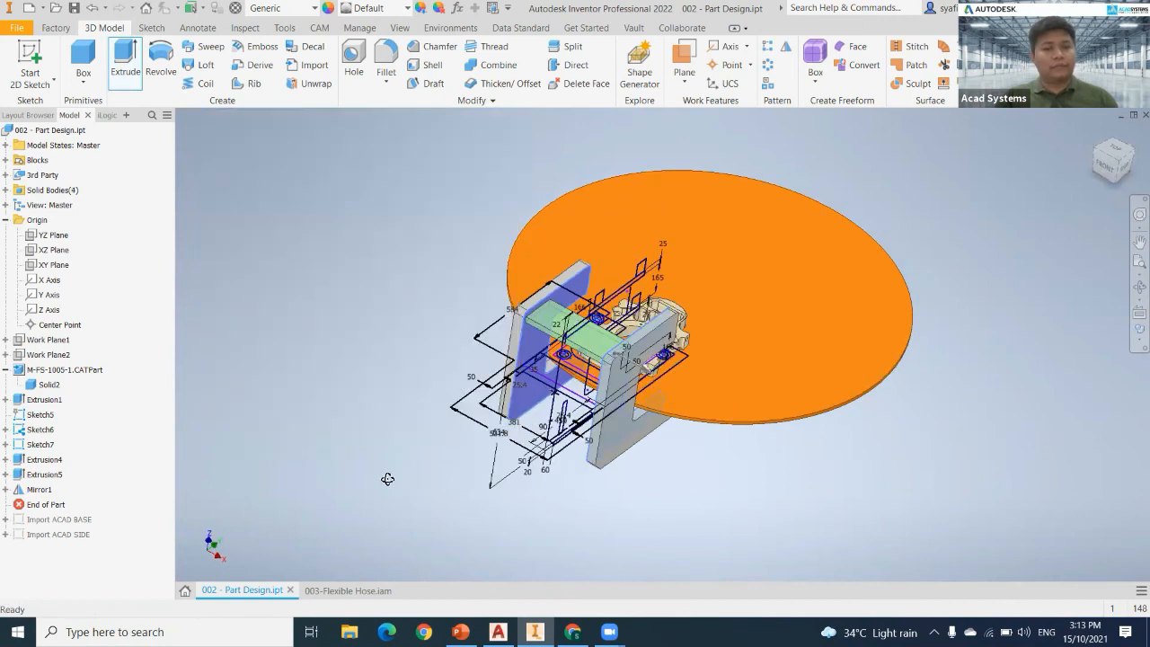
Extrude the upright lower rectangle of the side view between the inner faces of both C-plates as a new solid.
shift+middle_drag(386, 477, 523, 376)
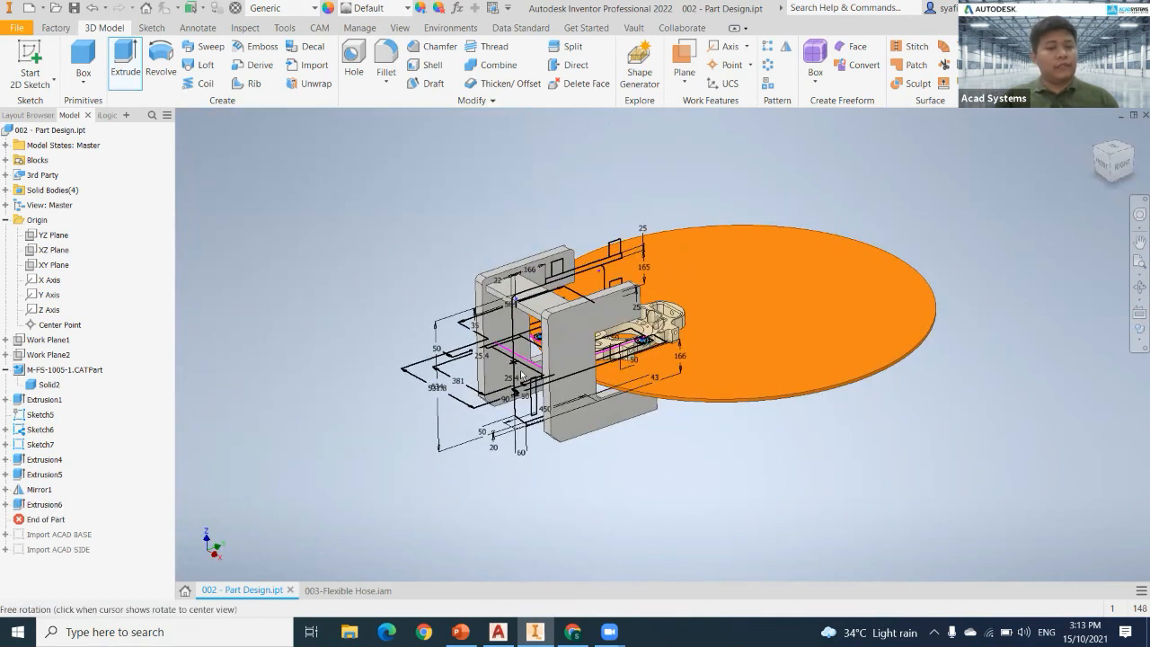
scroll(567, 445, up, 5)
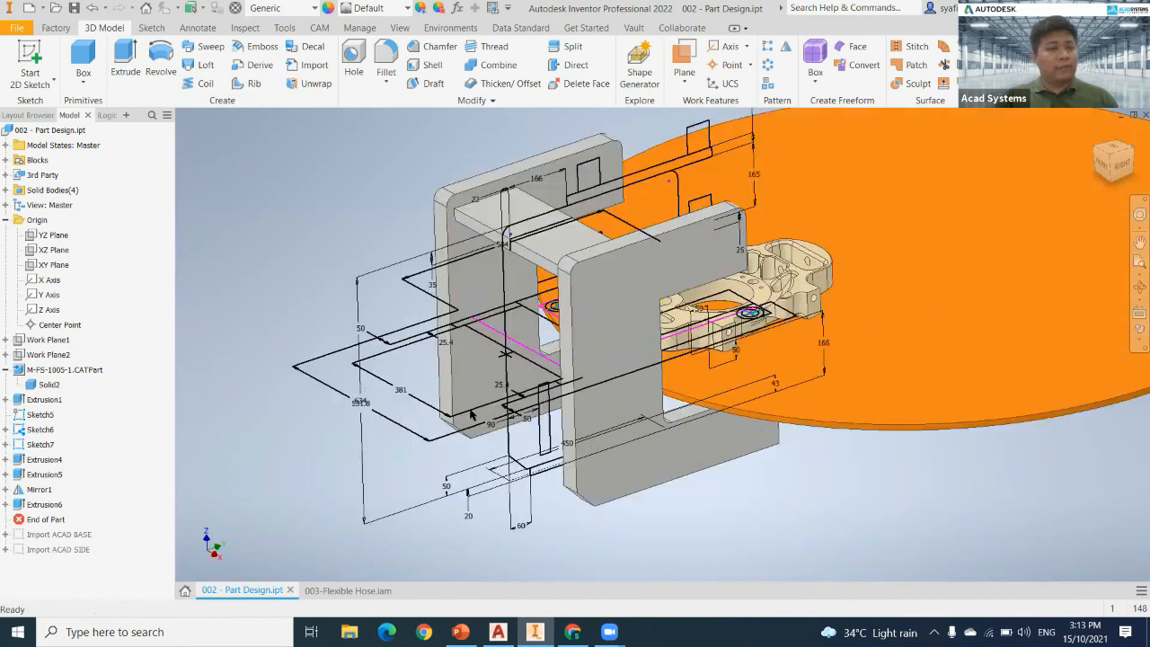
click(119, 61)
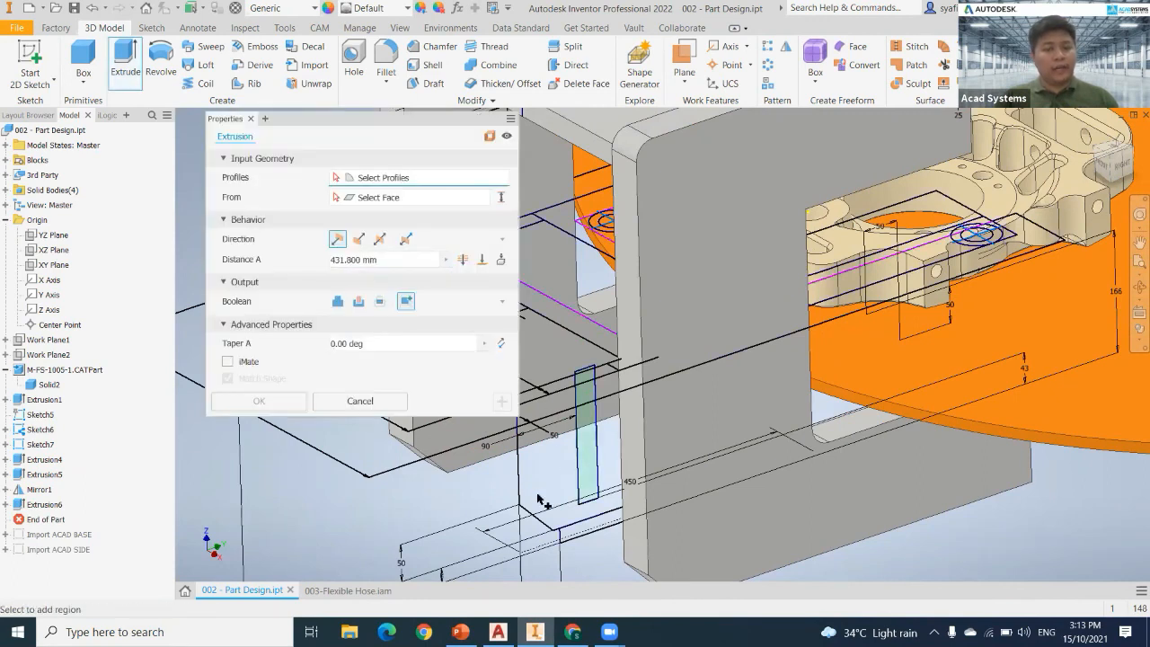
click(608, 477)
click(502, 197)
middle_drag(617, 479, 817, 487)
click(665, 399)
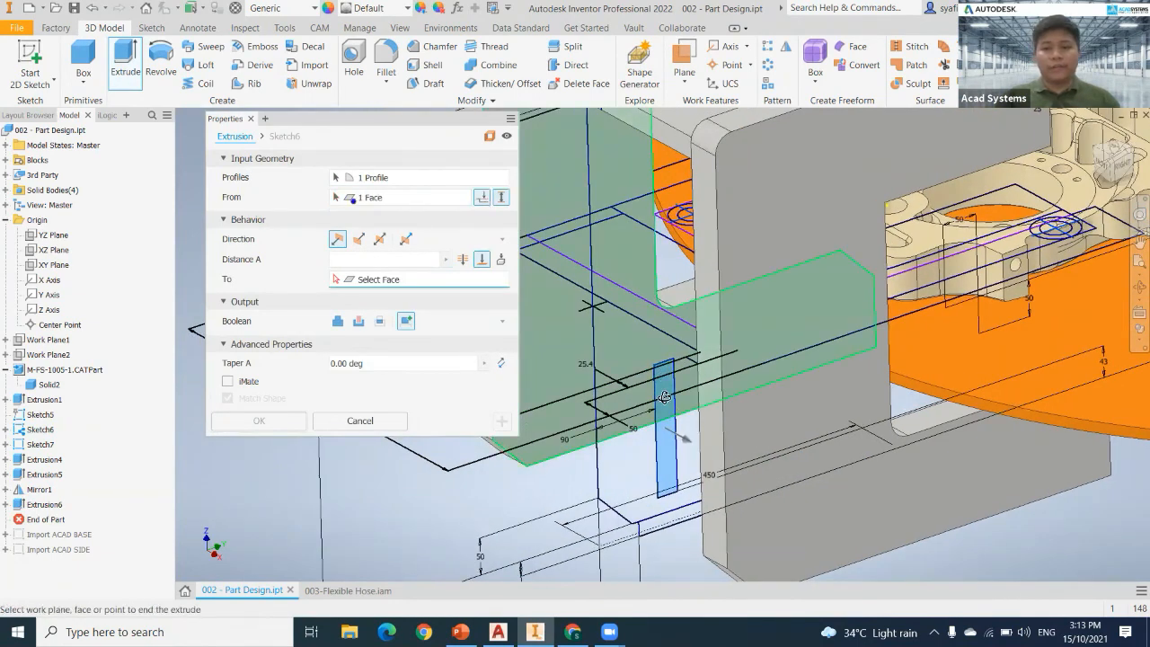
shift+middle_drag(732, 367, 1001, 76)
middle_drag(921, 282, 861, 264)
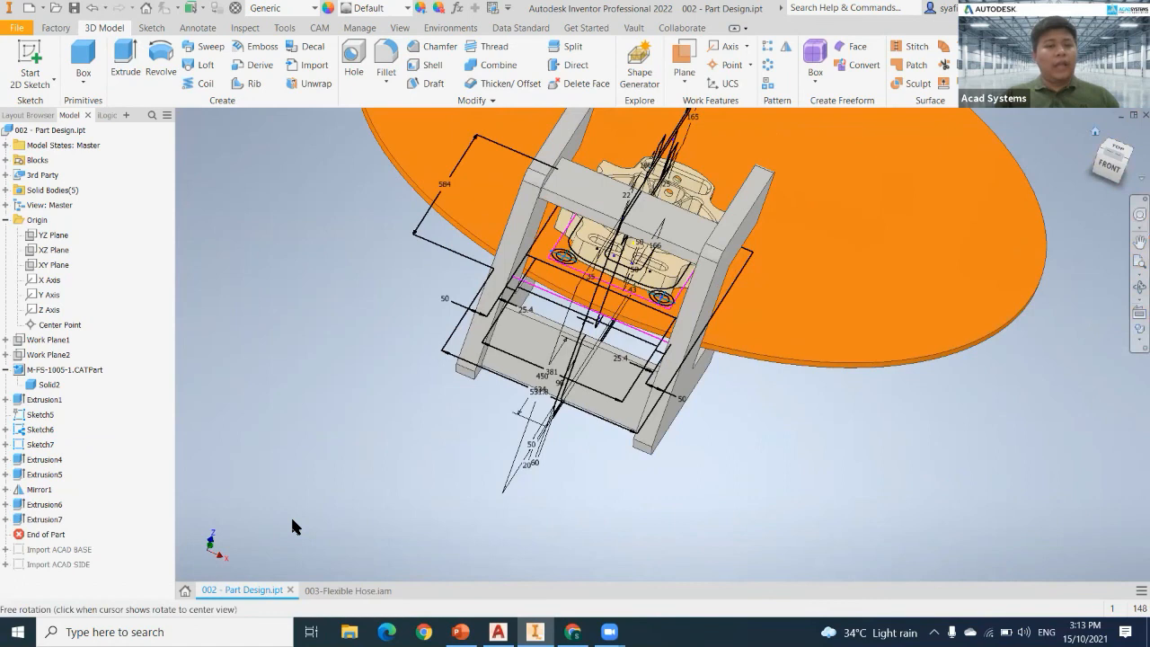
Hide Sketch5, Sketch6 and Sketch7 together.
key(F6)
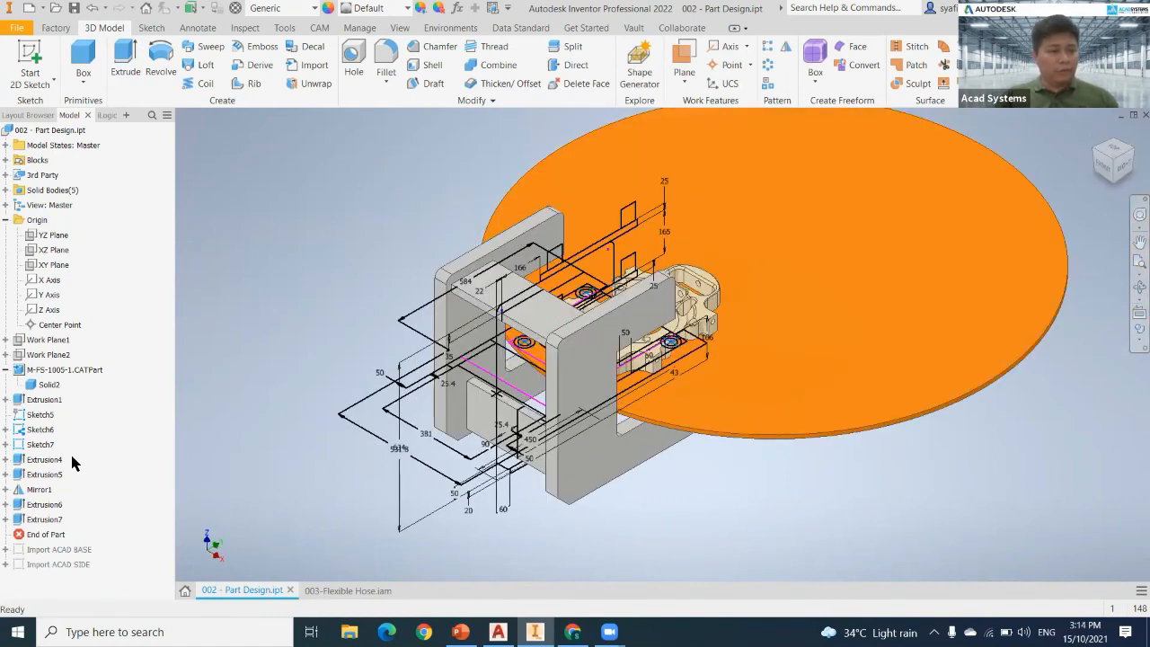
click(43, 438)
key(Escape)
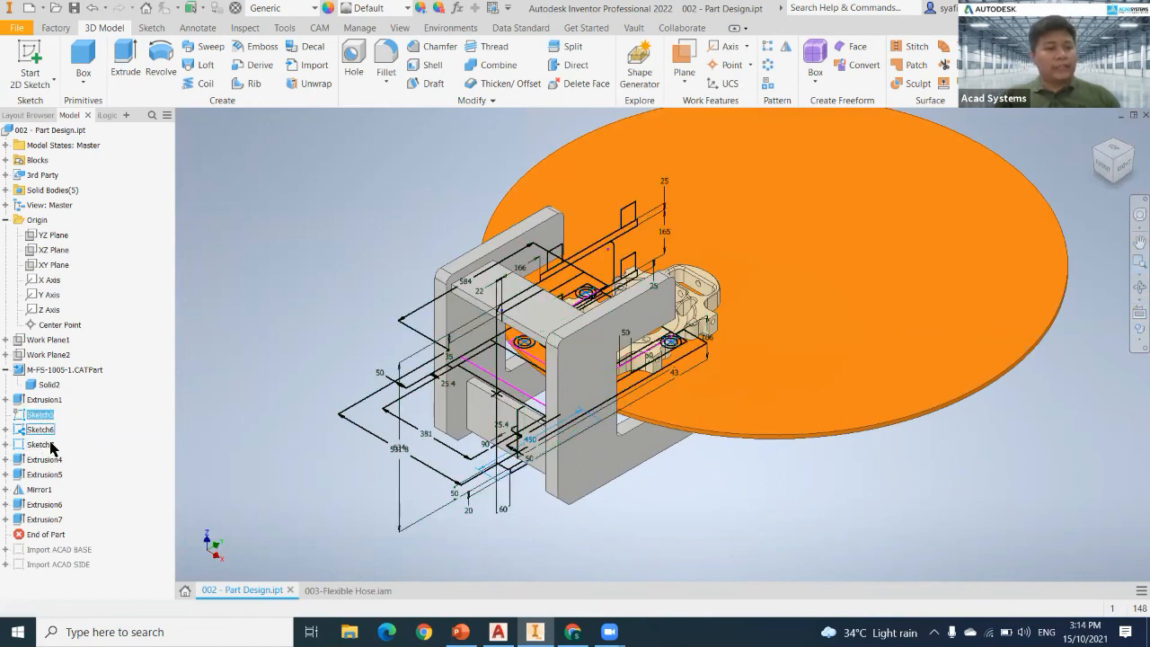
click(44, 416)
shift+click(41, 445)
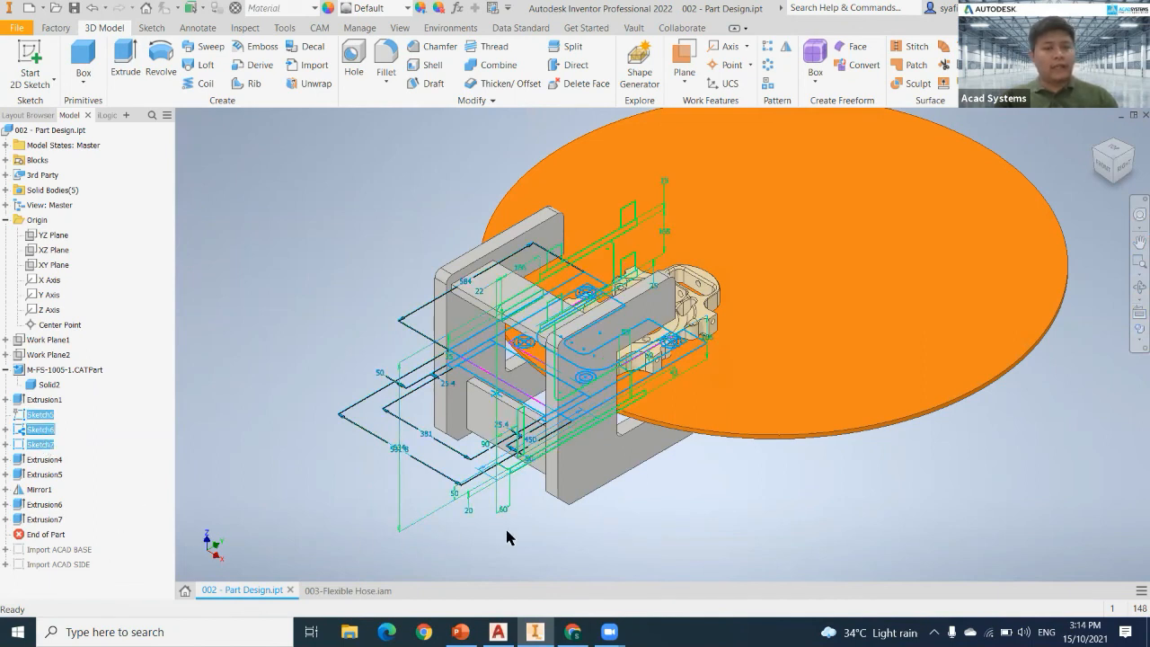
right_click(41, 429)
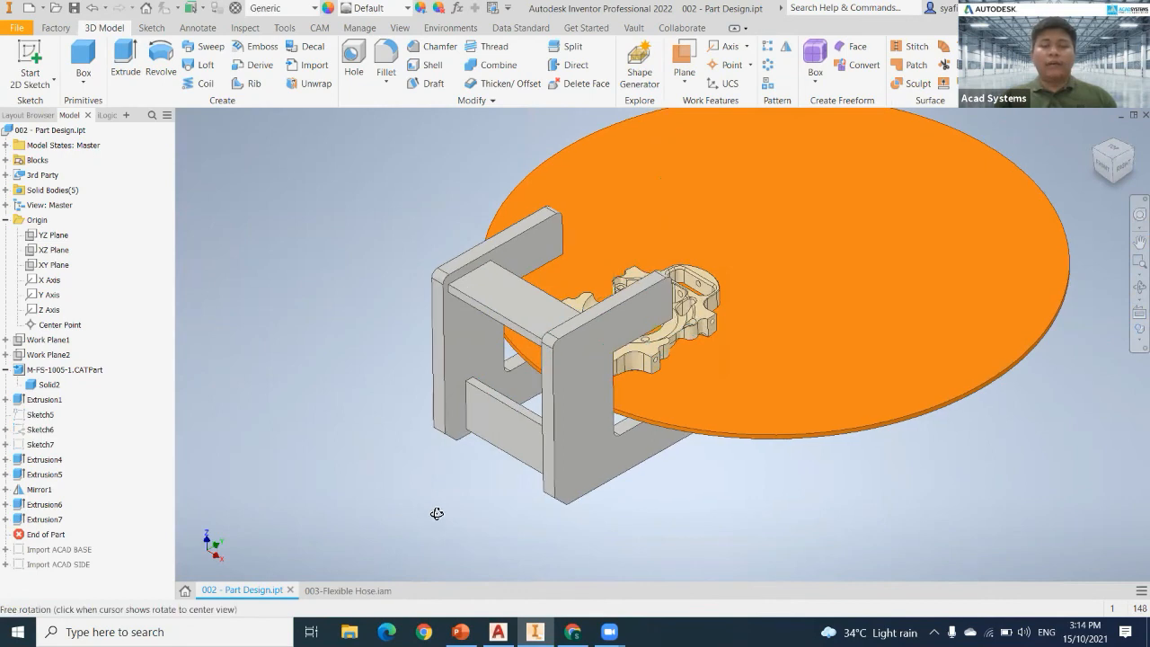
mouse_move(504, 514)
shift+middle_down()
mouse_move(454, 503)
mouse_move(375, 519)
mouse_move(510, 509)
shift+middle_up()
click(45, 442)
mouse_move(722, 449)
shift+middle_down()
mouse_move(747, 477)
mouse_move(742, 491)
mouse_move(706, 501)
shift+middle_up()
scroll(722, 549, up, 3)
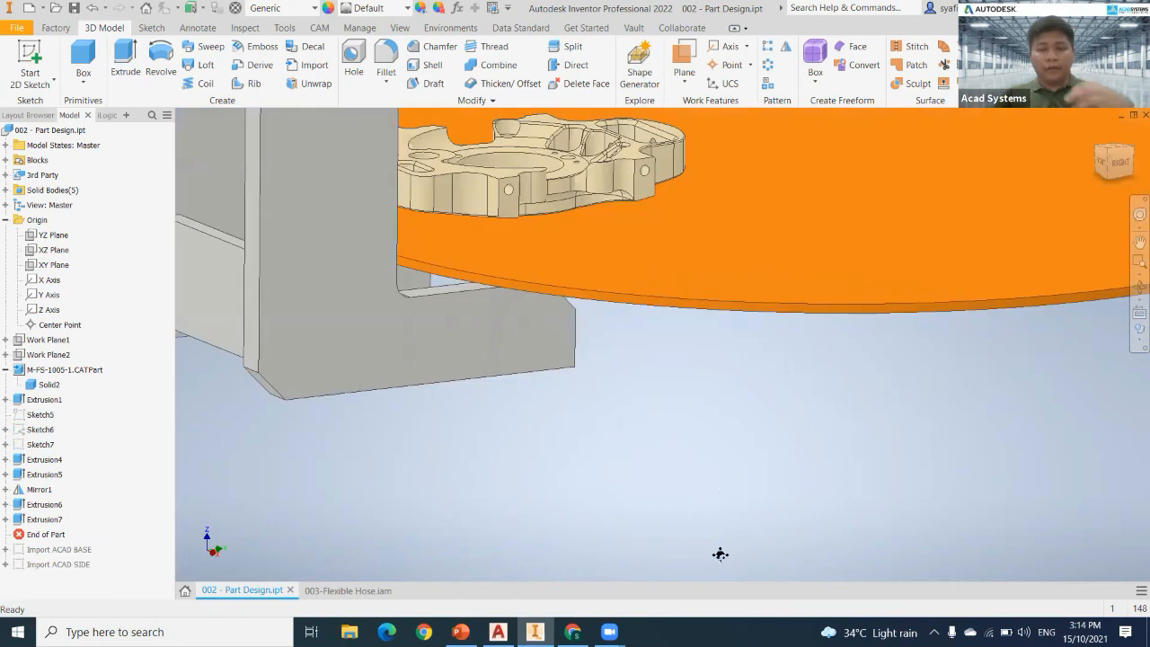
scroll(719, 555, down, 3)
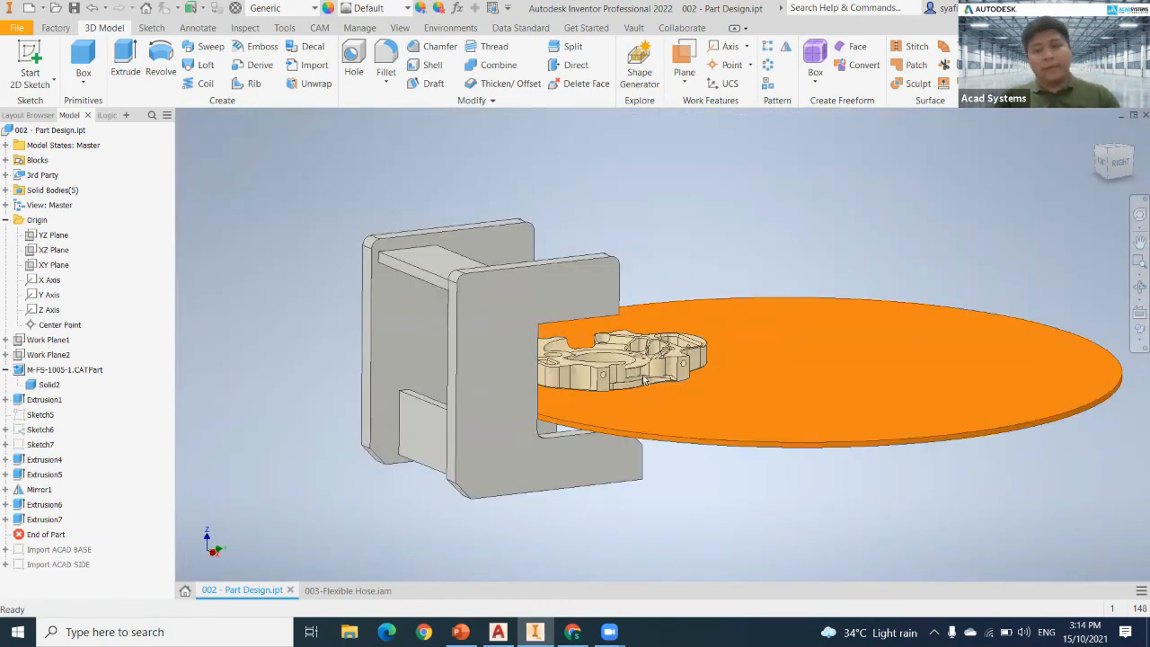
scroll(643, 388, up, 4)
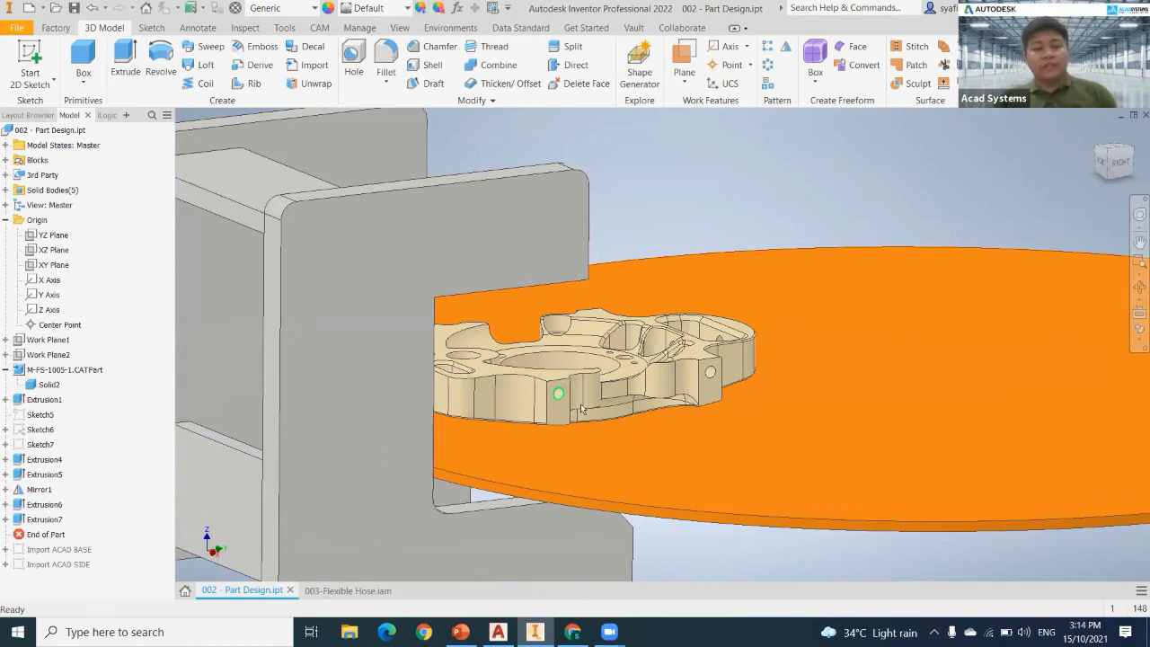
middle_drag(516, 534, 537, 478)
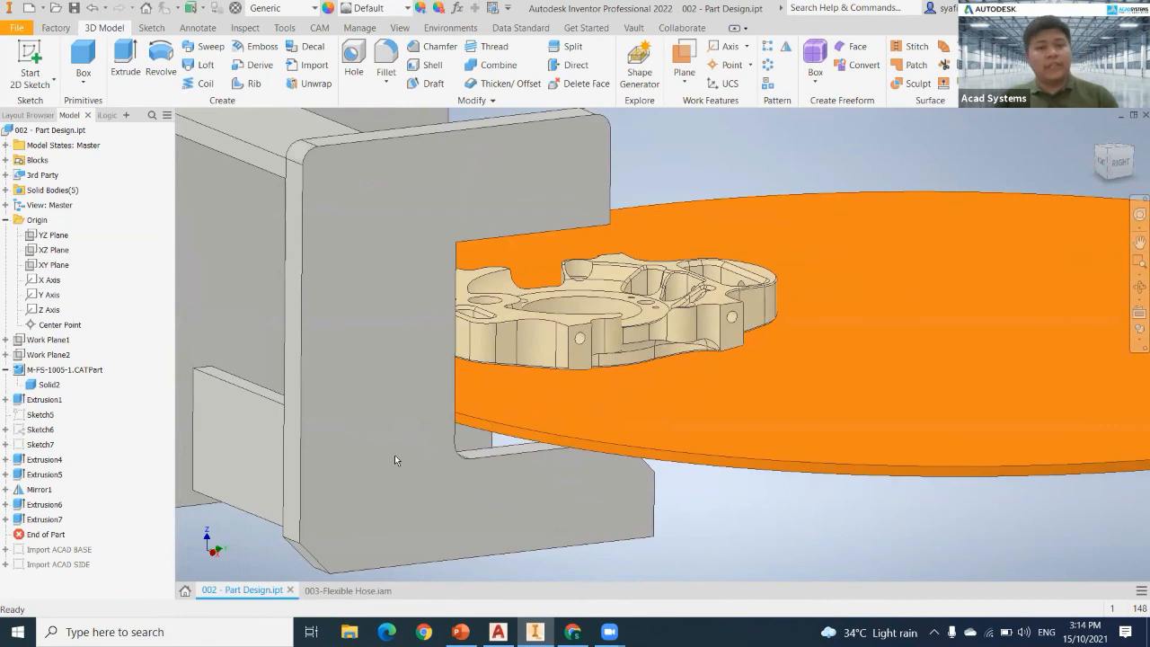
middle_drag(560, 511, 603, 512)
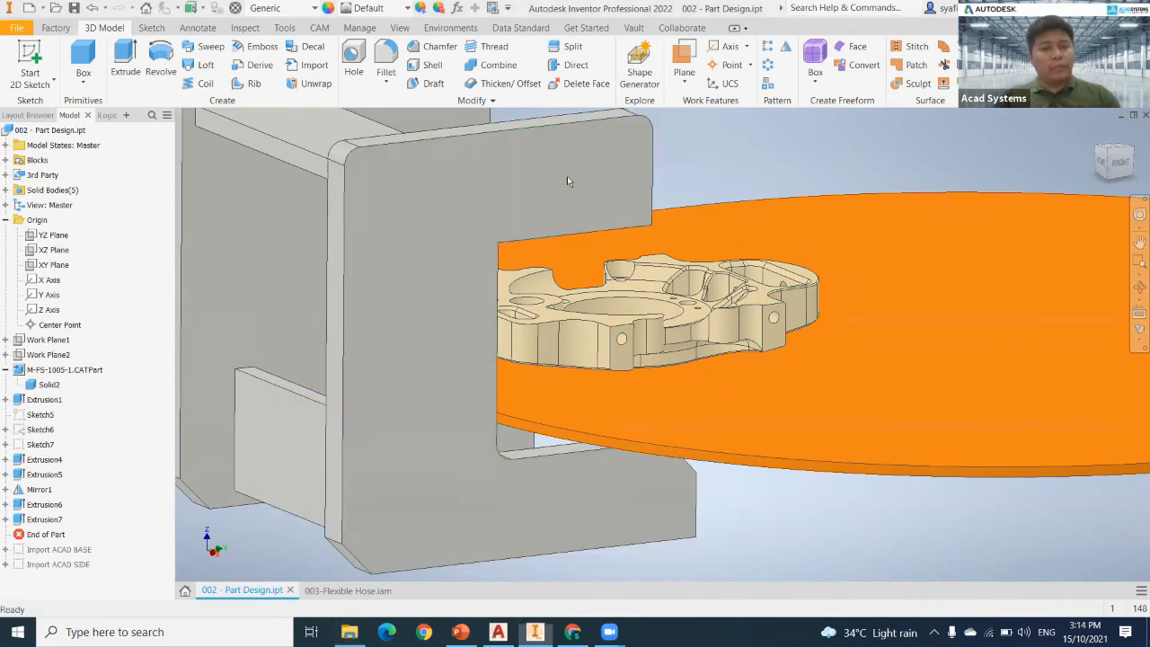
In File Explorer, replace M-FS-1005-1.CATPart in the Customer Product Data folder with the copy from its New Revision subfolder.
key(super+e)
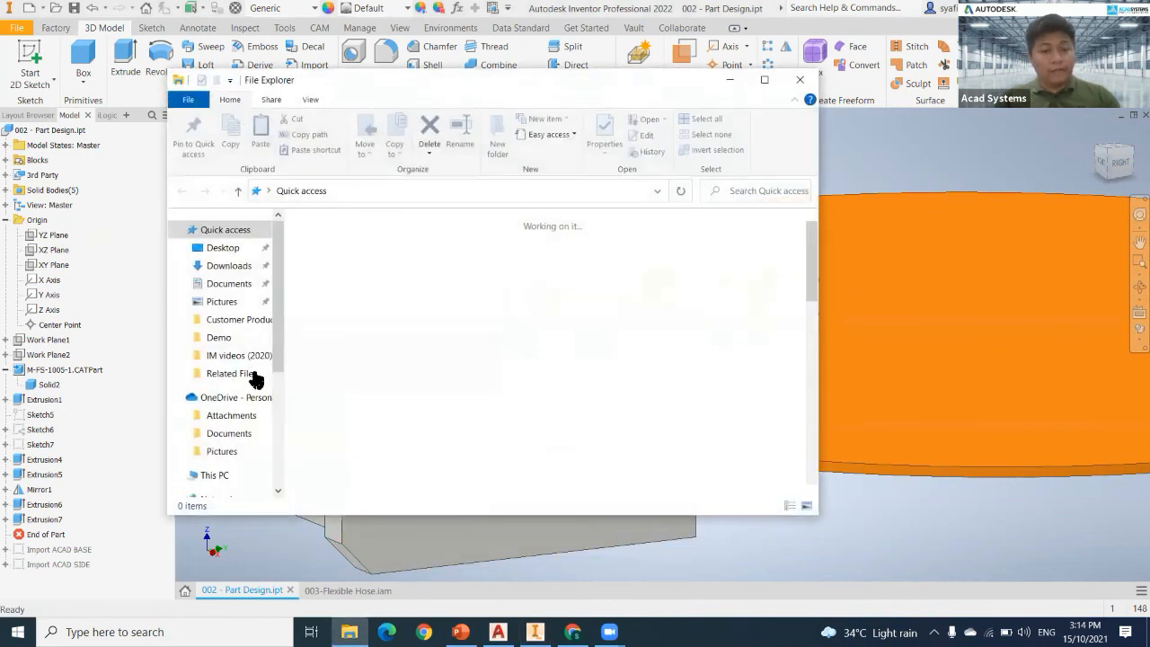
click(252, 319)
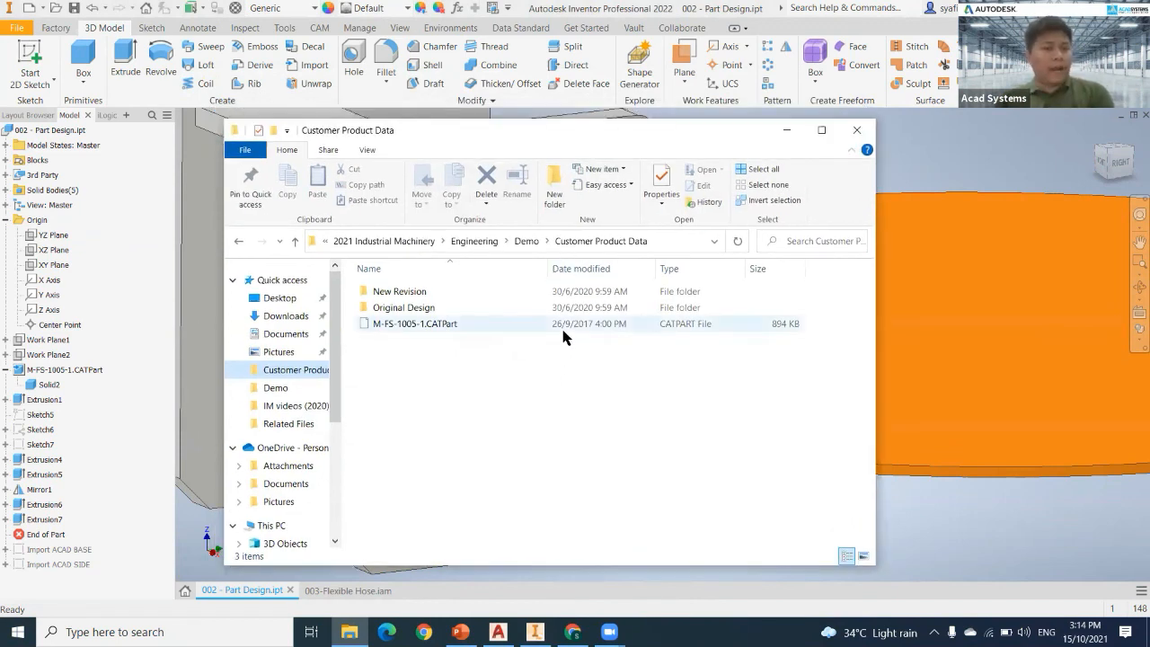
double_click(399, 293)
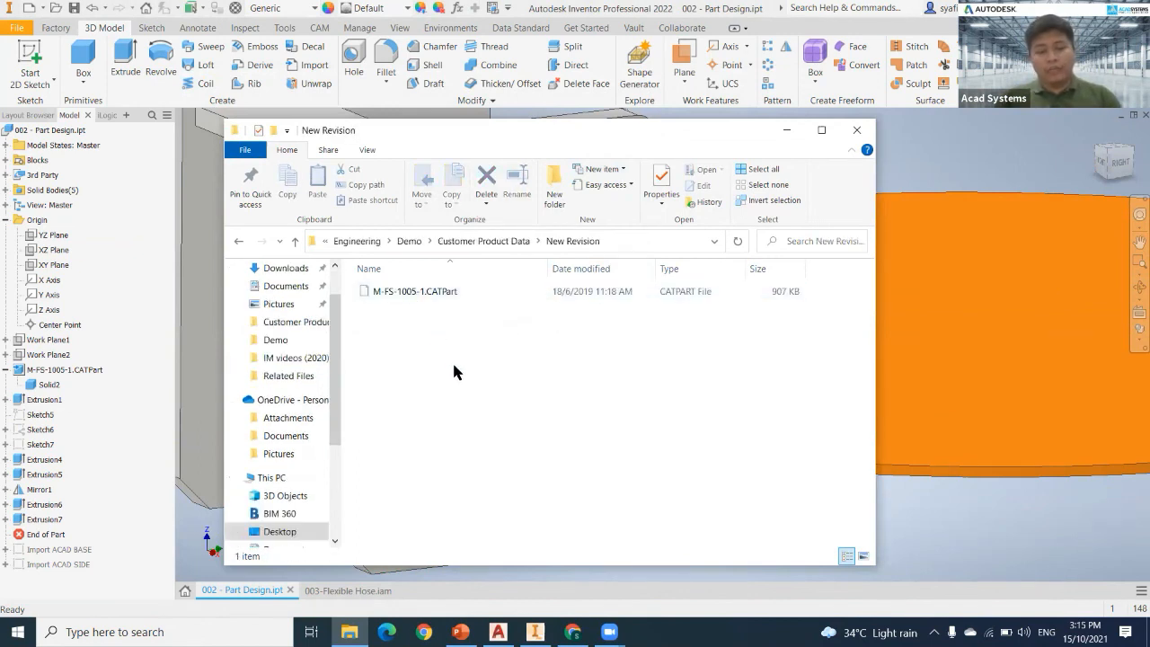
click(456, 295)
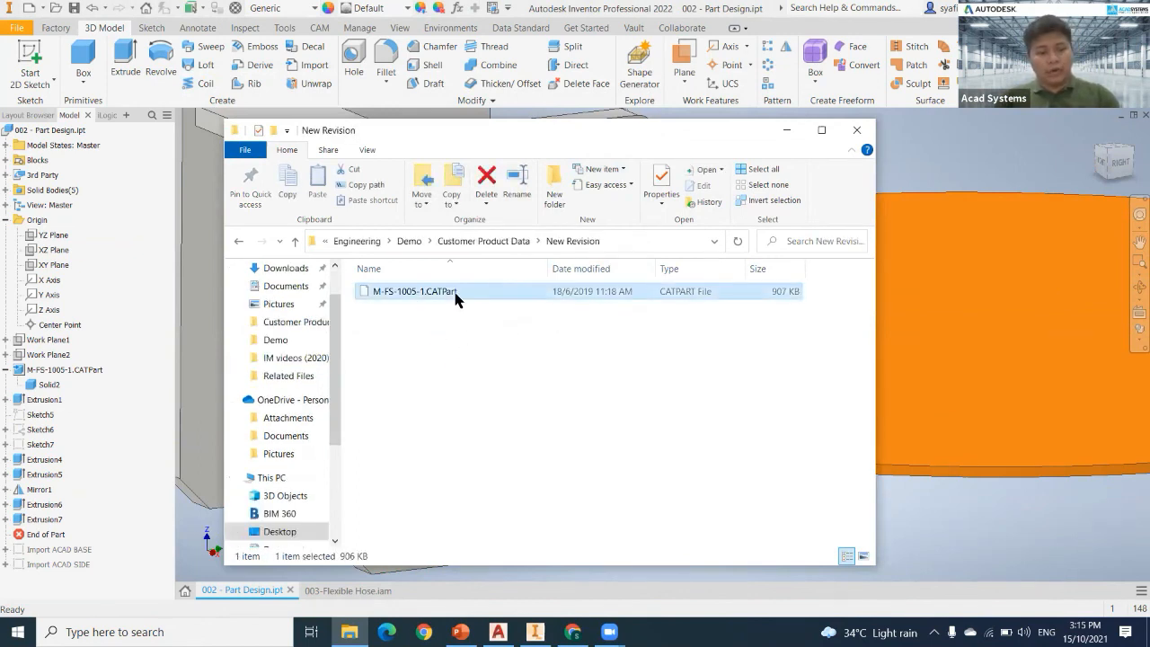
click(486, 243)
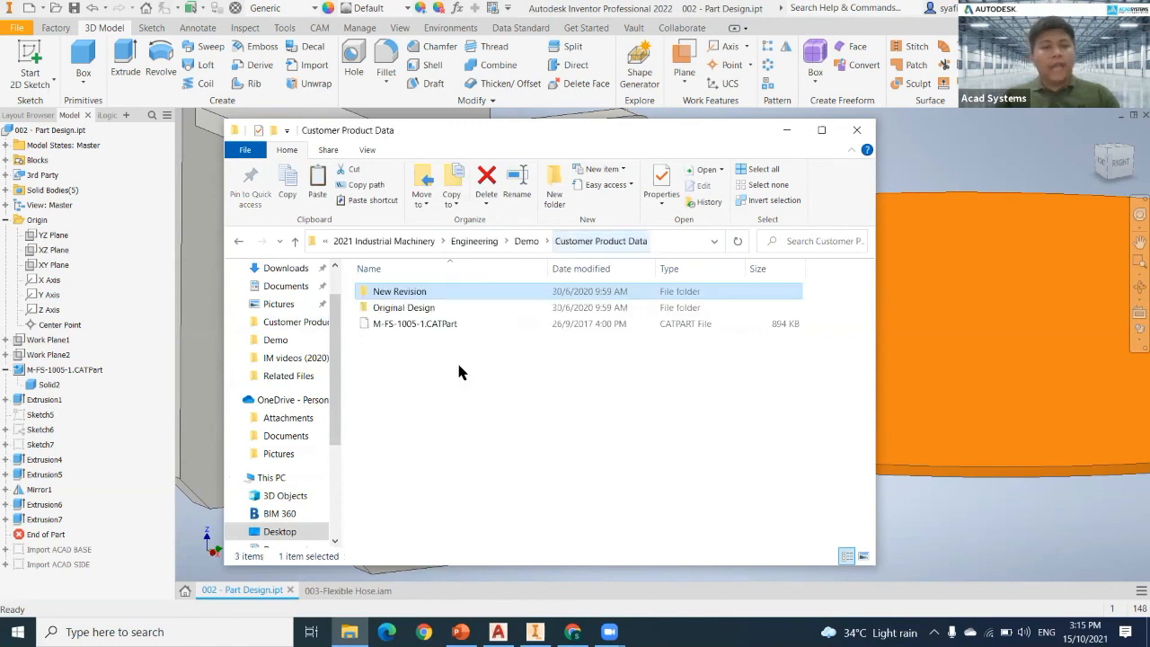
key(ctrl+v)
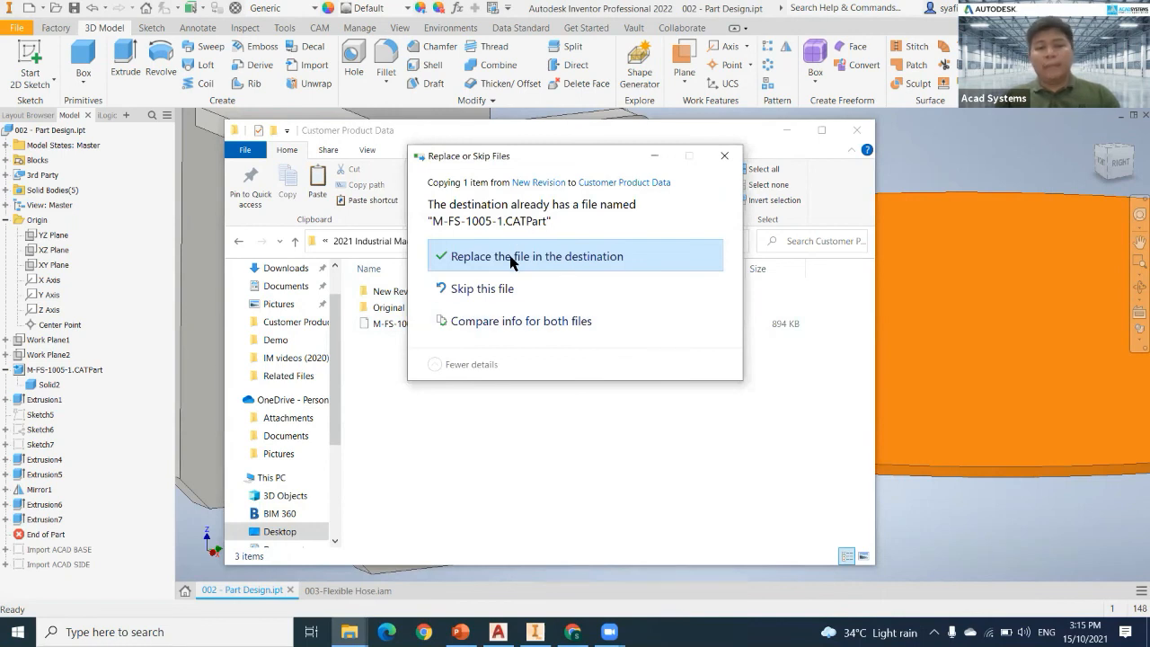
click(511, 260)
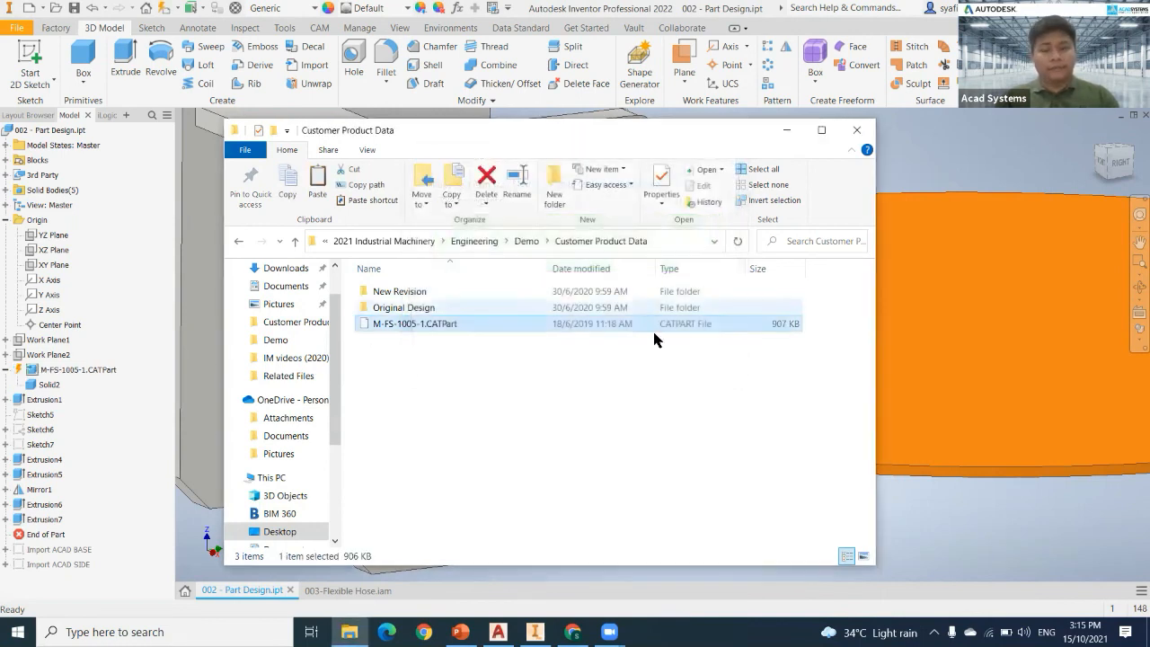
click(857, 130)
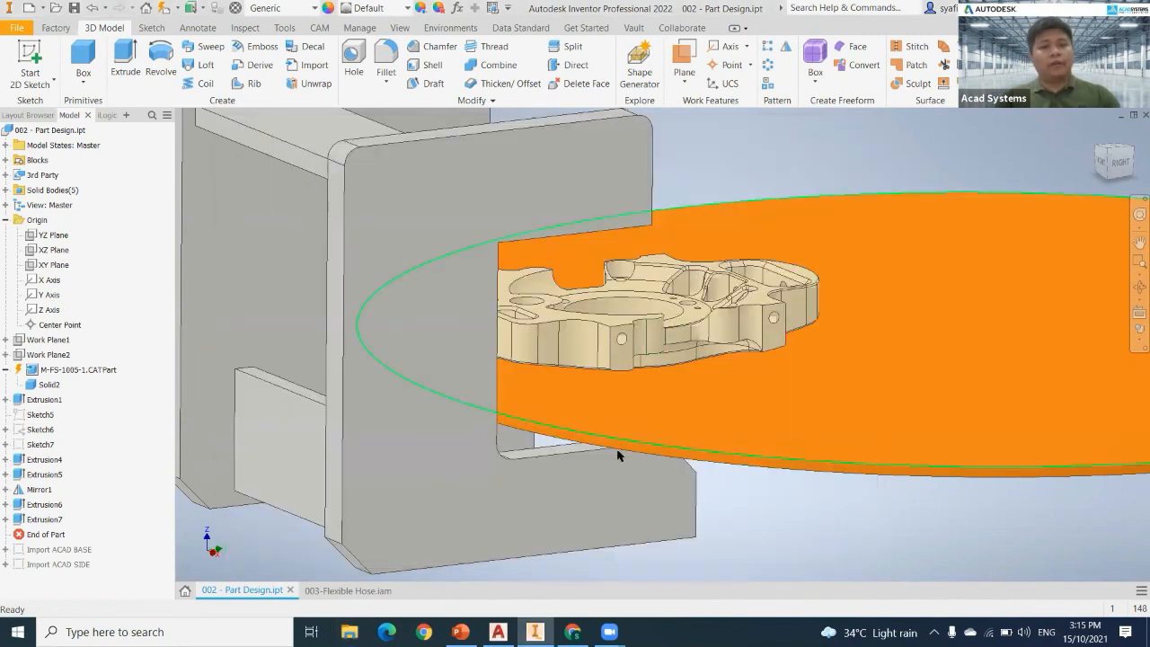
Look at the model from the right side and update the part to load the revised M-FS-1005-1.CATPart.
scroll(618, 455, down, 5)
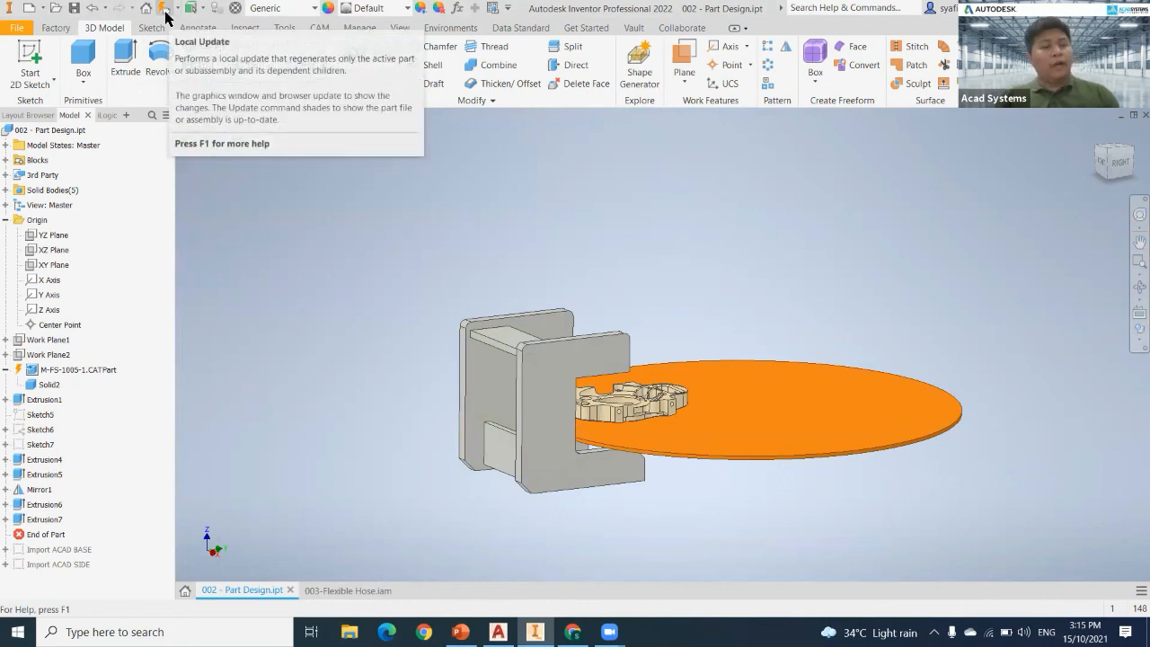
click(63, 371)
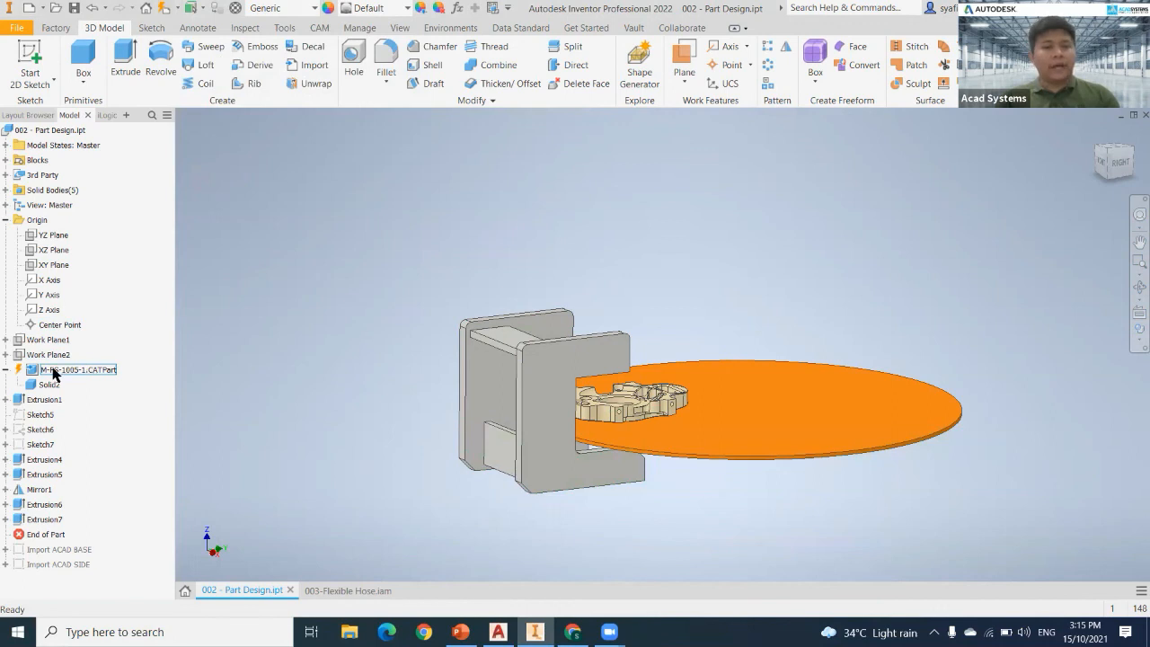
scroll(426, 430, down, 3)
middle_drag(426, 430, 208, 404)
click(1125, 170)
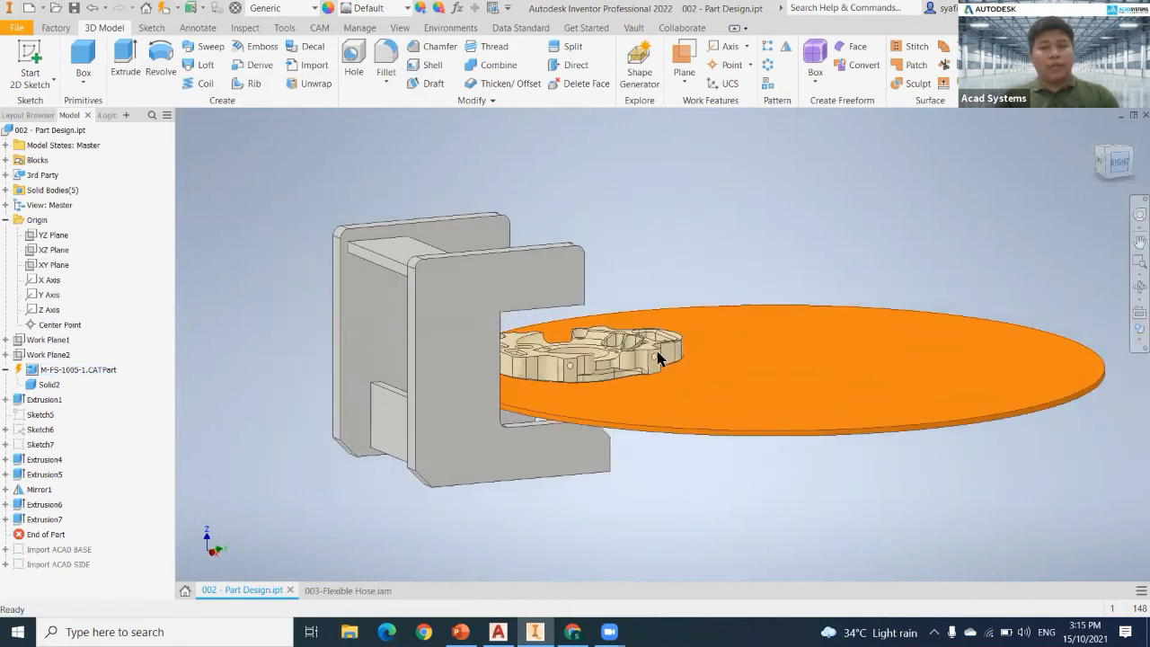
scroll(588, 334, down, 2)
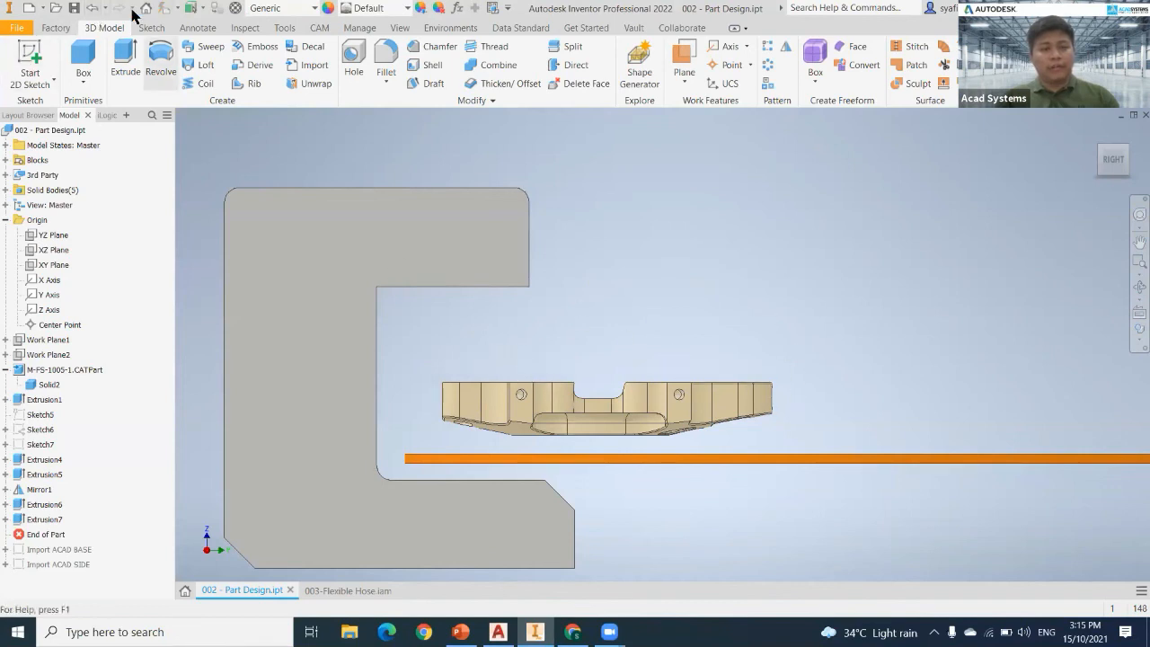
click(160, 9)
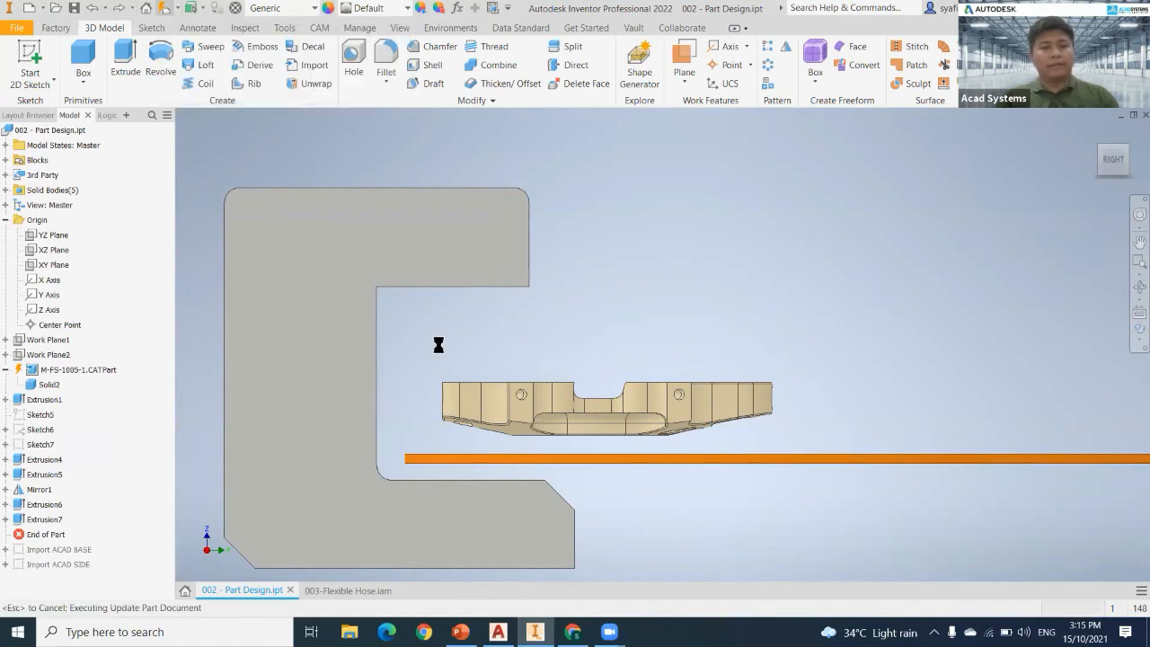
middle_drag(543, 321, 670, 313)
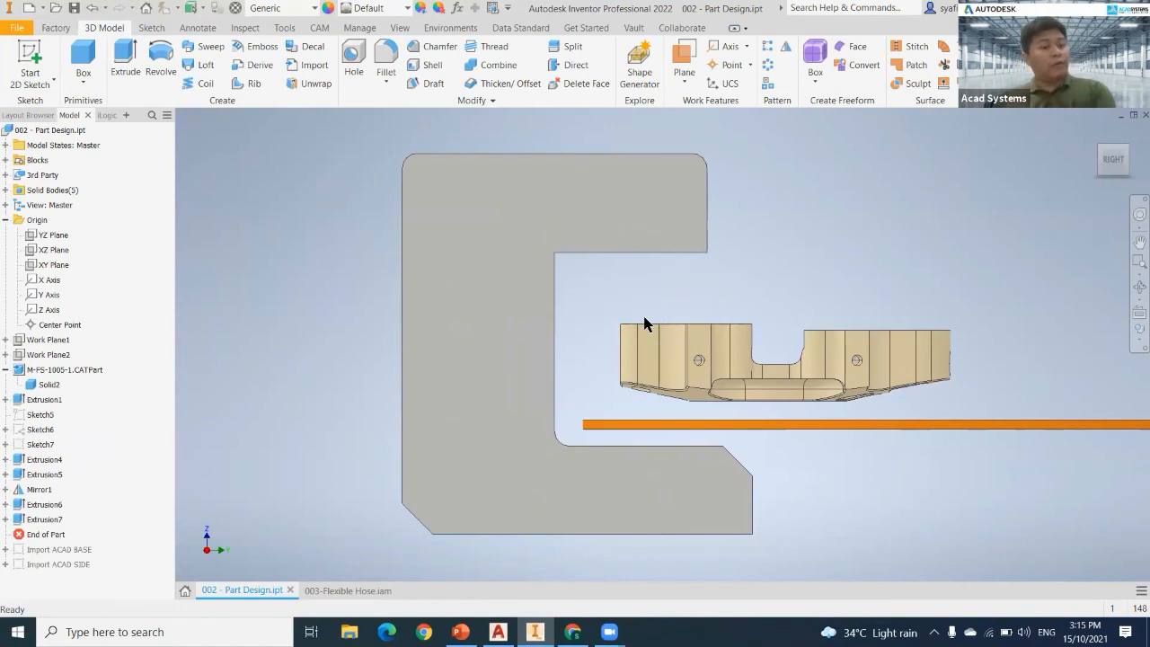
Edit the side view sketch, Sketch6, setting the C-plate's overall height to 850 mm, and finish the sketch.
click(41, 430)
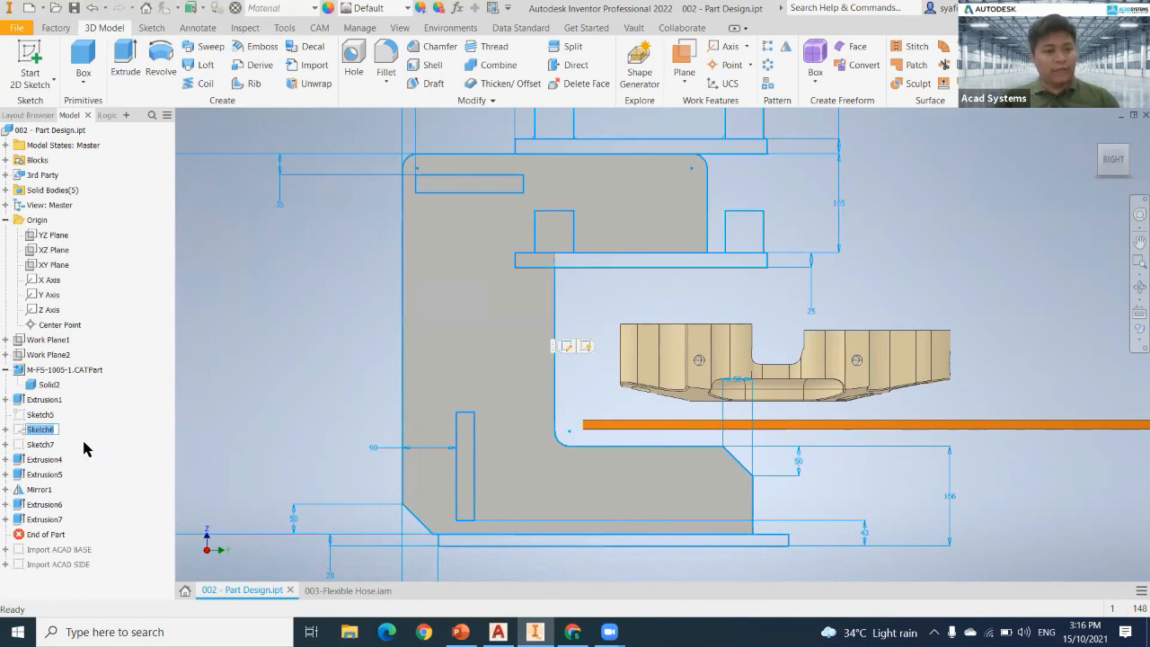
double_click(41, 429)
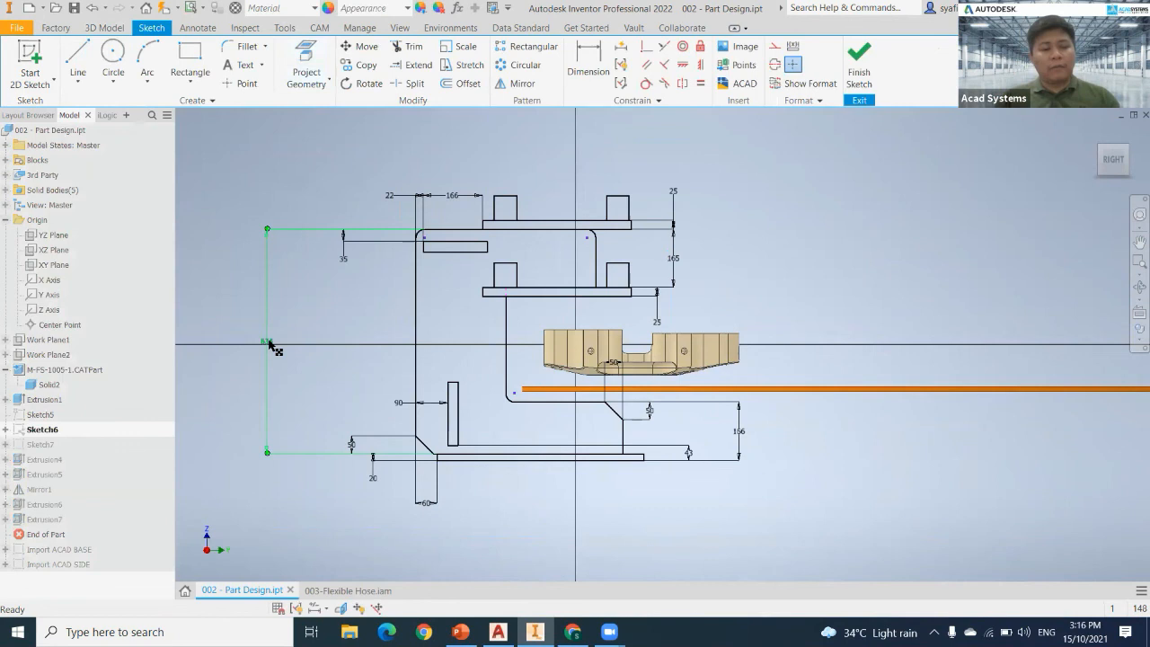
double_click(268, 342)
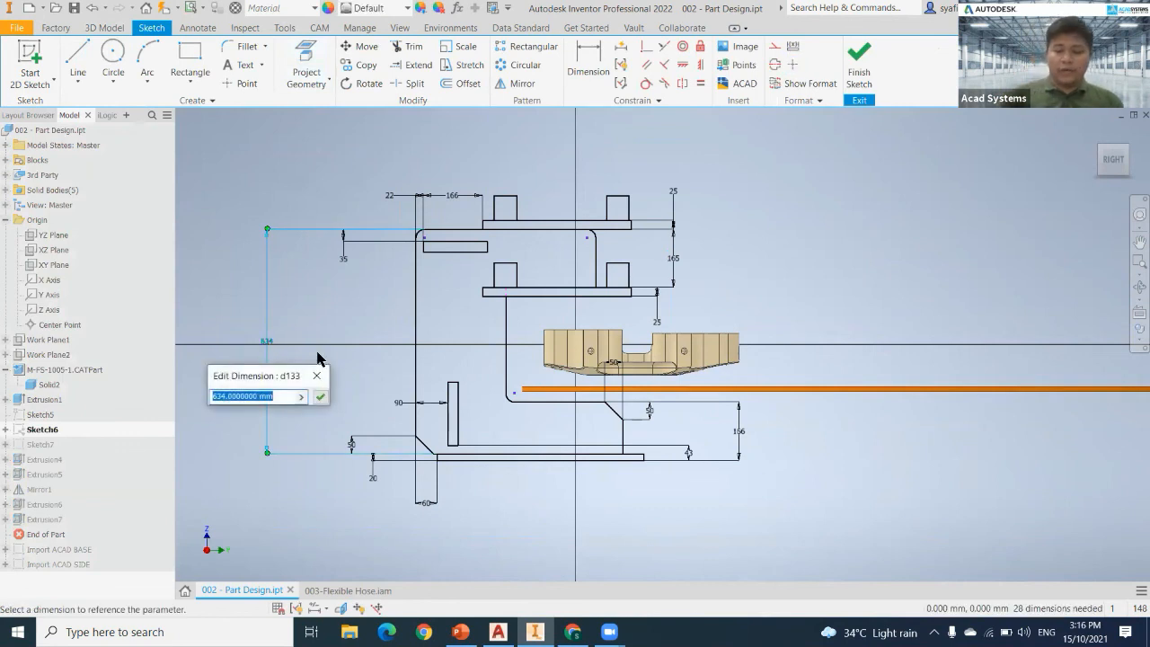
text(85)
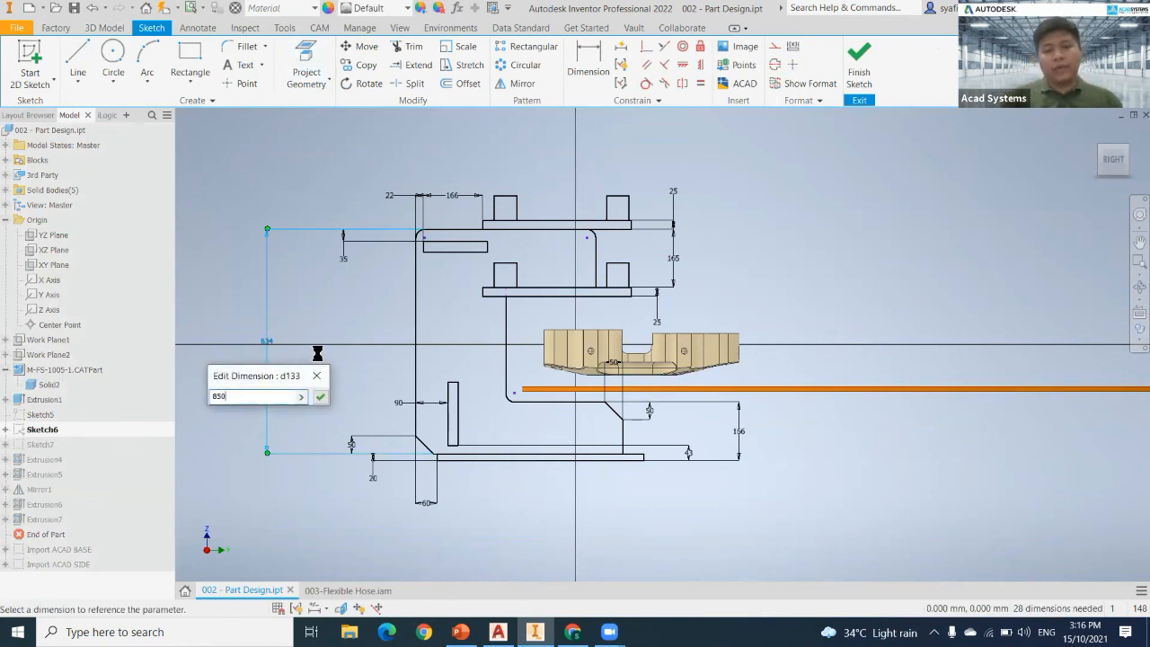
text(0)
key(Return)
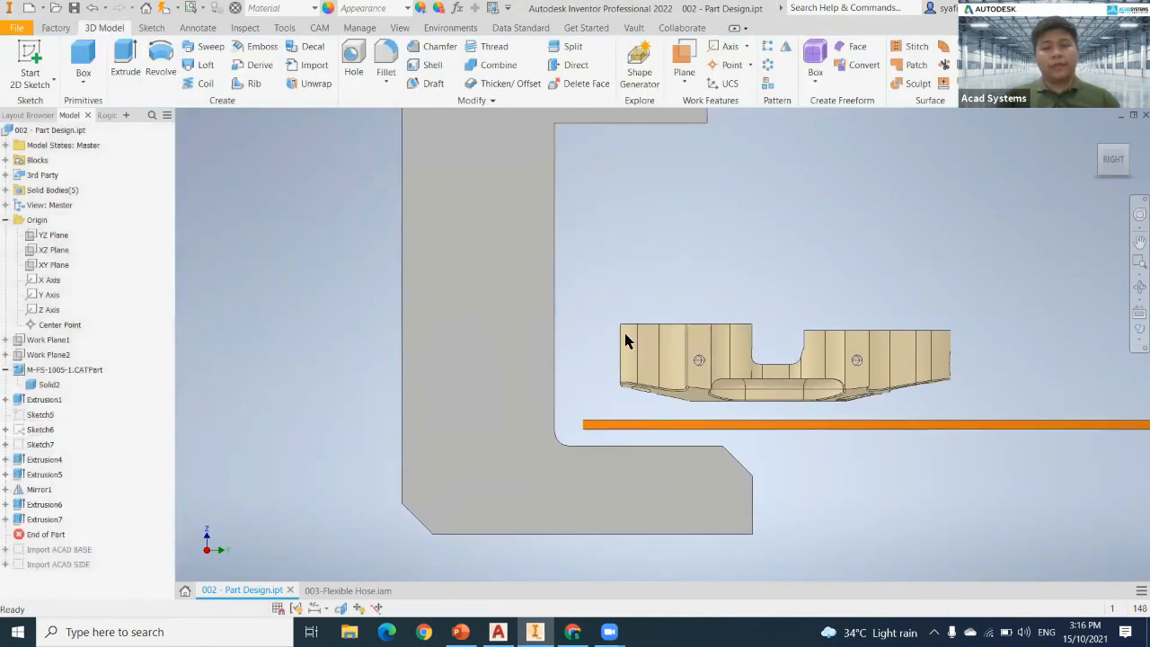
drag(598, 413, 369, 299)
middle_drag(579, 381, 661, 326)
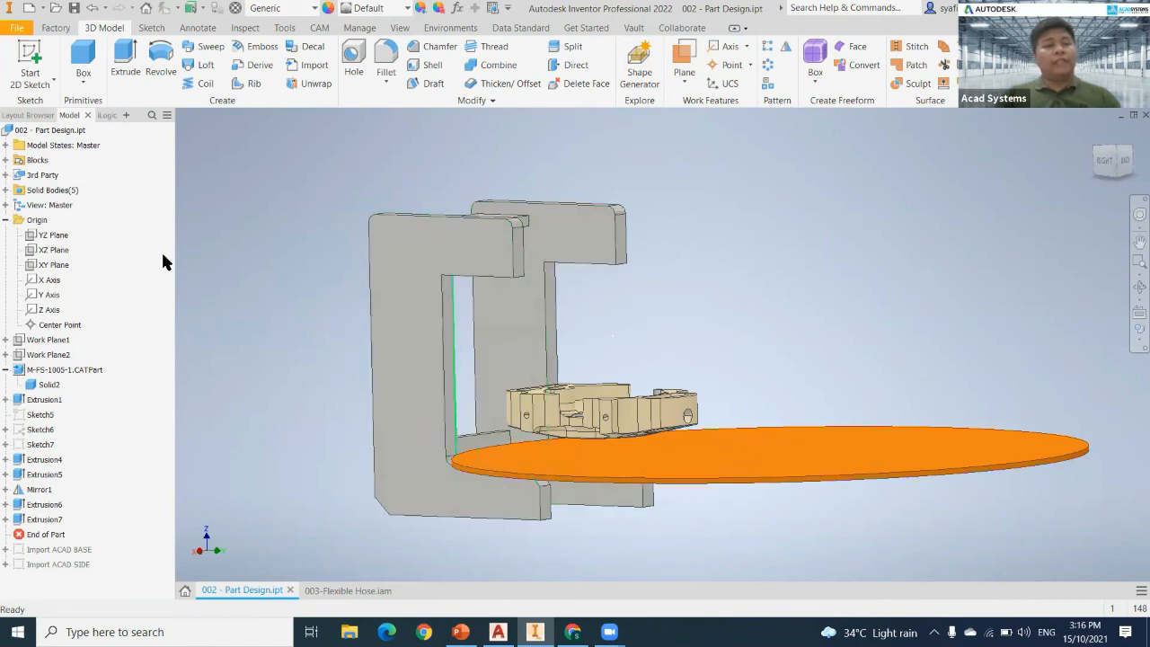
Rename the imported CATIA component's solid body as Imported CAT.
click(6, 190)
click(50, 206)
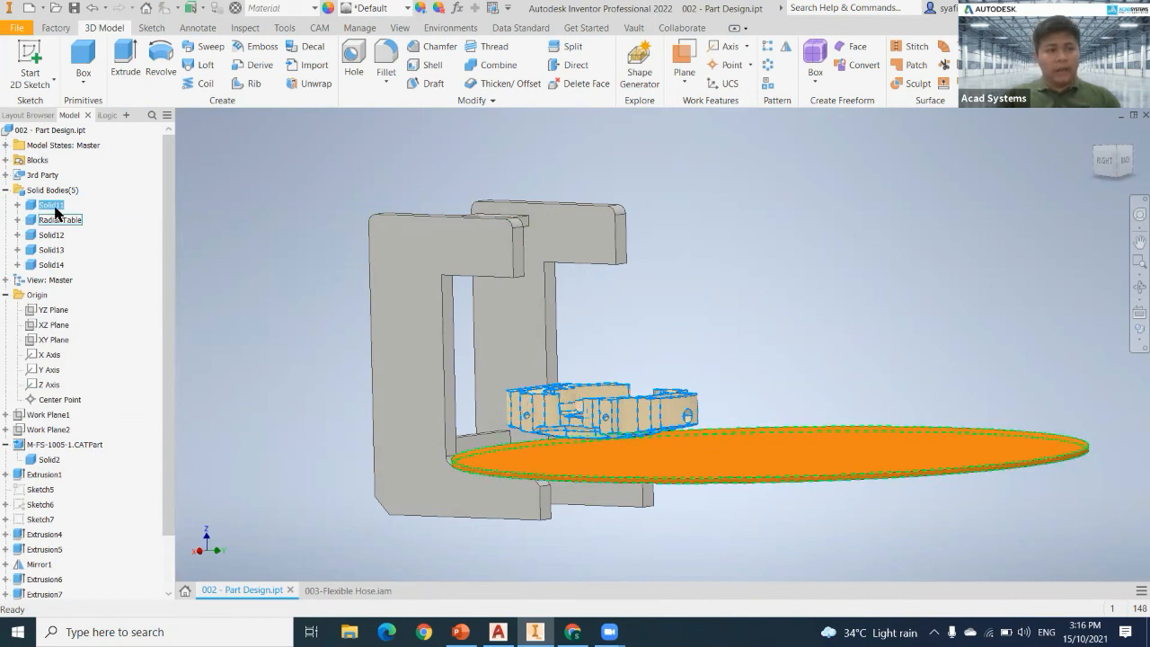
text(Import)
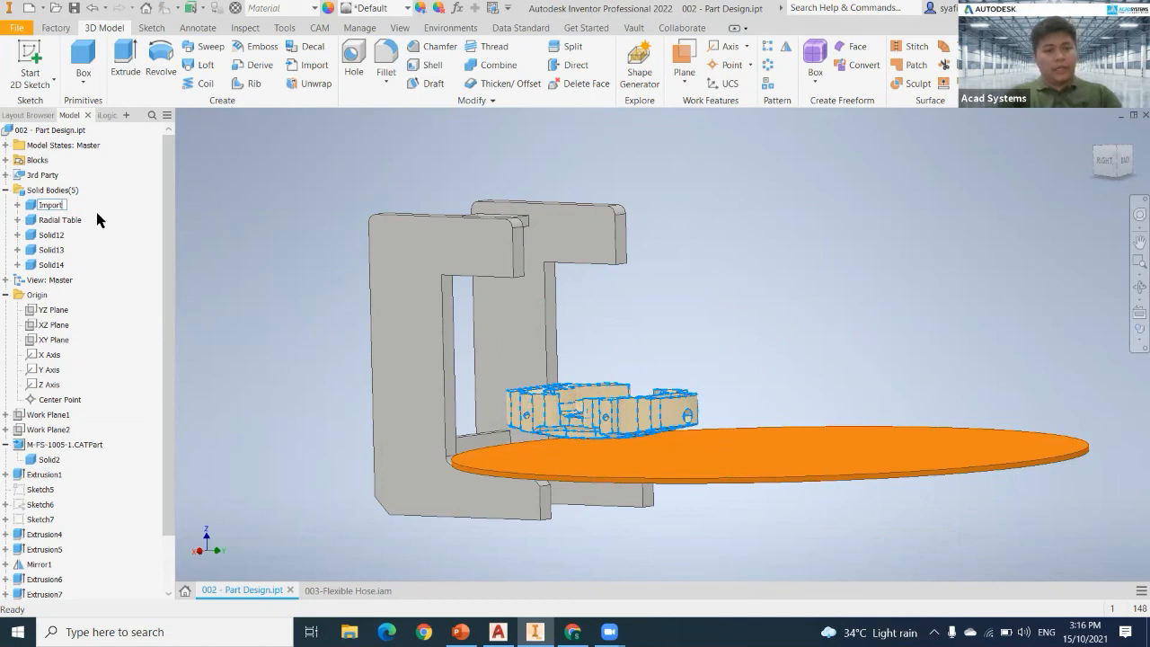
text(ed CAT)
key(Tab)
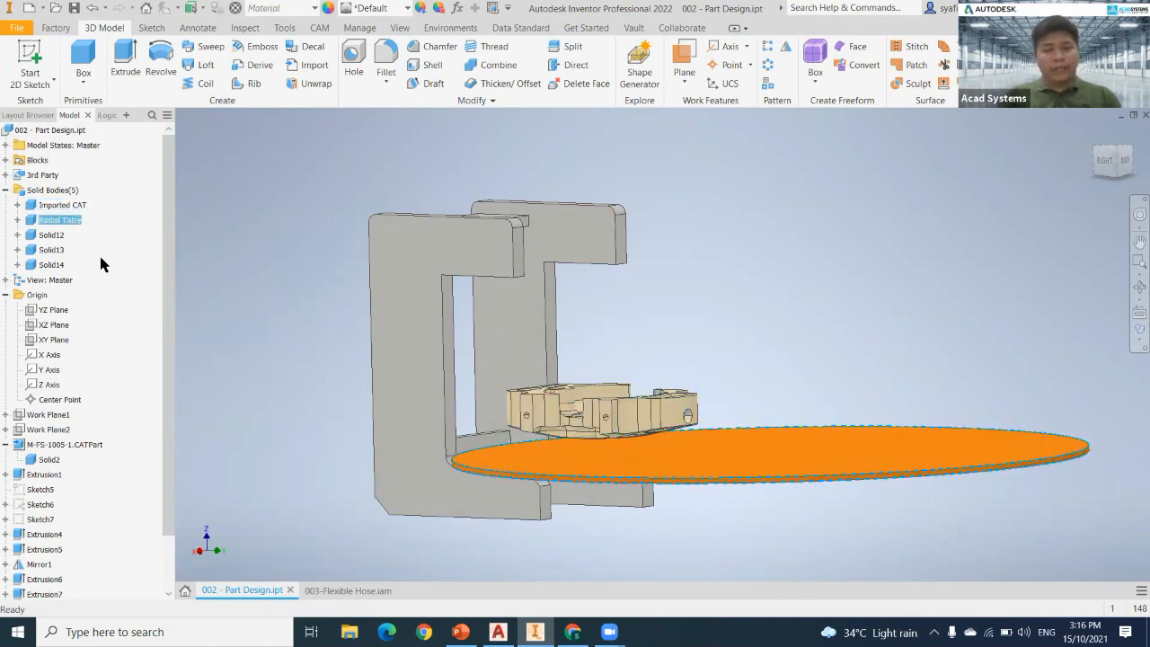
Rename the solid body of the two C-plates as Side.
click(51, 235)
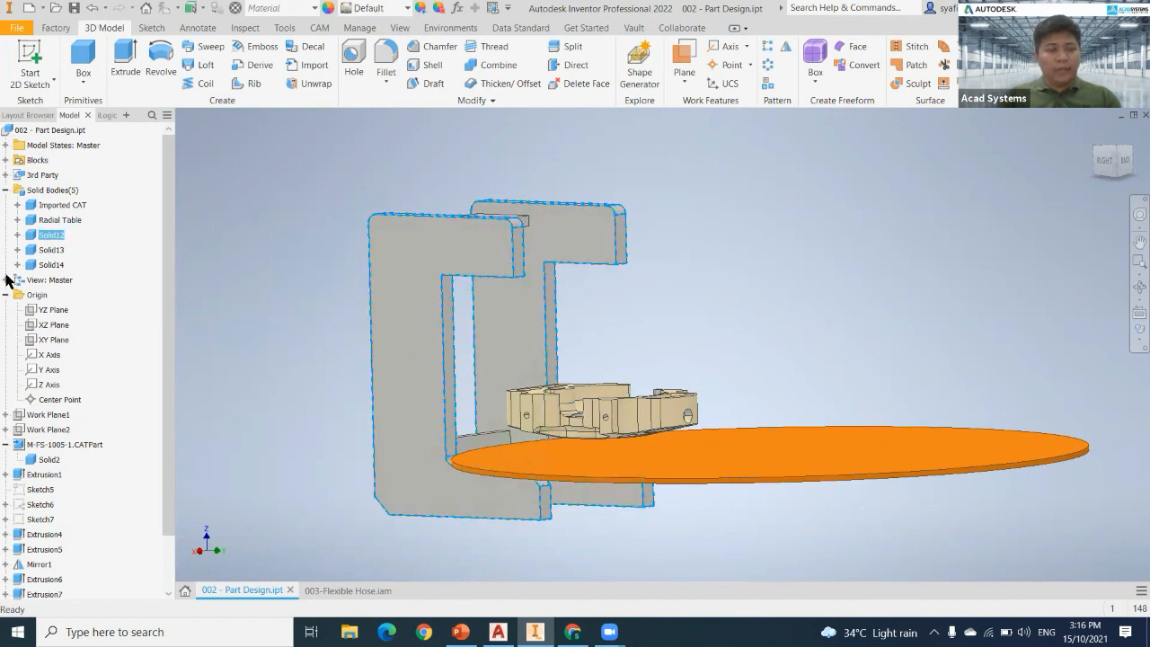
click(41, 235)
text(Side)
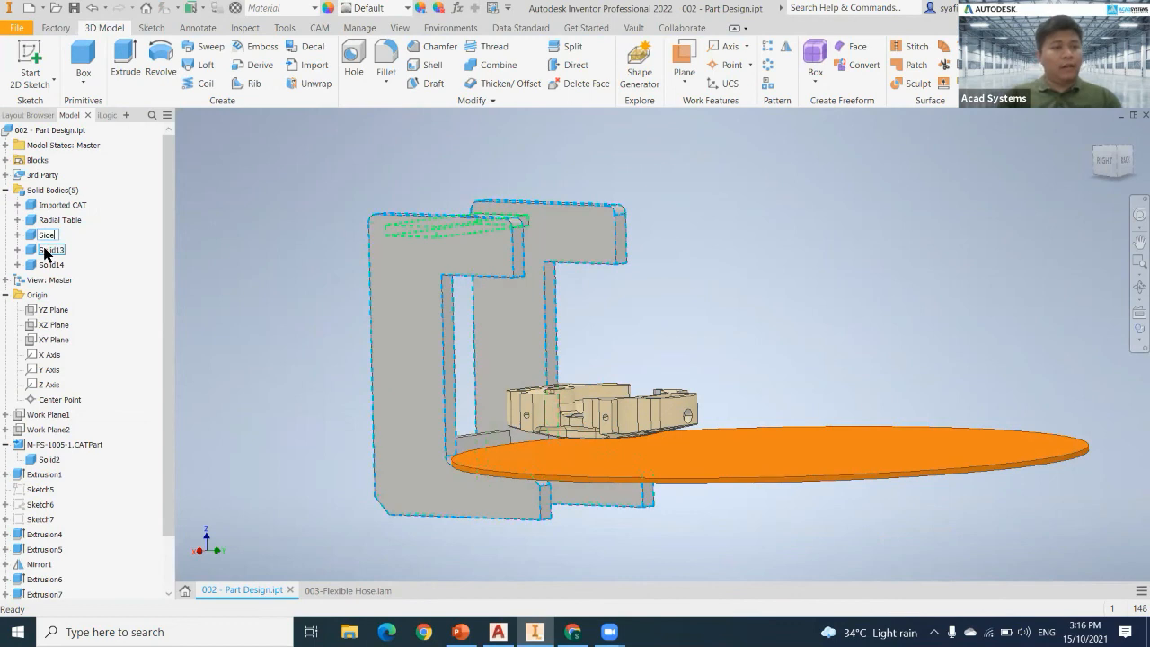
Rename the upper cross plate's solid body as Support and the lower cross plate's as Support2.
click(47, 251)
click(54, 251)
text(Su)
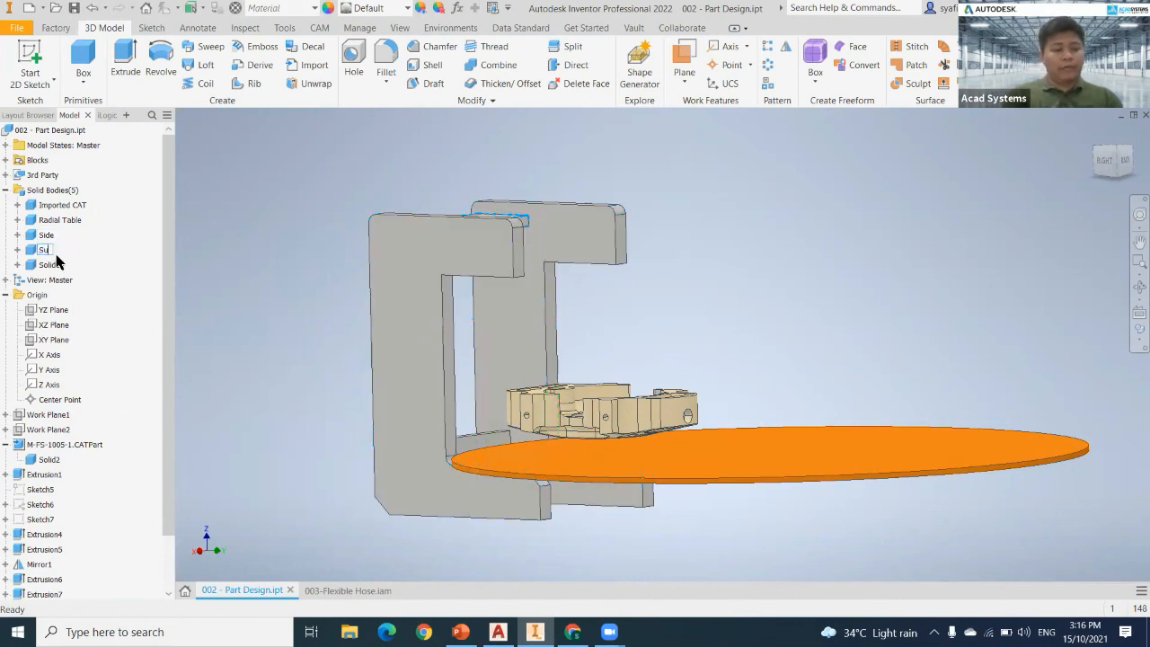
click(54, 265)
click(56, 265)
text(Support2)
click(319, 394)
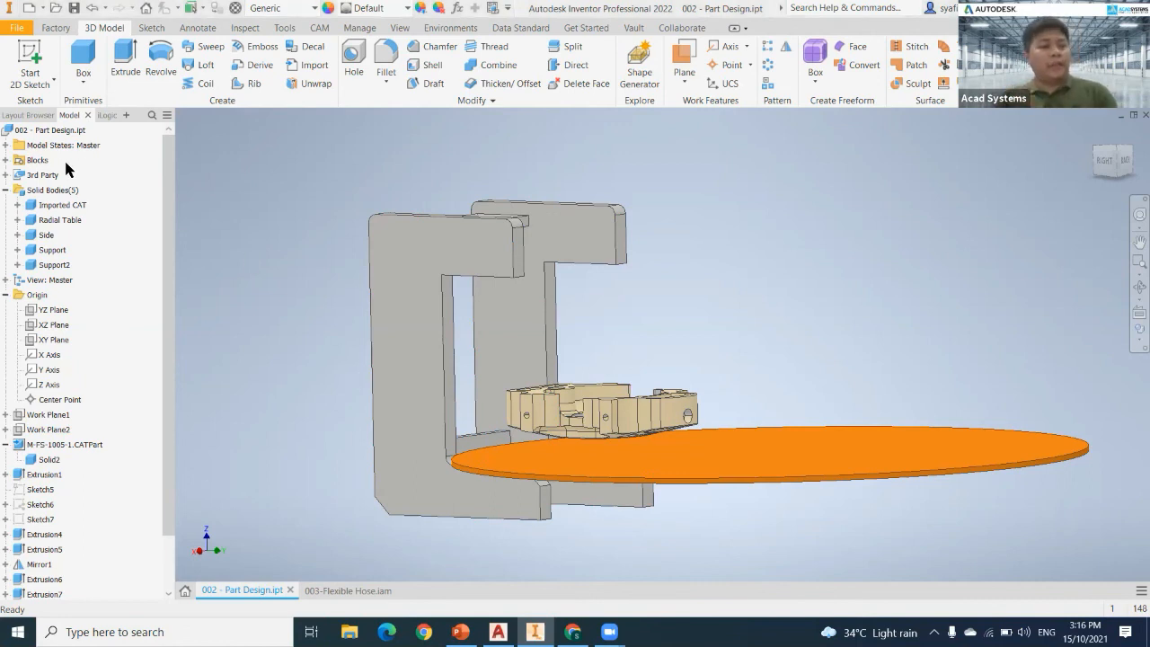
click(76, 132)
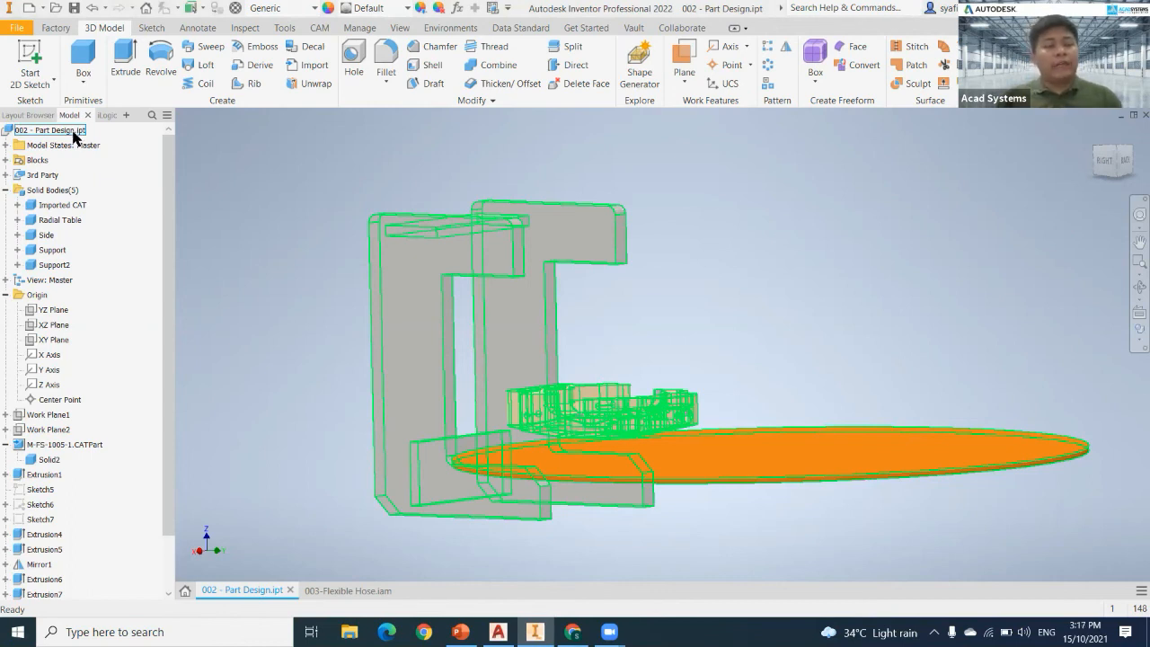
key(Escape)
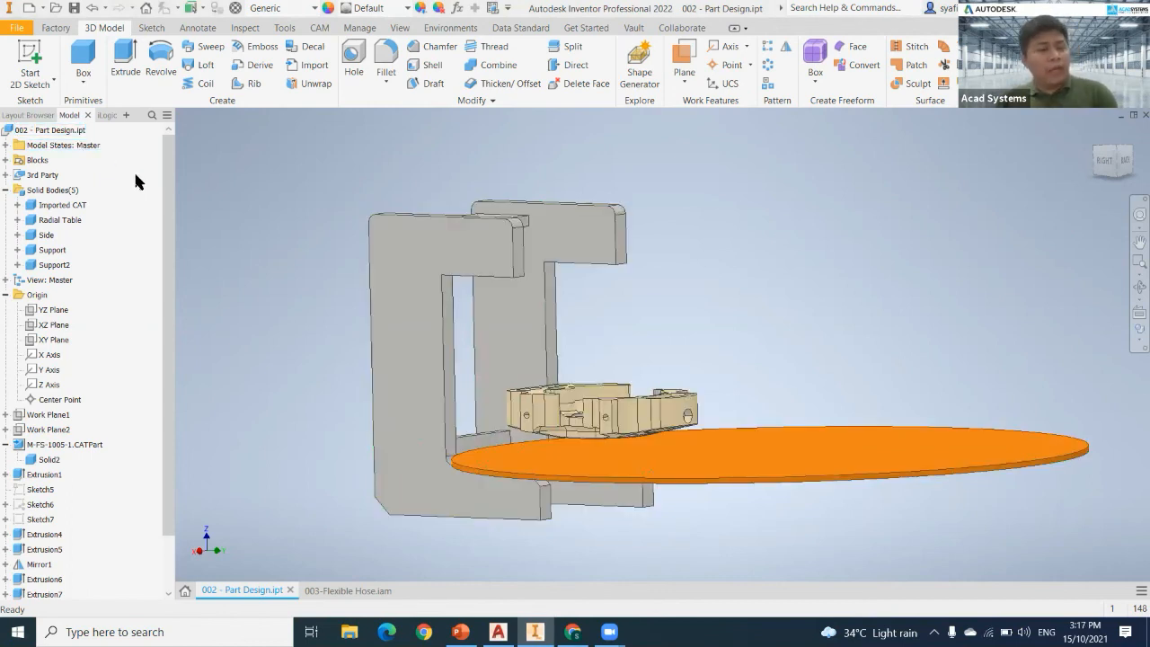
middle_drag(297, 341, 284, 351)
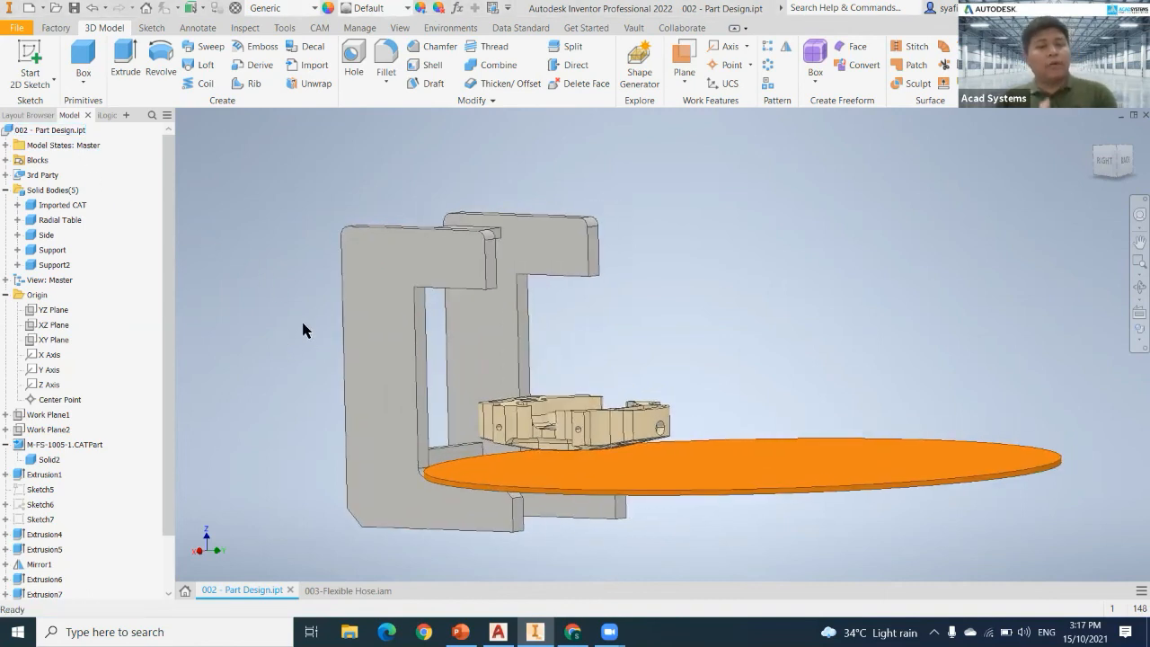
click(508, 296)
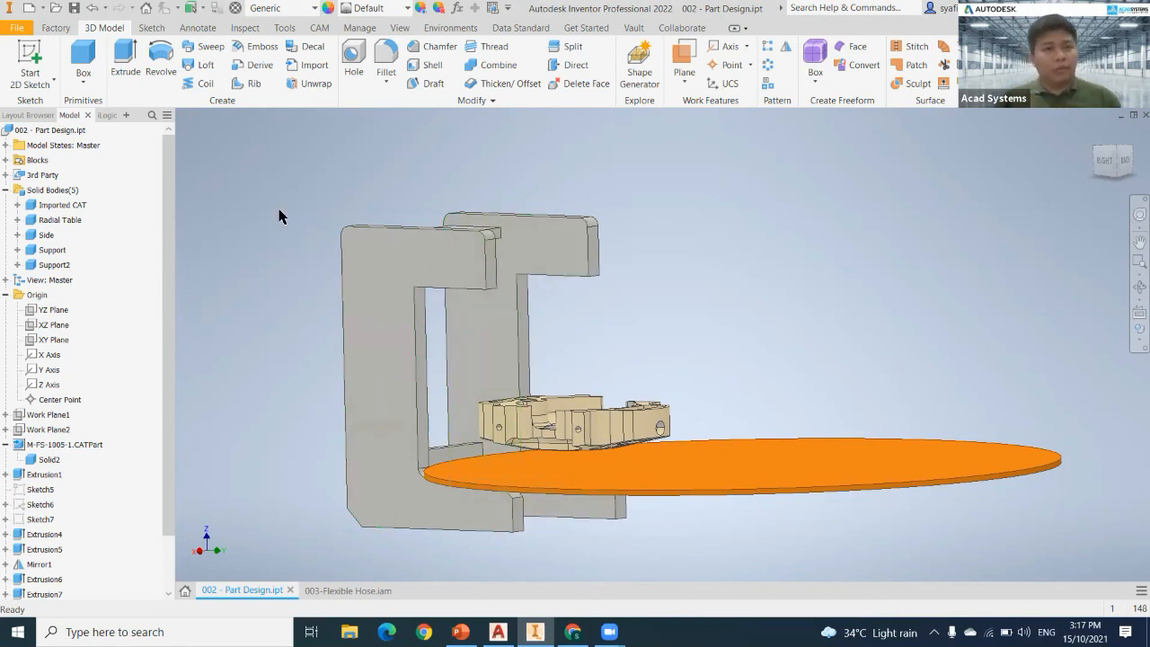
Start Make Components and select the Side, Support and Support2 bodies, leaving out the imported component and the round table.
click(357, 28)
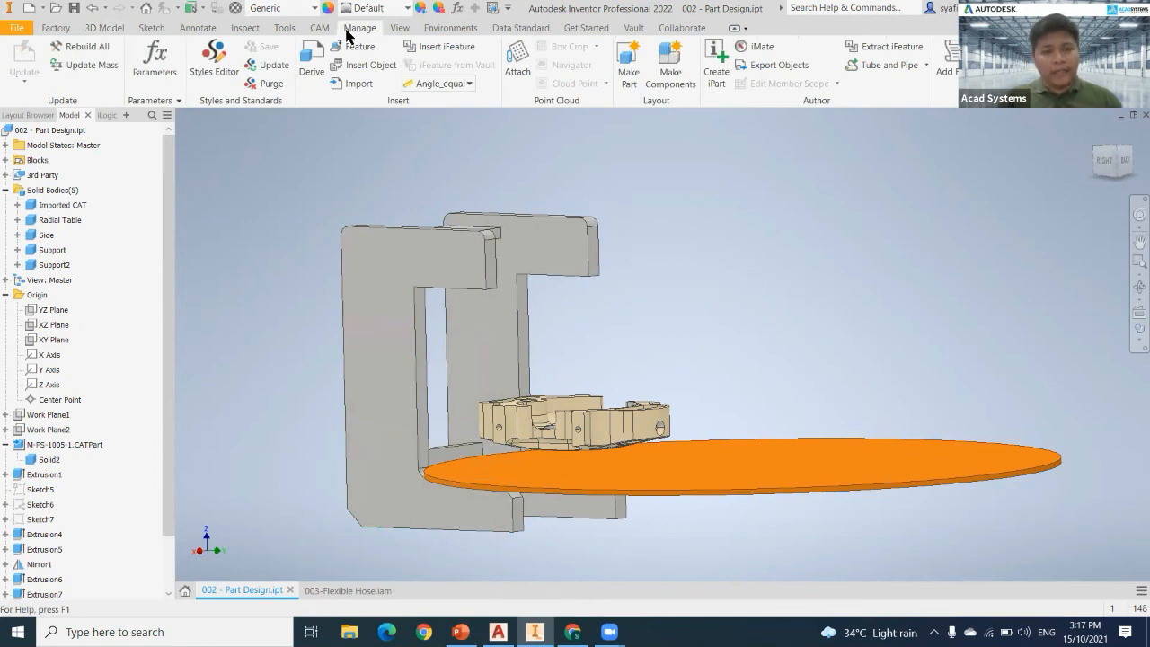
click(667, 79)
middle_drag(905, 245, 837, 325)
middle_drag(838, 325, 932, 298)
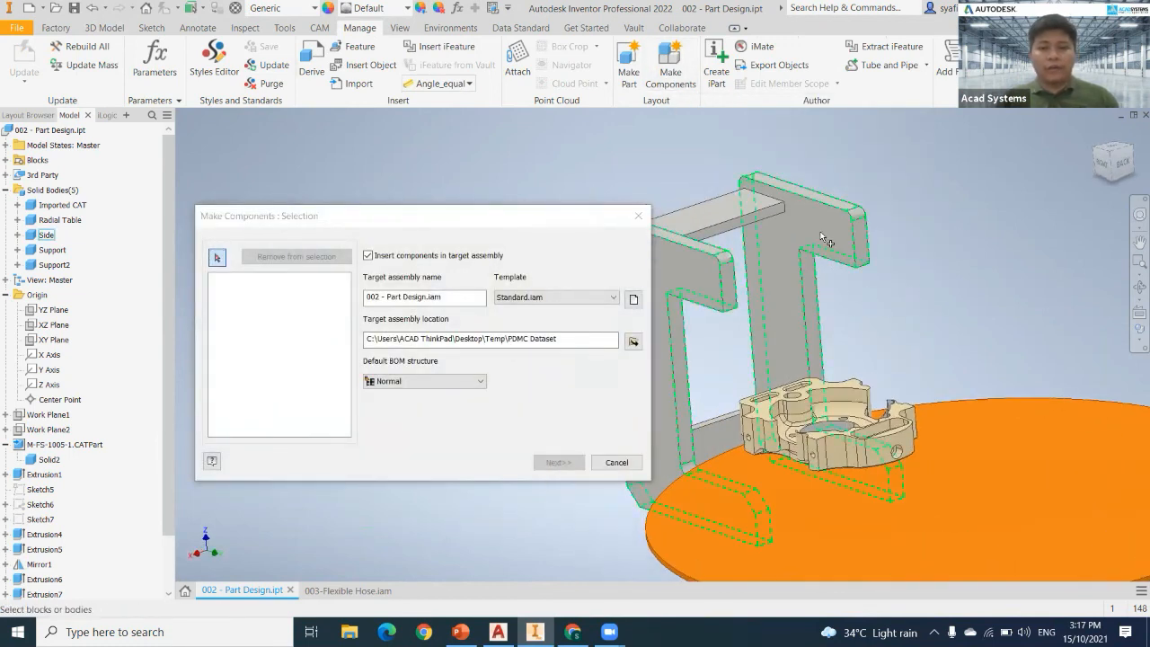
click(824, 240)
click(740, 224)
shift+middle_drag(802, 391, 724, 442)
click(724, 442)
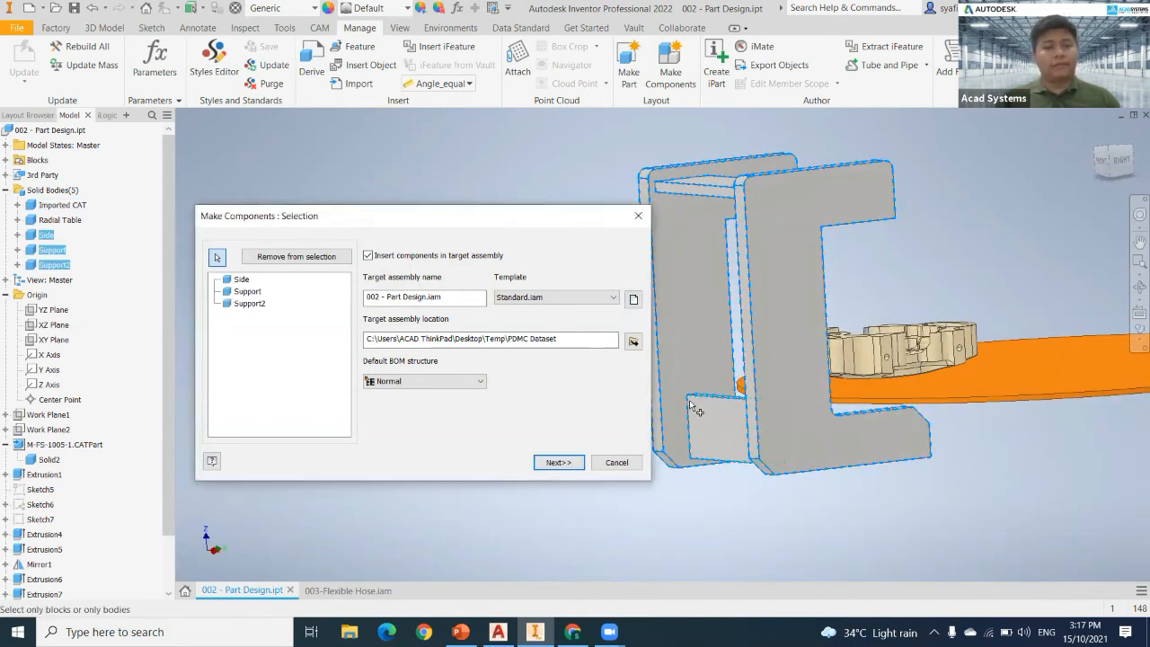
Set the target assembly's template to Metric Standard (mm).iam and generate the three components with their default file names and derive options.
click(634, 299)
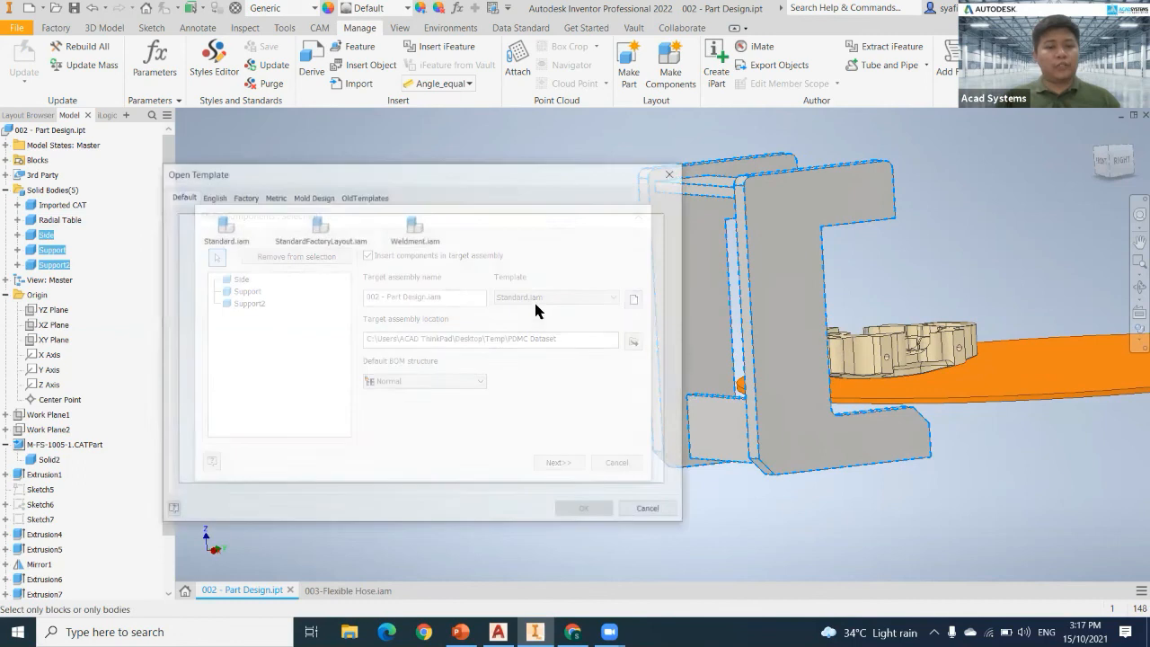
click(274, 195)
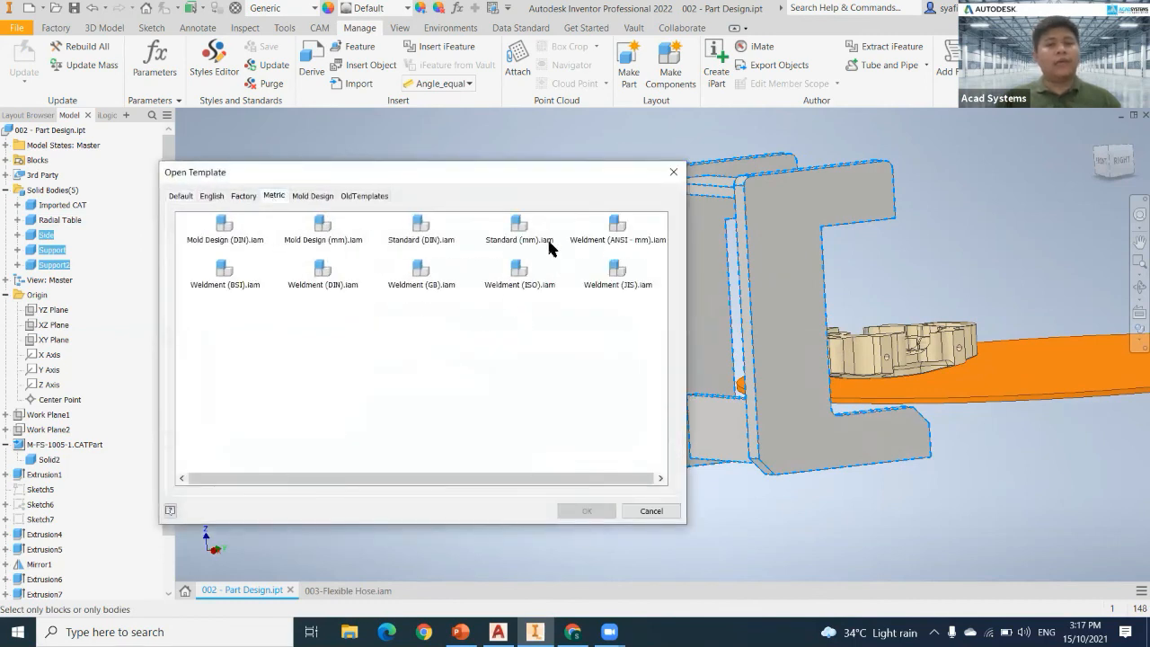
click(524, 236)
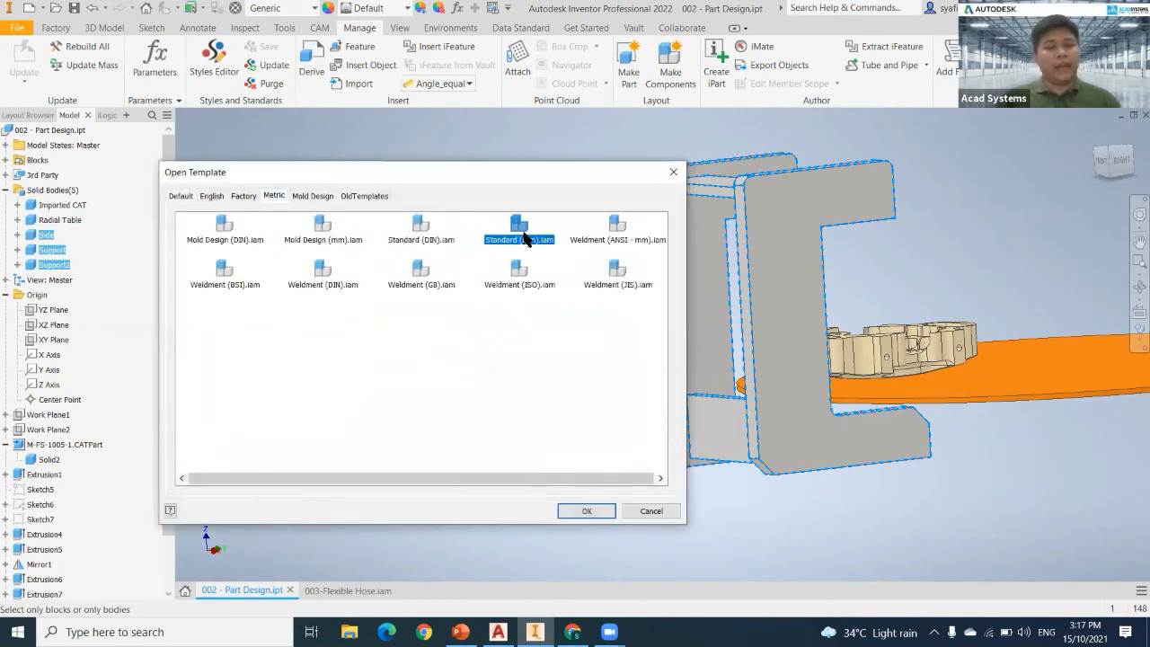
click(580, 514)
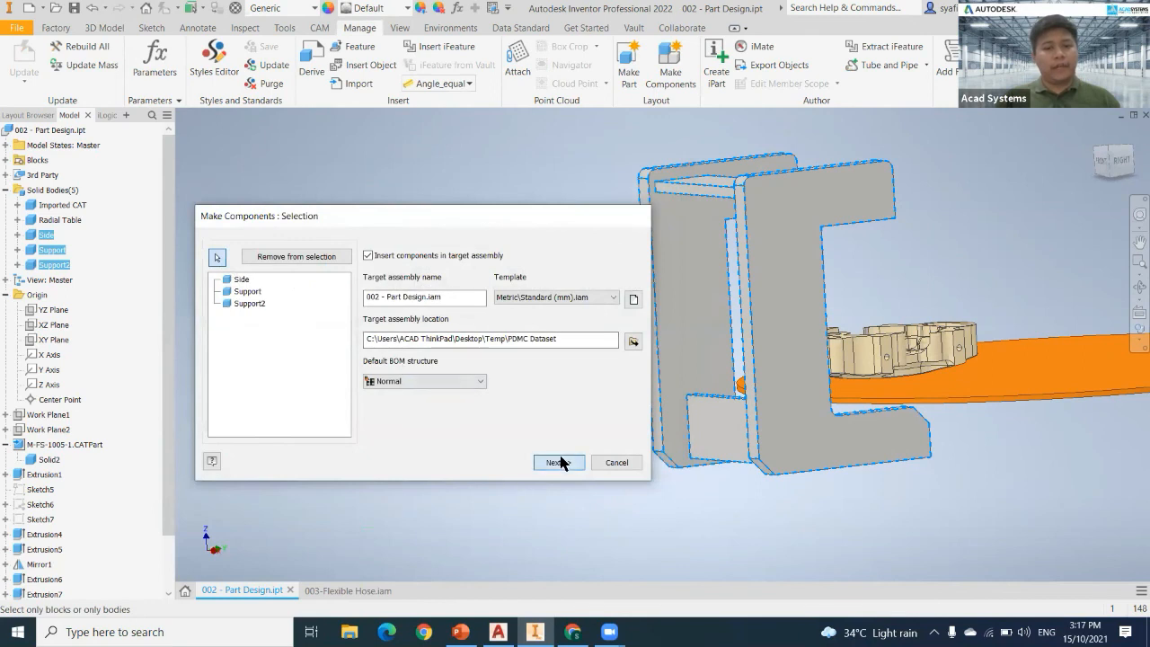
click(559, 462)
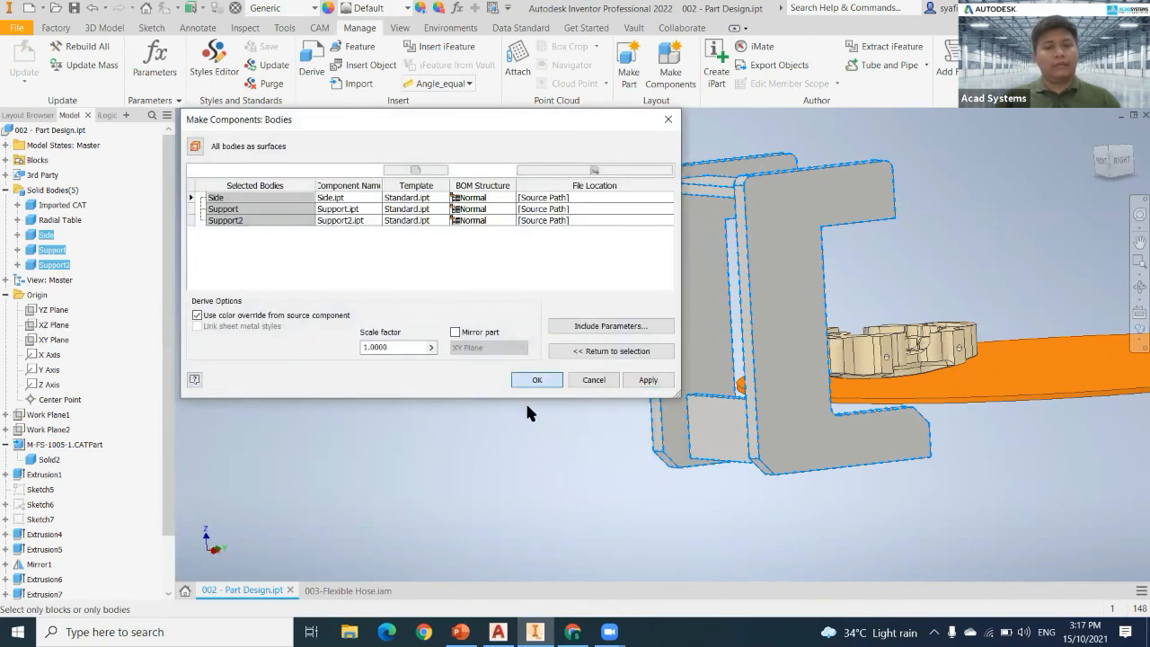
key(Return)
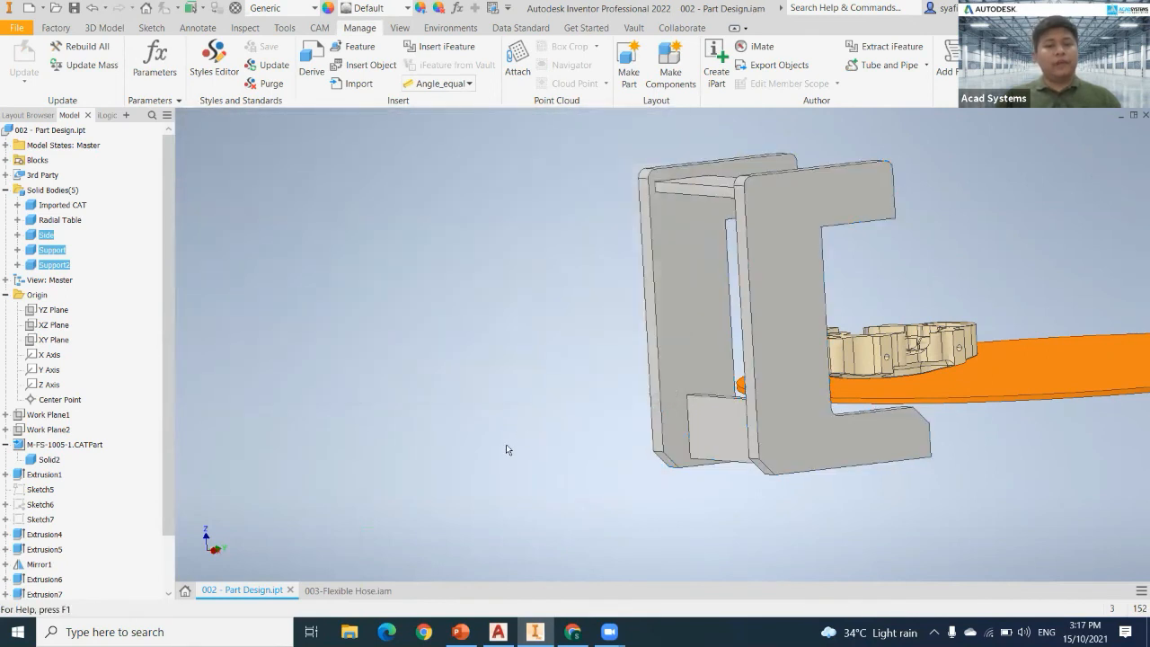
Set the visual style of the new 002 - Part Design.iam assembly to Shaded with edges.
shift+middle_drag(590, 503, 150, 335)
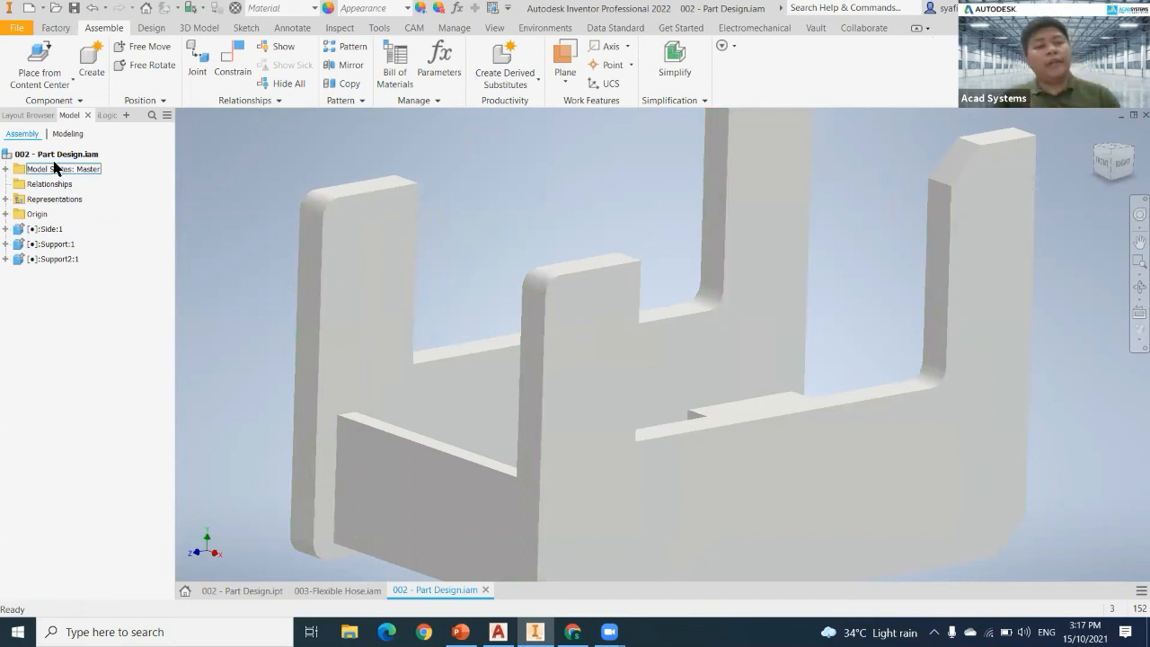
click(1139, 346)
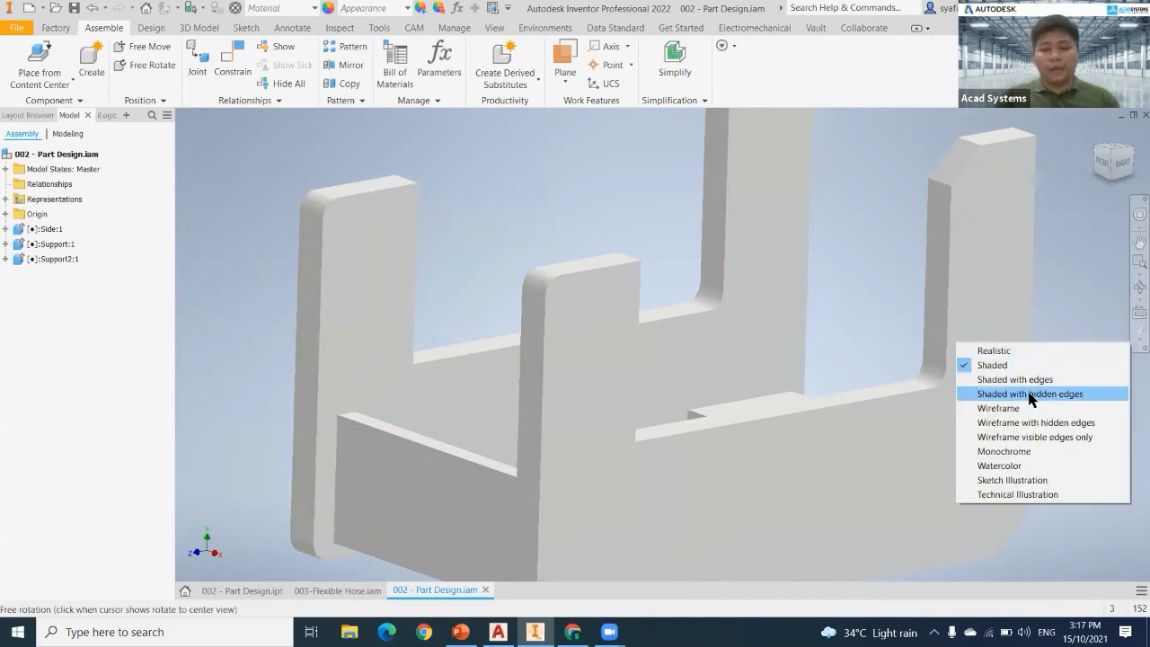
click(1025, 380)
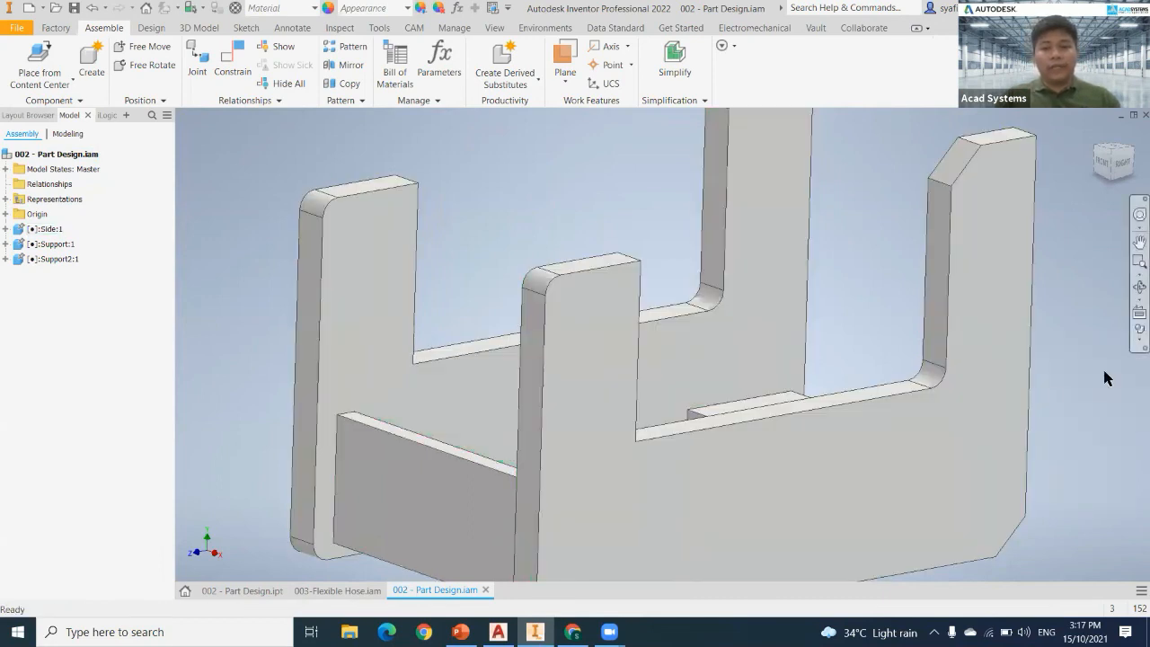
scroll(885, 483, down, 3)
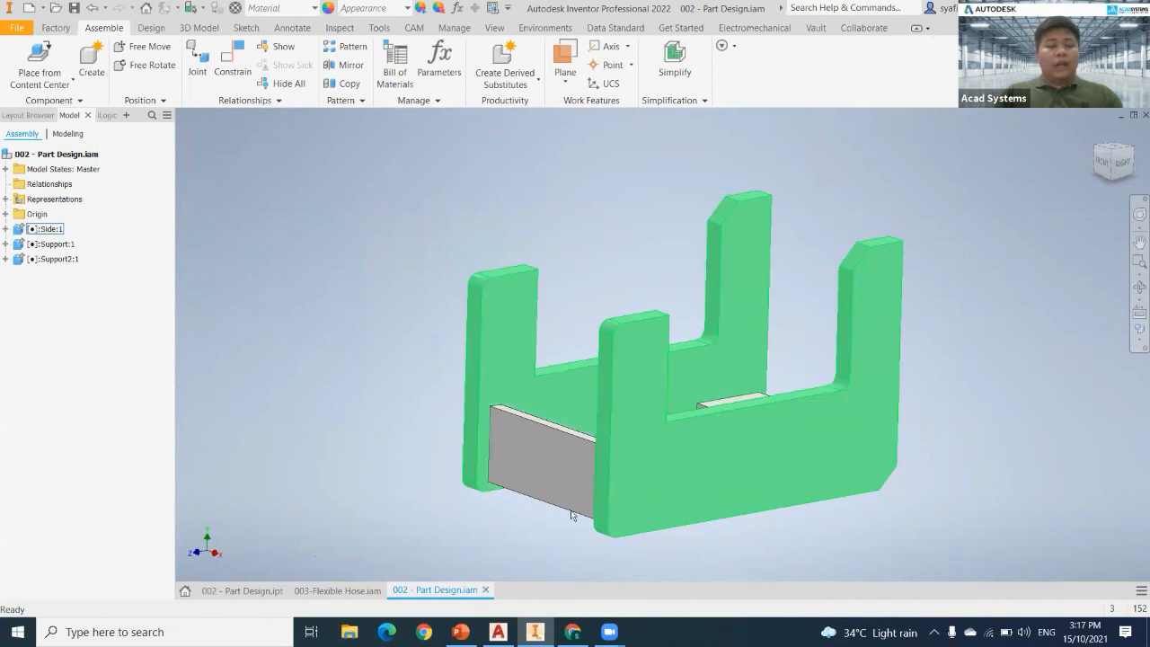
Examine the 003-Flexible Hose.iam machine assembly from several sides, including its existing hoses, cylinders and enclosure.
click(359, 589)
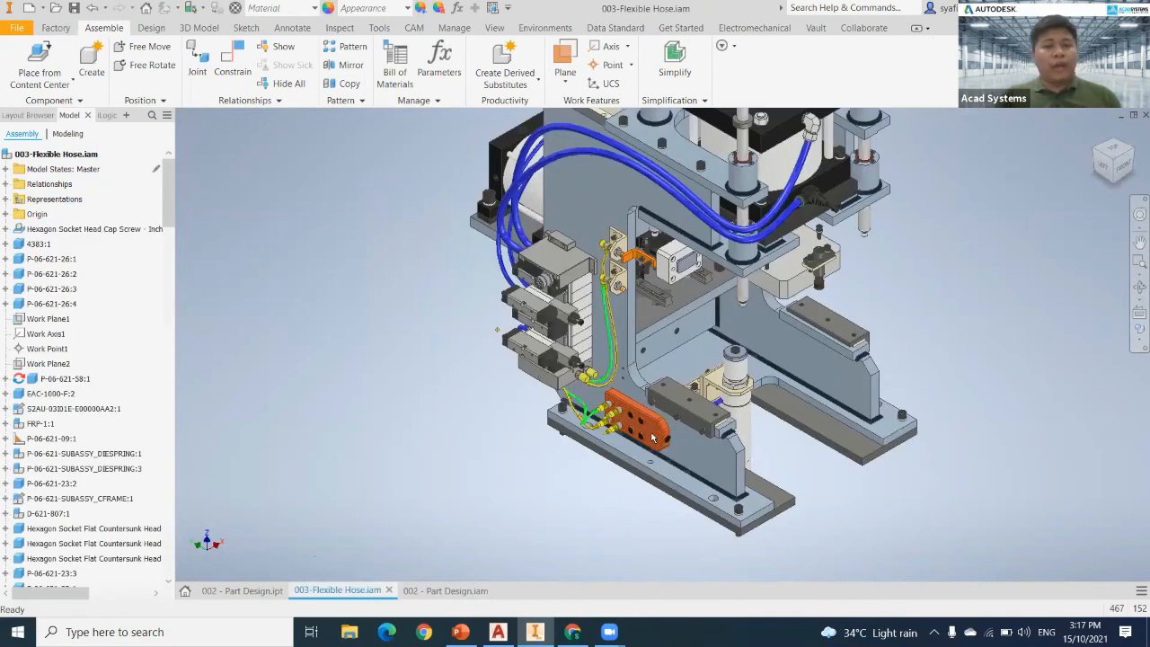
middle_drag(893, 368, 749, 540)
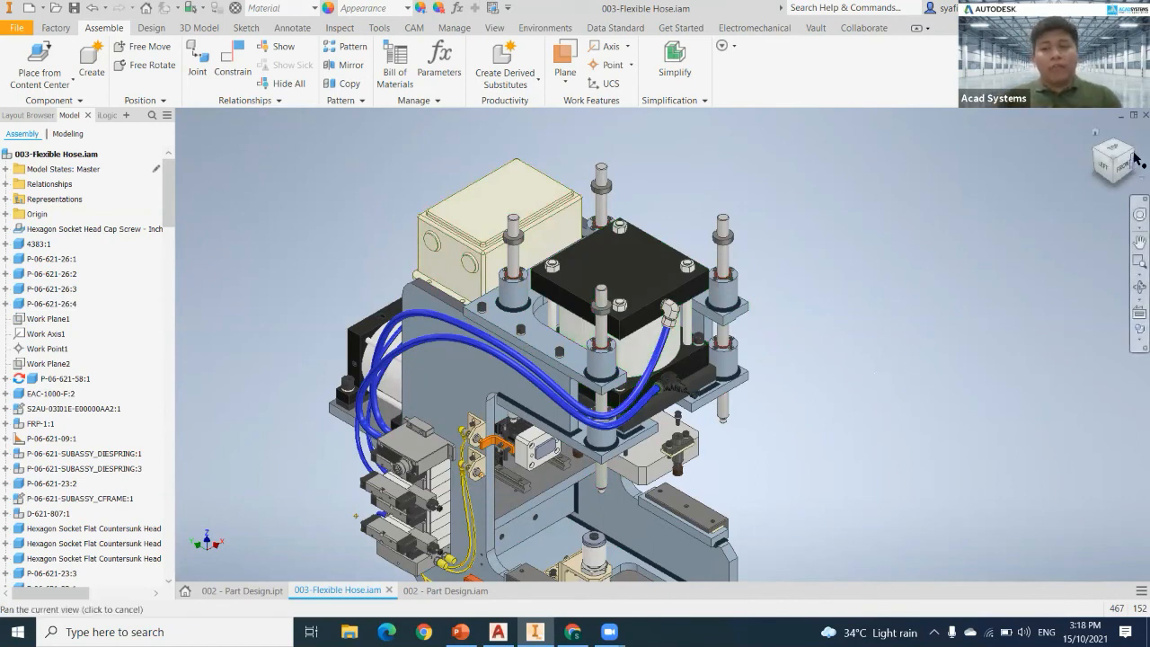
click(1115, 190)
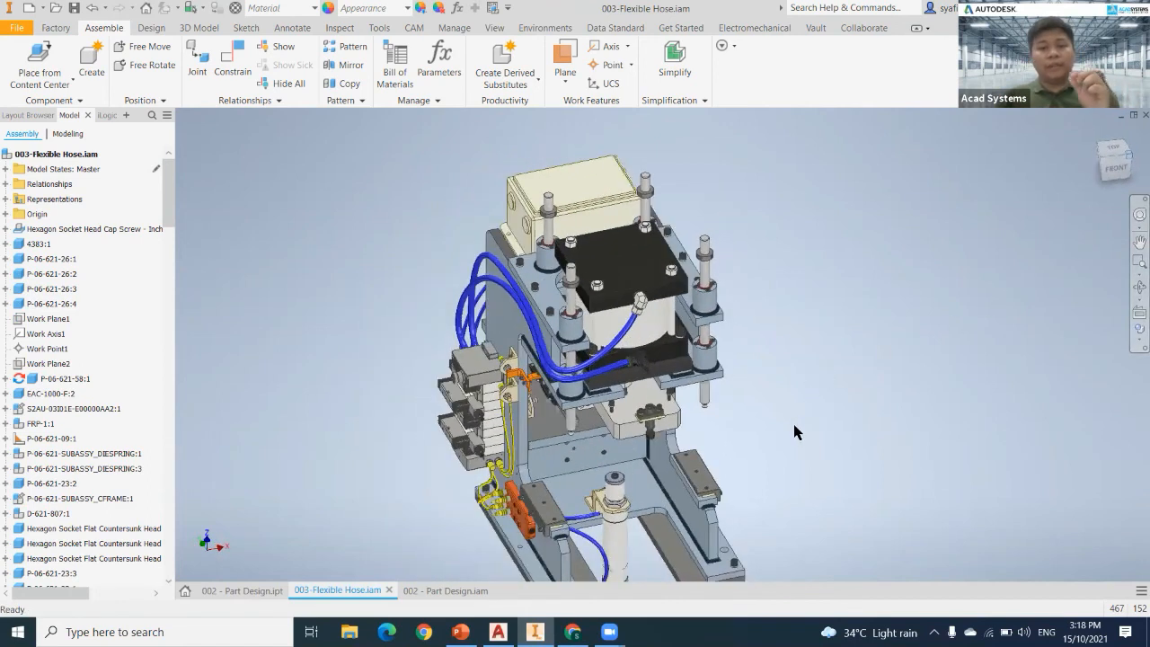
middle_drag(758, 440, 720, 453)
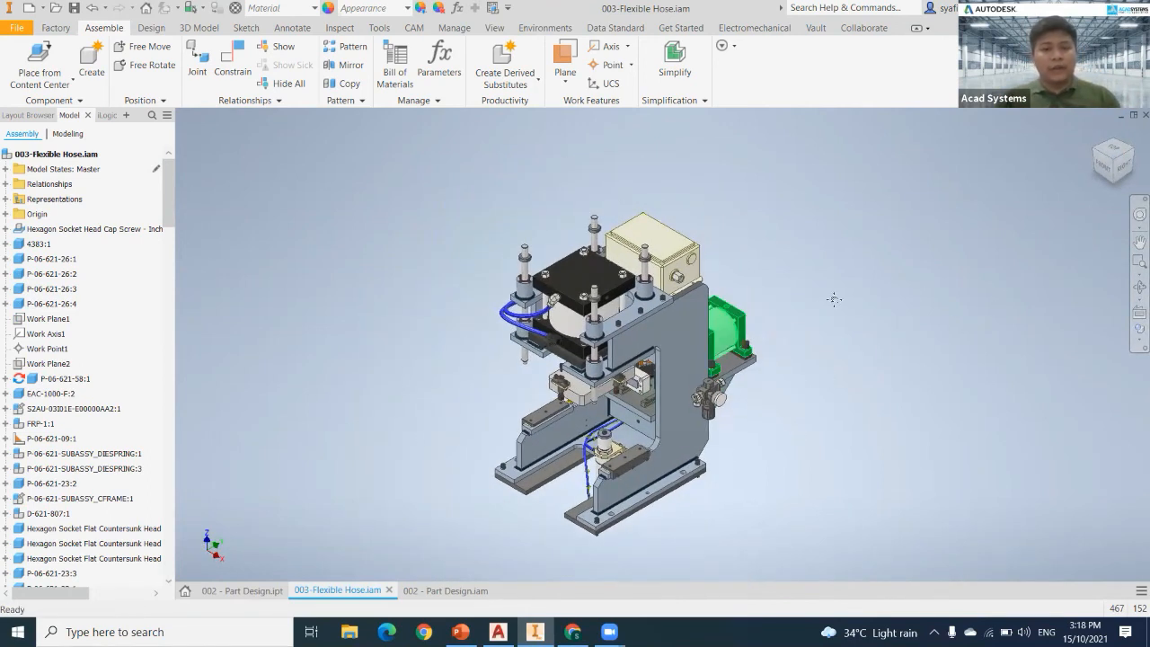
scroll(791, 383, up, 6)
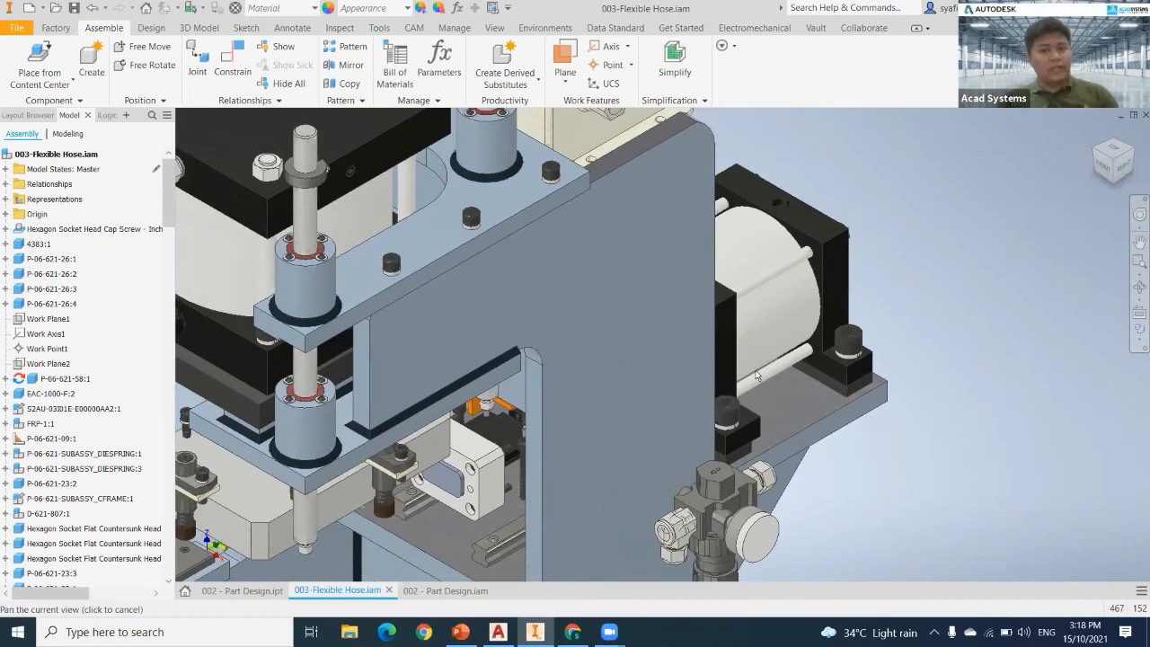
scroll(760, 377, down, 8)
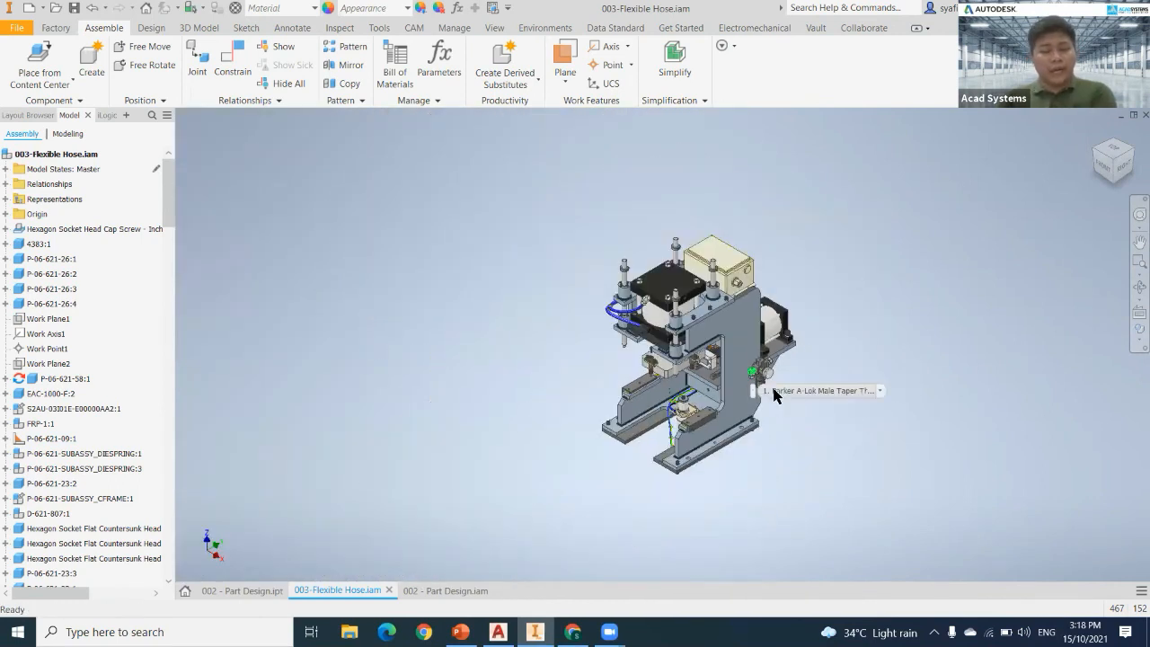
middle_drag(822, 359, 818, 375)
scroll(820, 376, up, 5)
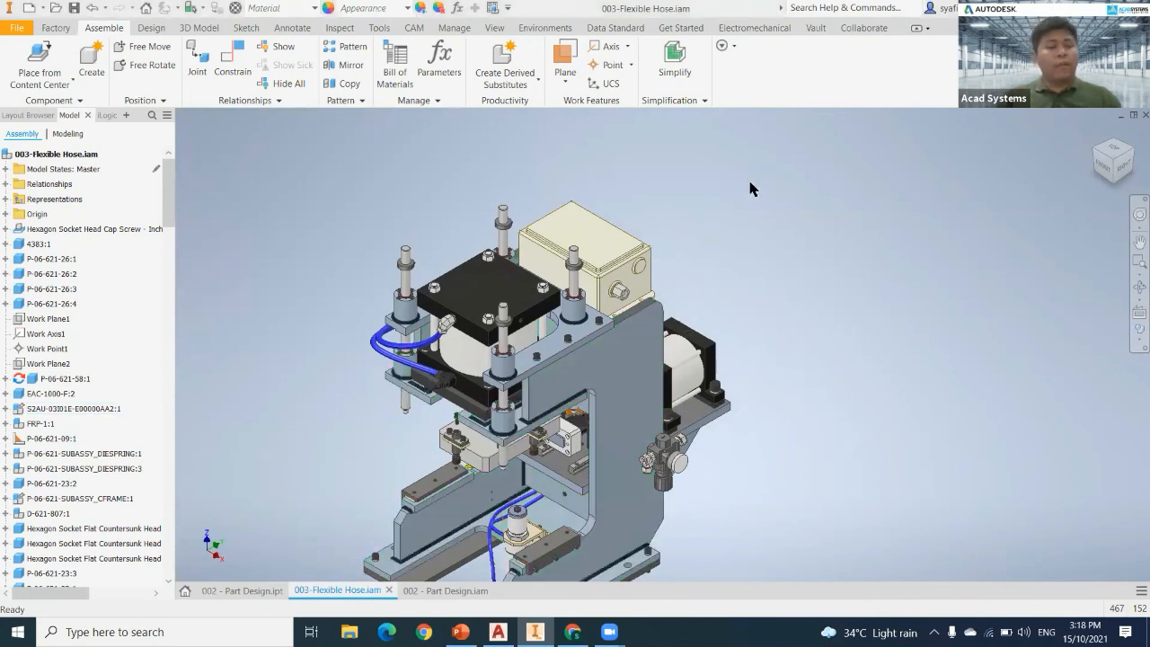
scroll(658, 294, up, 2)
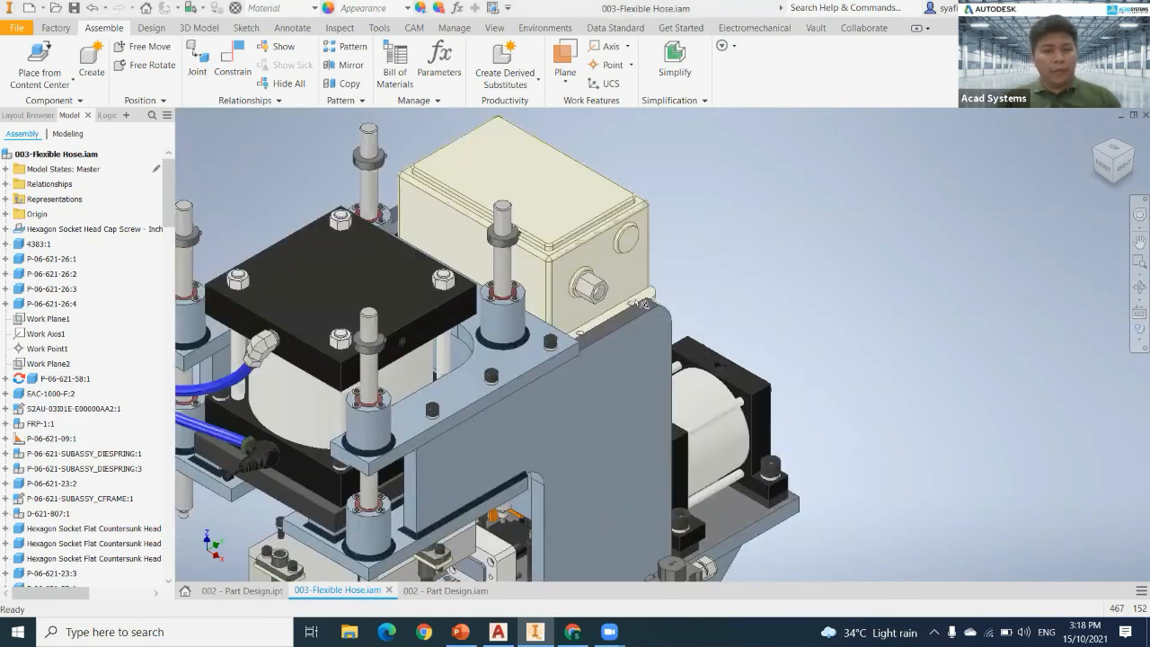
middle_drag(642, 451, 663, 230)
middle_drag(865, 441, 856, 575)
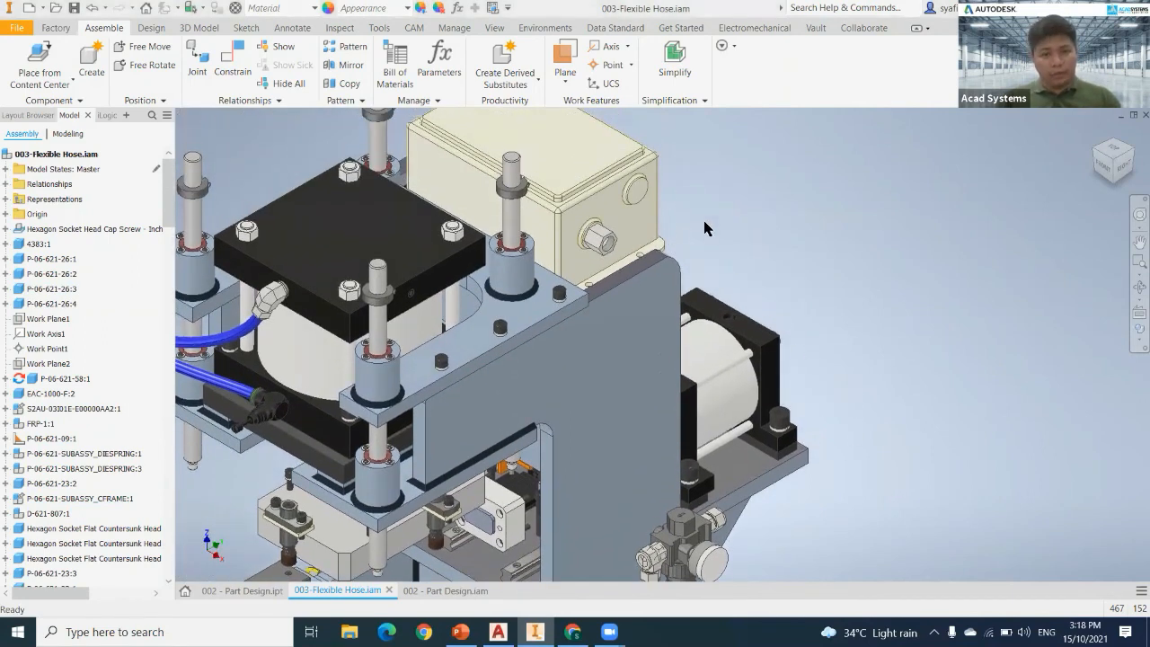
Create a tube and pipe run in the machine assembly, keeping the default run file names and locations.
click(532, 29)
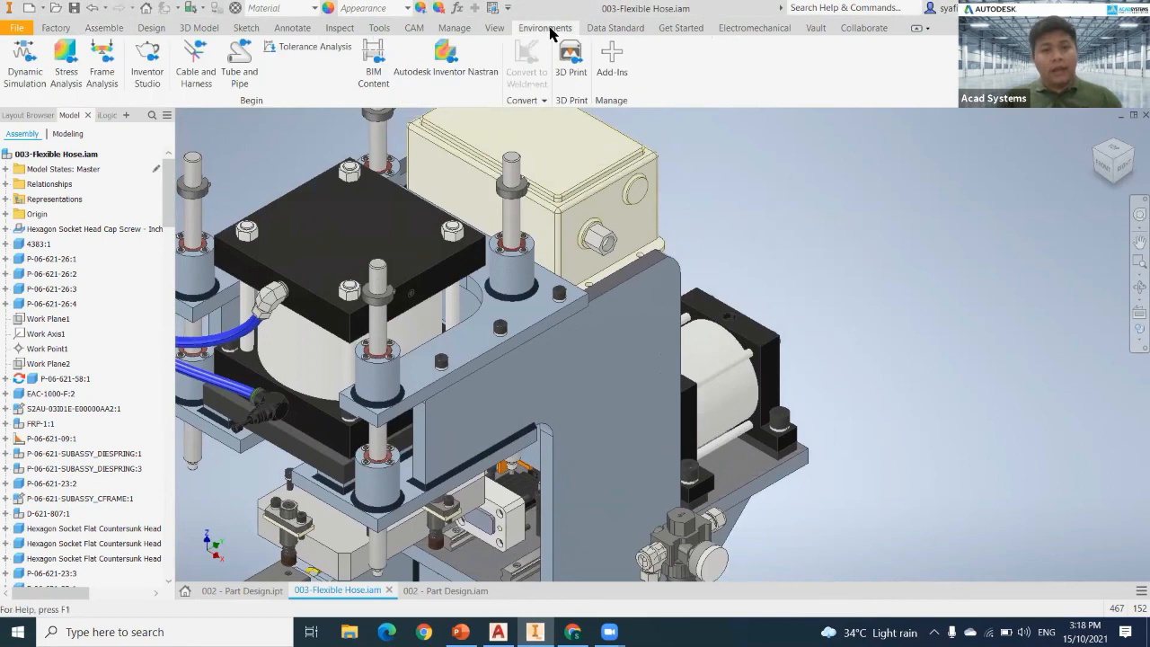
click(241, 79)
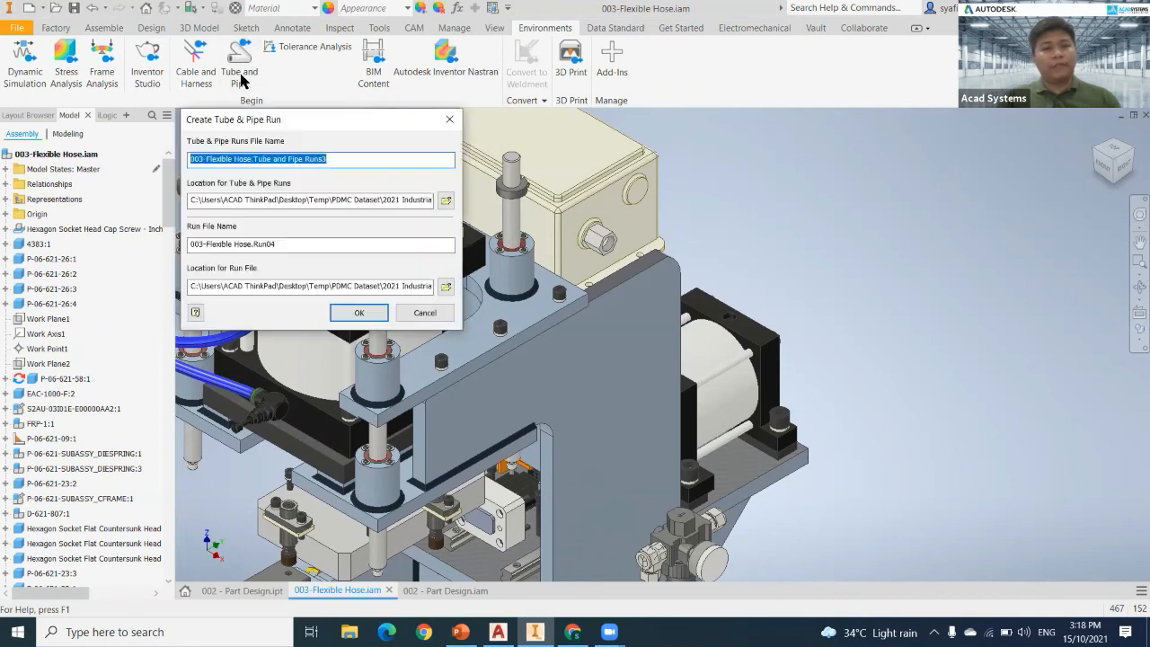
click(608, 188)
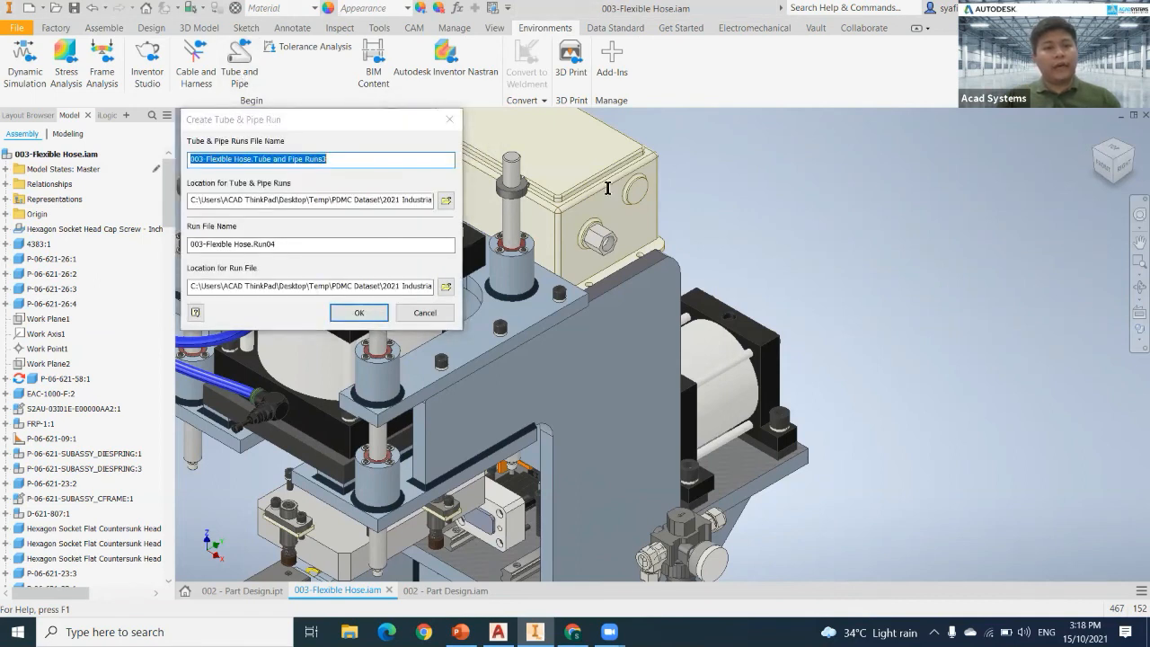
key(Return)
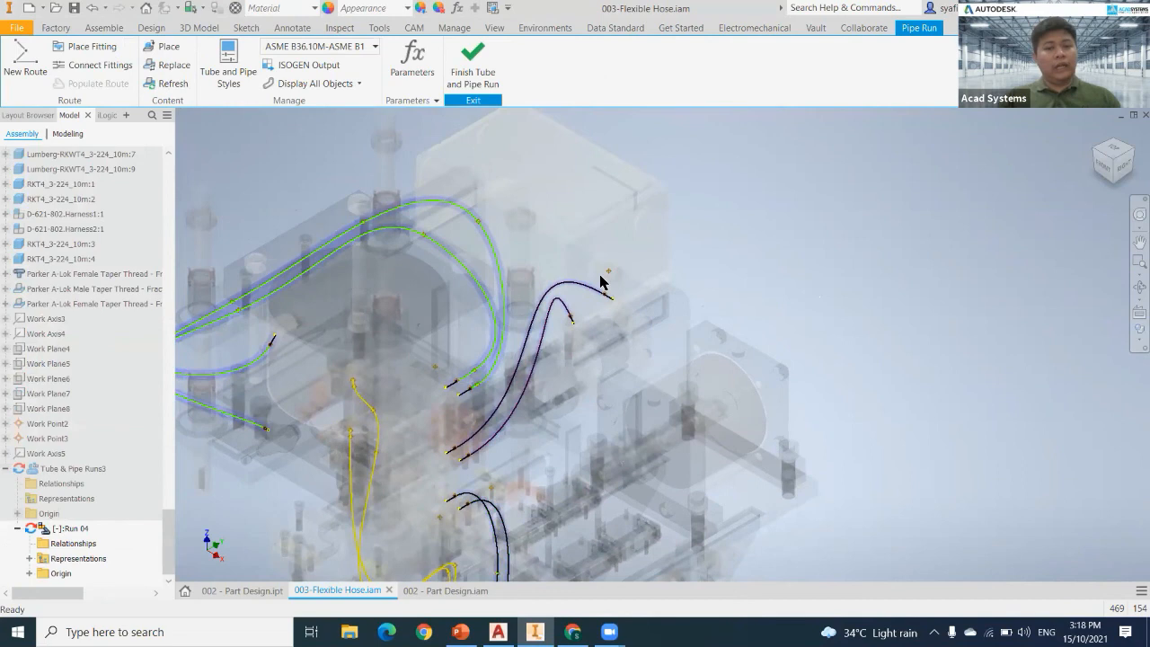
scroll(629, 284, down, 3)
middle_drag(678, 287, 728, 246)
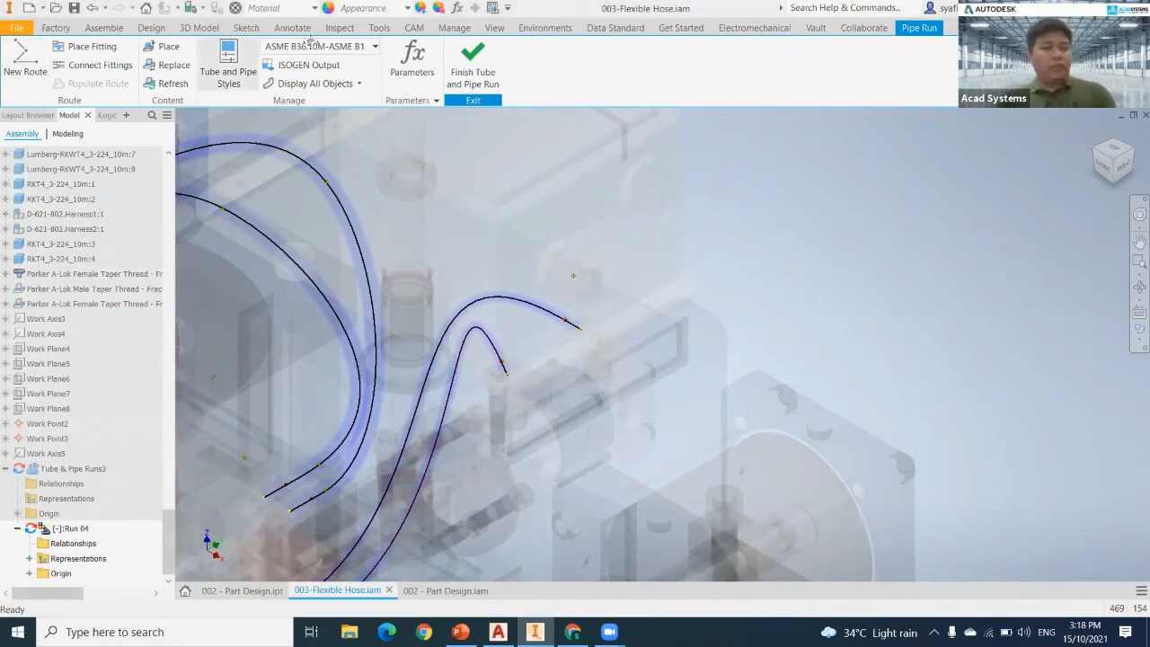
Create a new route in Run 04, keeping the ASME B36.10M-ASME B16.11 style and the default route part file name.
click(330, 46)
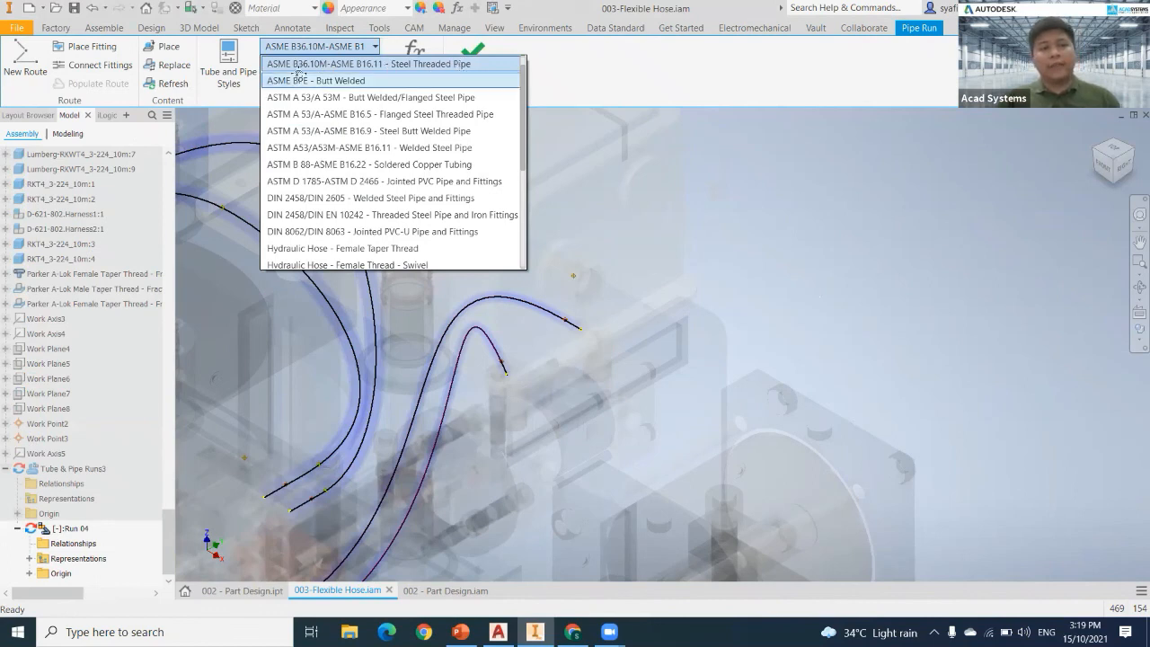
click(25, 60)
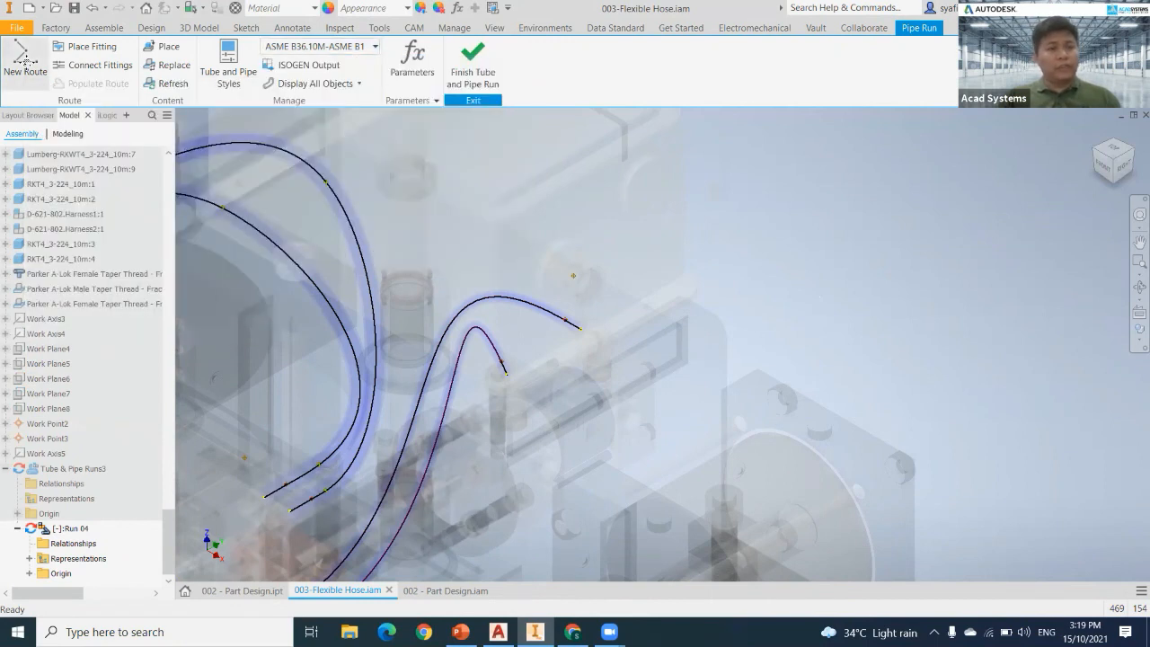
click(25, 60)
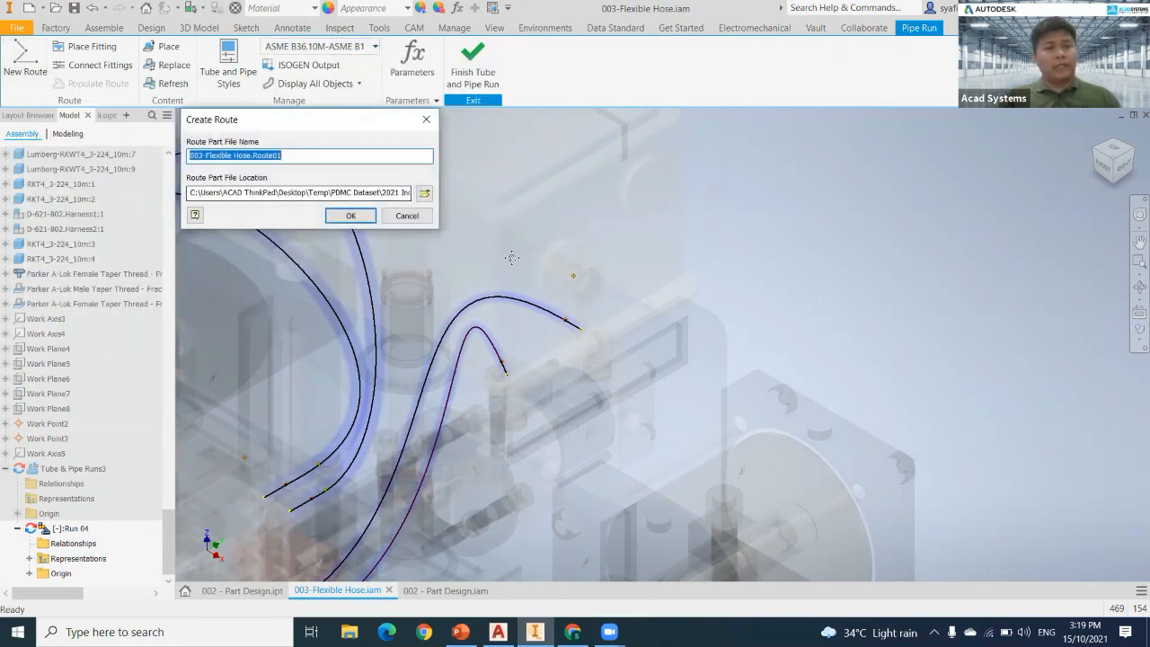
click(351, 216)
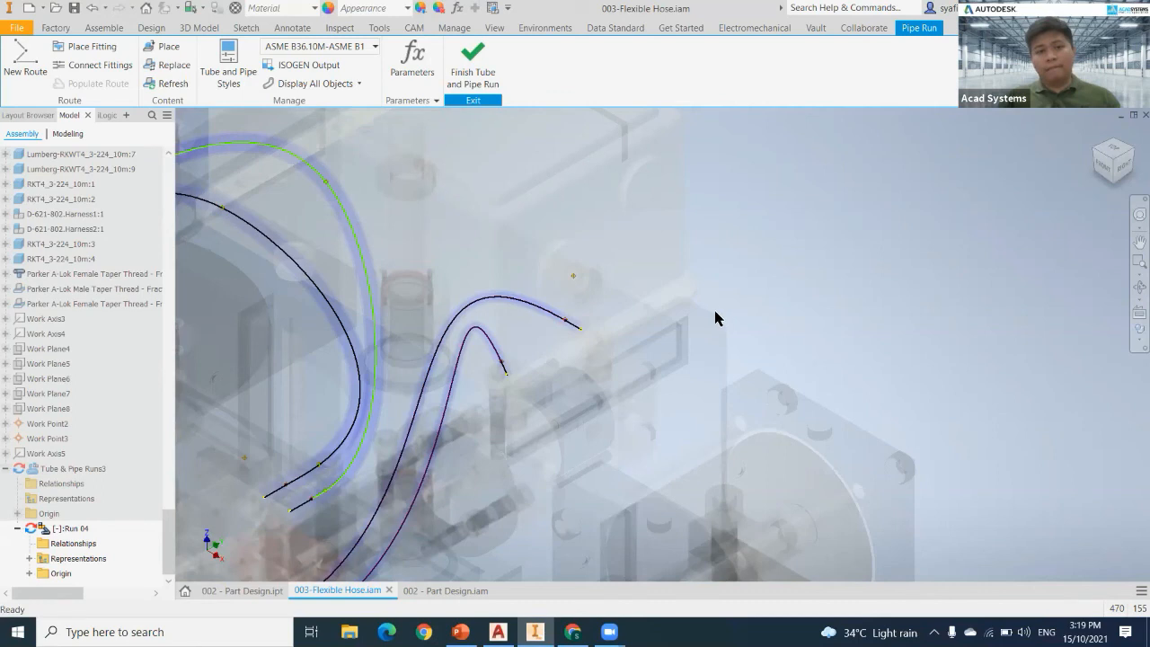
Place a grounded point for the route at the work point on the side of the enclosure.
middle_drag(747, 274, 701, 260)
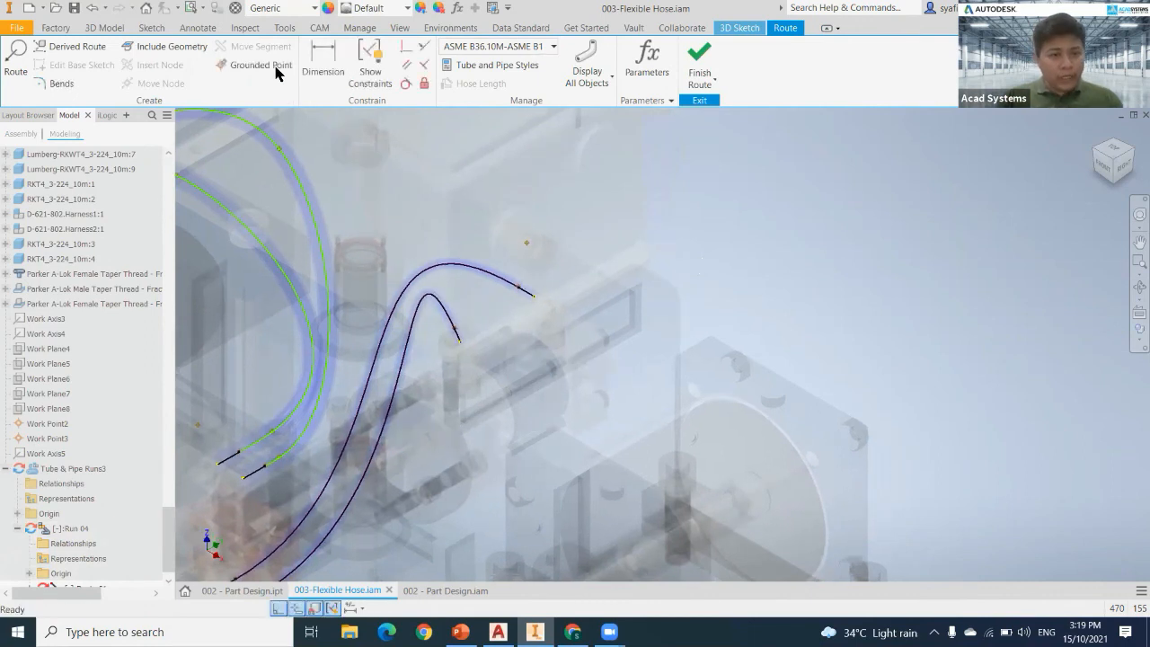
scroll(363, 241, up, 3)
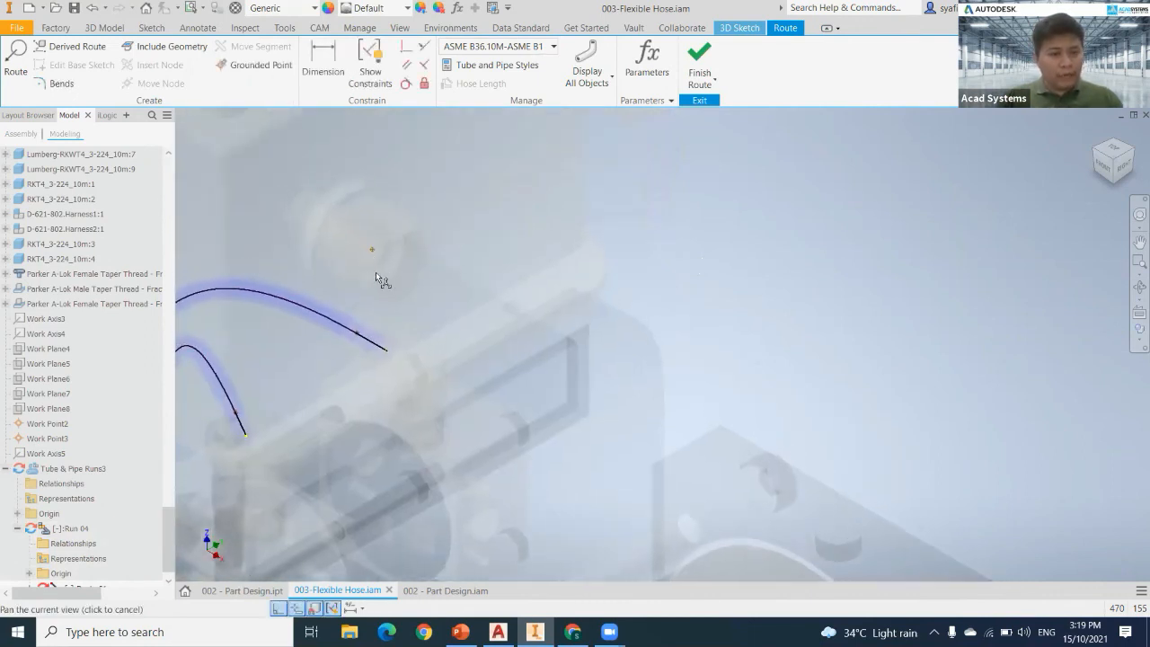
key(semicolon)
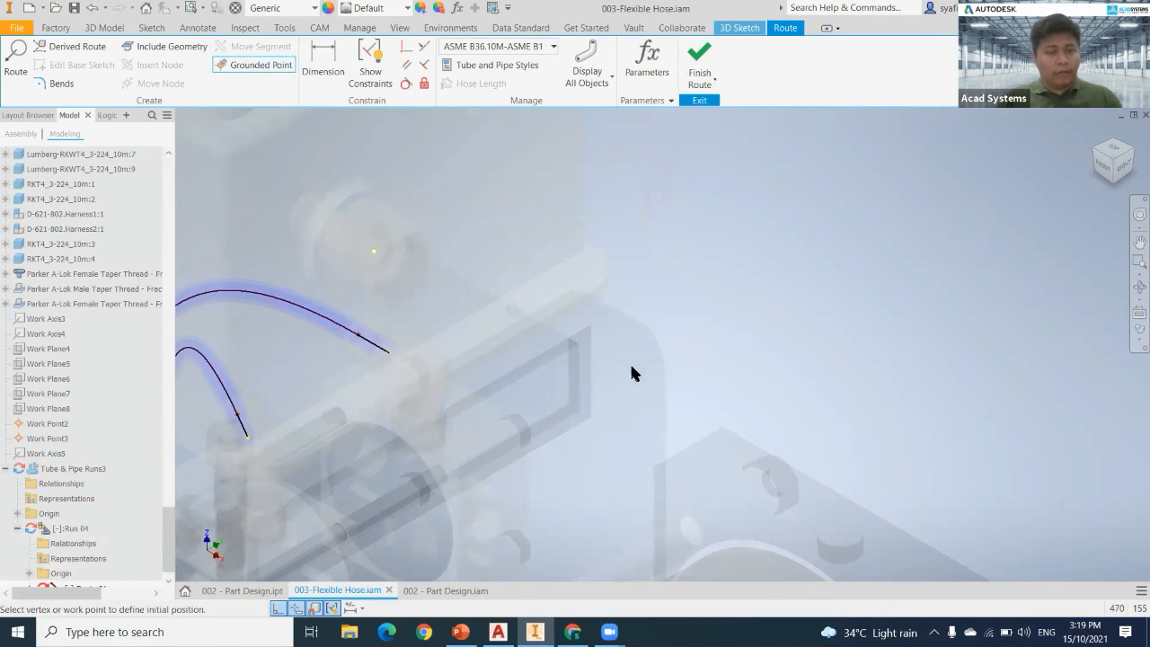
key(Escape)
key(F5)
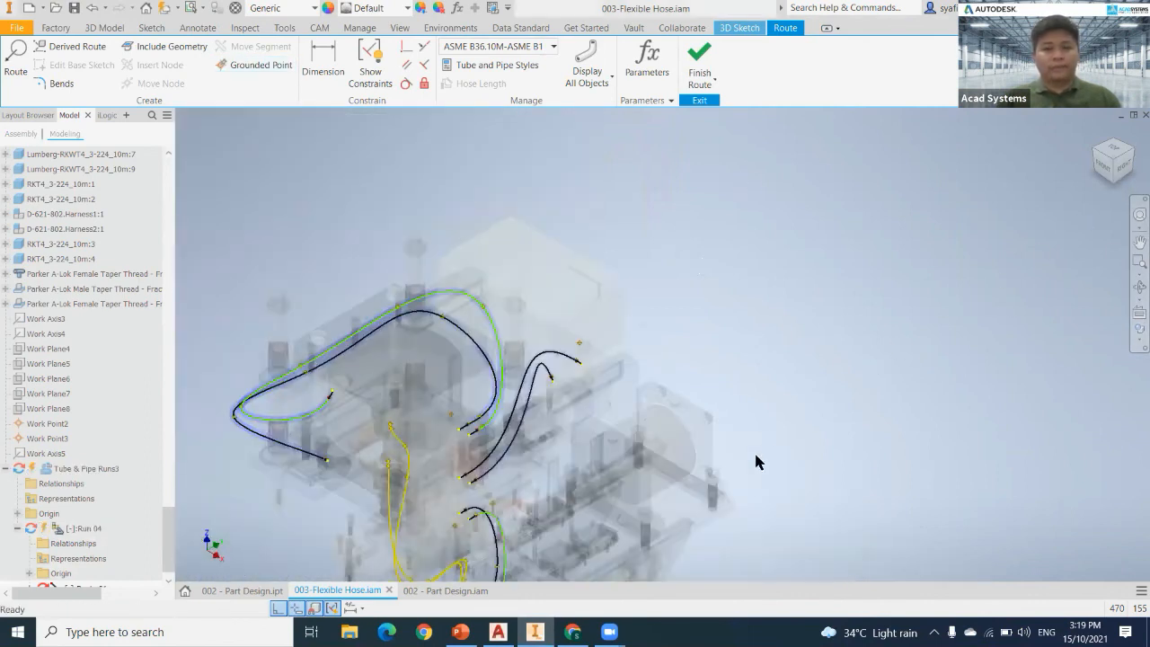
Place a second grounded point for the route at the point just below the two hose ends low on the machine's side.
shift+middle_drag(796, 450, 642, 504)
shift+middle_drag(644, 456, 595, 480)
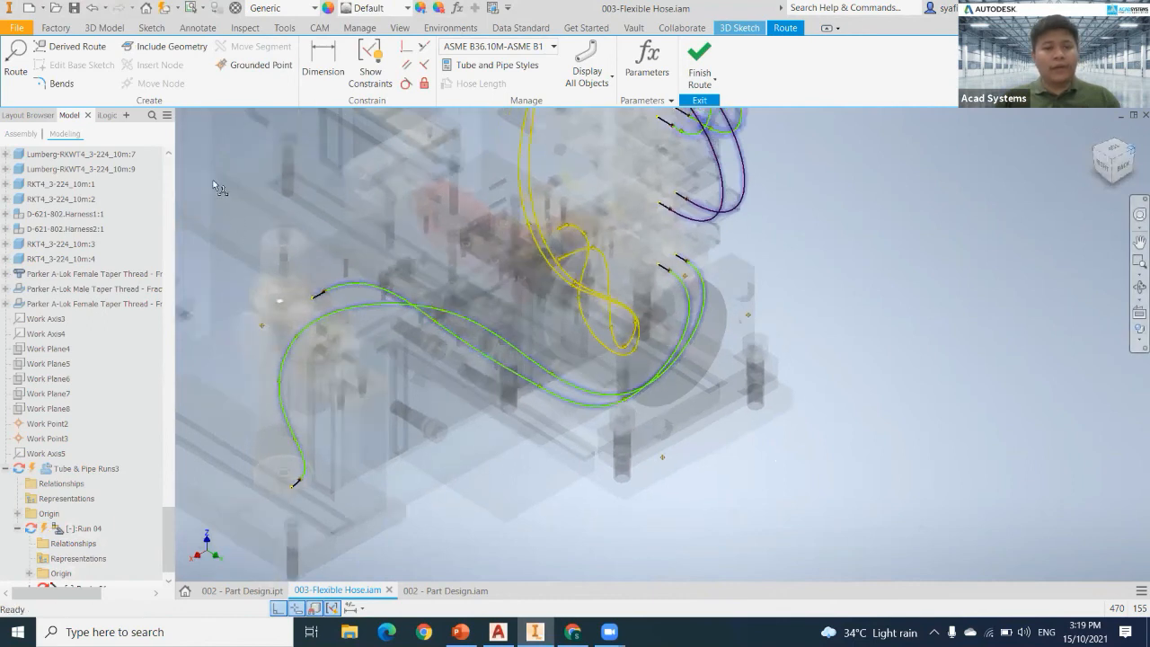
key(F6)
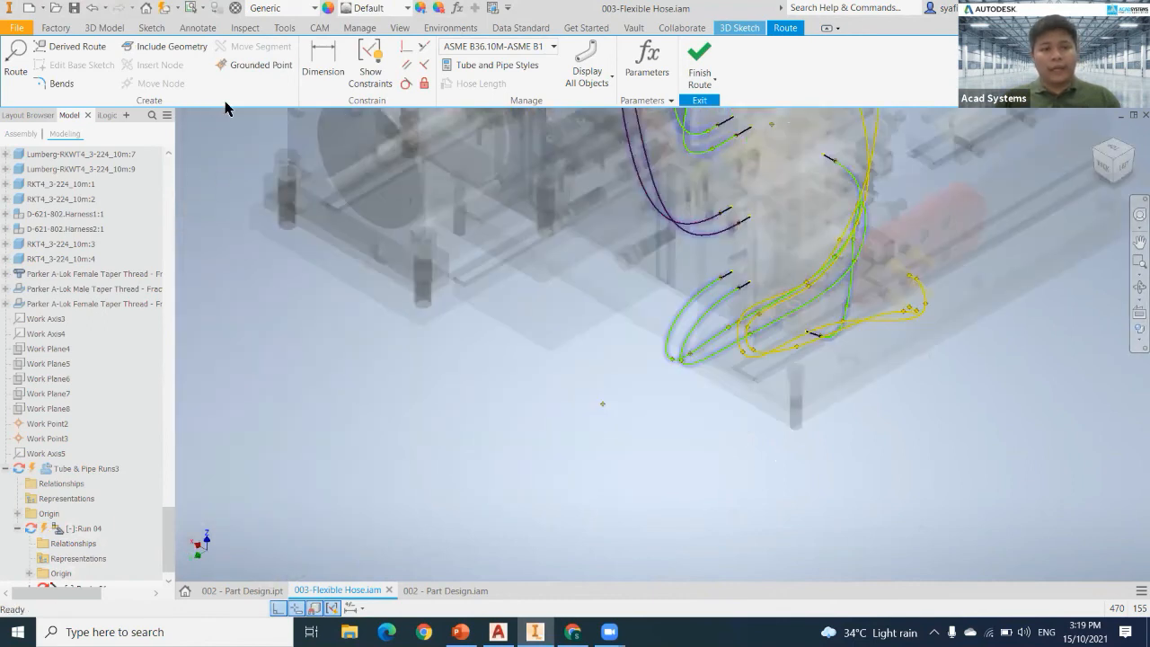
click(260, 67)
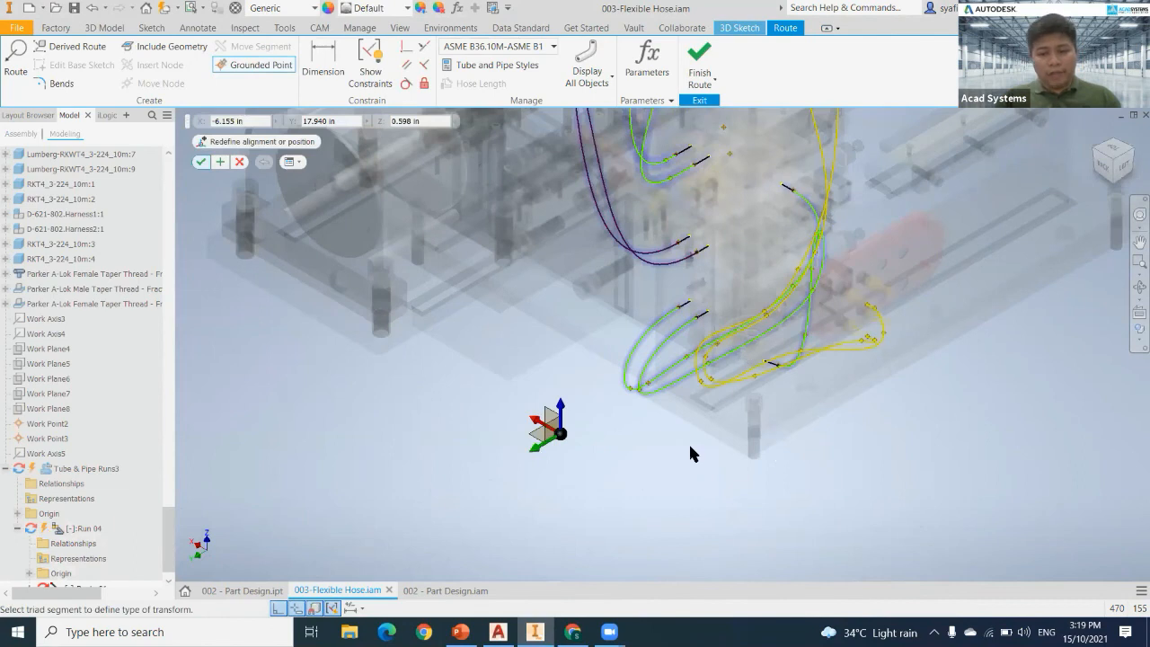
key(Escape)
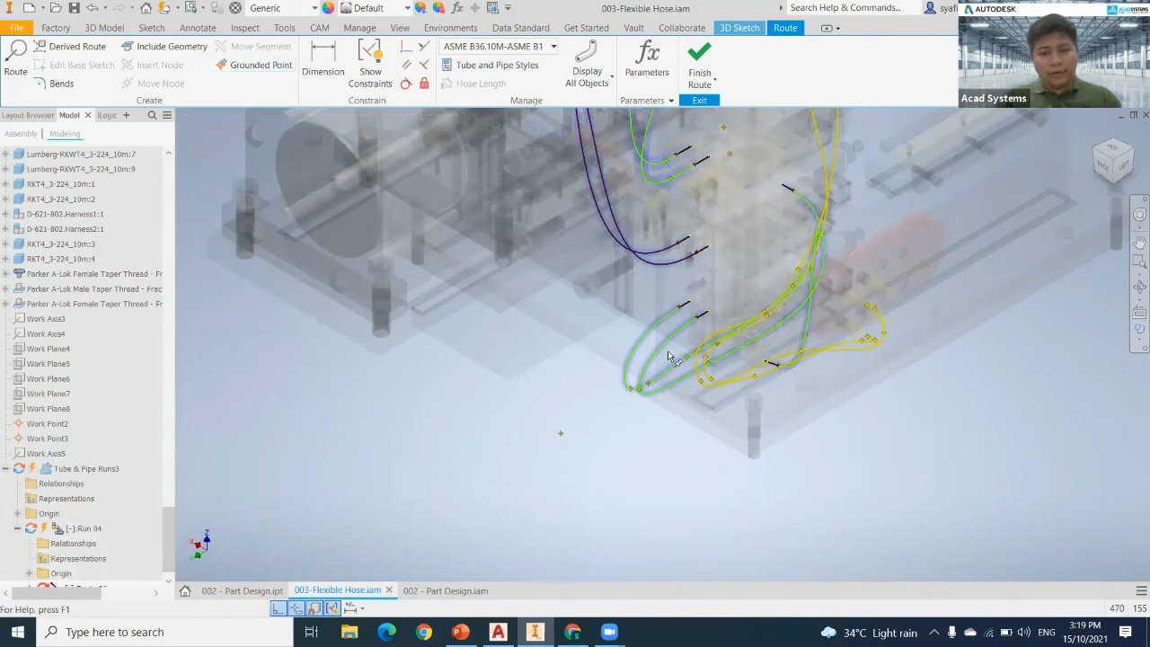
scroll(744, 310, up, 3)
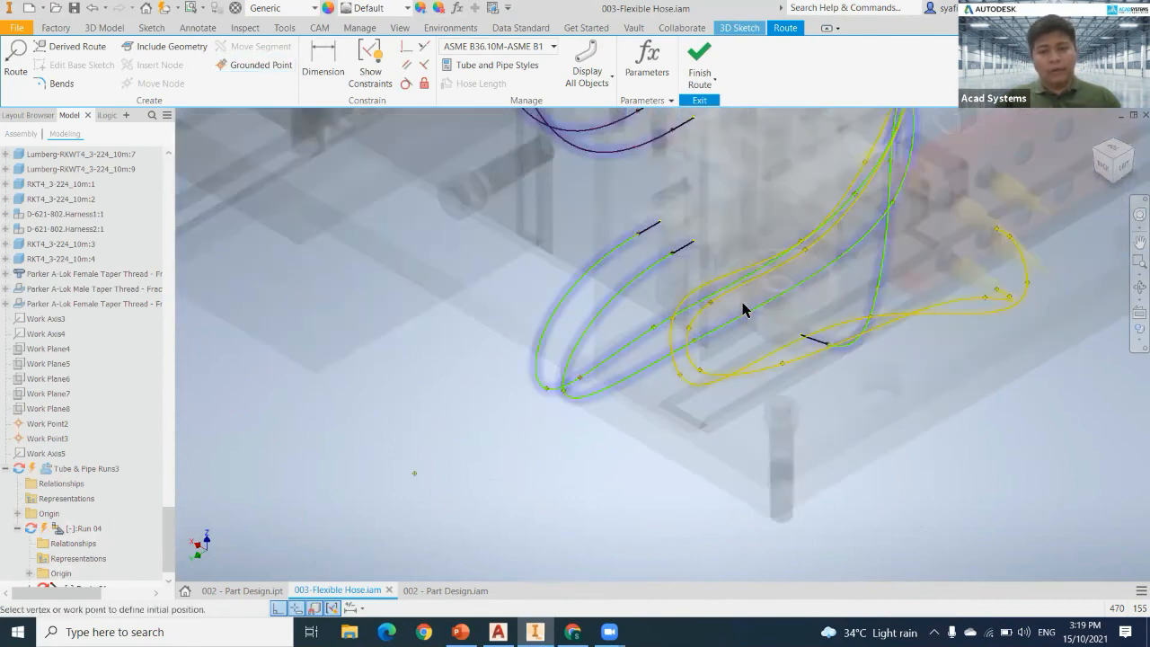
shift+middle_drag(761, 339, 759, 294)
shift+middle_drag(226, 166, 208, 165)
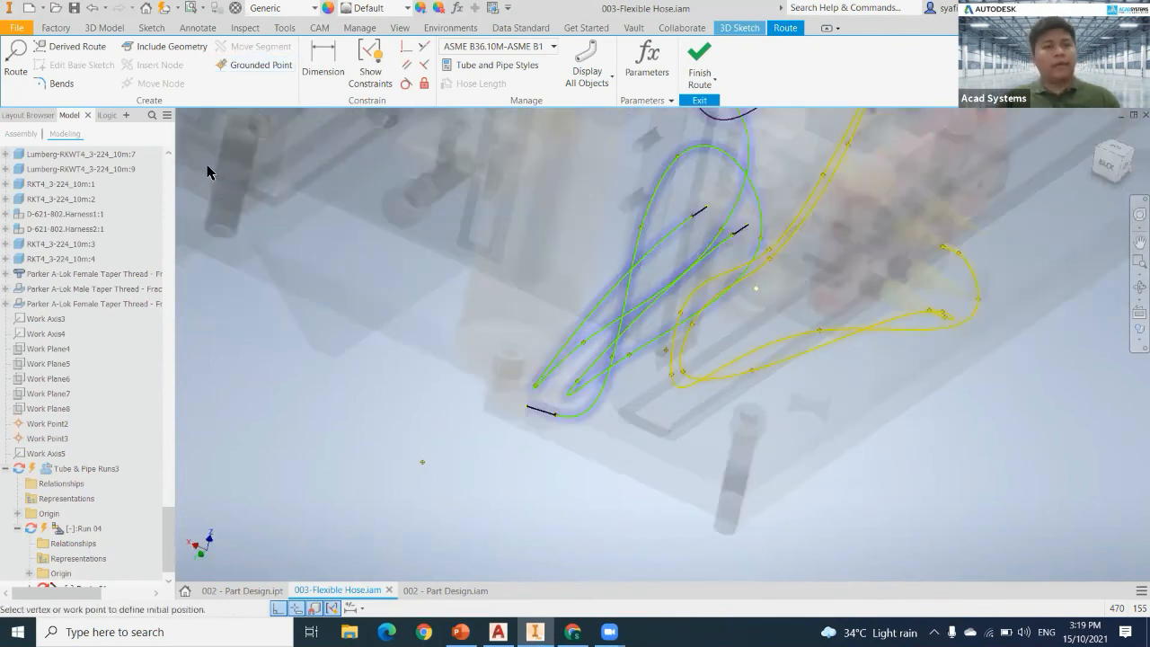
click(1097, 151)
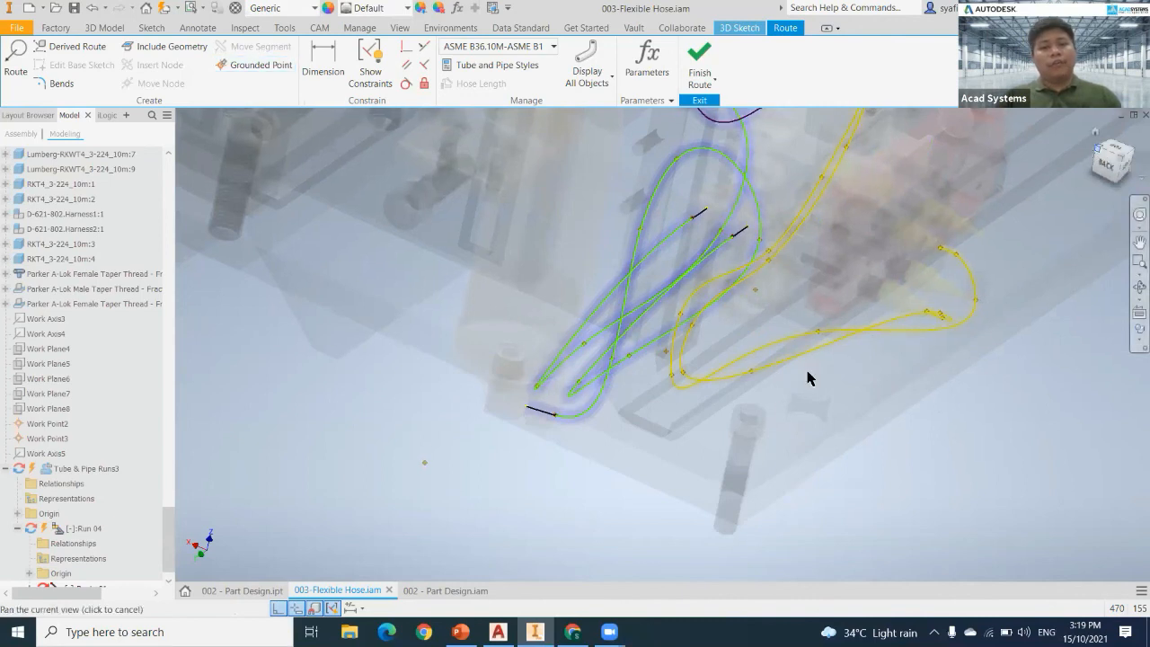
scroll(786, 399, down, 4)
shift+middle_drag(737, 438, 849, 452)
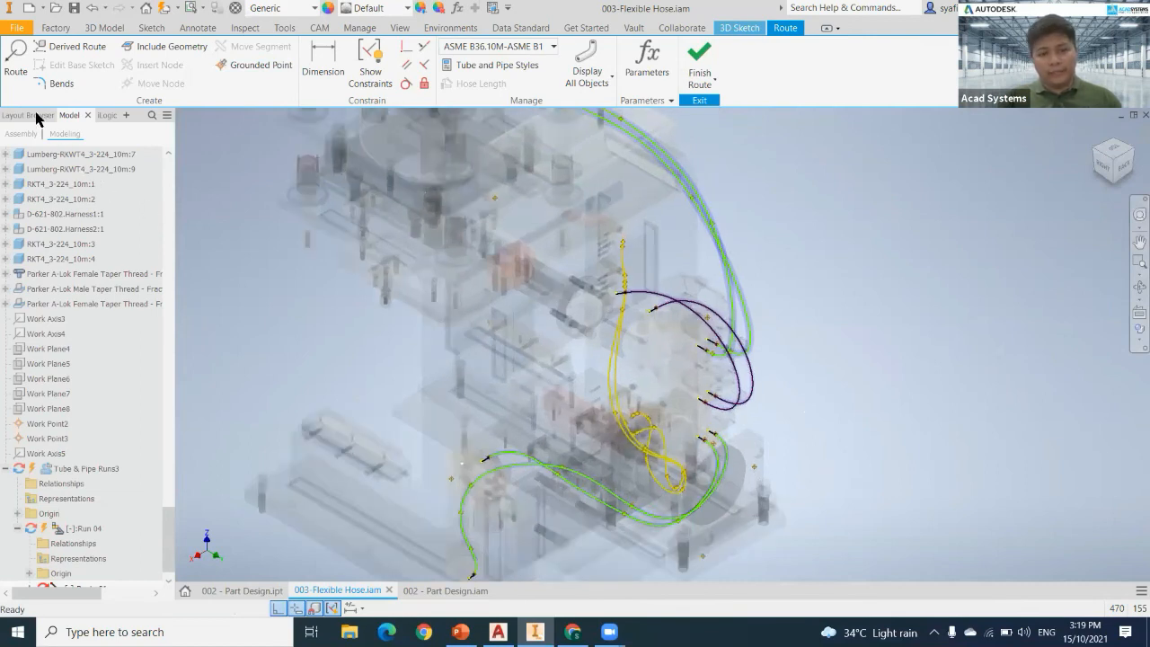
middle_drag(584, 263, 611, 230)
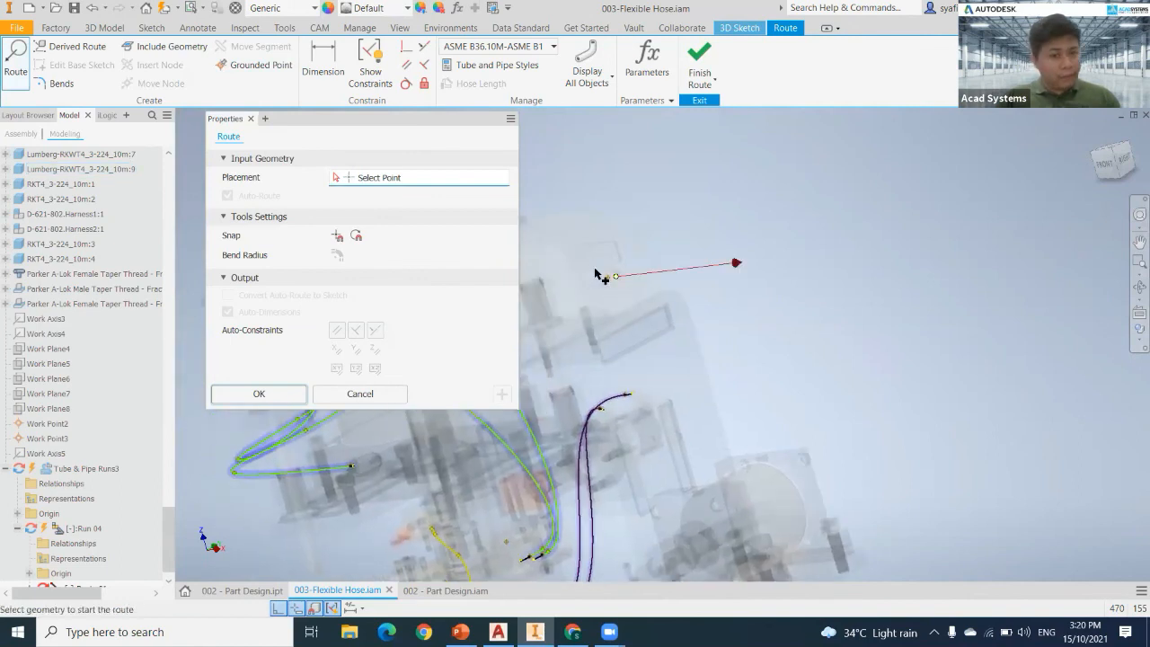
scroll(597, 274, up, 5)
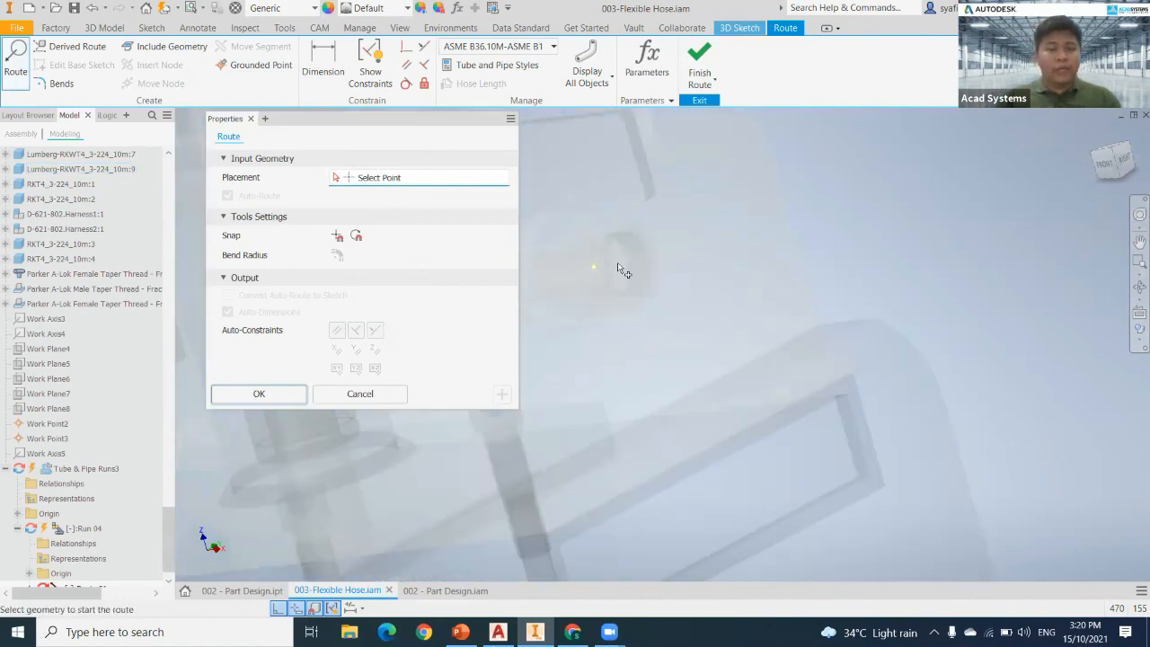
click(619, 266)
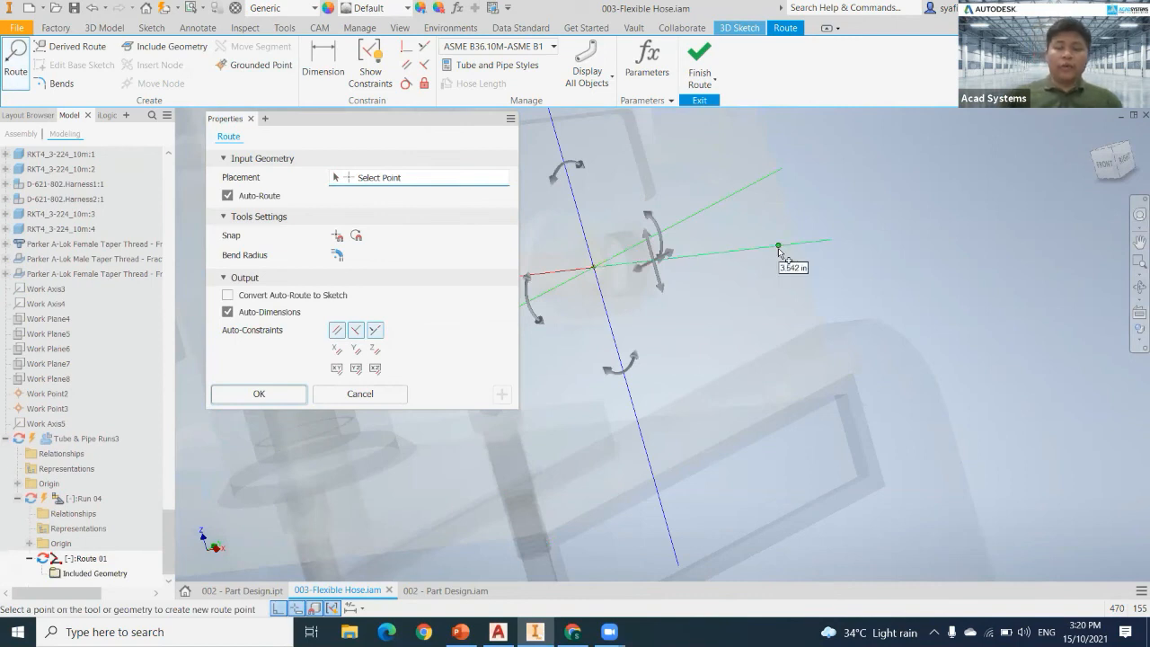
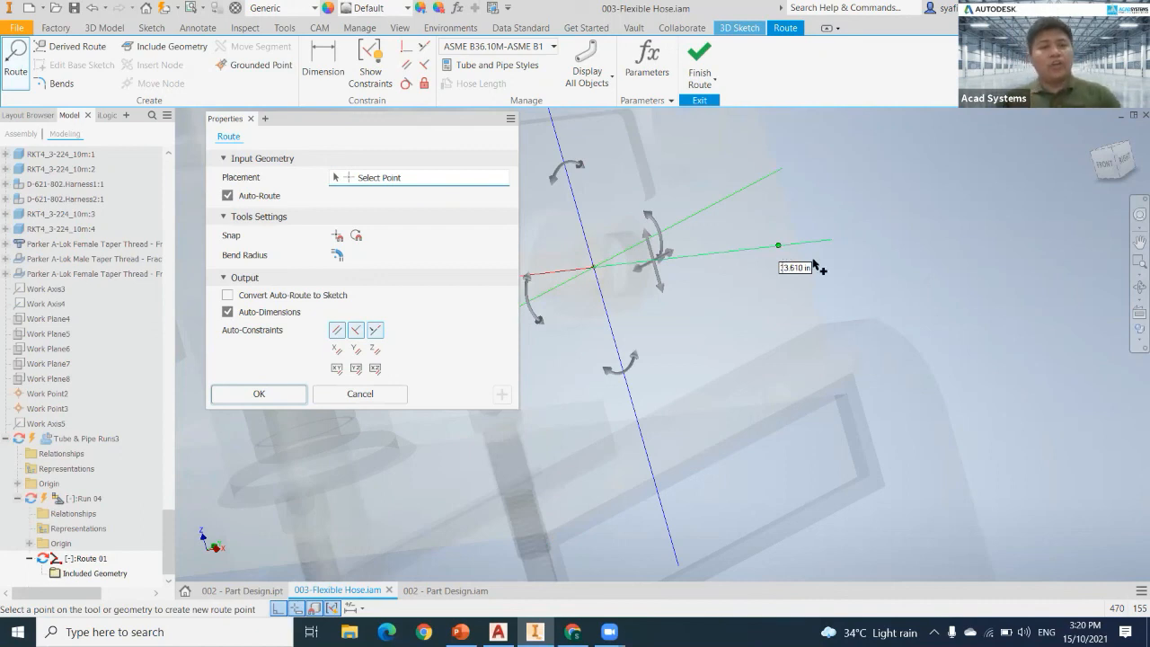
key(Escape)
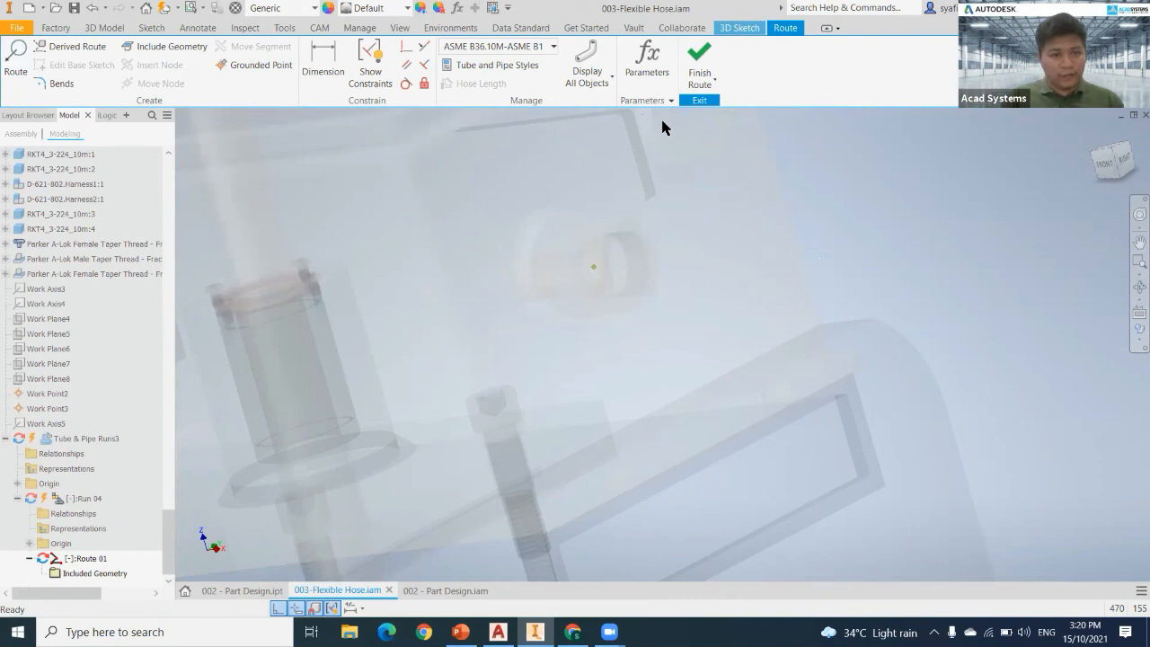
Set the route part's document length unit to millimeter.
click(282, 28)
click(272, 78)
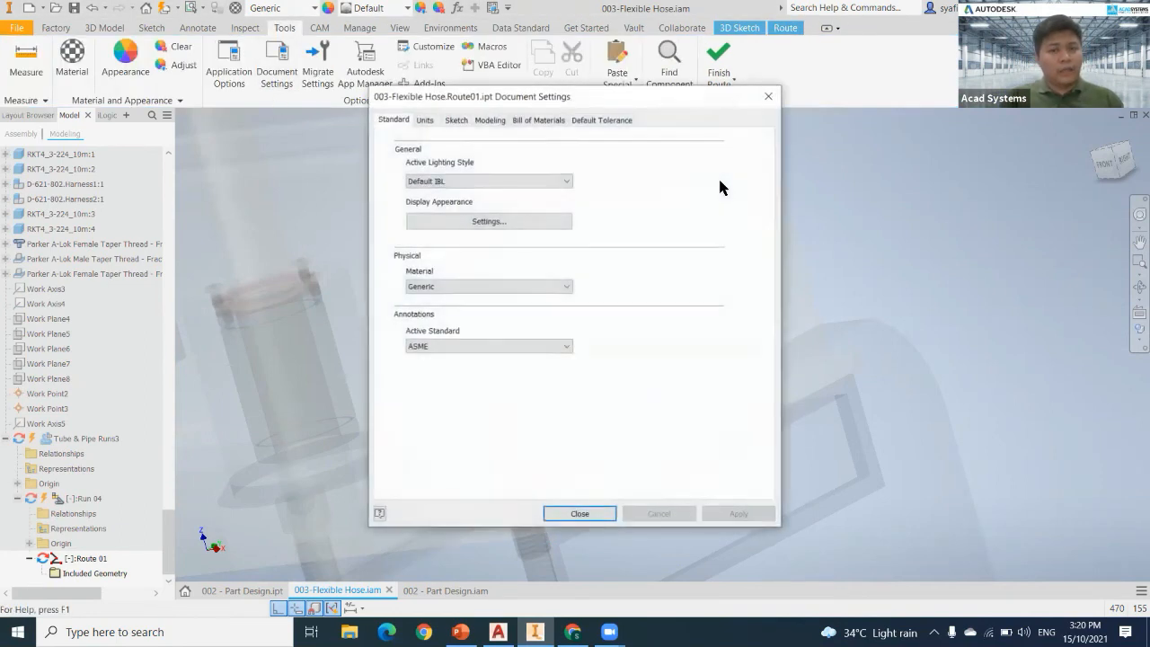
click(424, 119)
click(440, 172)
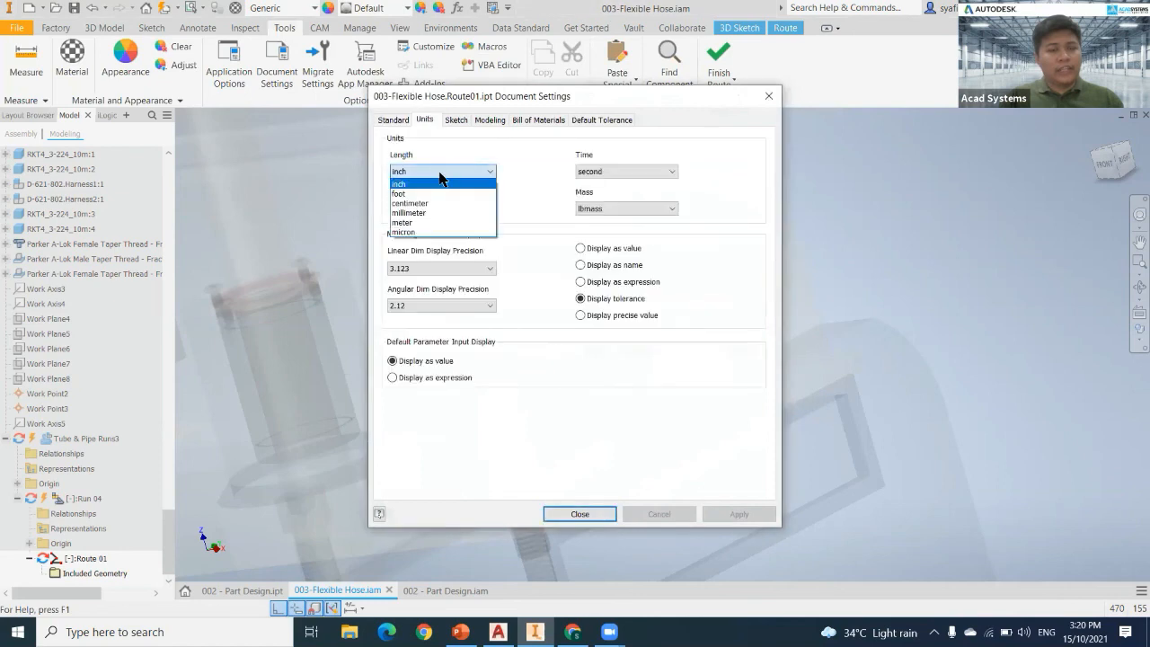
click(431, 213)
click(575, 515)
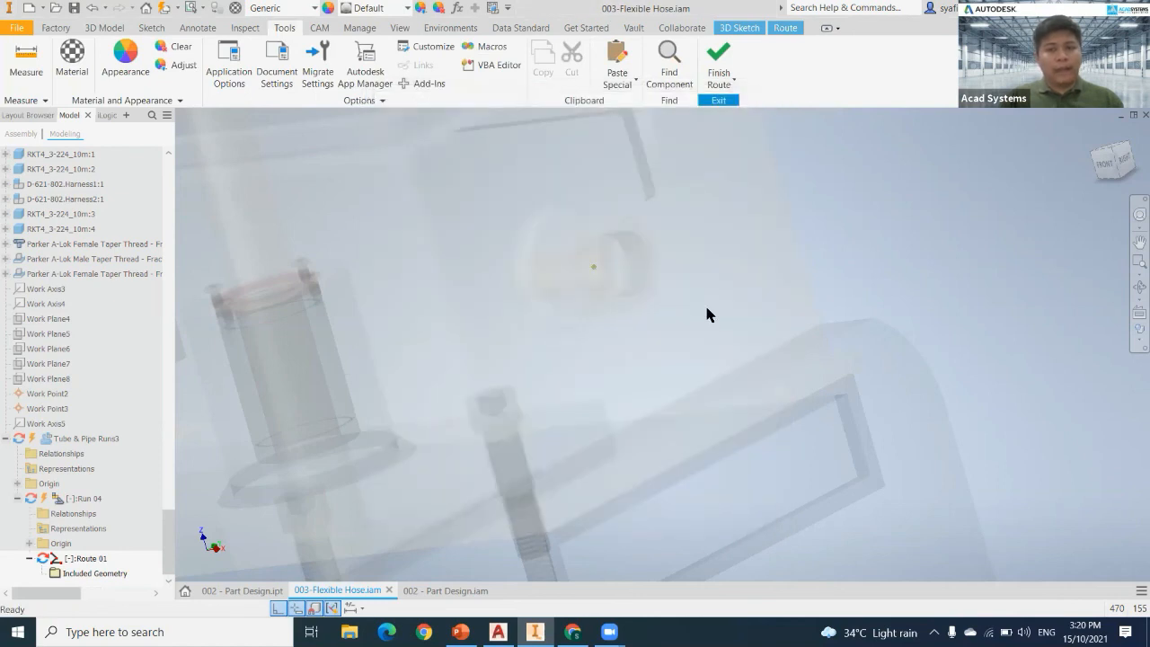
Start the route at the grounded point on the enclosure's side and draw a first segment 75 mm straight outward.
click(787, 26)
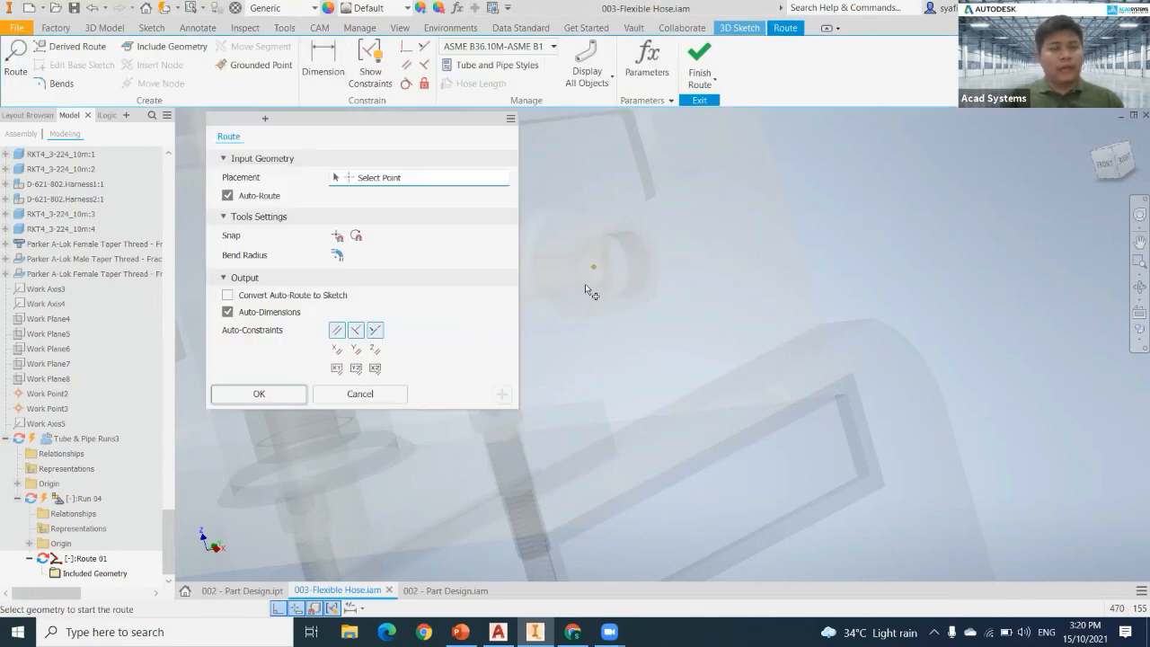
click(594, 270)
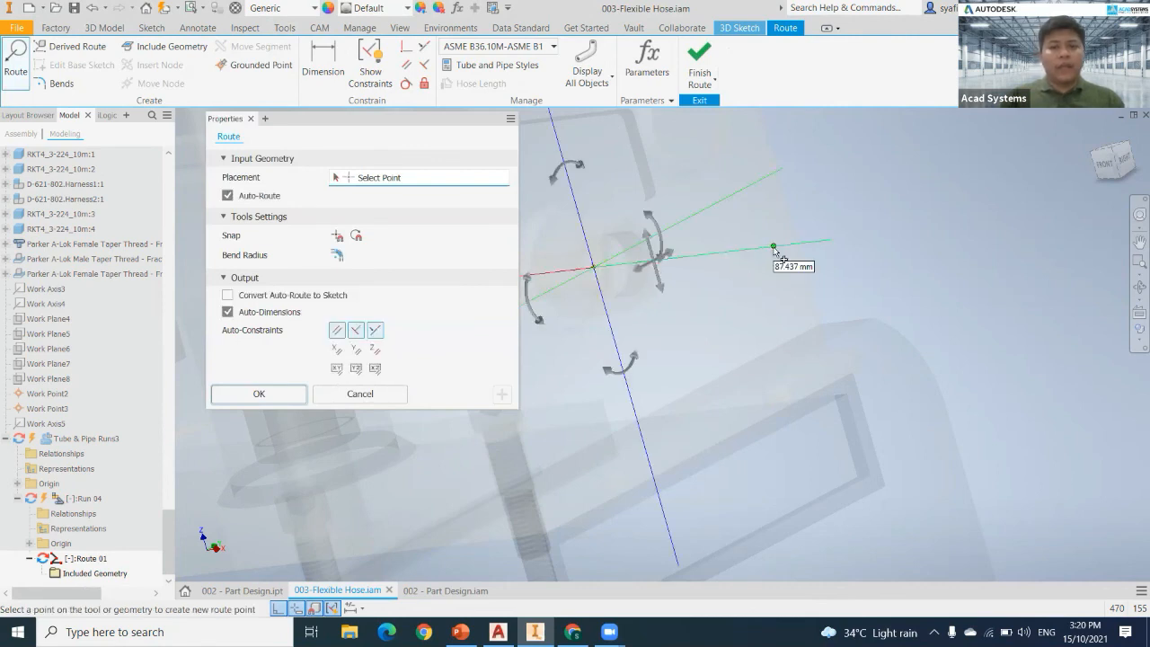
text(75)
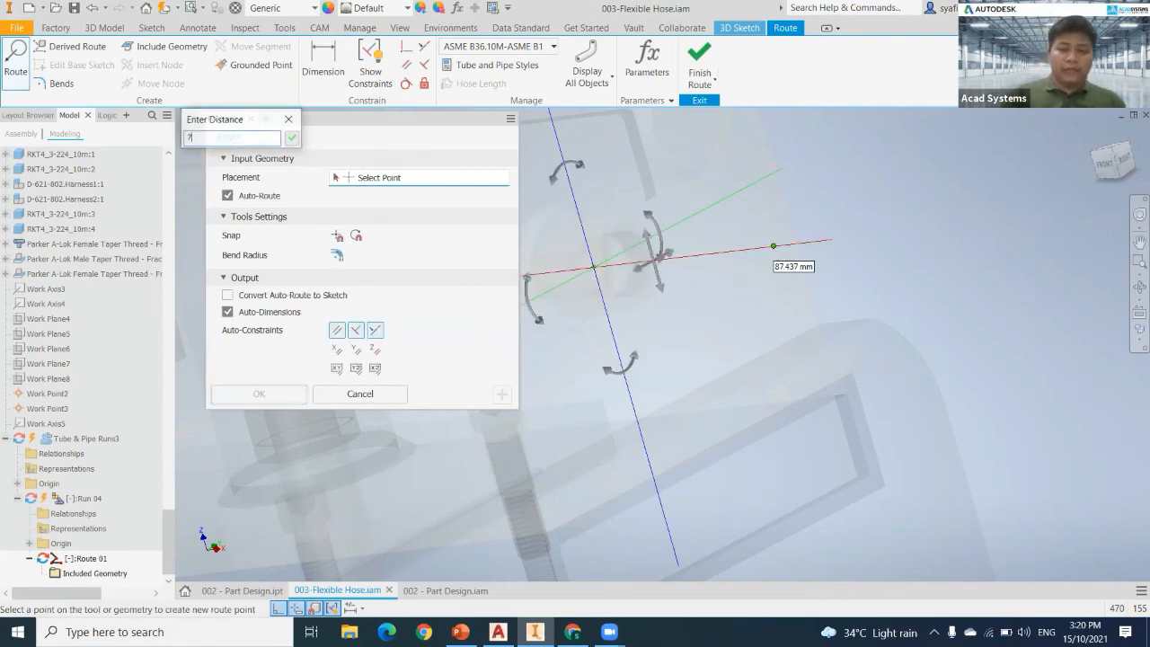
key(Return)
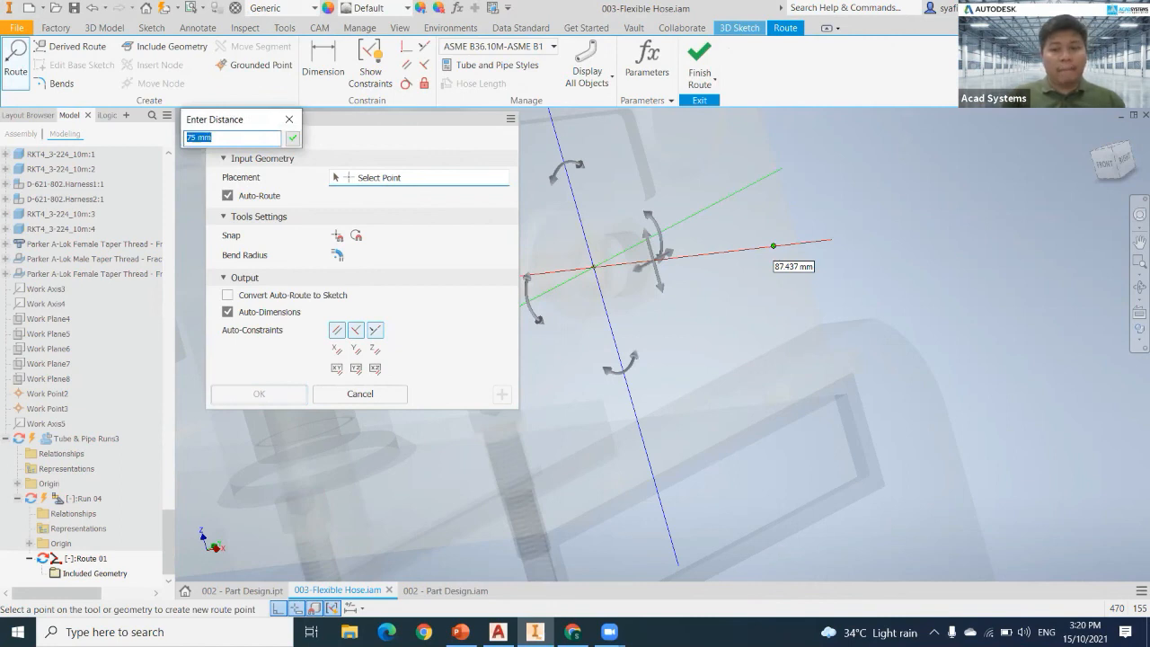
click(774, 247)
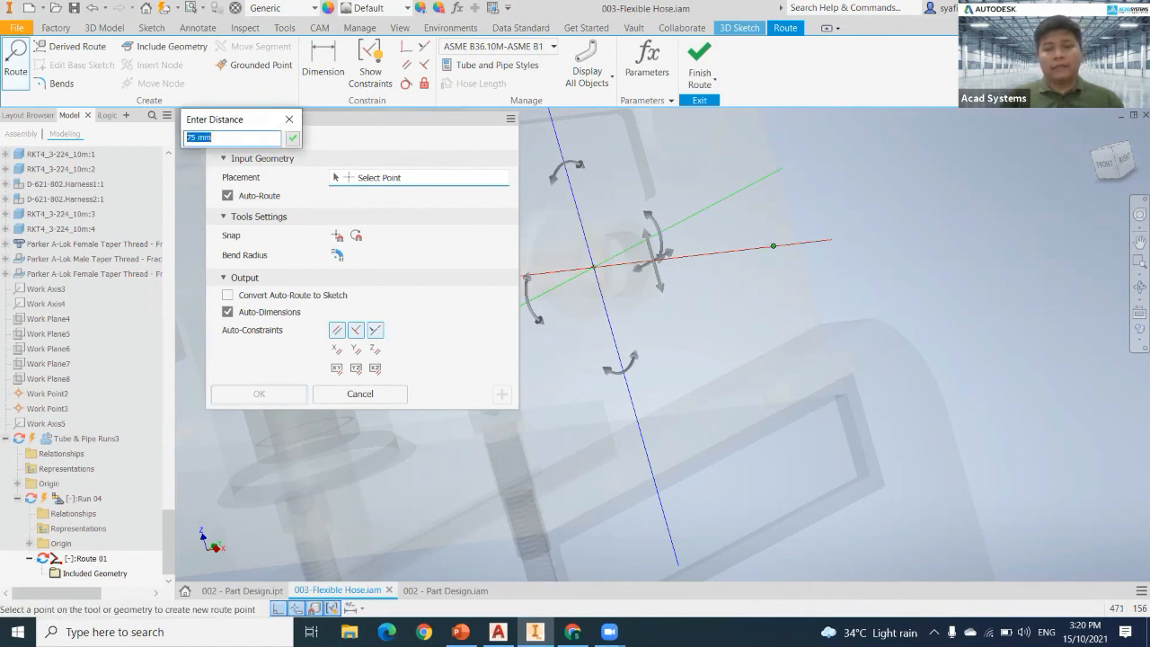
key(Return)
Extend the route with a 1000 mm vertical segment running down alongside the machine.
scroll(987, 309, down, 6)
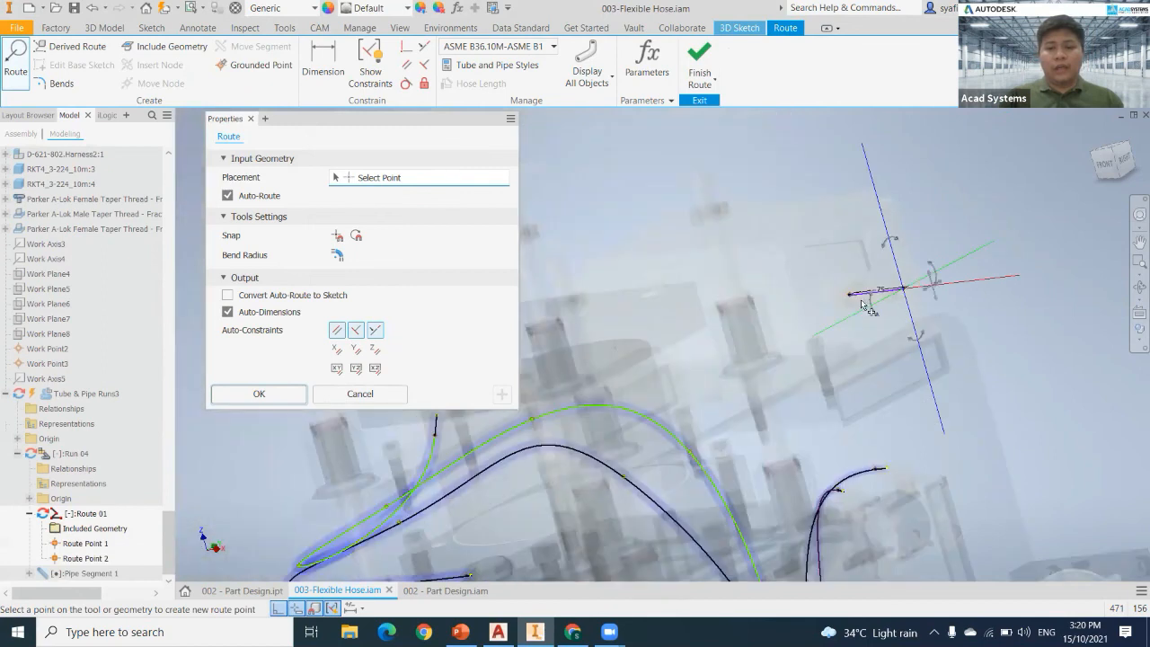
middle_drag(880, 318, 728, 257)
text(1000)
key(Return)
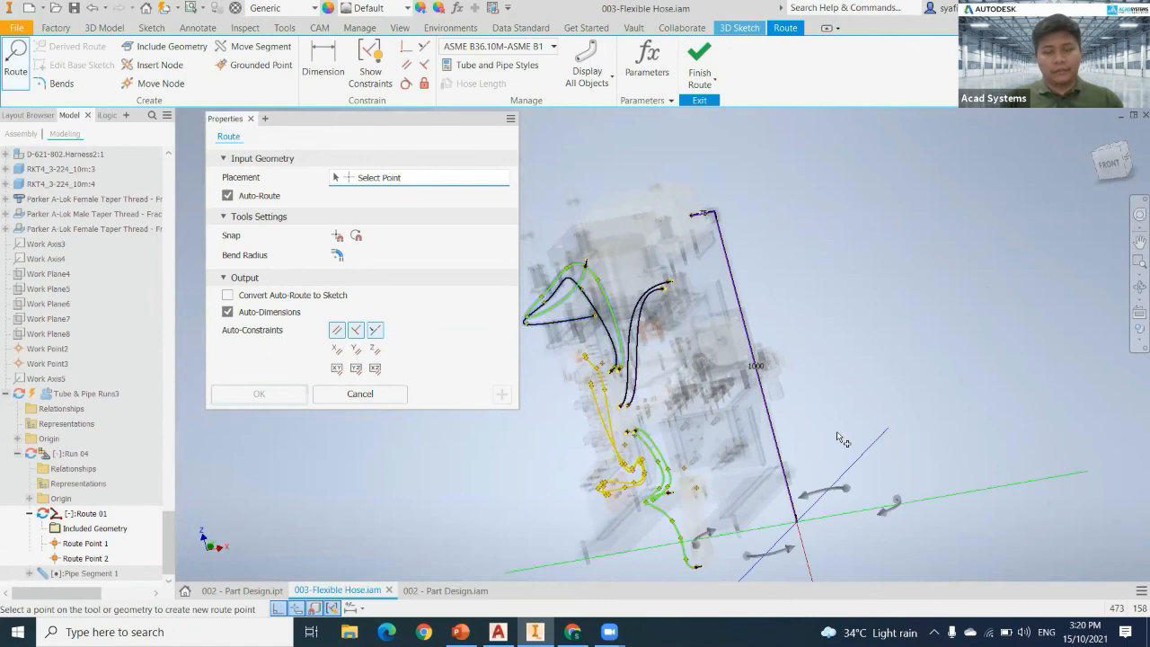
Add a 200 mm horizontal segment toward the machine's rear, followed by a perpendicular 200 mm horizontal segment across behind it.
shift+middle_drag(840, 440, 803, 540)
text(200)
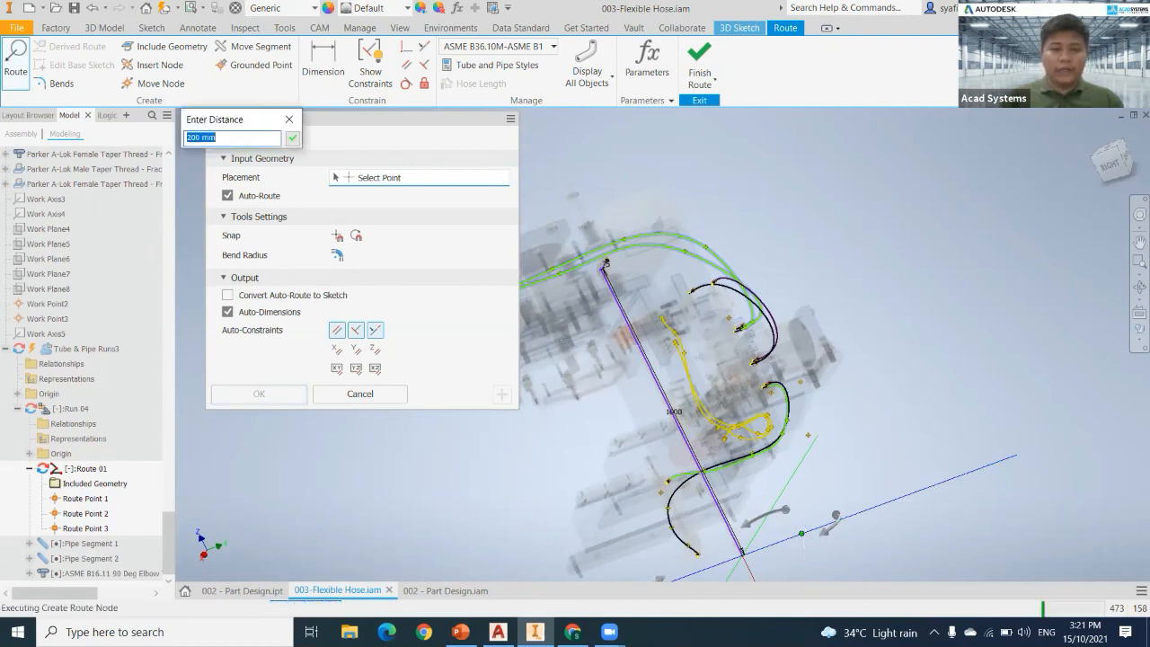
key(Return)
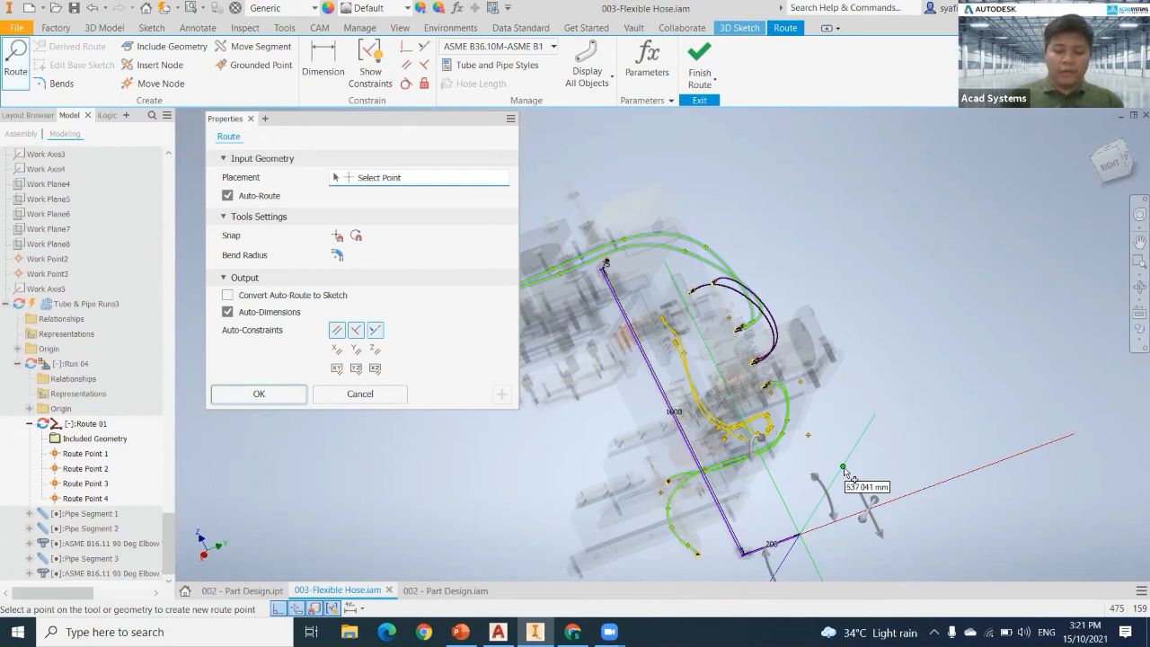
text(200)
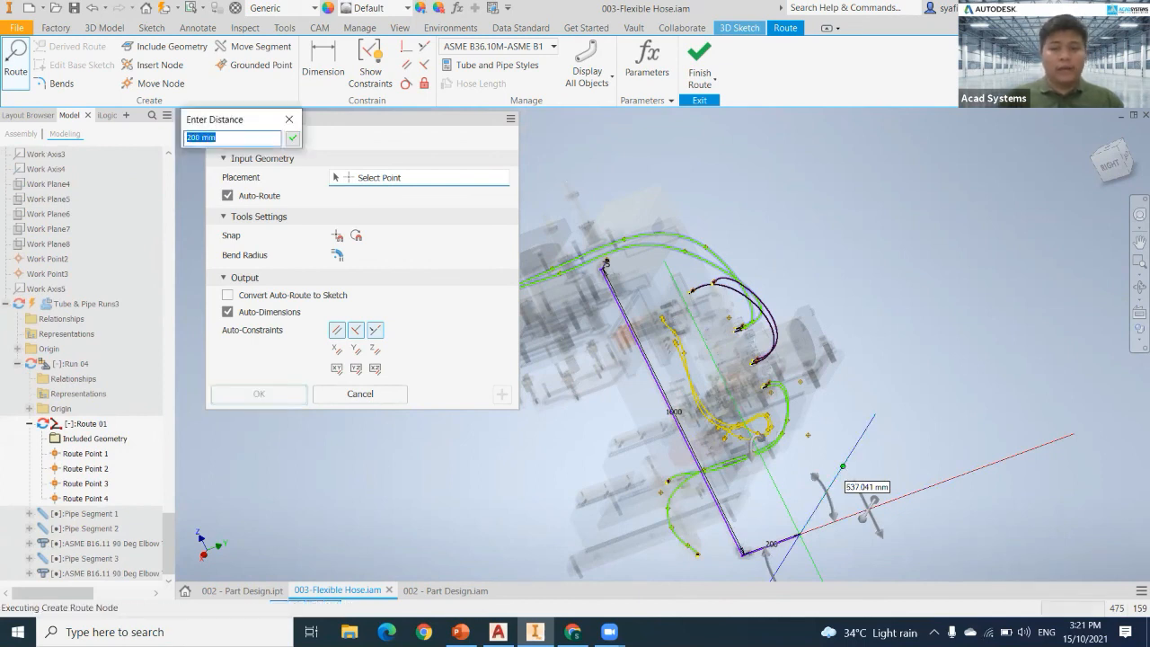
key(Return)
Auto-route from the last route point to the grounded point below the hose ends low on the machine's side.
shift+middle_drag(886, 463, 773, 521)
shift+middle_drag(791, 353, 818, 534)
scroll(818, 533, up, 5)
click(813, 514)
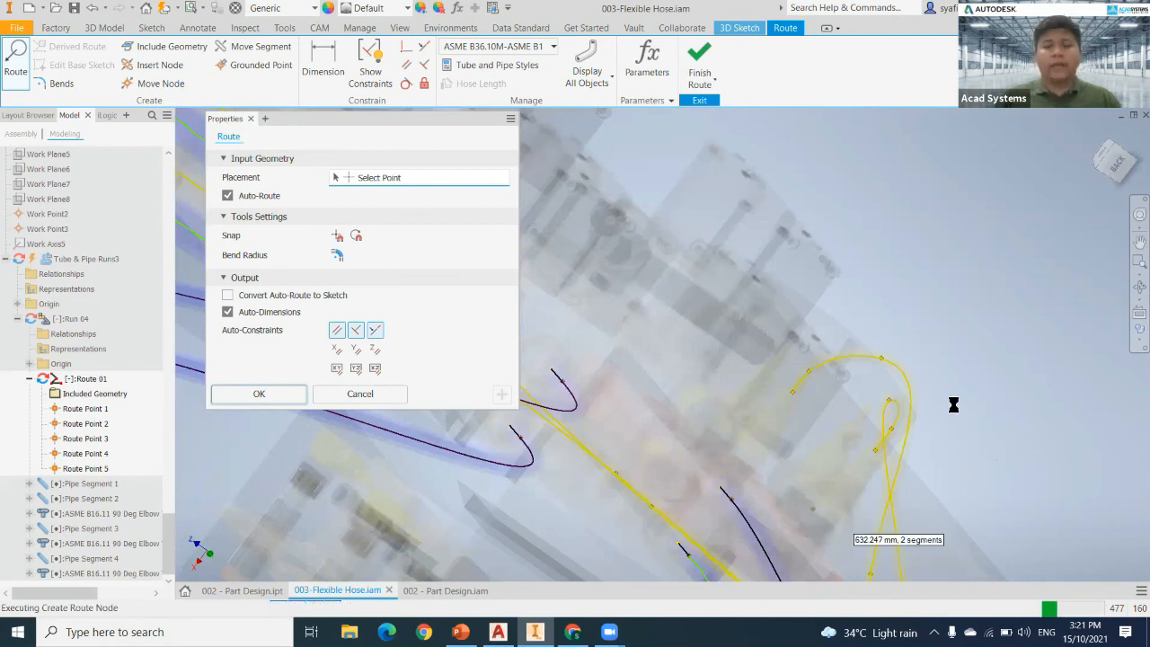
Compare the auto-route alternatives from the back view and accept the 632.247 mm, two-segment solution.
middle_drag(923, 341, 845, 180)
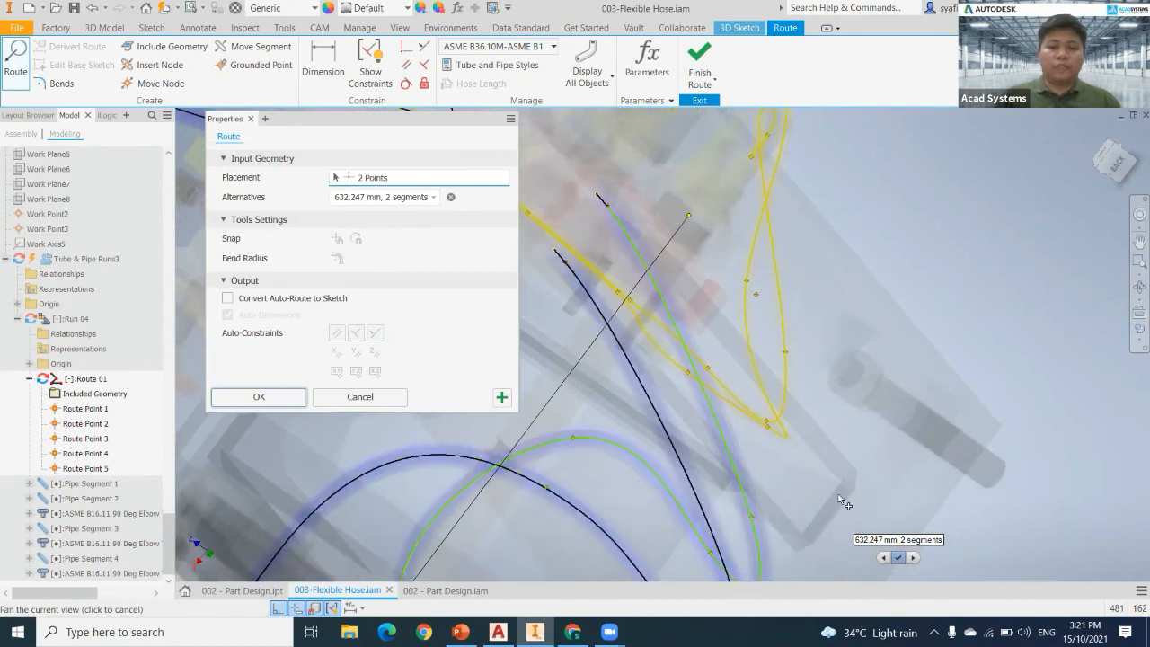
click(914, 558)
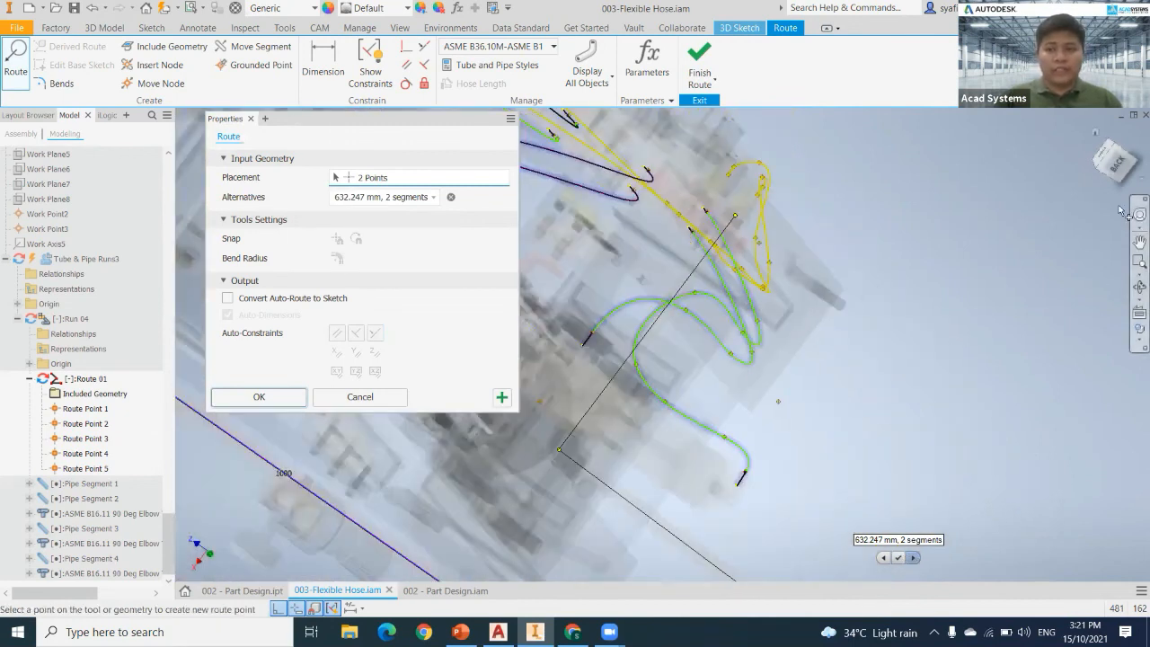
click(1115, 162)
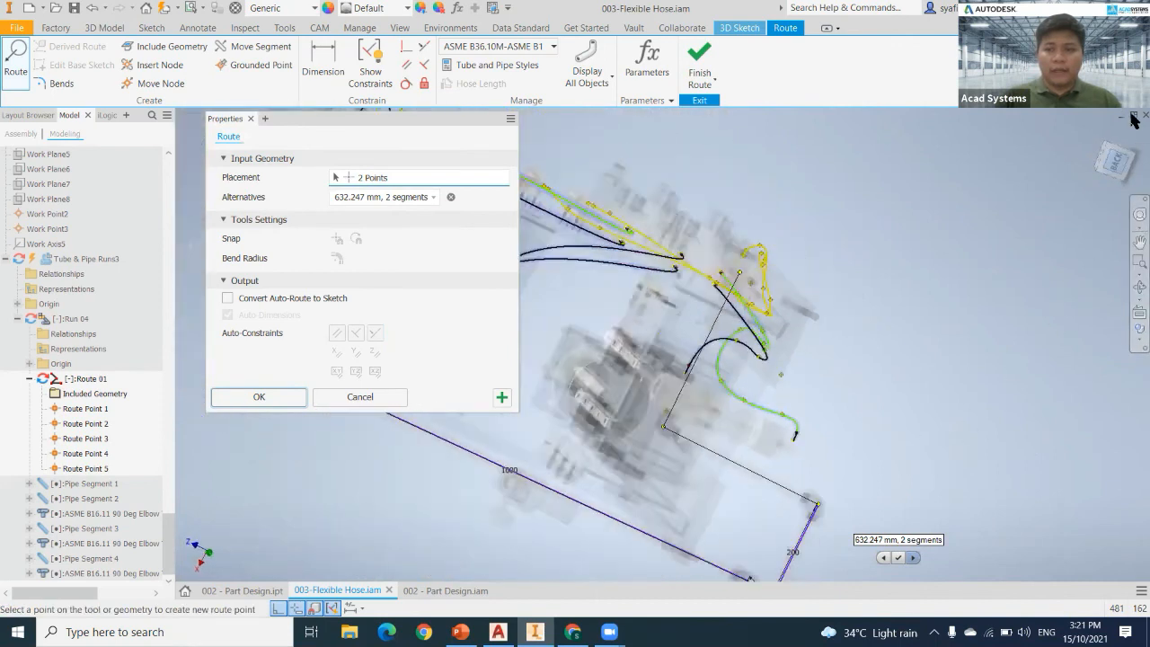
click(1134, 145)
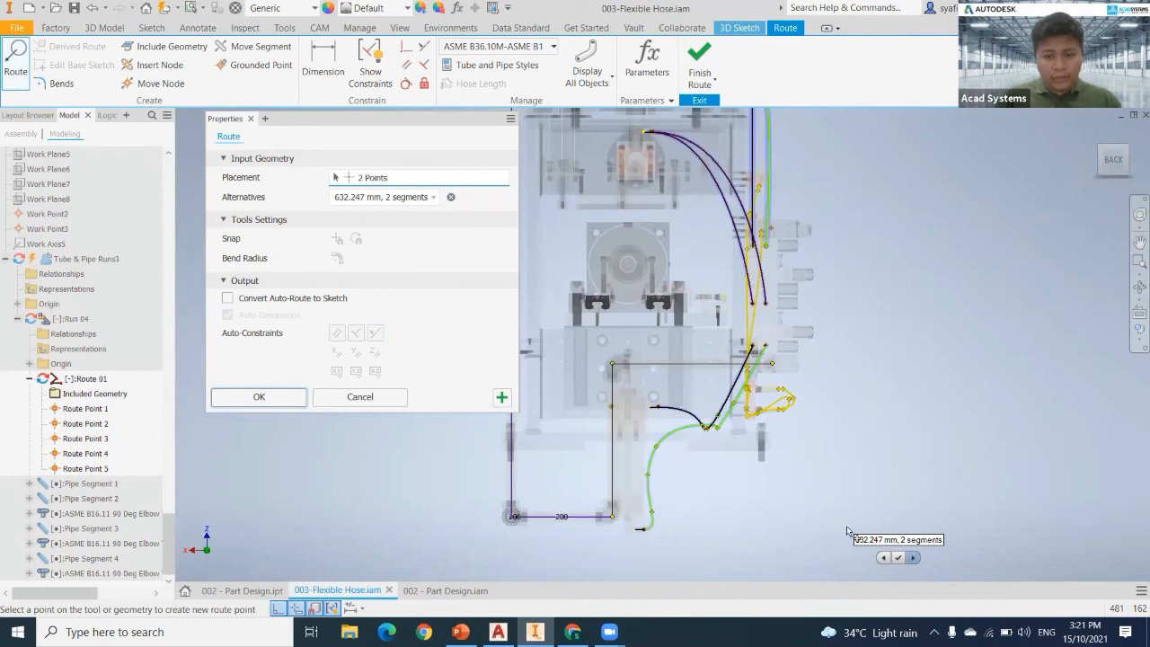
click(914, 558)
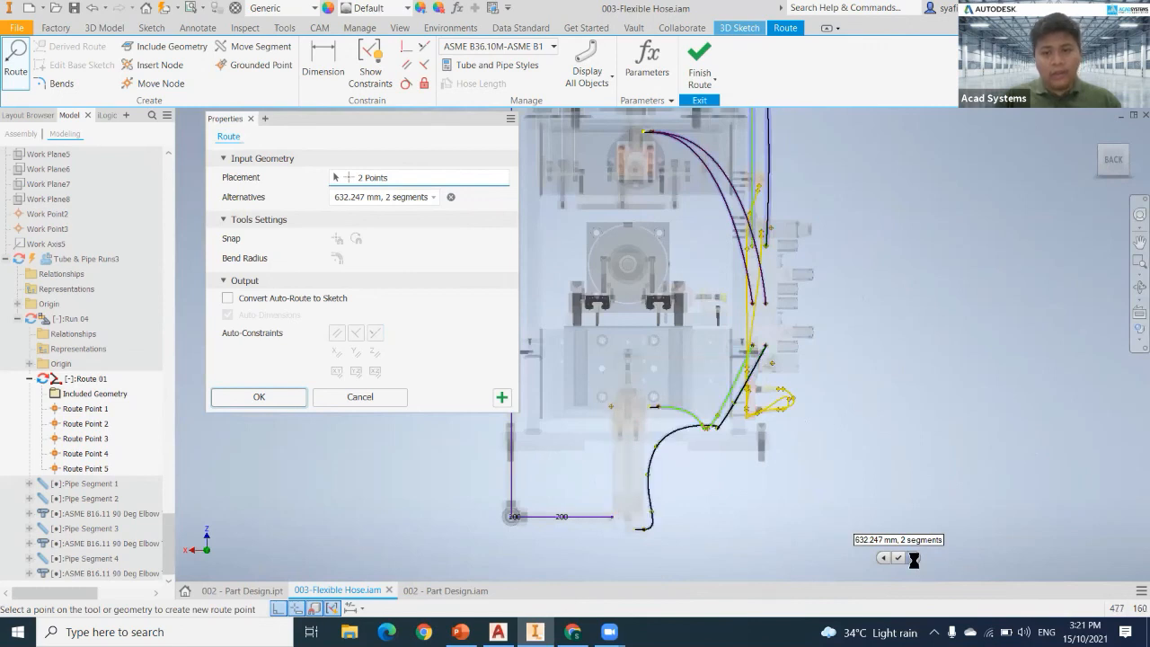
click(884, 558)
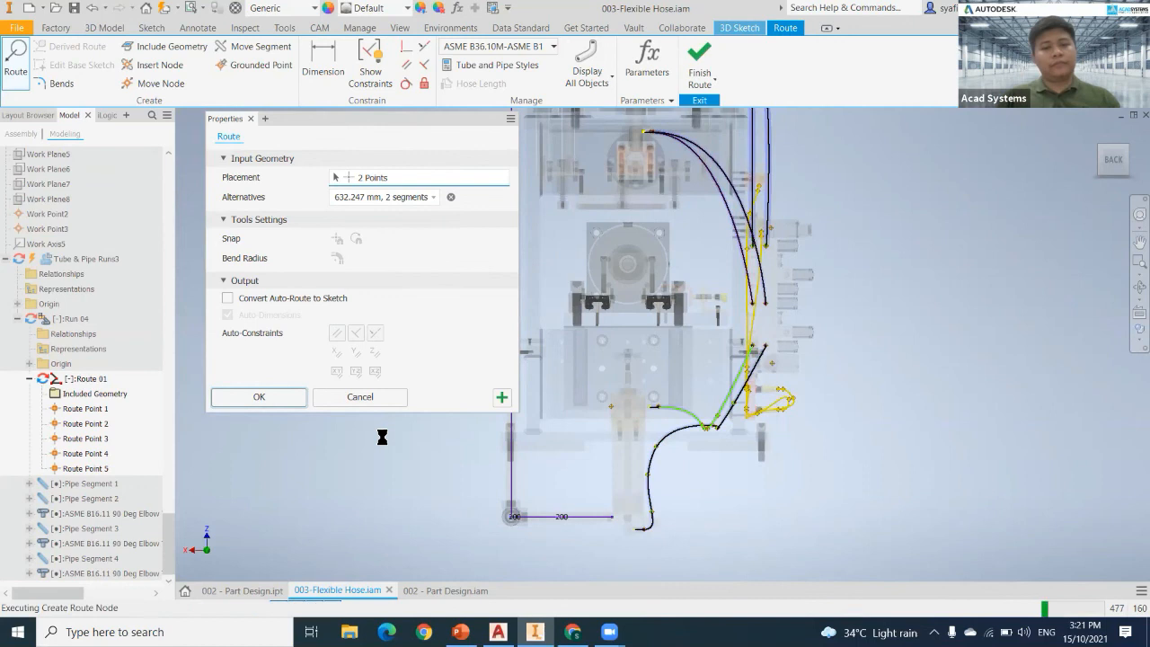
key(Return)
shift+middle_drag(489, 505, 654, 382)
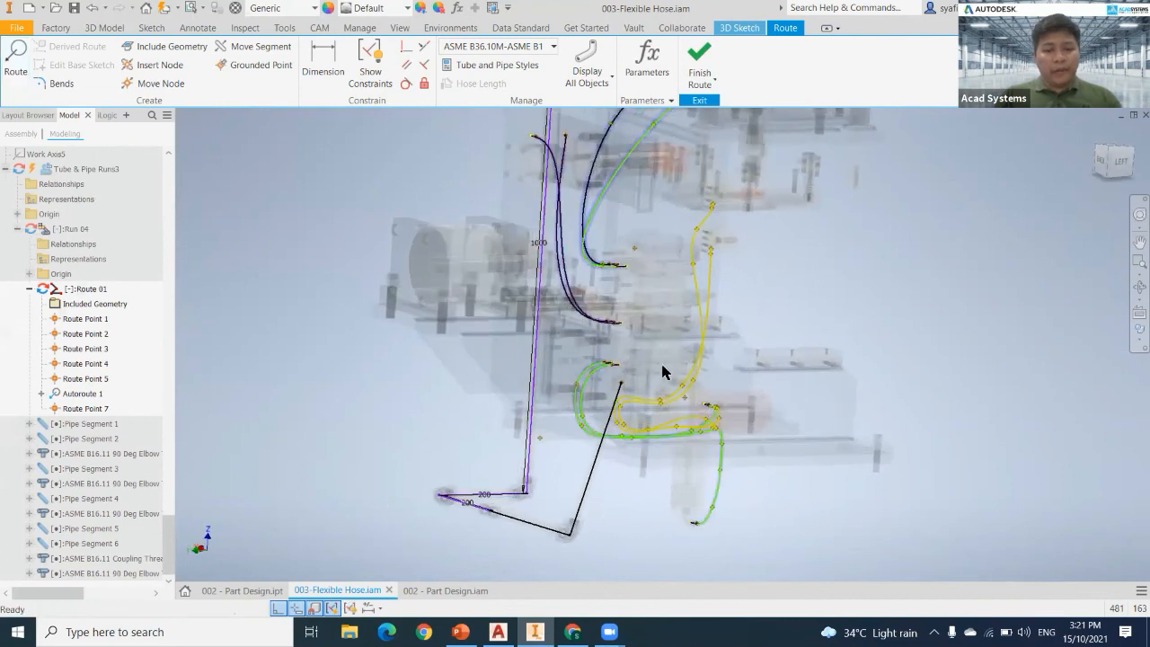
scroll(662, 378, up, 4)
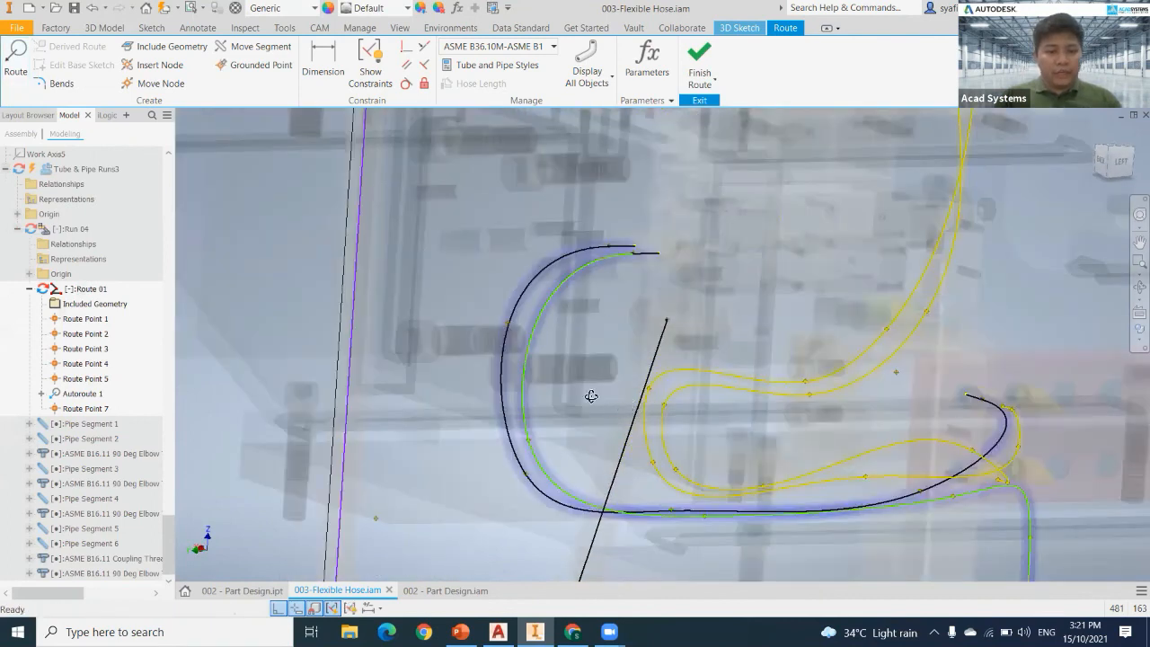
Try to insert a node on the diagonal route segment leading up to the grounded point beside the hoses.
scroll(593, 398, down, 2)
mouse_move(603, 398)
shift+middle_down()
mouse_move(488, 390)
mouse_move(593, 388)
shift+middle_up()
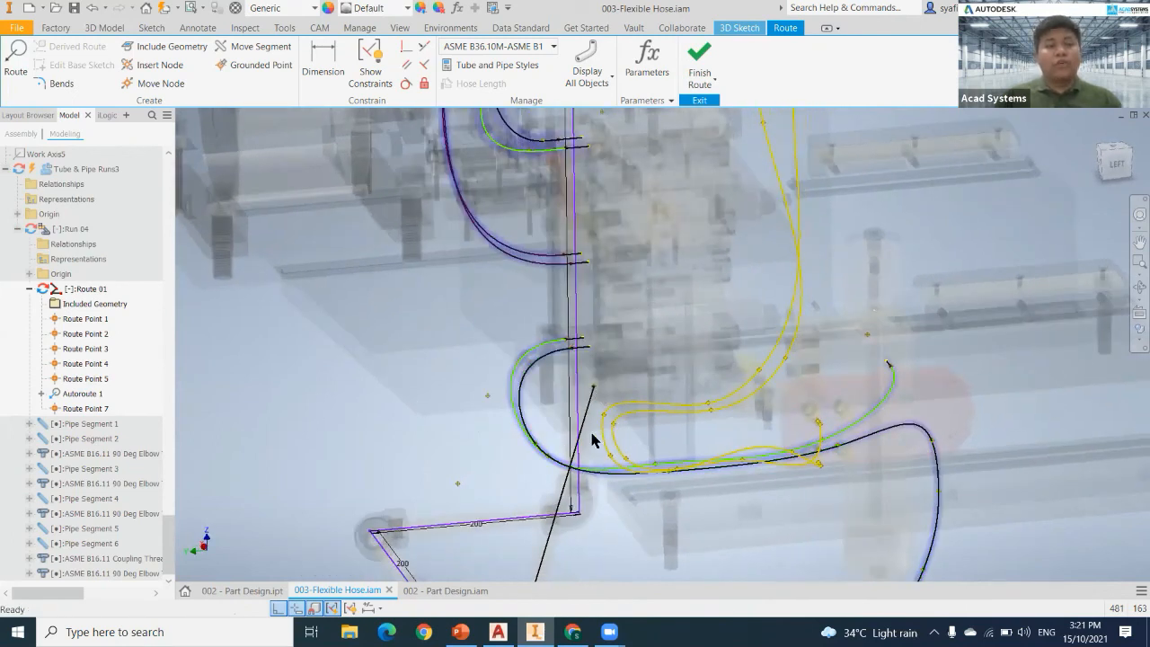
right_click(560, 496)
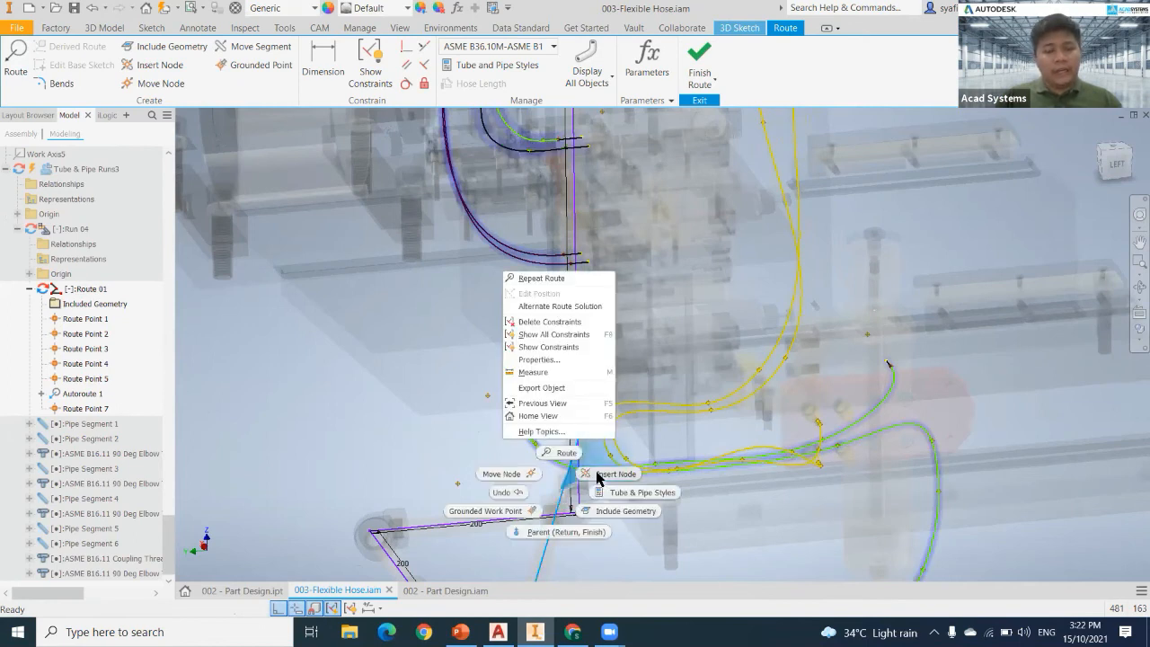
click(598, 475)
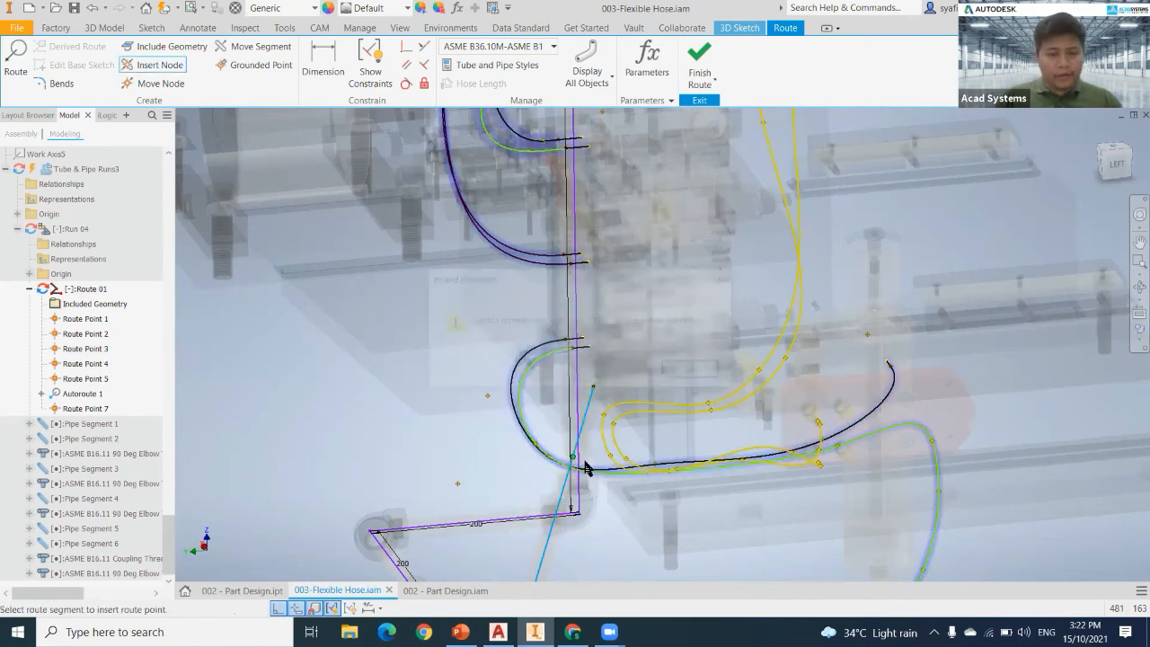
click(695, 370)
Insert a node on the diagonal route segment, below where it crosses the looped hoses.
middle_drag(547, 459, 529, 378)
right_click(527, 456)
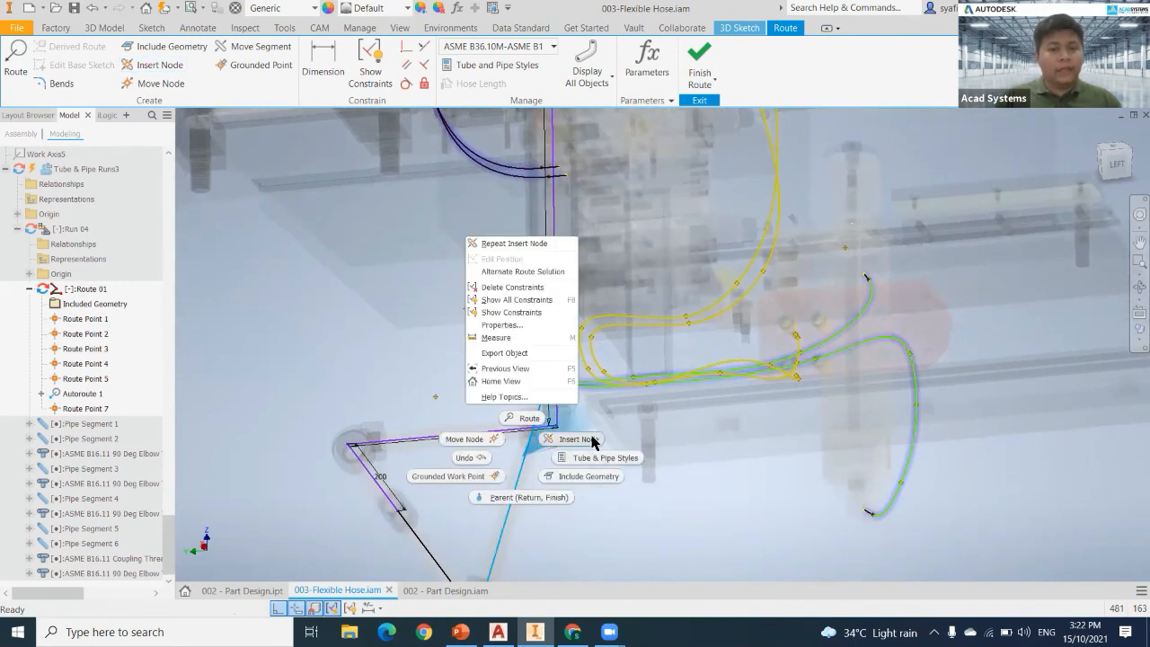
click(593, 442)
click(532, 462)
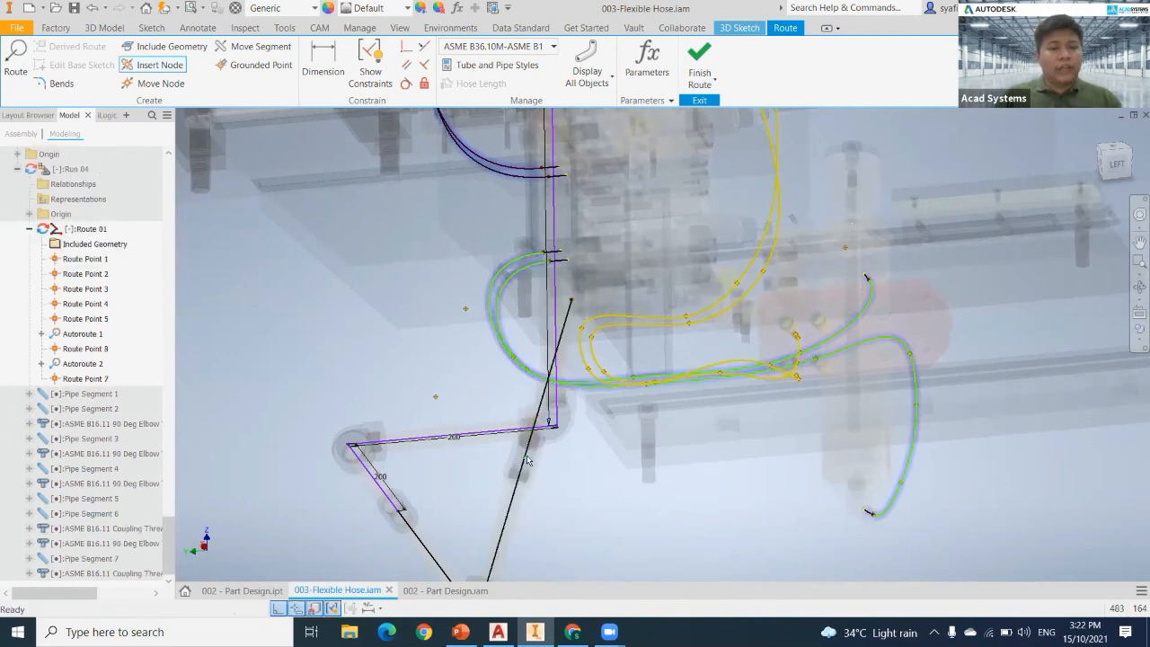
Constrain the inserted node coincident with the grounded work point just behind the looped hoses.
click(406, 46)
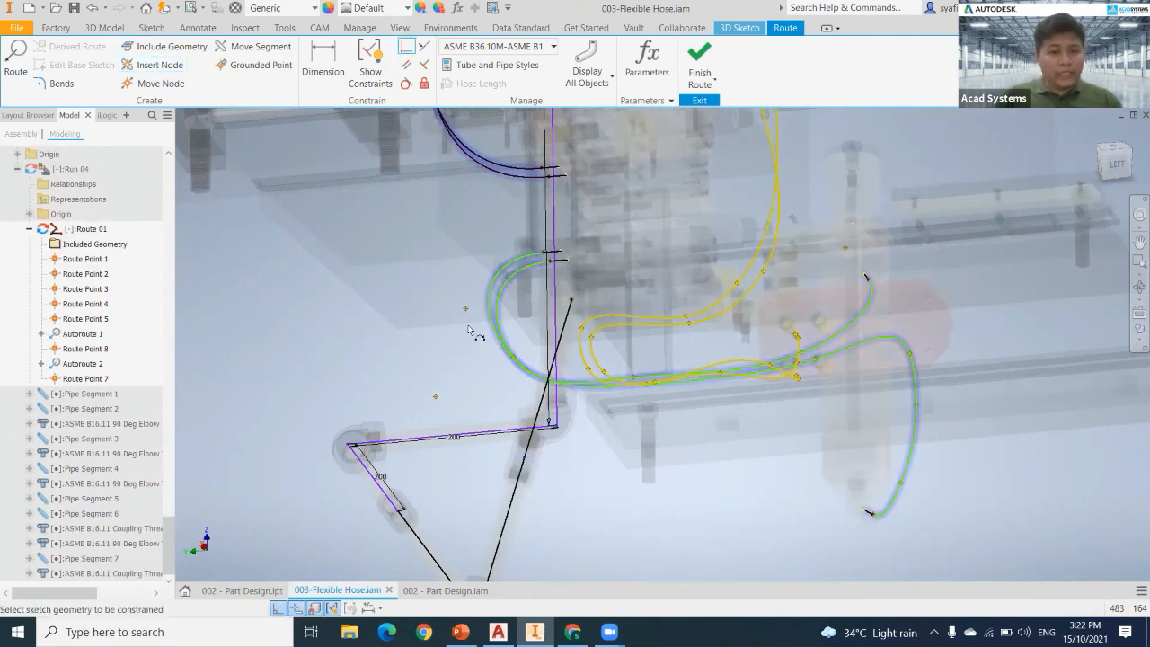
click(527, 462)
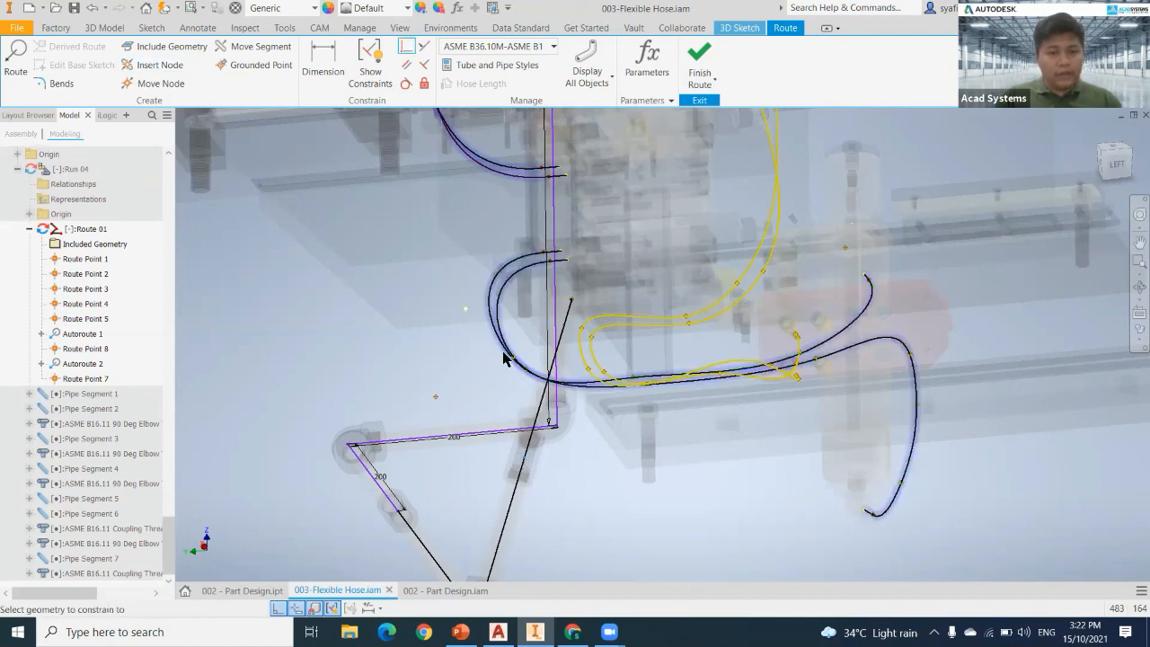
click(506, 358)
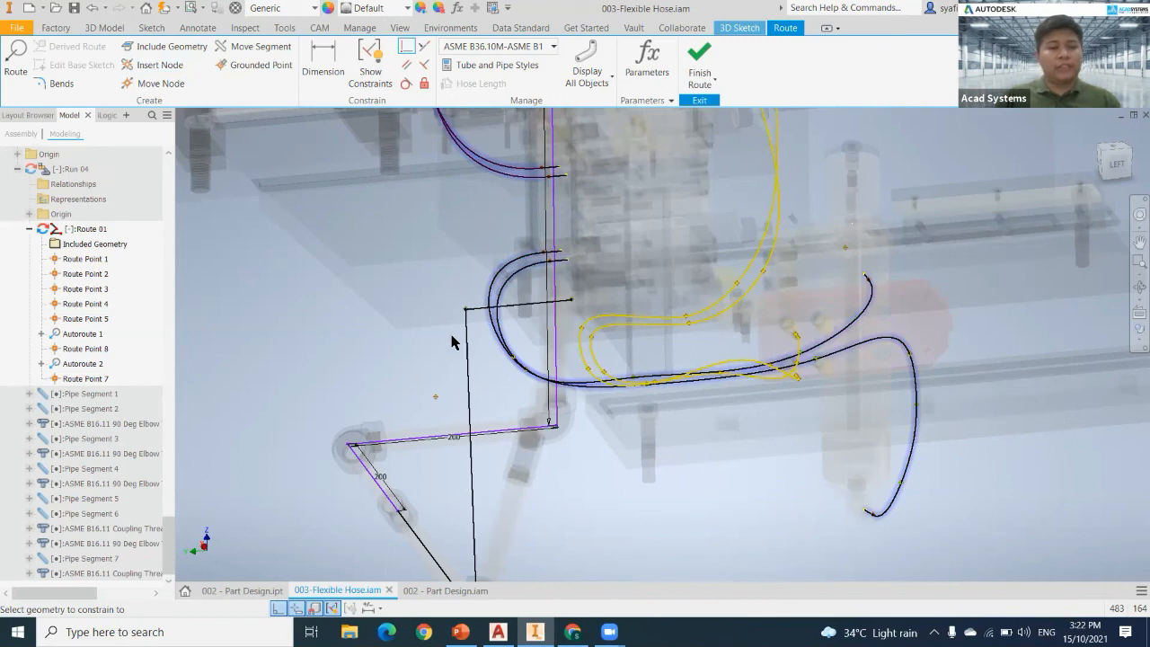
click(468, 423)
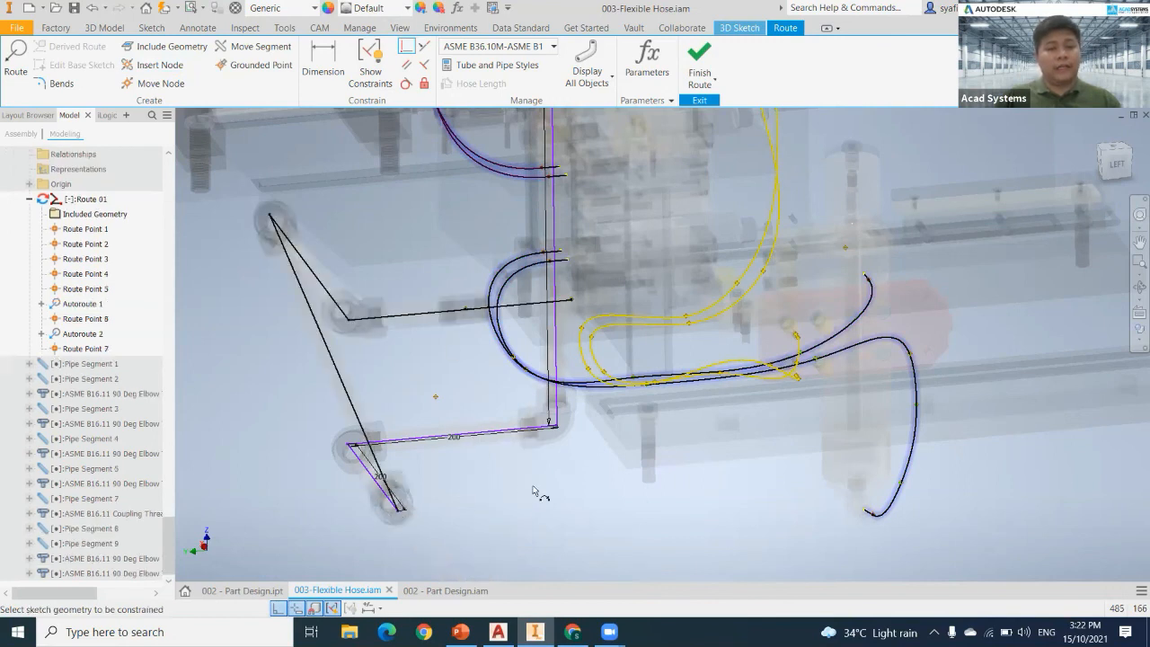
Finish the pipe route and return from the run to the full machine assembly, viewed from its front-right side.
mouse_move(542, 487)
shift+middle_down()
mouse_move(635, 479)
mouse_move(565, 477)
mouse_move(416, 426)
mouse_move(495, 462)
mouse_move(382, 386)
mouse_move(394, 403)
mouse_move(540, 256)
shift+middle_up()
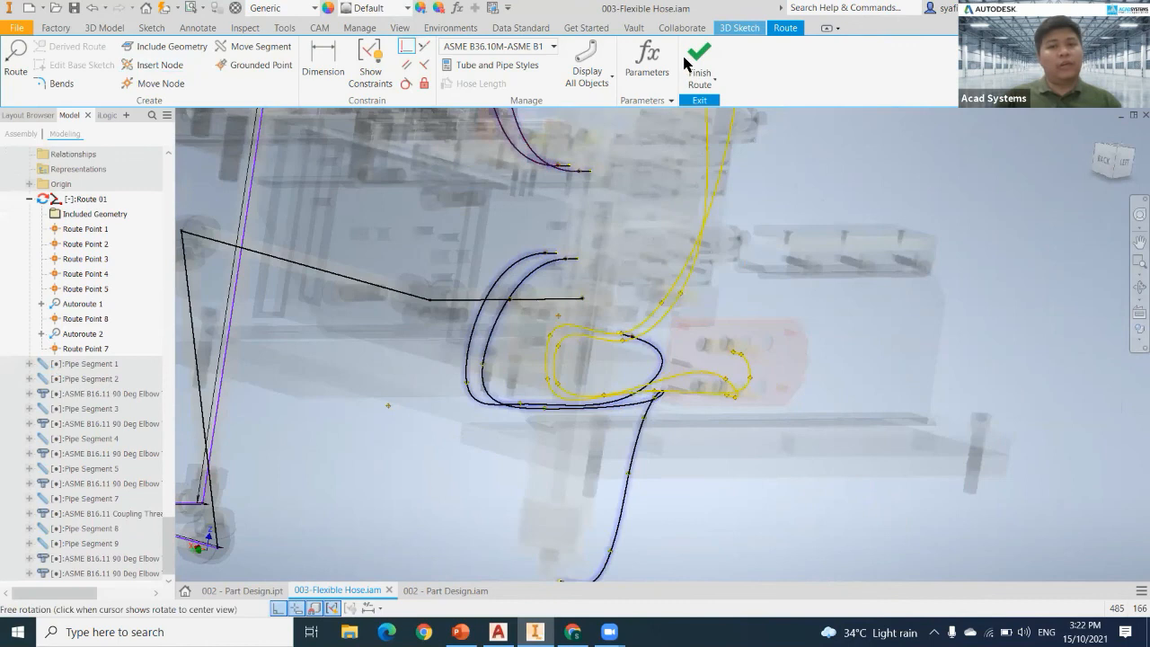
click(701, 59)
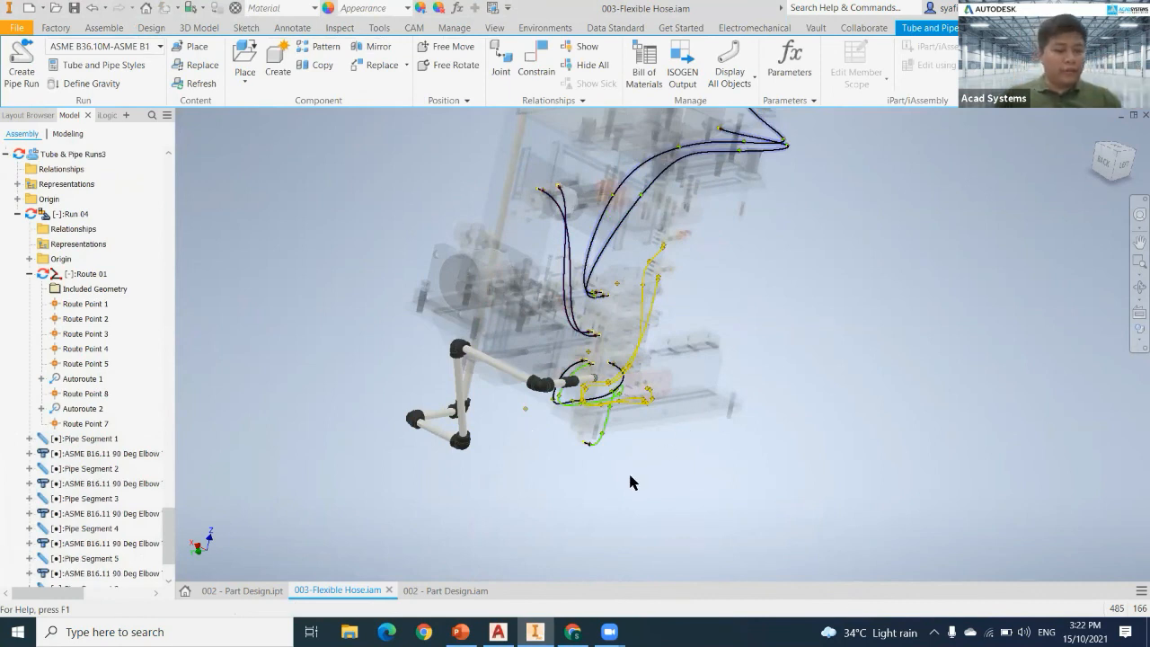
shift+middle_drag(589, 470, 462, 480)
scroll(577, 498, up, 3)
middle_drag(549, 497, 681, 410)
middle_drag(585, 263, 585, 263)
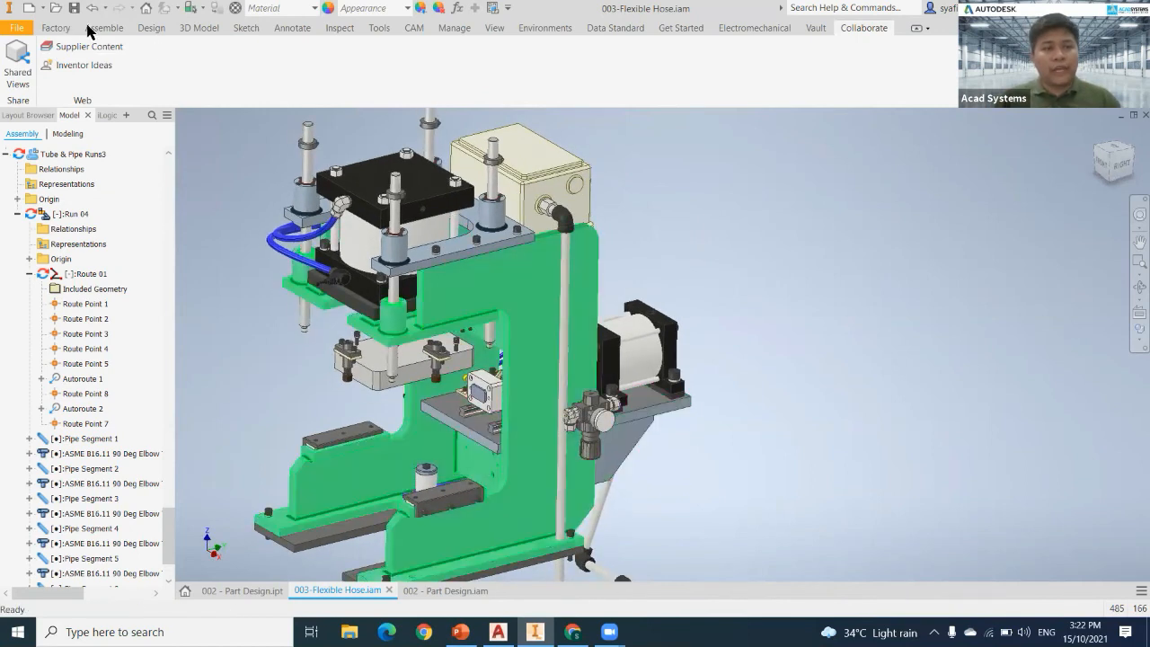
scroll(555, 248, up, 3)
Examine the assembly's bill of materials, including the contents of D-621-811.Run02, its Hose11 and D-621-811.Run05.
click(95, 28)
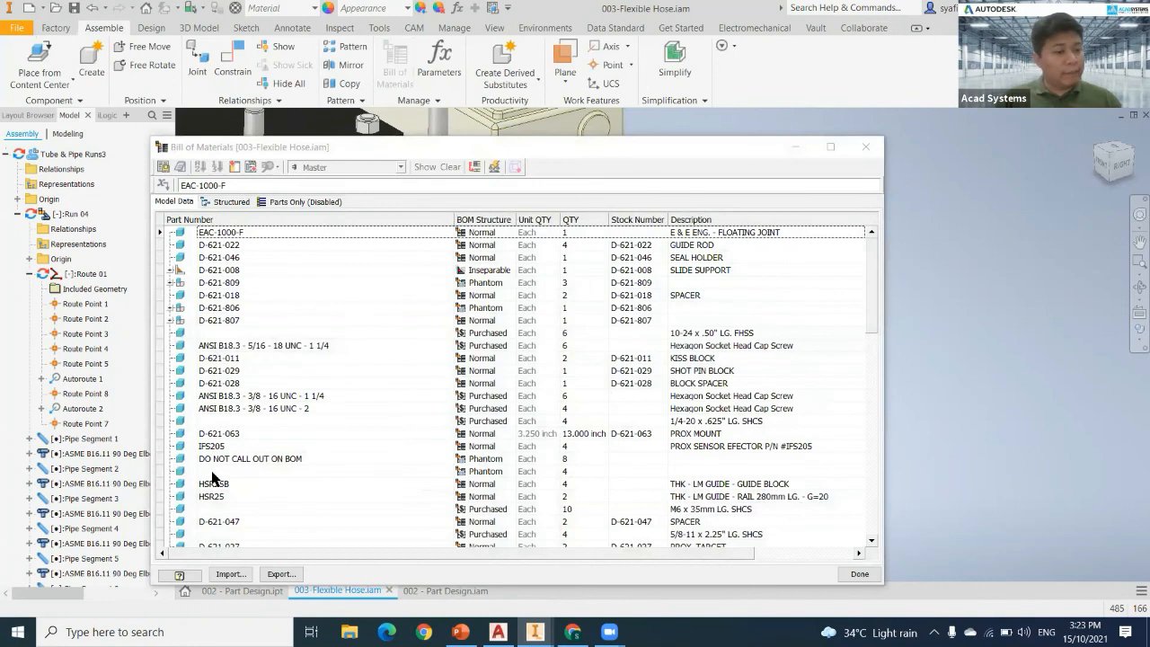
scroll(213, 477, down, 6)
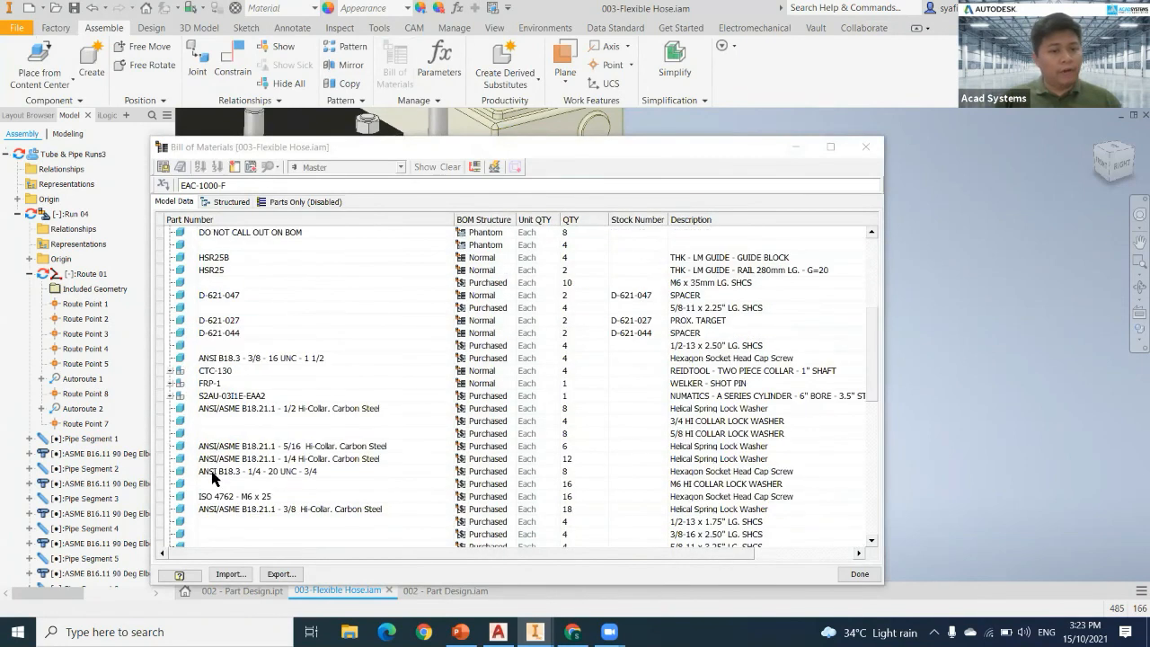
scroll(195, 536, down, 3)
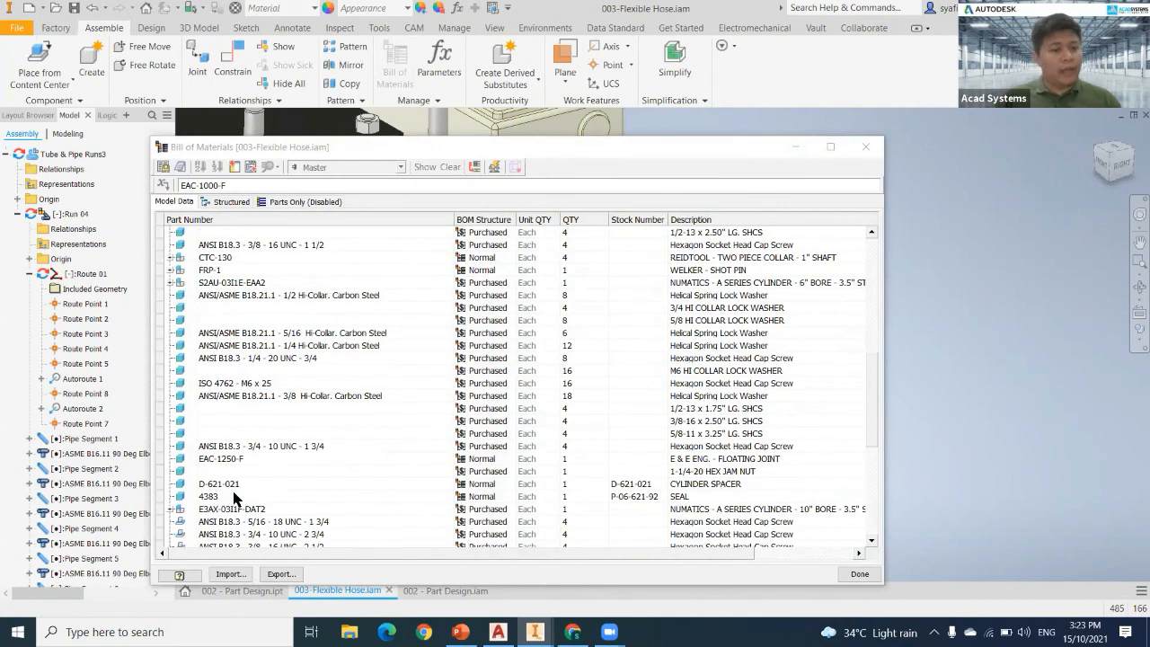
scroll(215, 428, down, 8)
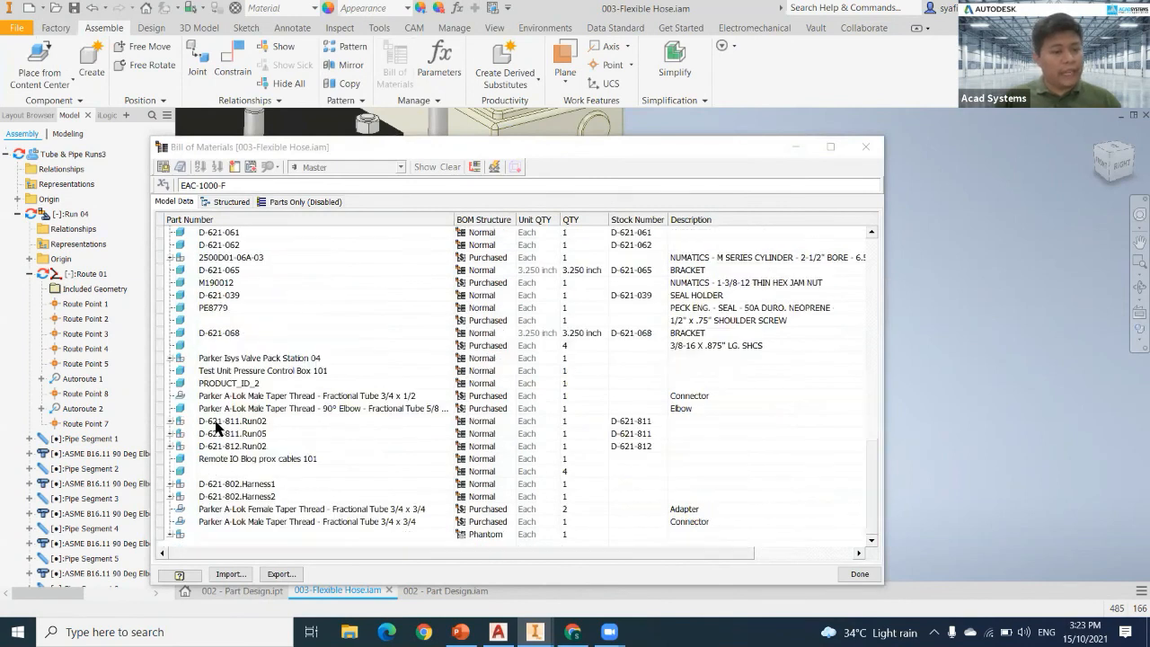
click(171, 420)
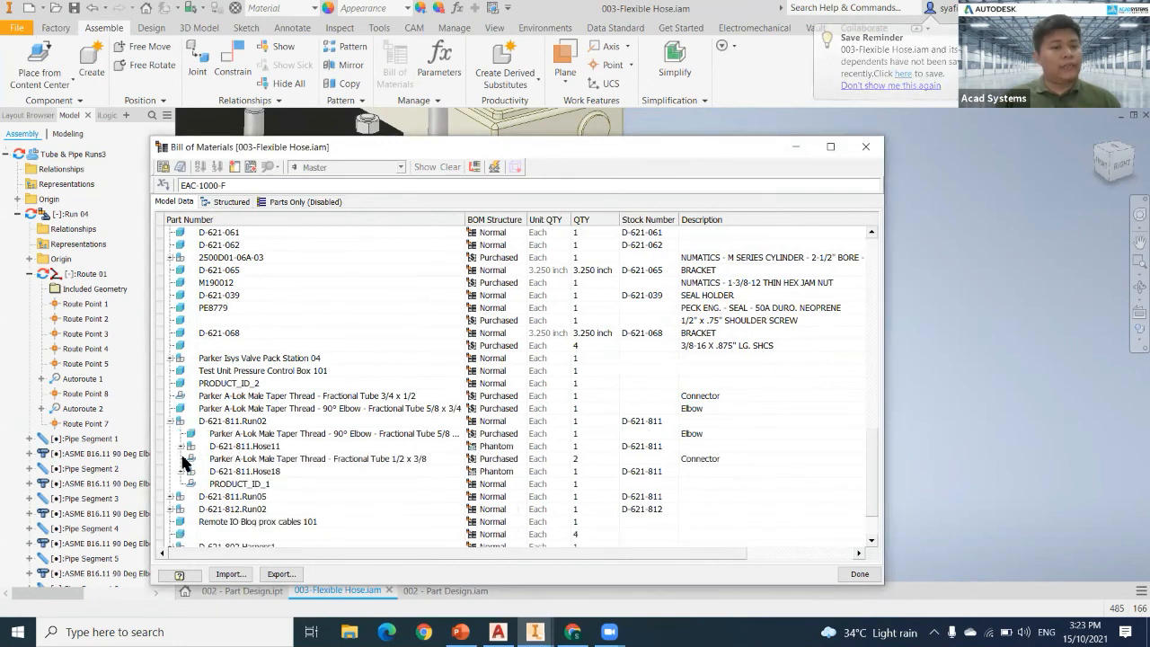
click(181, 446)
scroll(184, 480, down, 2)
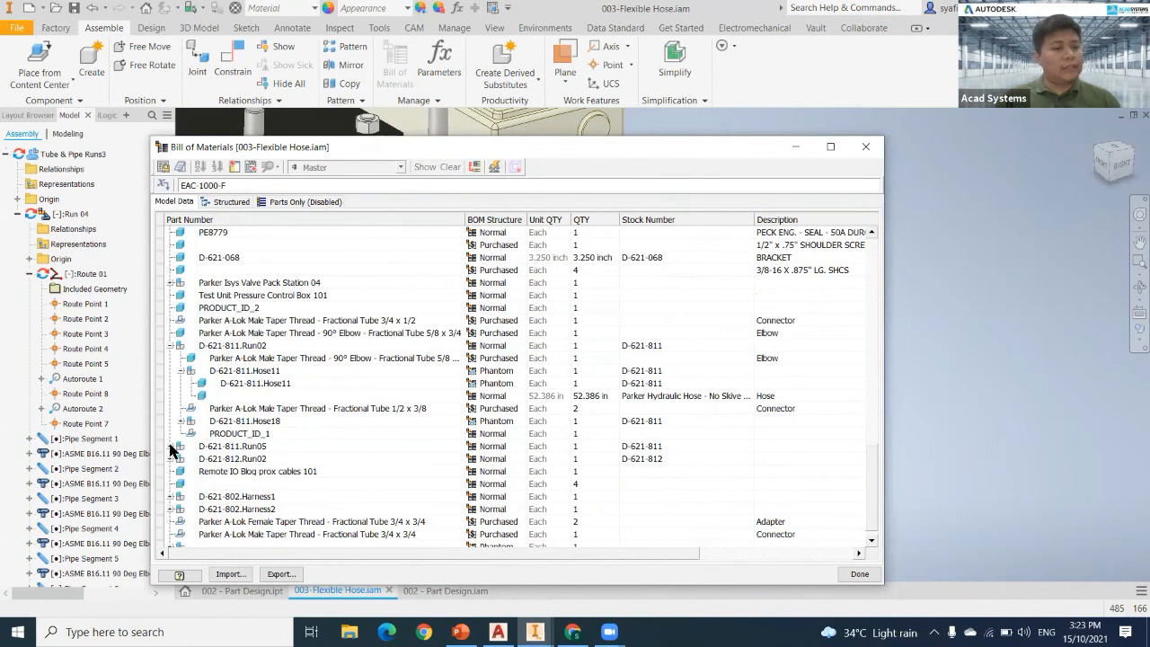
click(171, 446)
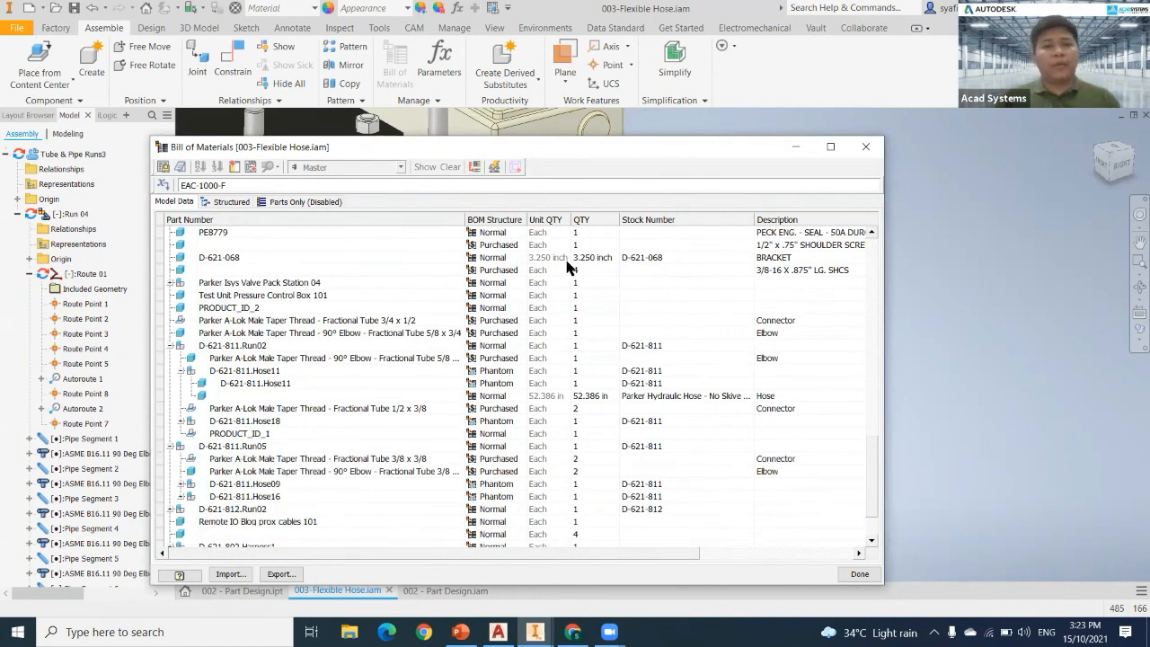
click(866, 145)
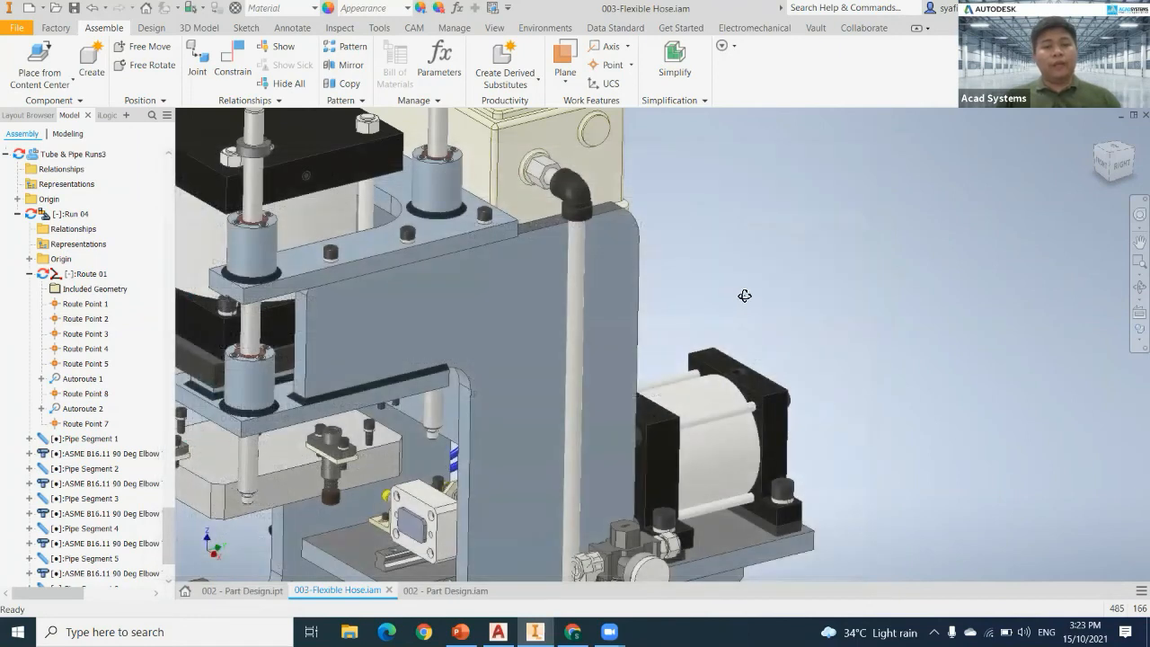
scroll(745, 303, up, 4)
middle_drag(653, 200, 620, 187)
shift+middle_drag(410, 360, 385, 380)
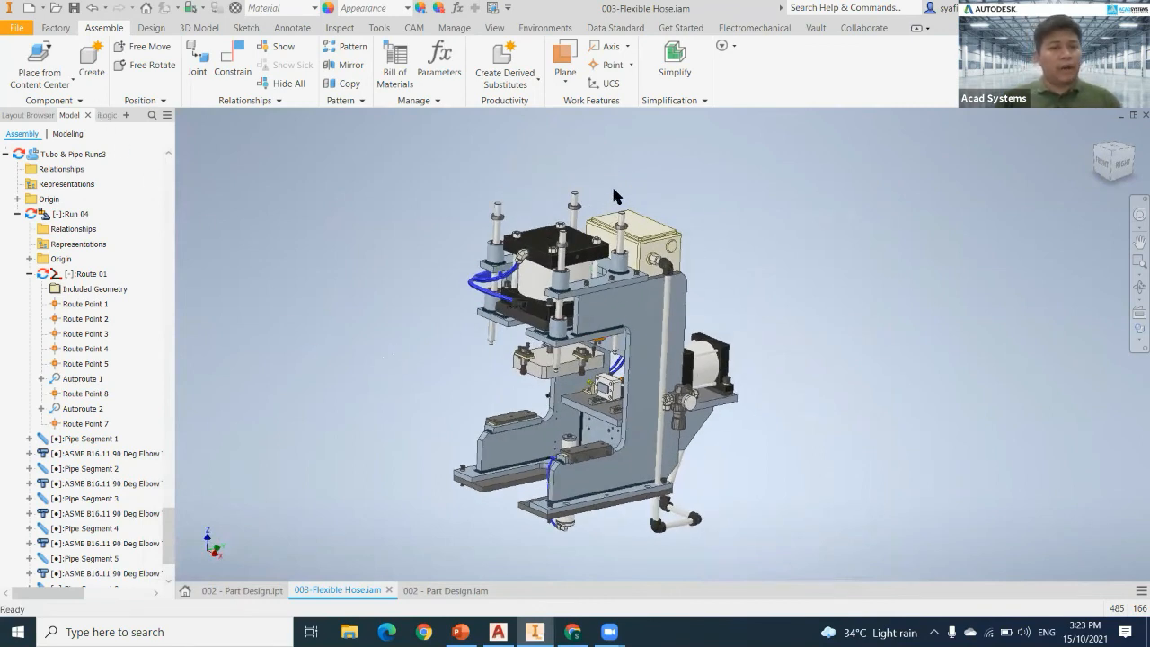
shift+middle_drag(719, 403, 693, 393)
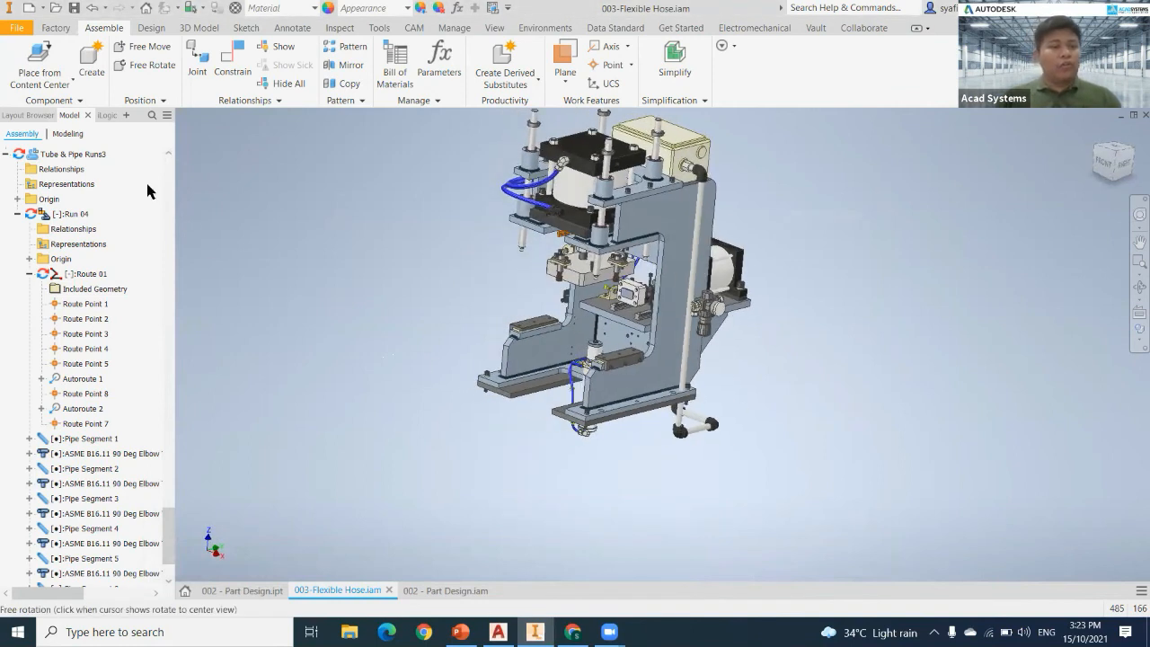
Create a new part file from a standard part template.
click(30, 11)
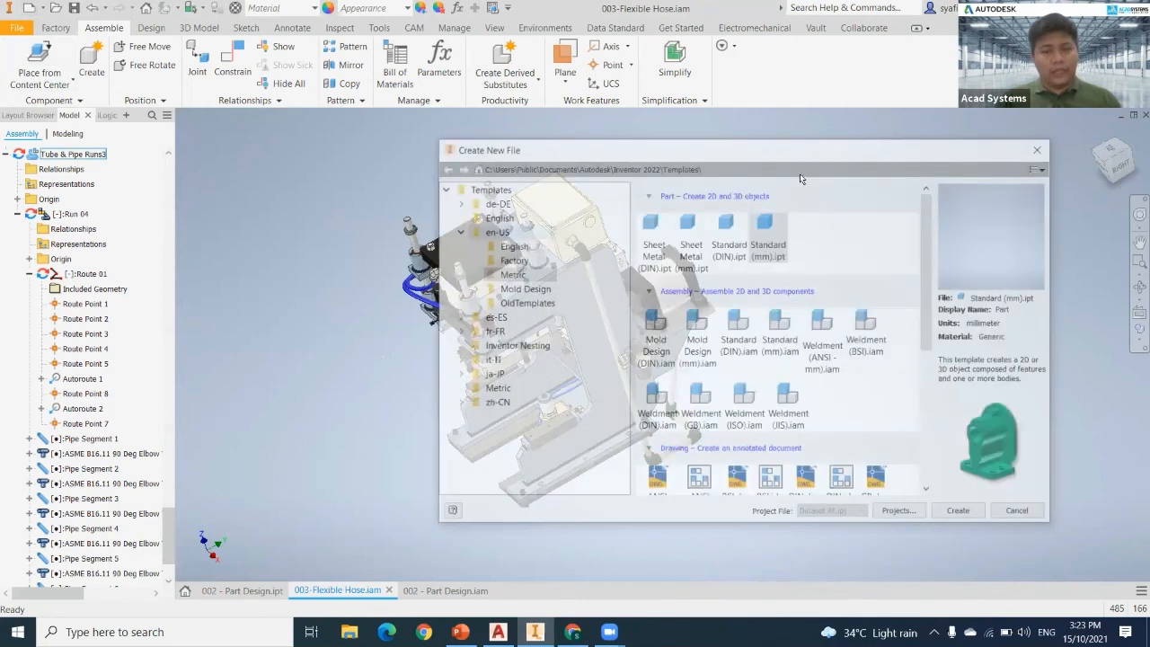
double_click(730, 225)
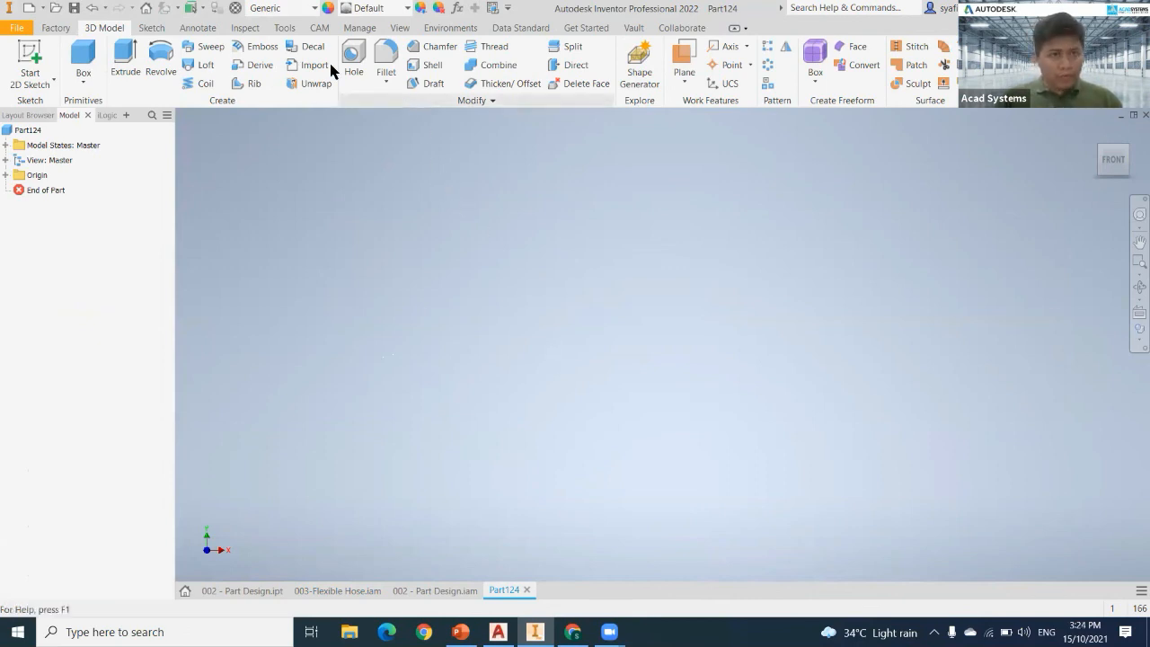
Start attaching a point cloud to the new part and browse to the project's workspace folder.
click(285, 28)
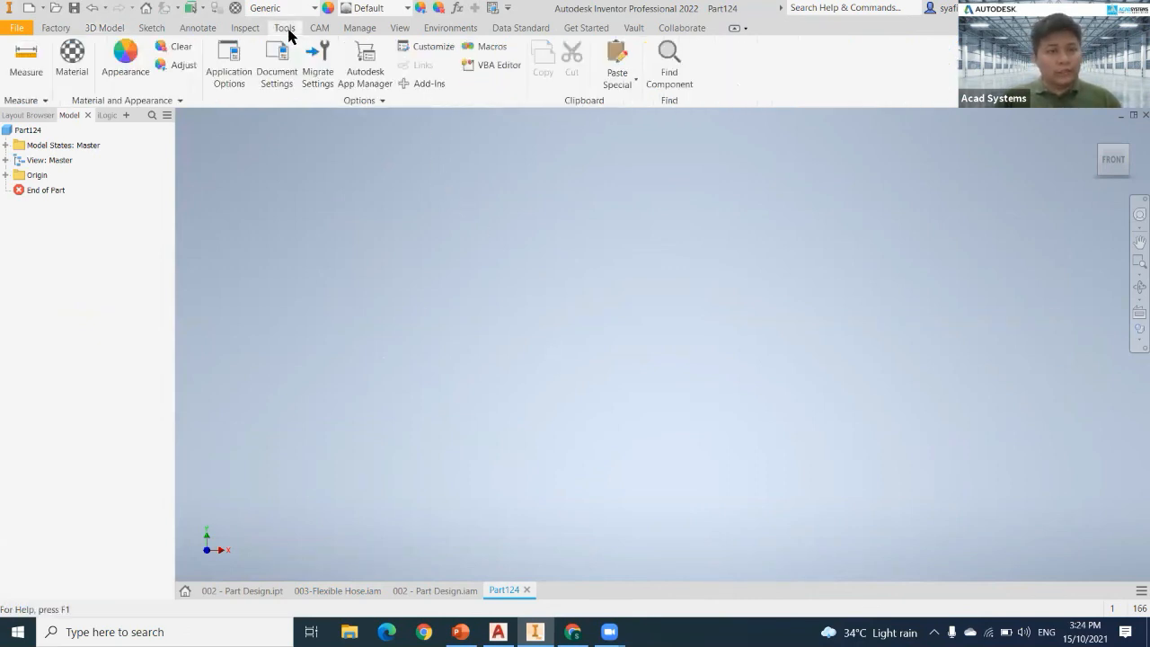
click(358, 28)
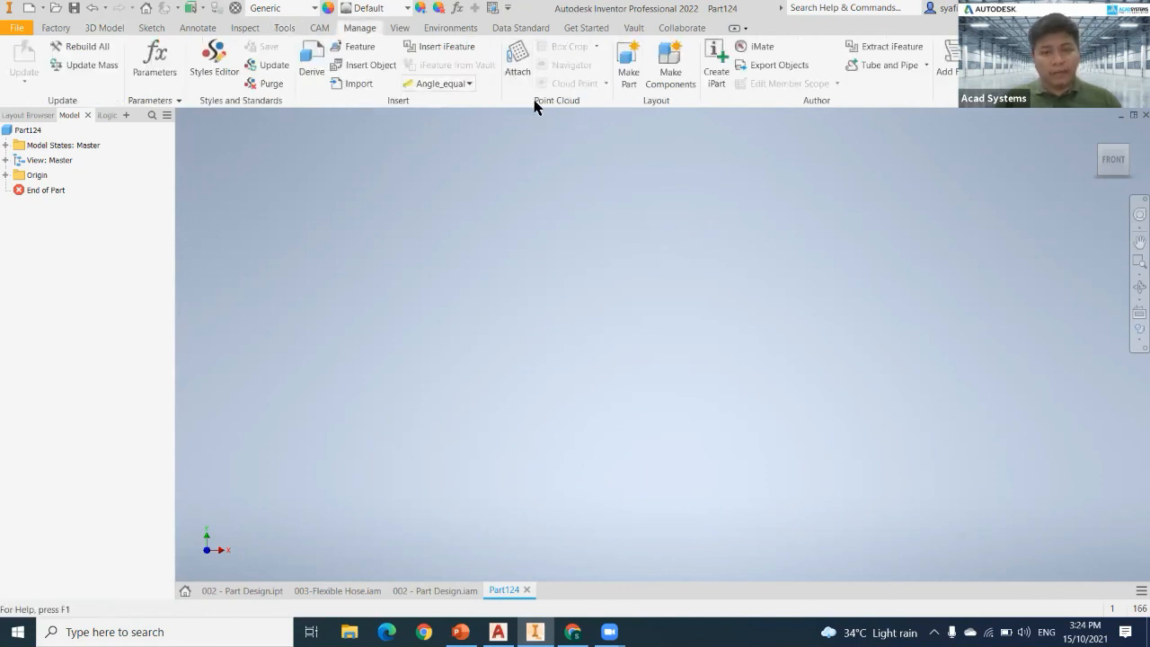
click(519, 70)
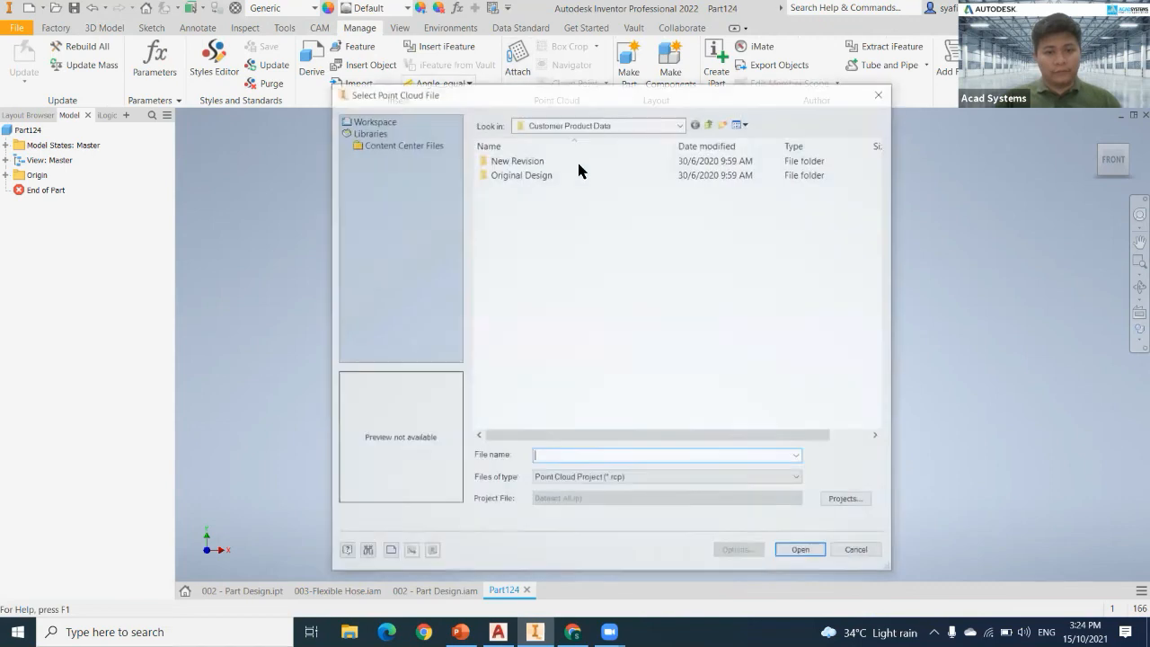
click(710, 122)
click(710, 122)
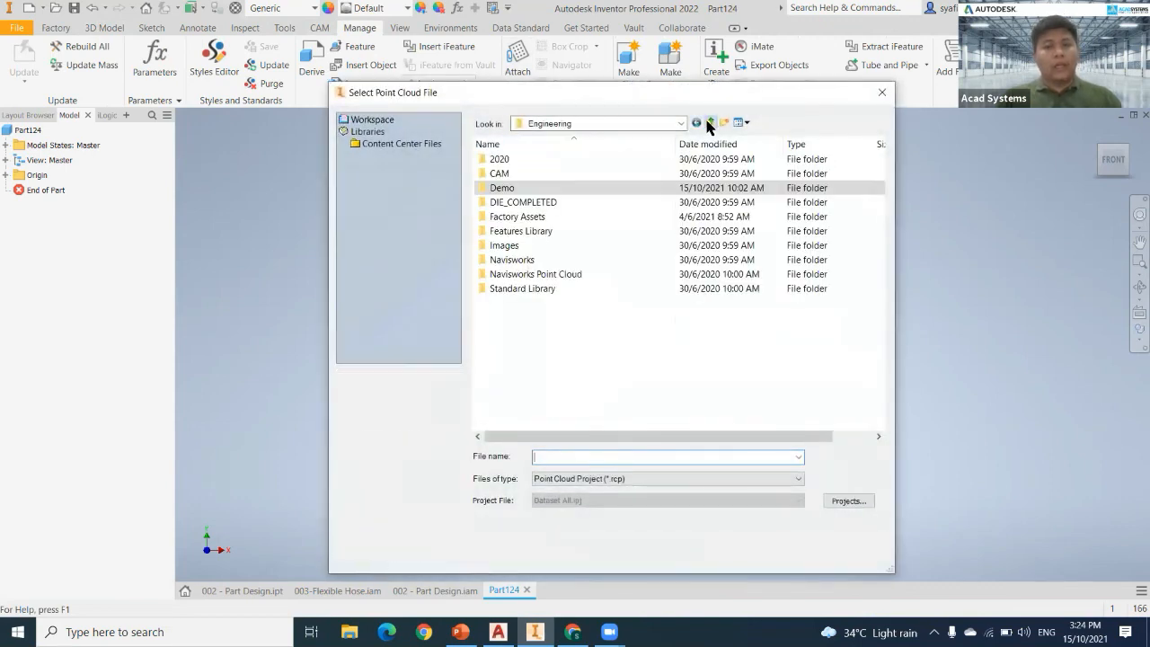
click(710, 123)
click(372, 120)
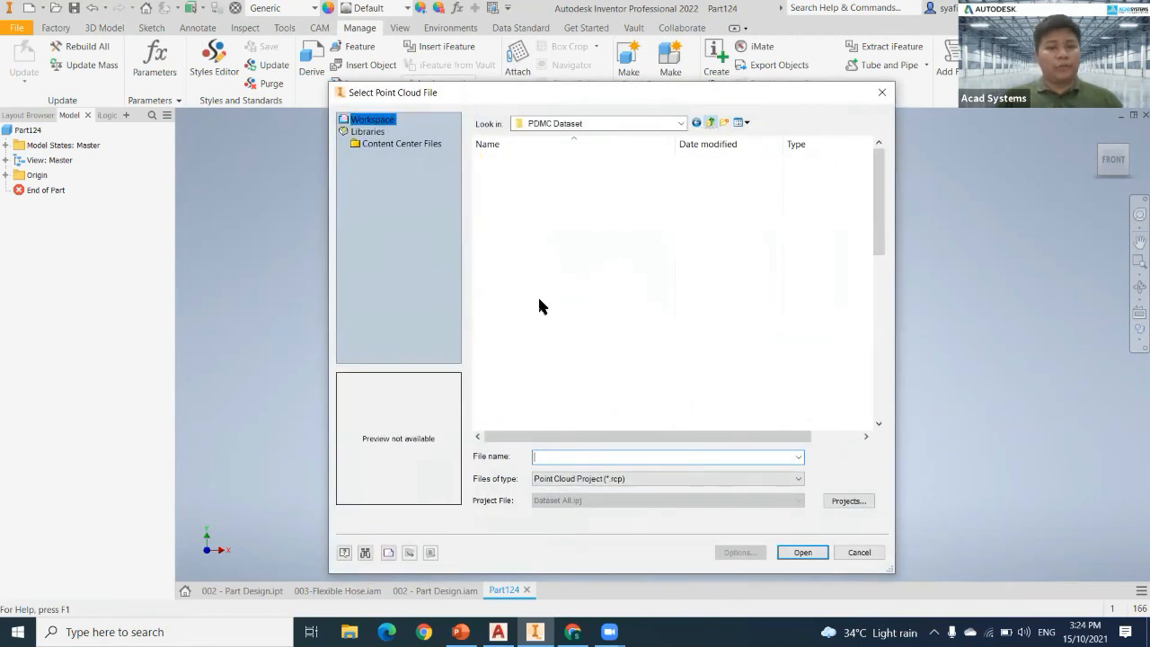
Choose the point cloud project Recap_Work_Navis_import.rcp from the ReCap folder for attachment.
double_click(540, 346)
click(530, 232)
double_click(530, 232)
double_click(519, 238)
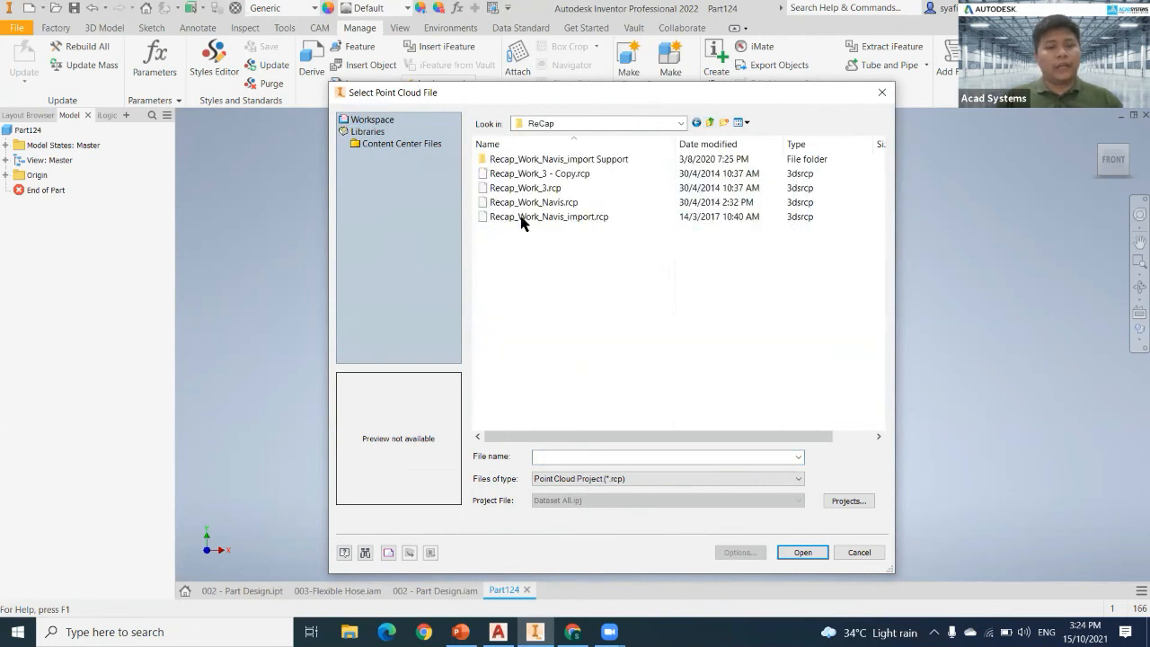
click(568, 218)
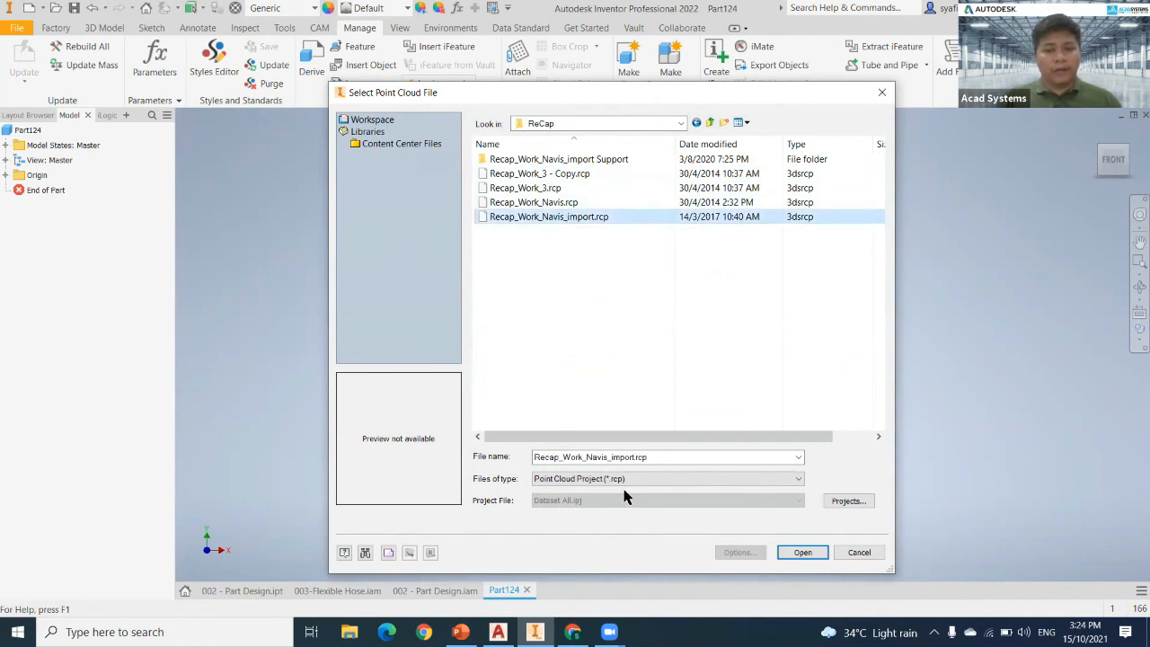
click(807, 552)
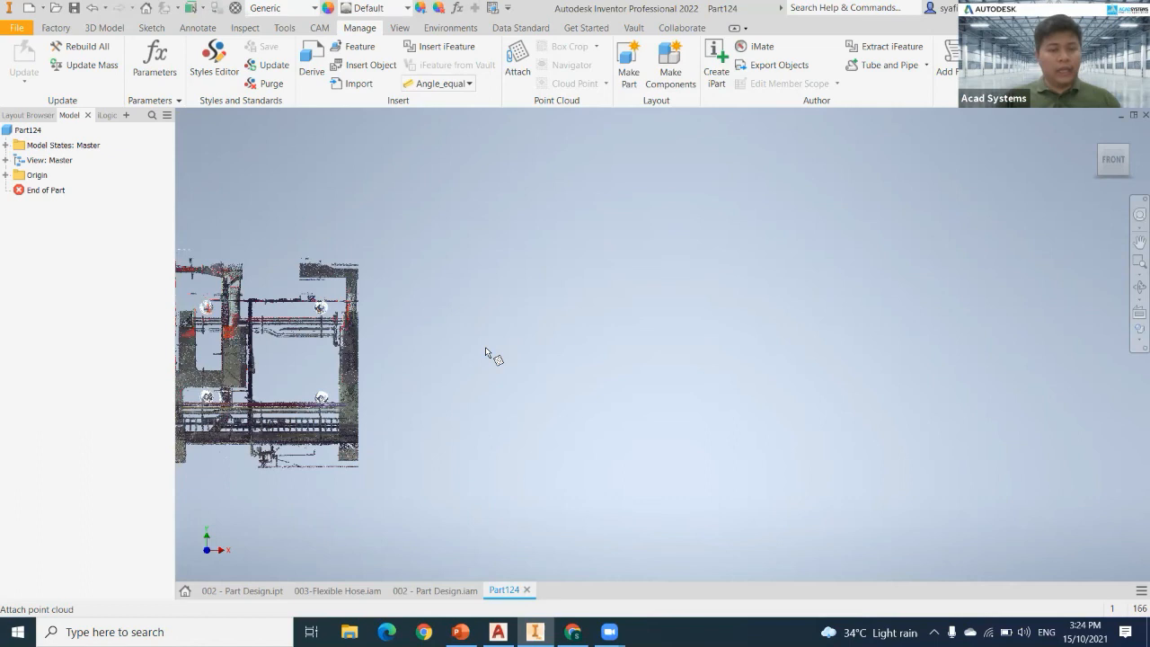
Place the point cloud and attach it with insertion at the part's origin.
click(486, 348)
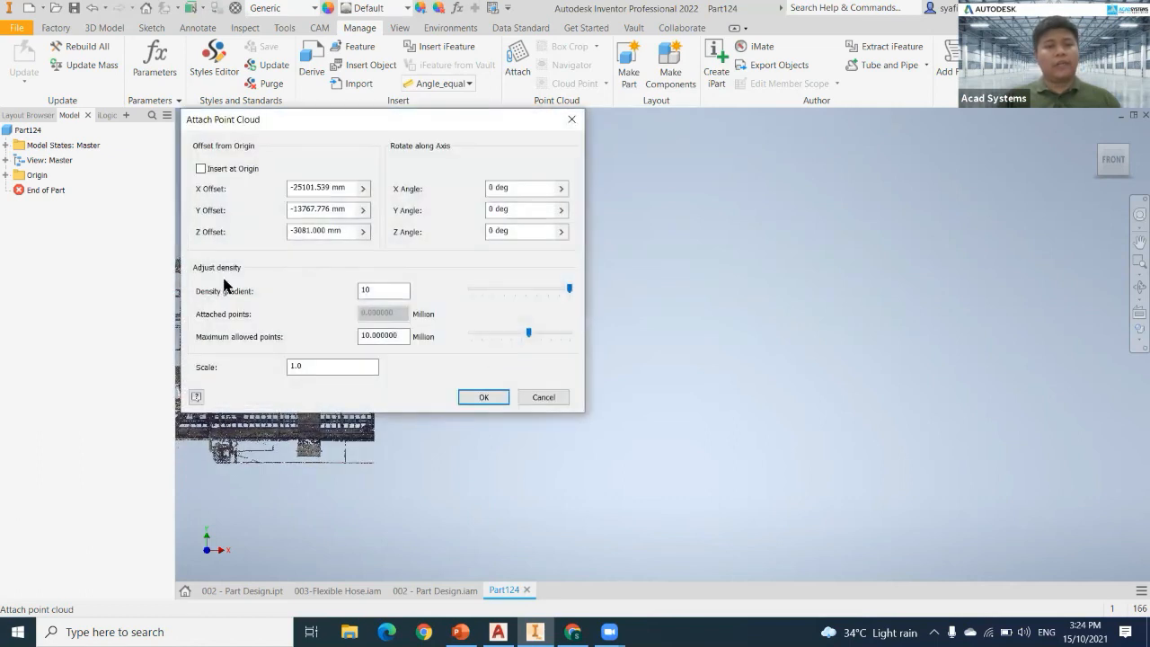
click(201, 169)
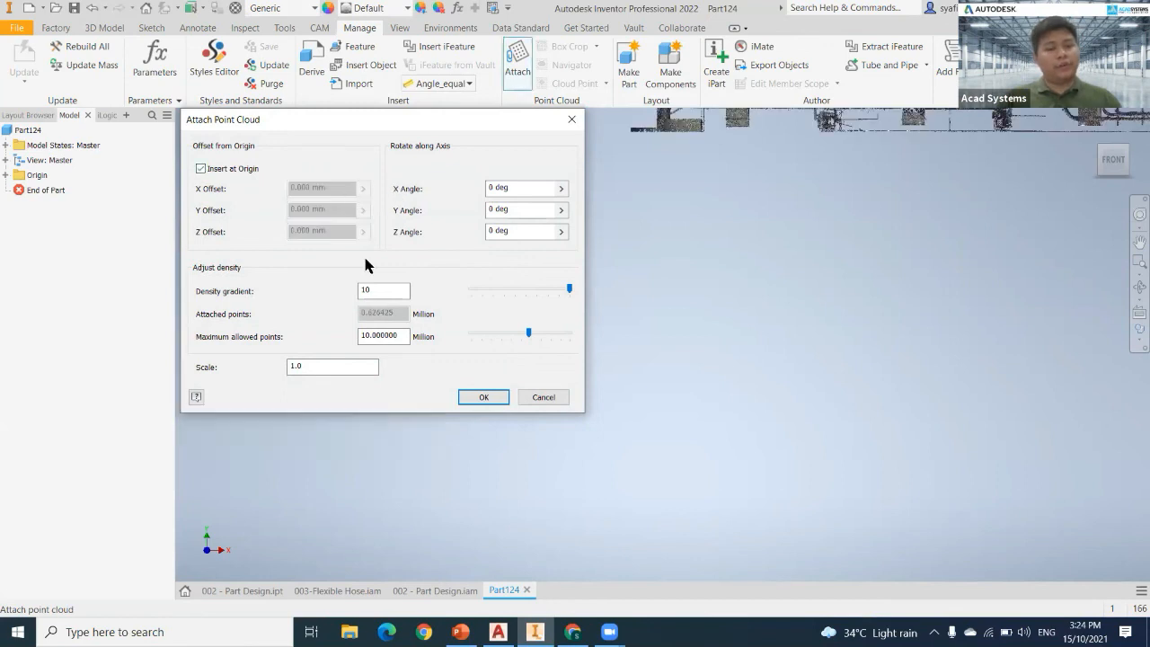
click(482, 397)
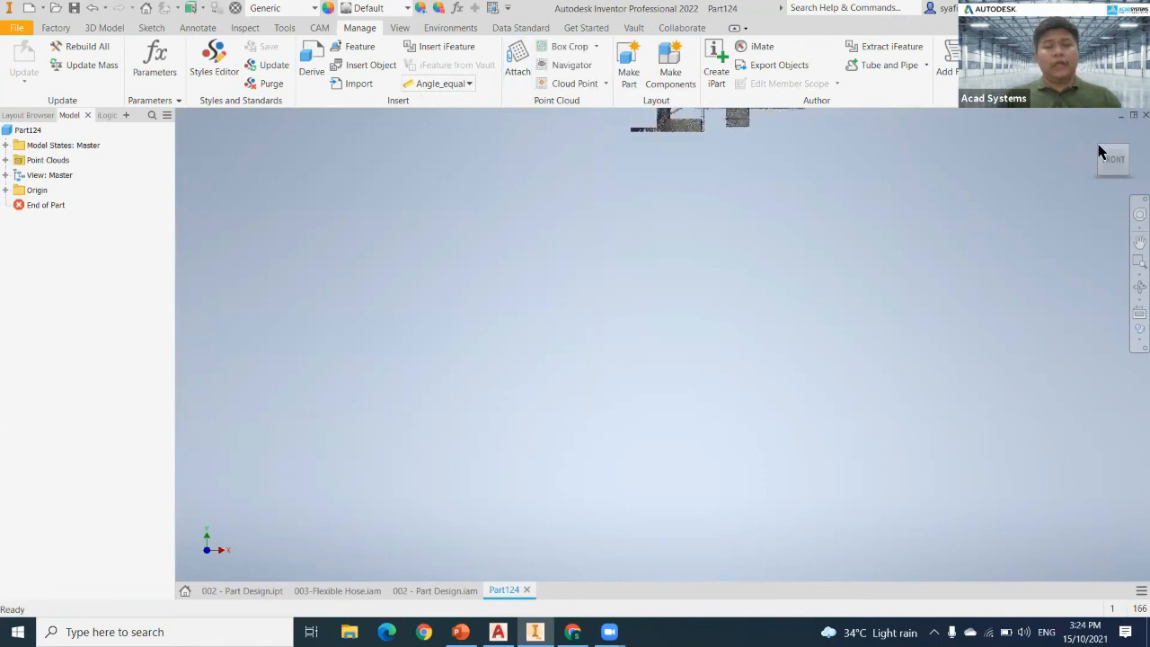
Examine the attached point cloud from an isometric angle, both up close around the piping and as a whole.
middle_drag(769, 188, 702, 308)
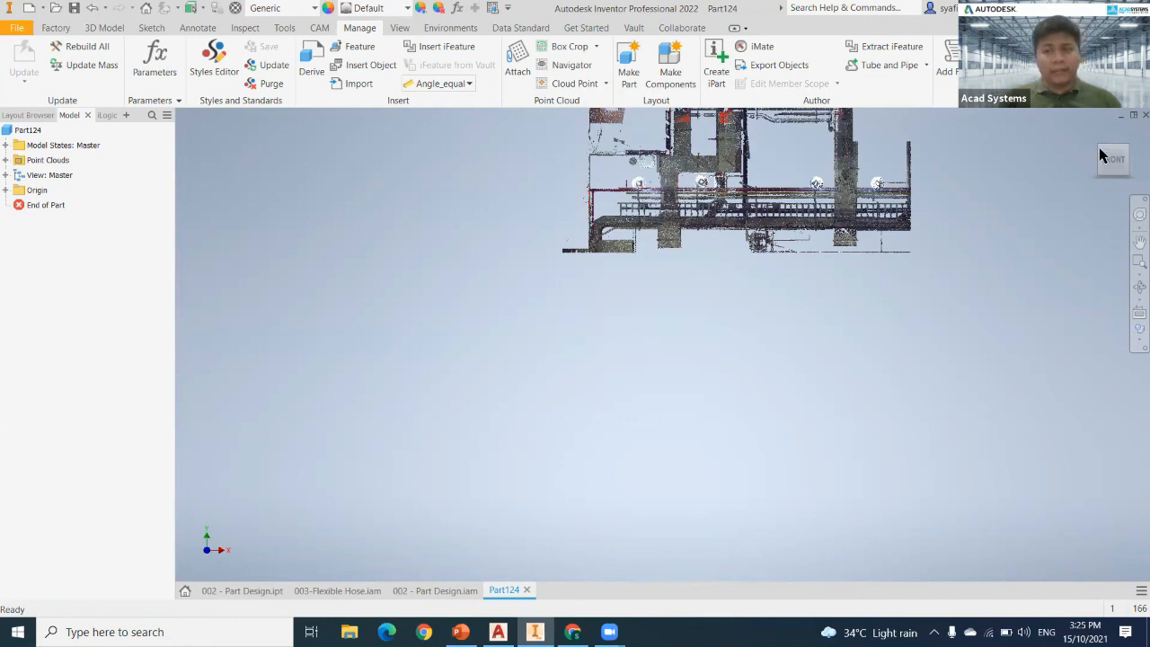
key(F2)
key(F6)
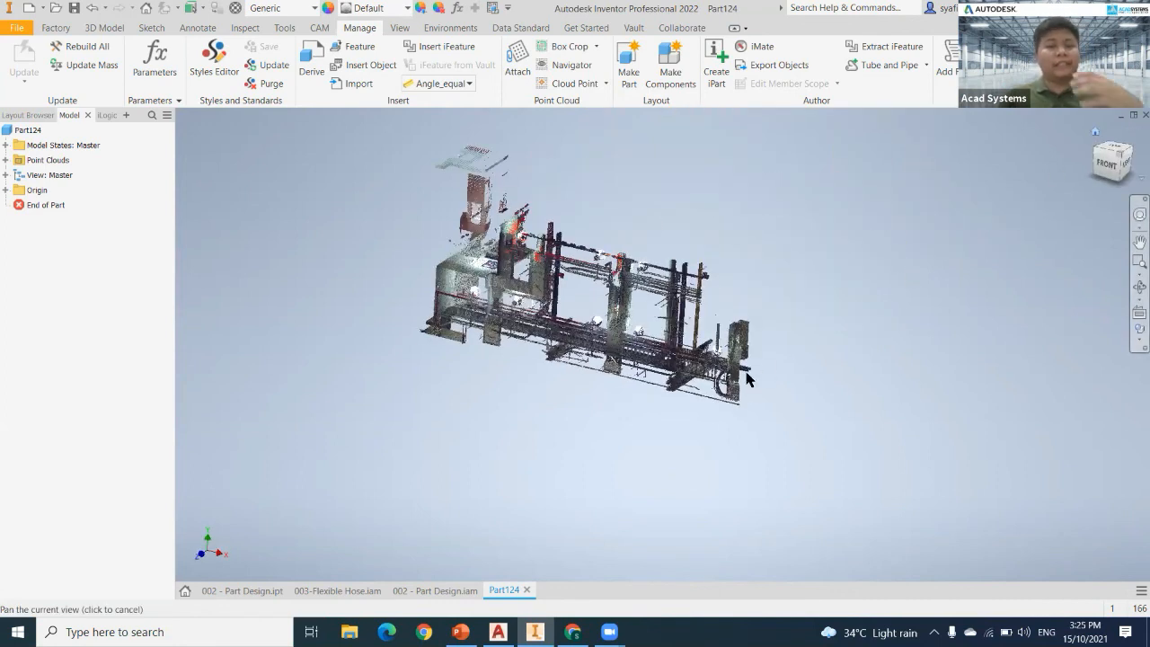
scroll(656, 362, up, 5)
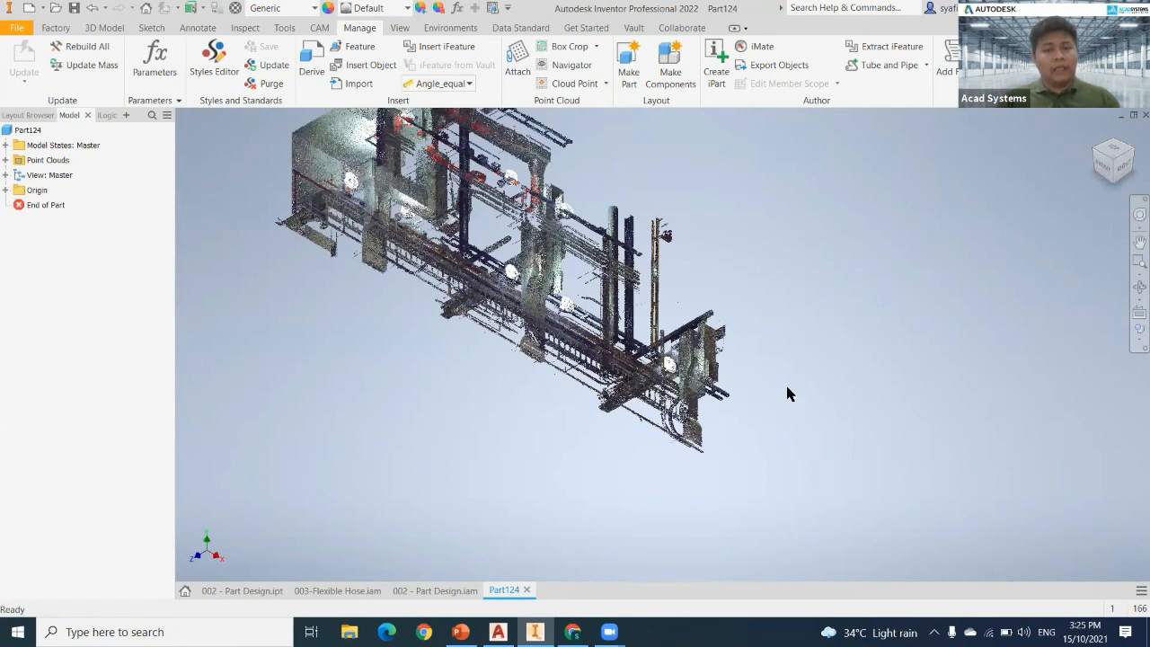
scroll(788, 395, up, 4)
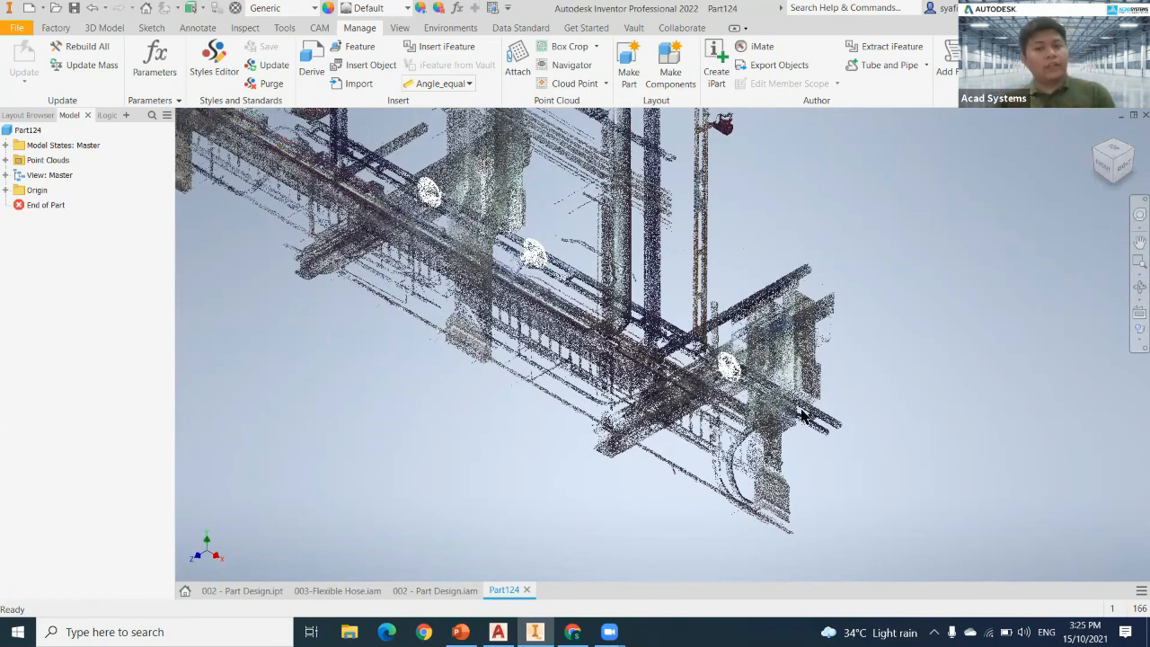
scroll(837, 321, down, 3)
scroll(935, 328, down, 4)
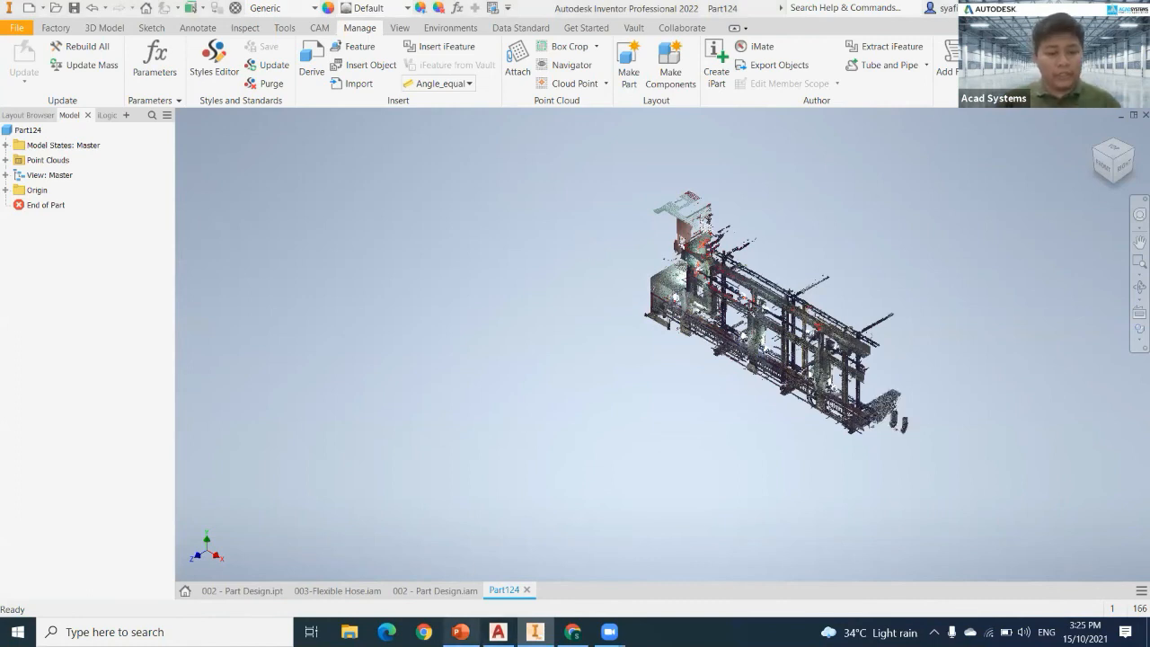
Show the Product Design & Manufacturing Collection slide in PowerPoint, and review the promotions and news on acadsystems.com in Chrome.
click(460, 632)
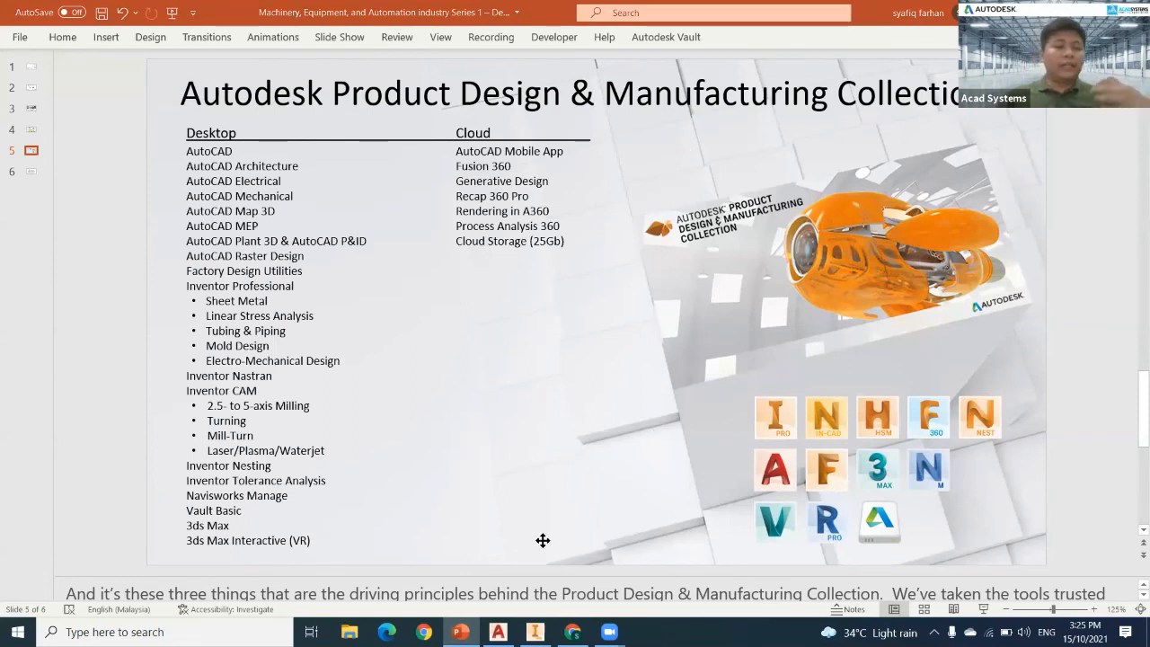
click(572, 632)
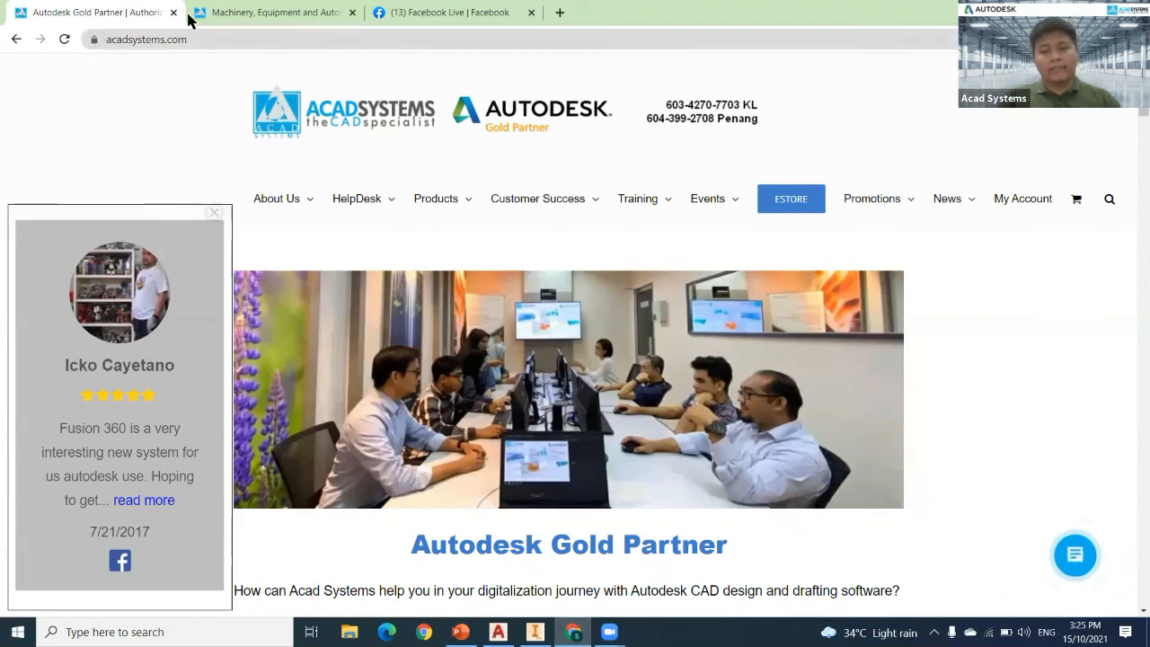
scroll(202, 139, down, 3)
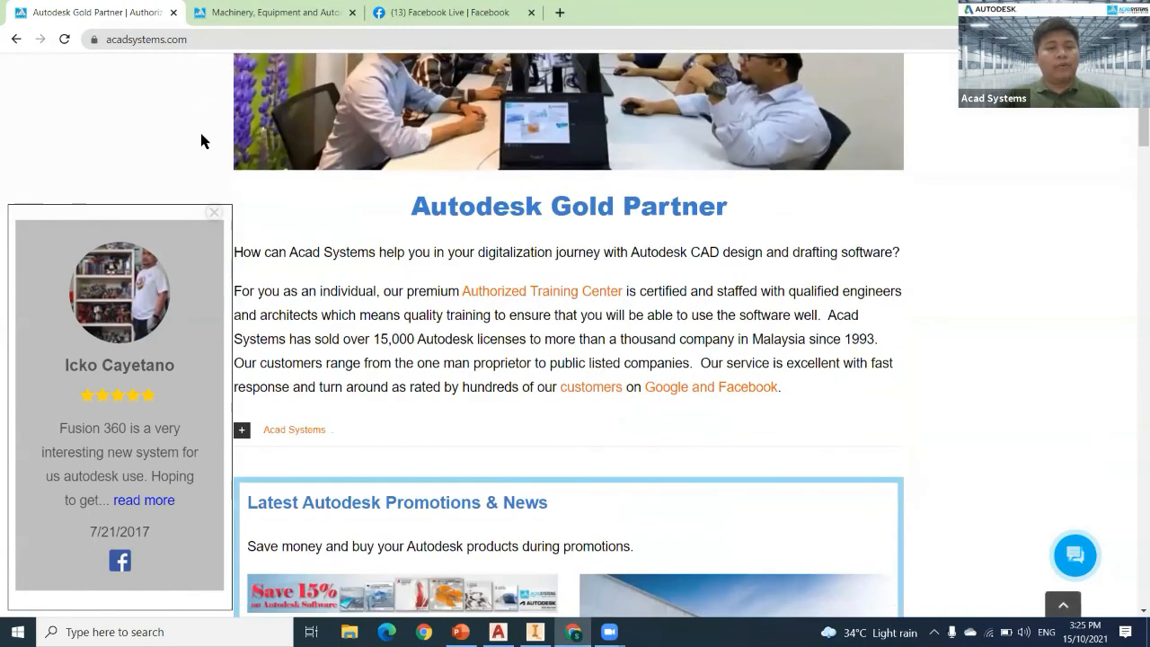
scroll(201, 139, down, 5)
scroll(378, 99, down, 2)
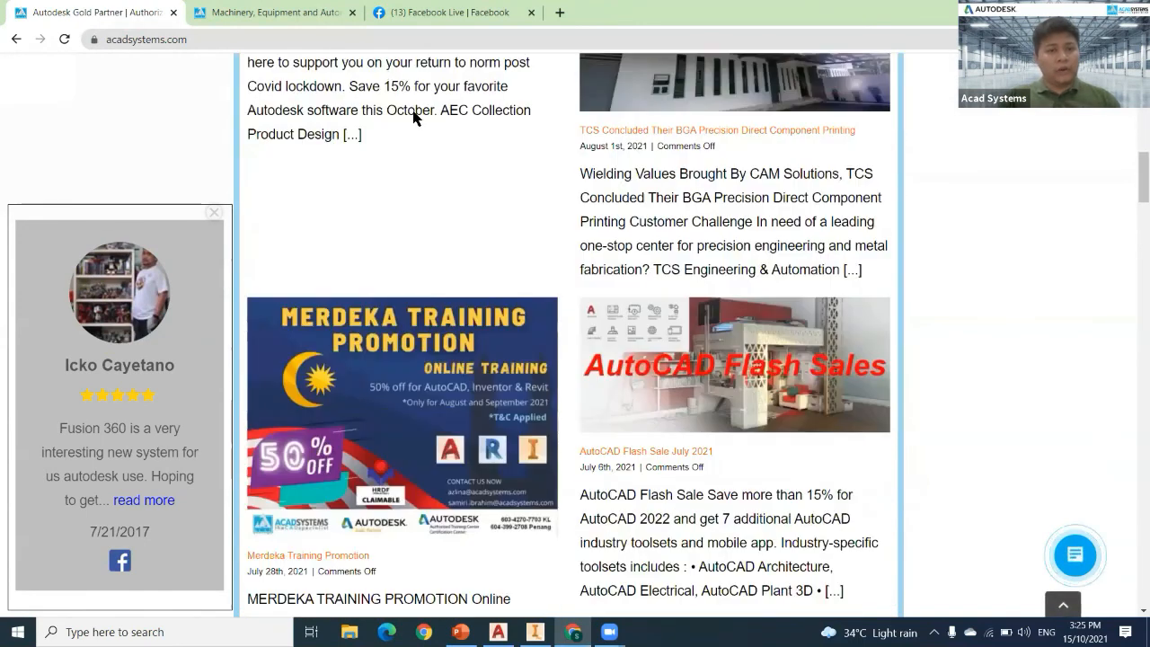
scroll(576, 231, down, 3)
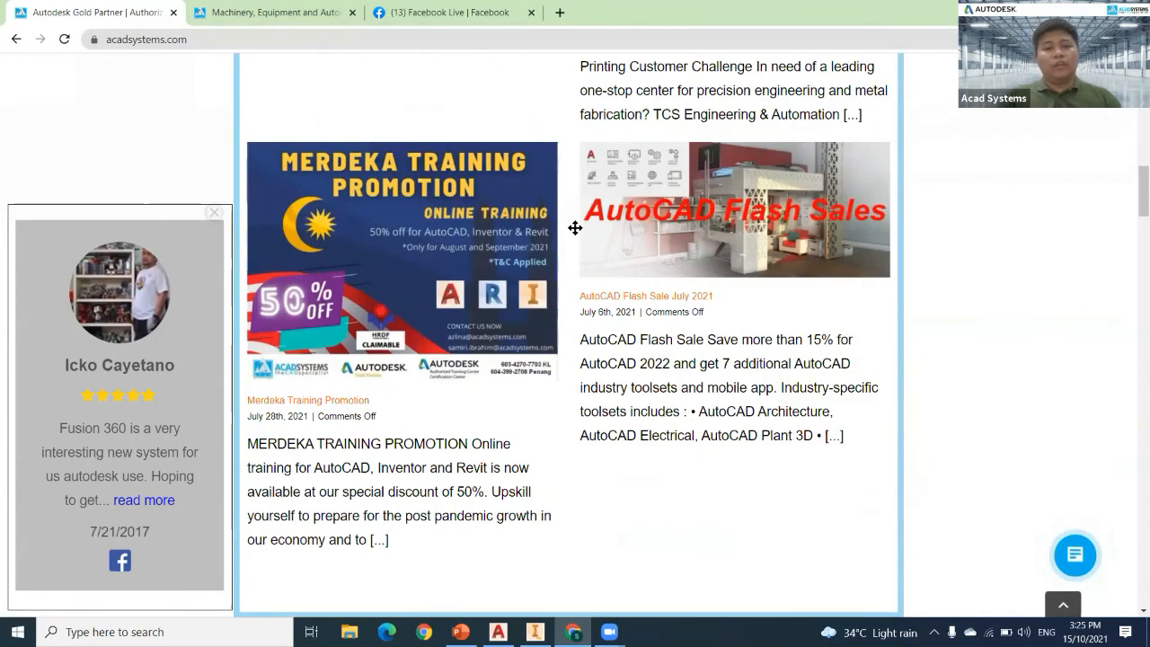
scroll(629, 270, down, 2)
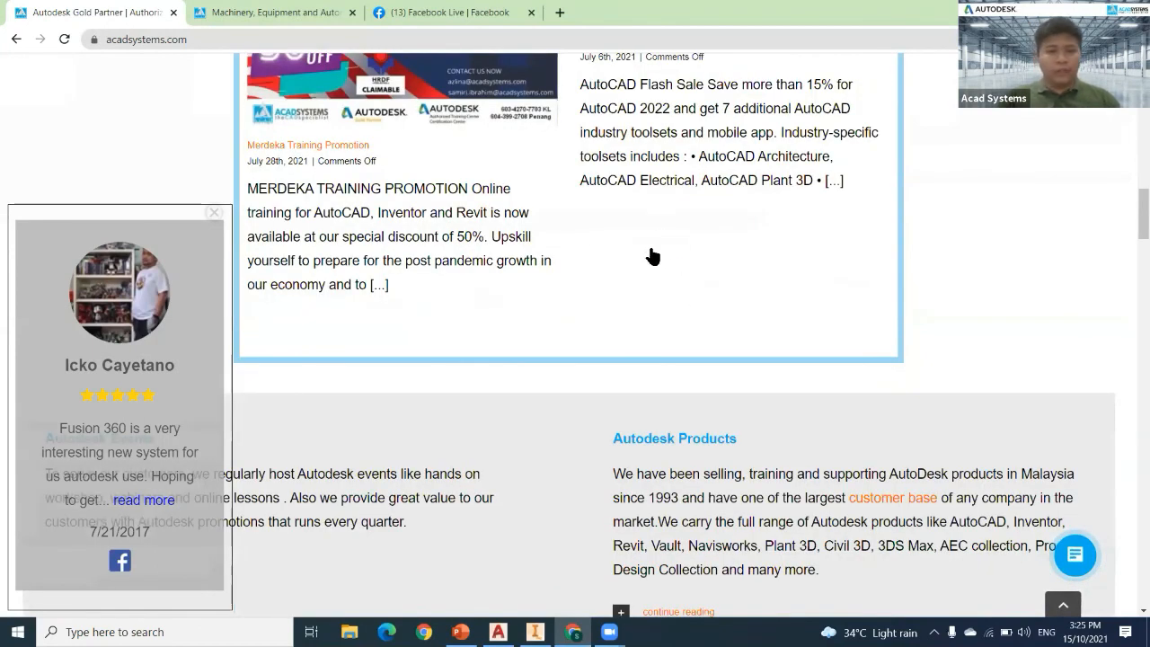
Look through the homepage's online lessons, workshops and webinars down to the social media links in the footer.
scroll(675, 249, down, 10)
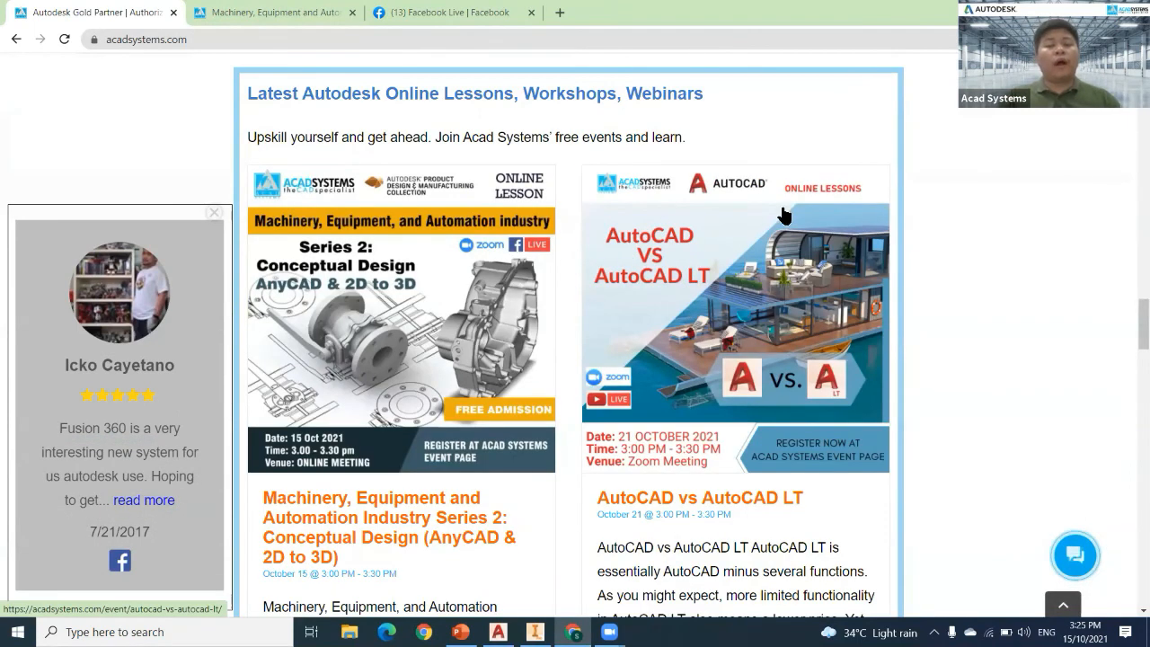
scroll(662, 412, down, 1)
scroll(662, 412, down, 1)
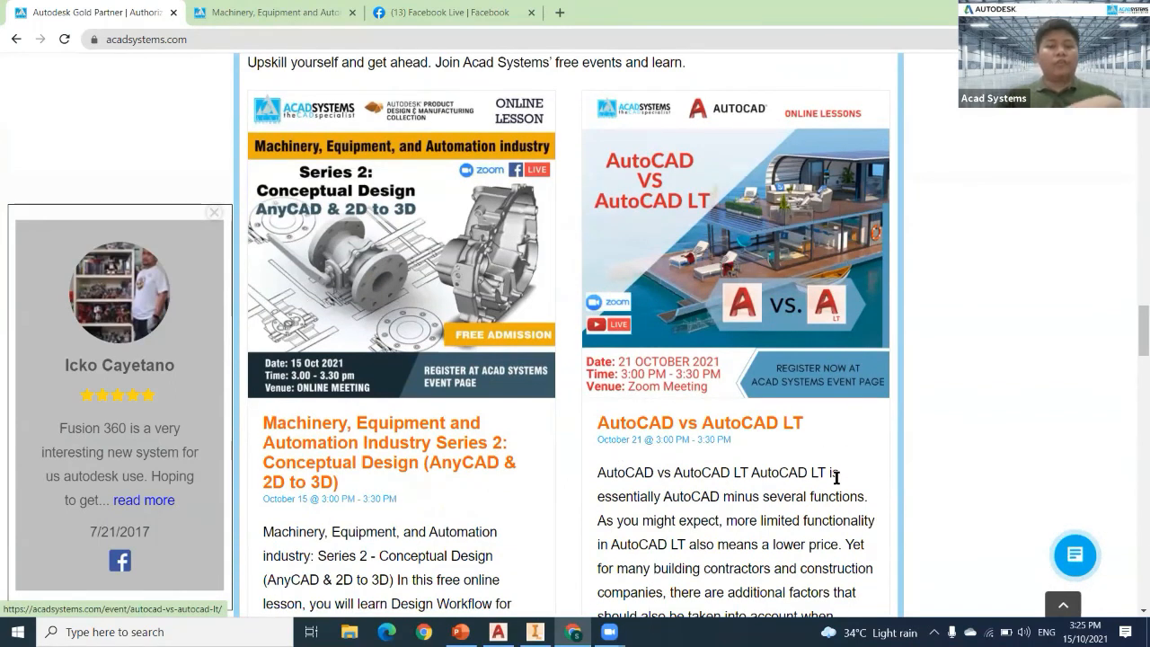
scroll(1061, 408, down, 1)
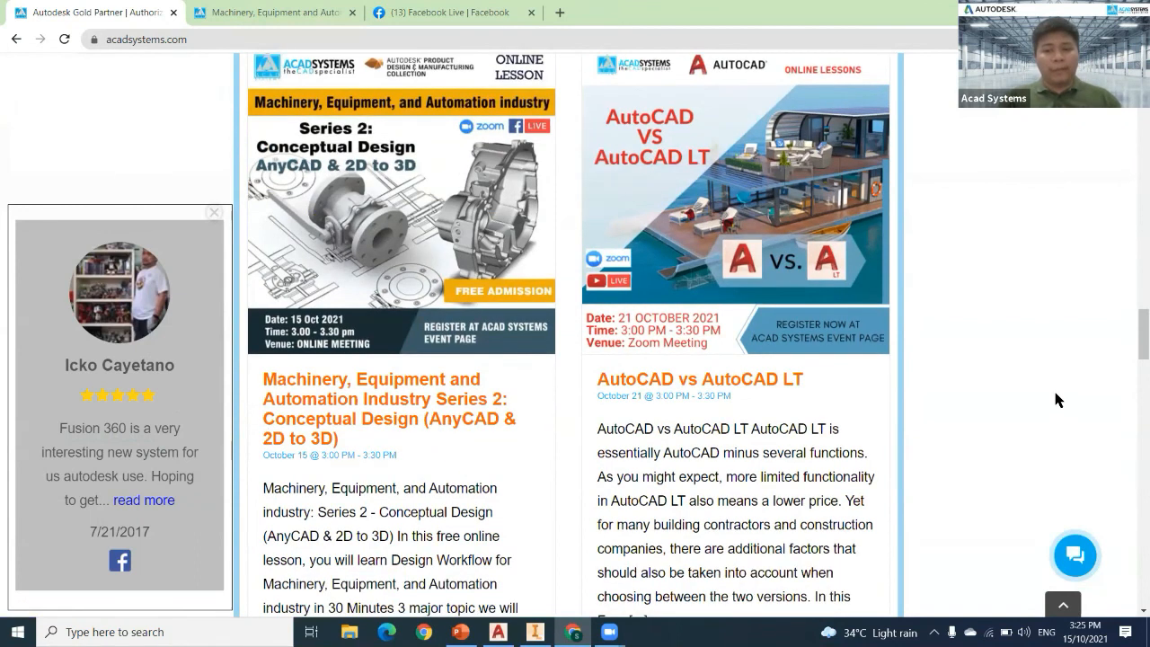
scroll(935, 490, down, 3)
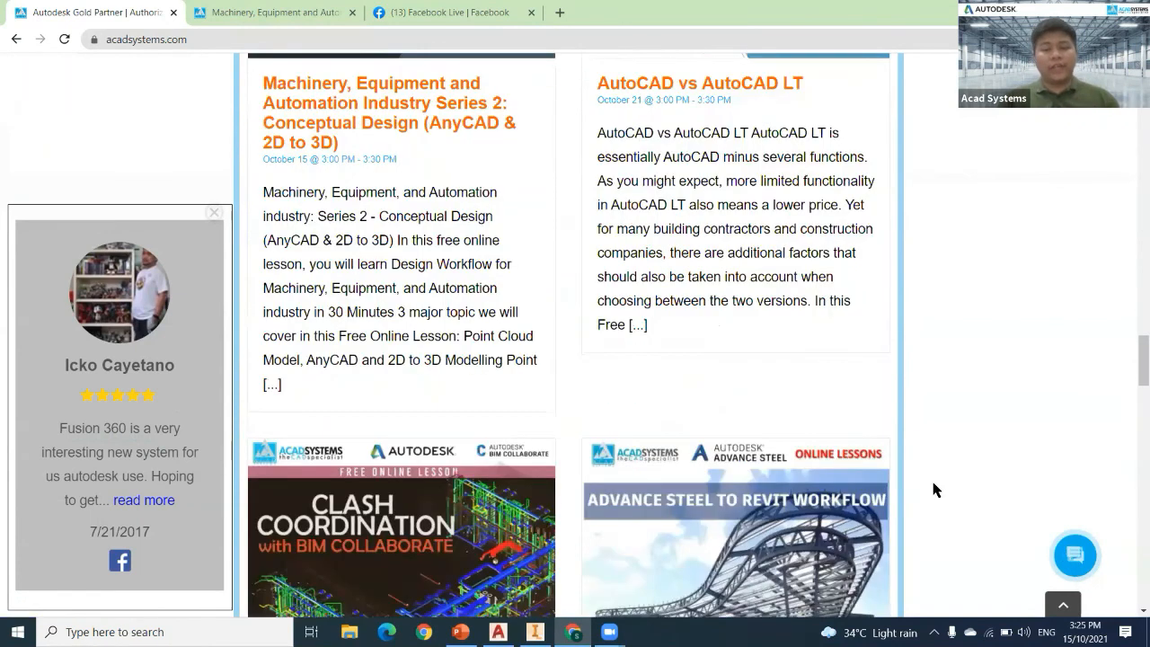
scroll(778, 418, down, 2)
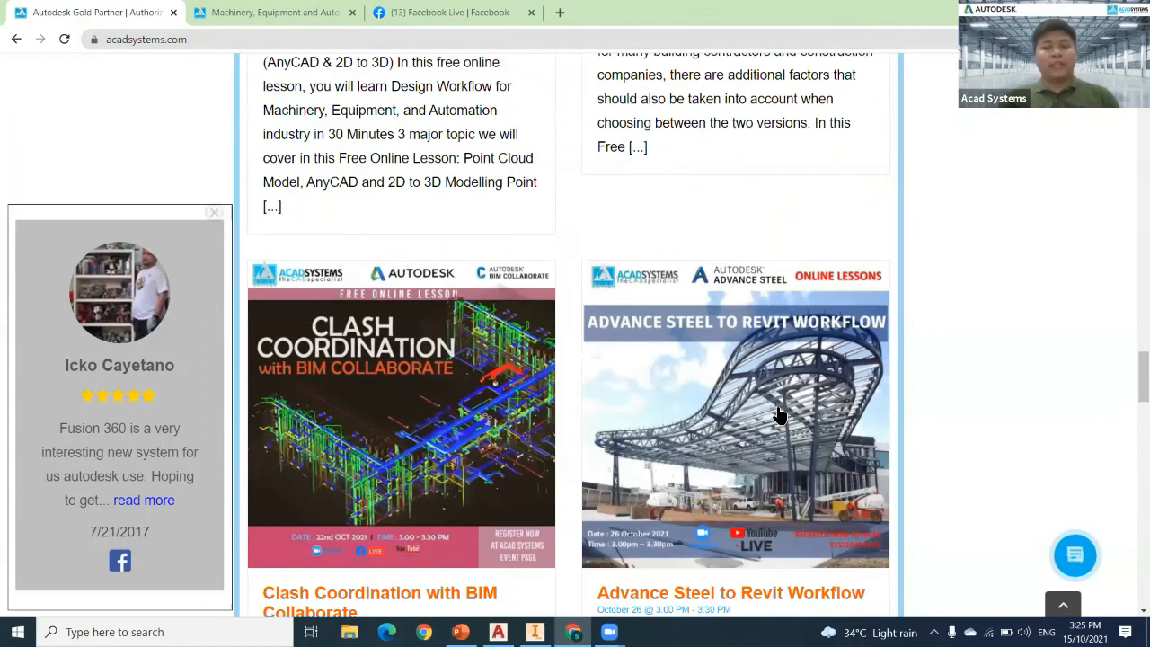
scroll(800, 406, down, 10)
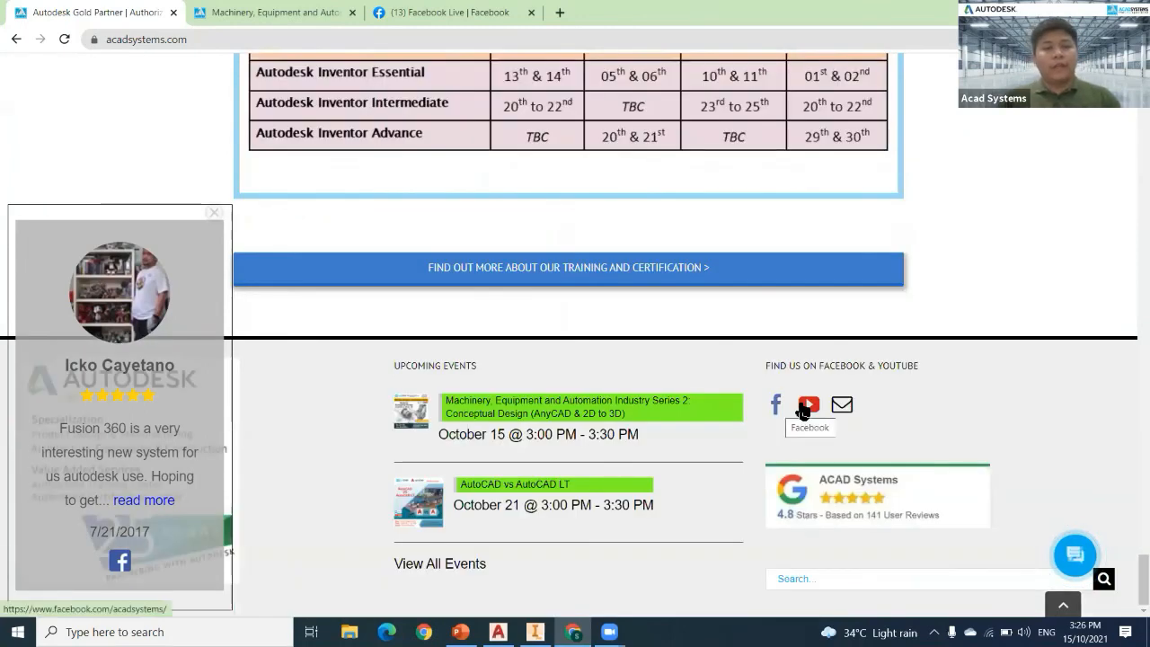
Open the Acad Systems YouTube channel from the website footer and view its created playlists.
click(804, 410)
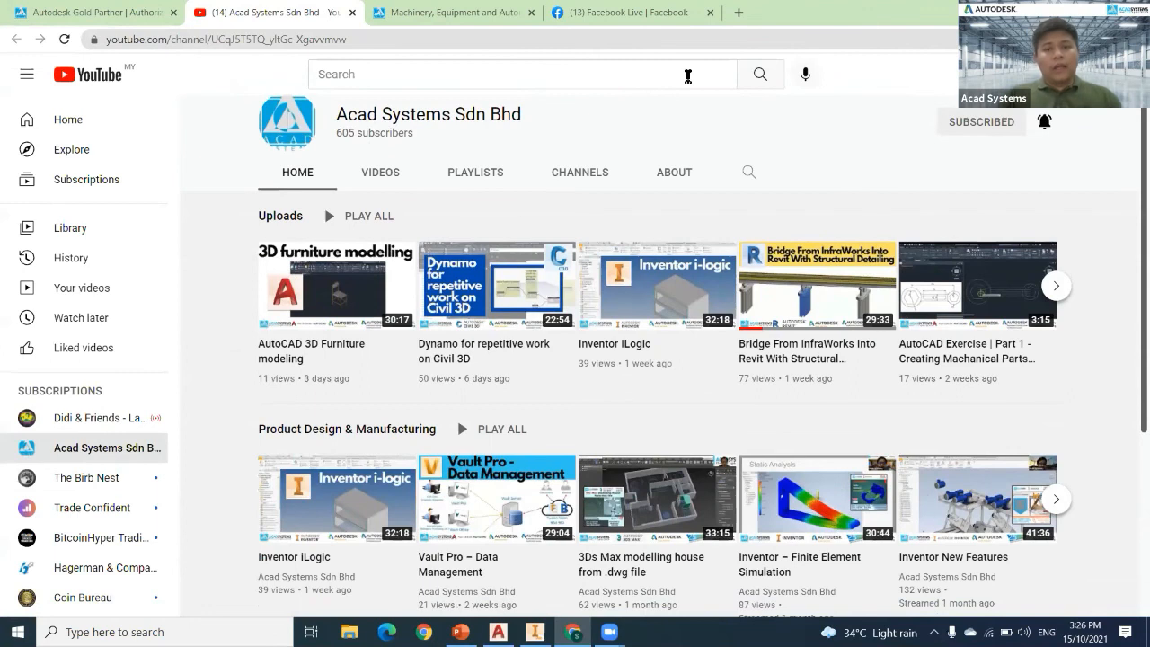
scroll(688, 76, down, 2)
scroll(689, 75, up, 2)
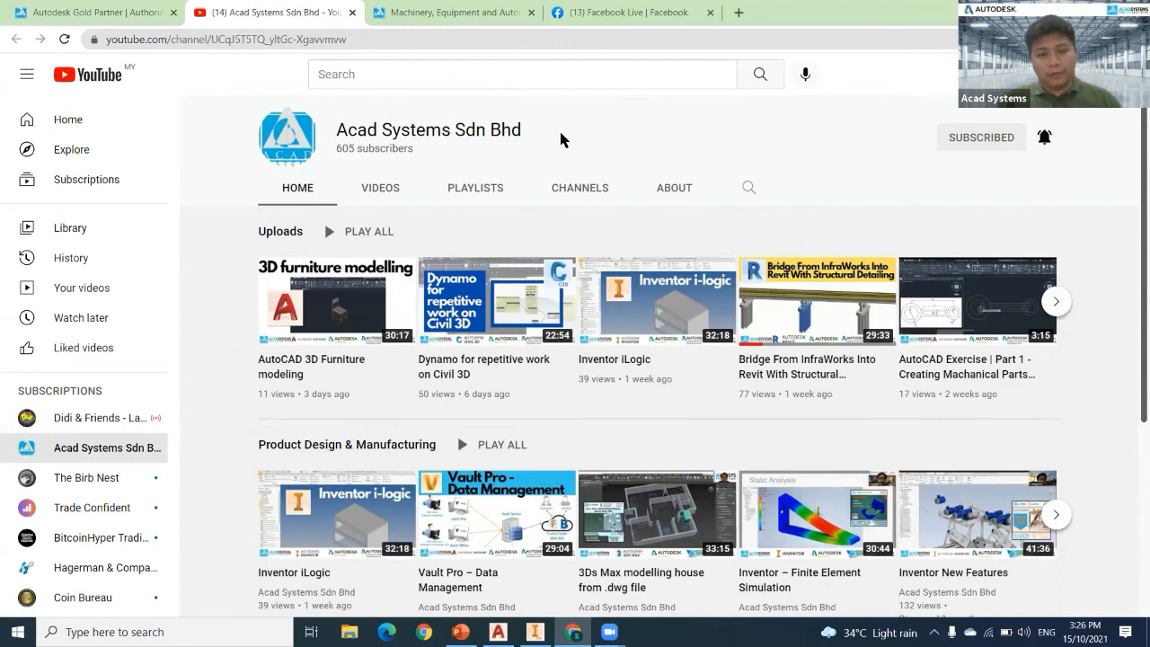
click(479, 191)
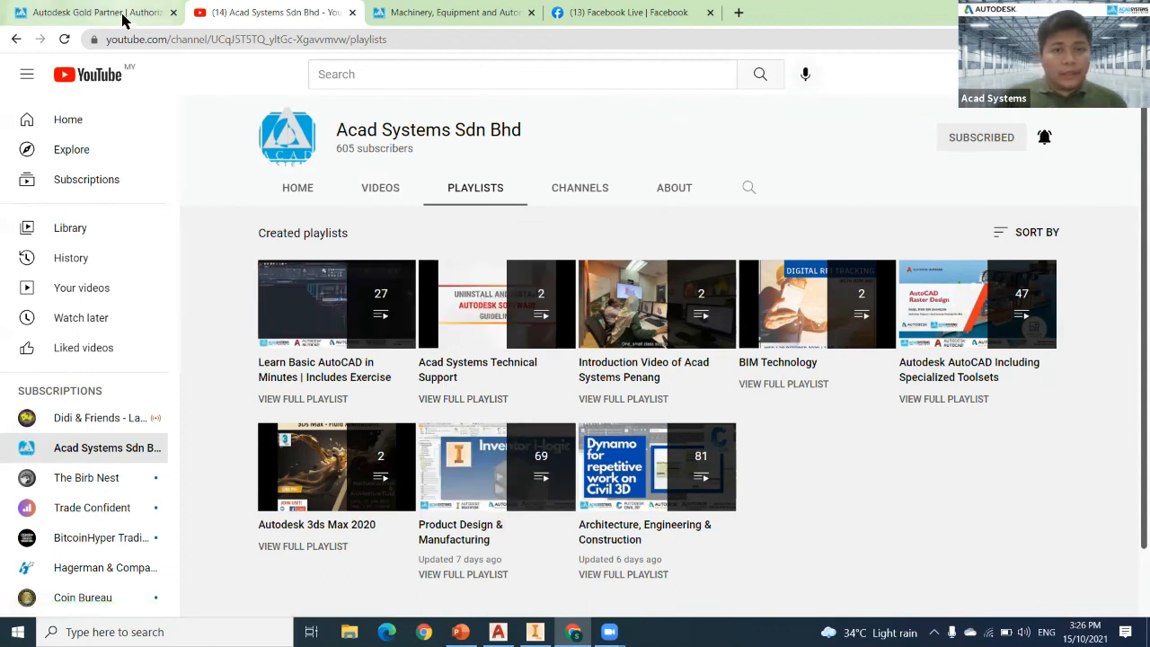
Return to the Acad Systems homepage and review it from the training schedule back up to the site's Training and Events entries.
click(90, 13)
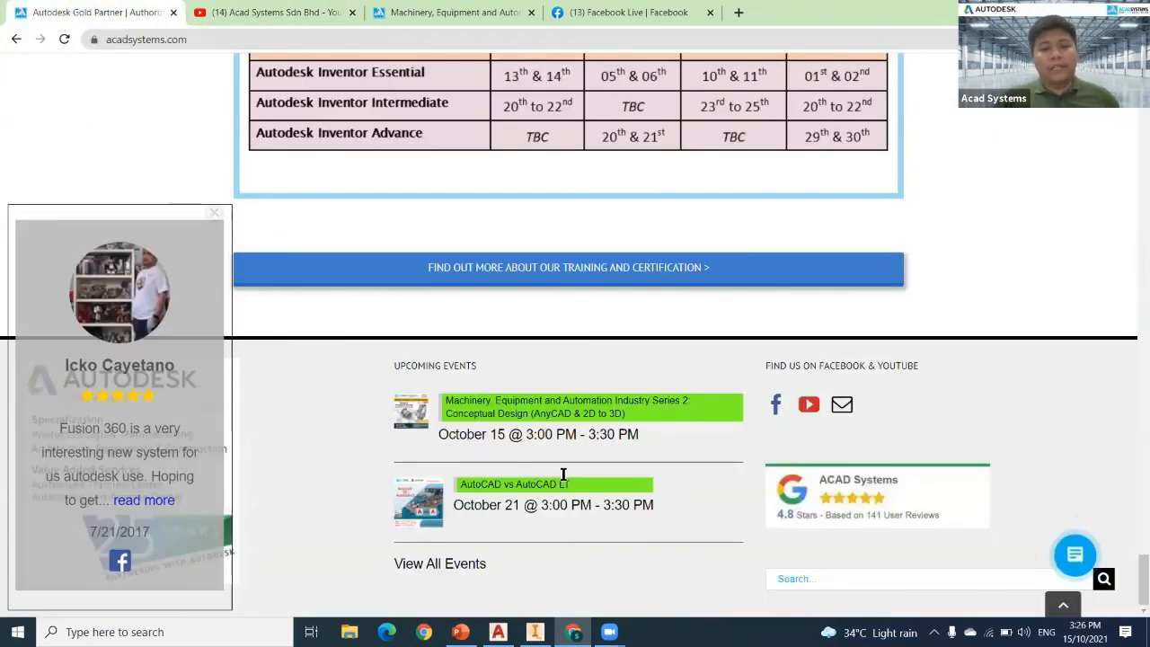
scroll(1133, 548, up, 6)
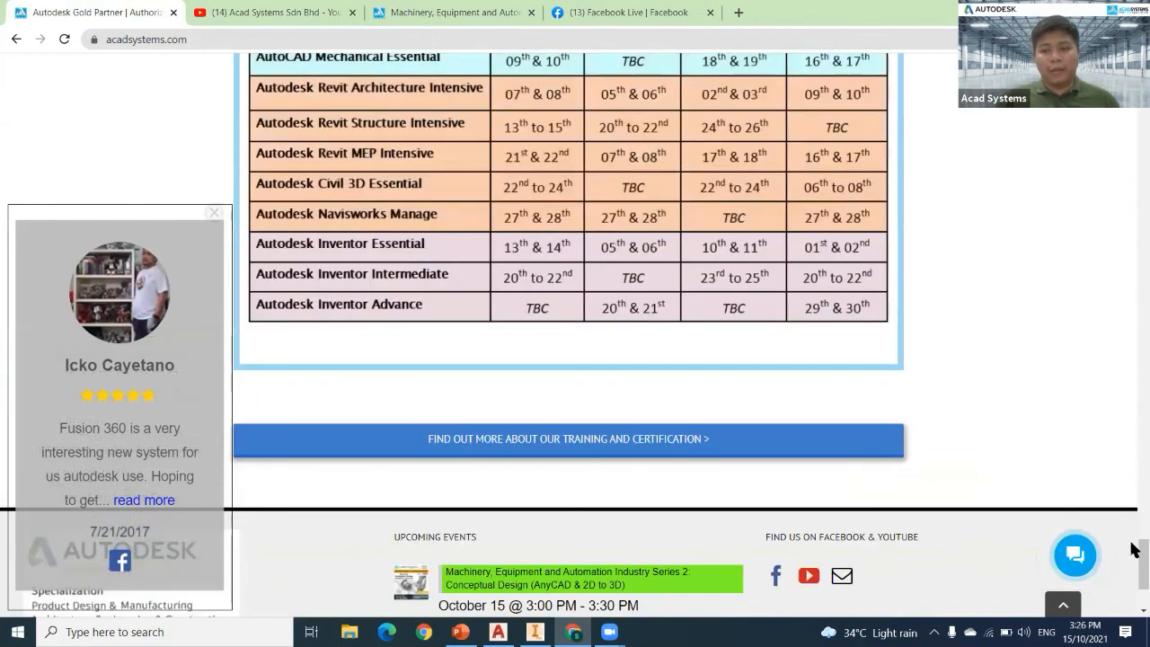
scroll(616, 460, up, 15)
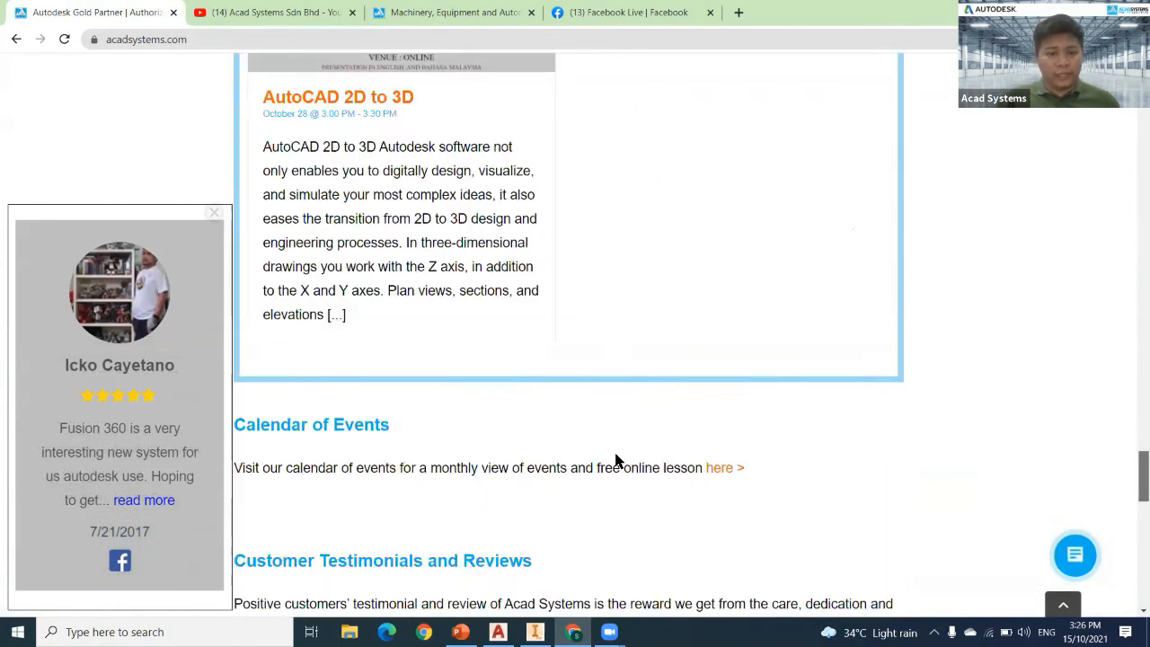
scroll(616, 460, up, 10)
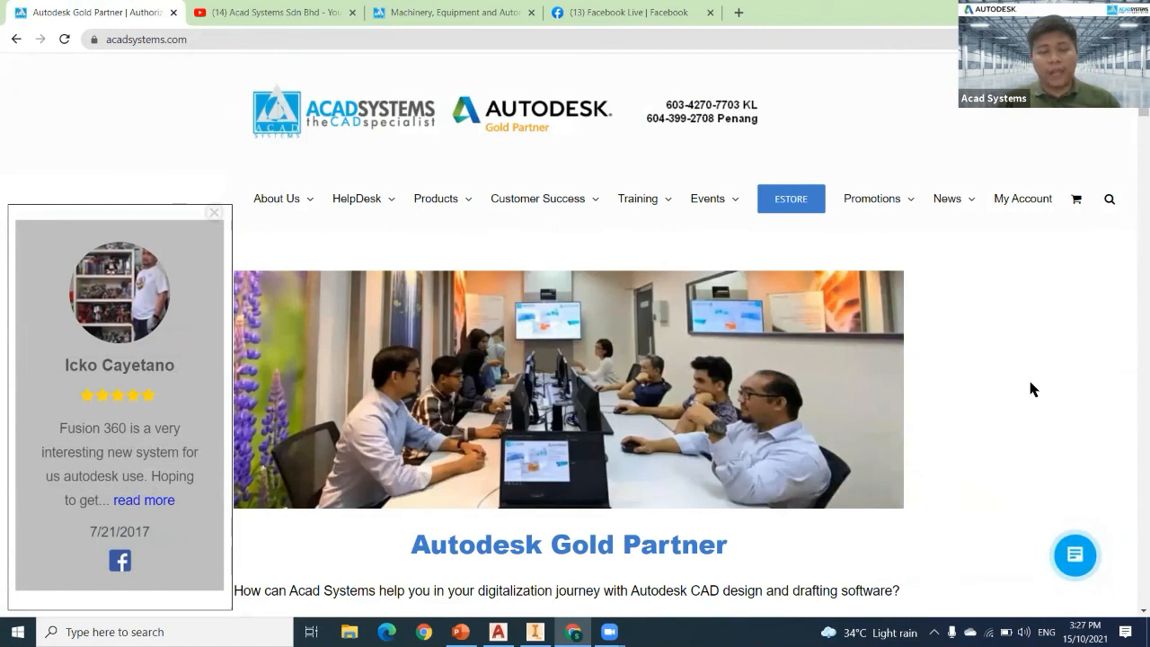
scroll(1134, 138, down, 2)
scroll(1133, 136, down, 3)
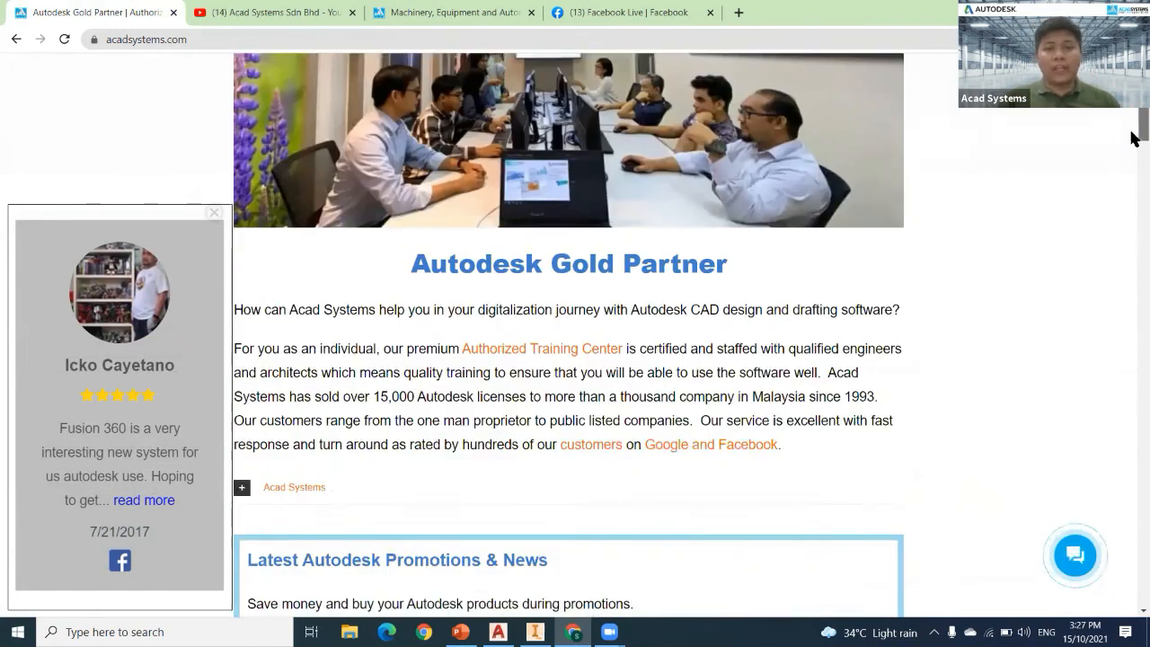
scroll(1078, 121, up, 2)
scroll(1045, 114, up, 2)
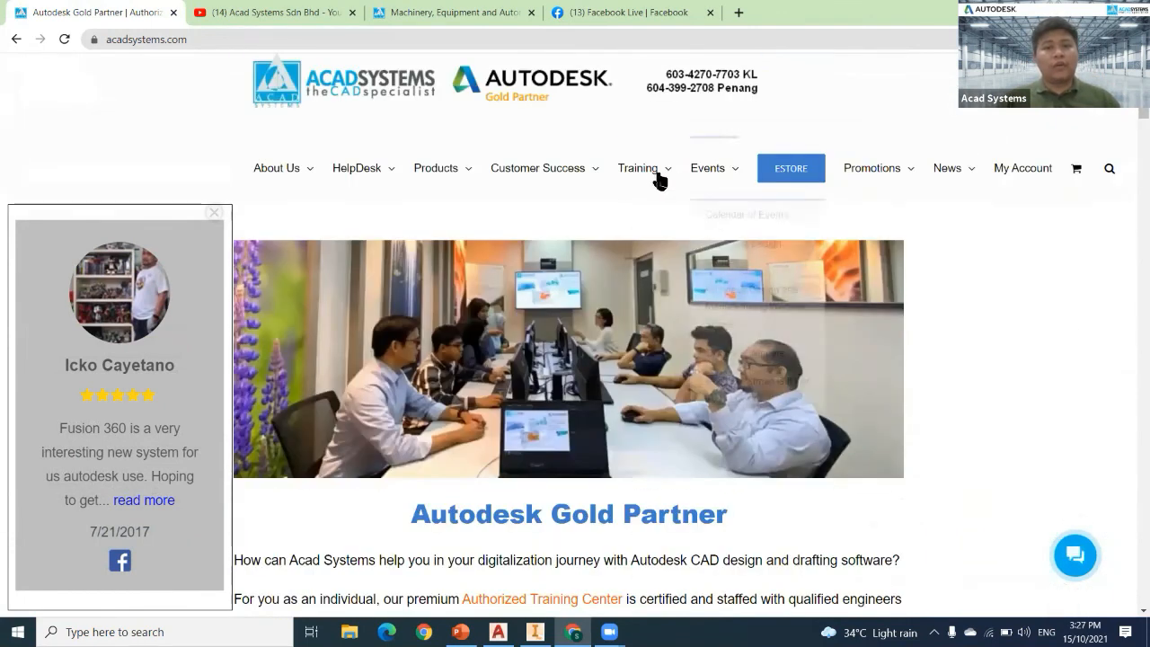
mouse_move(640, 169)
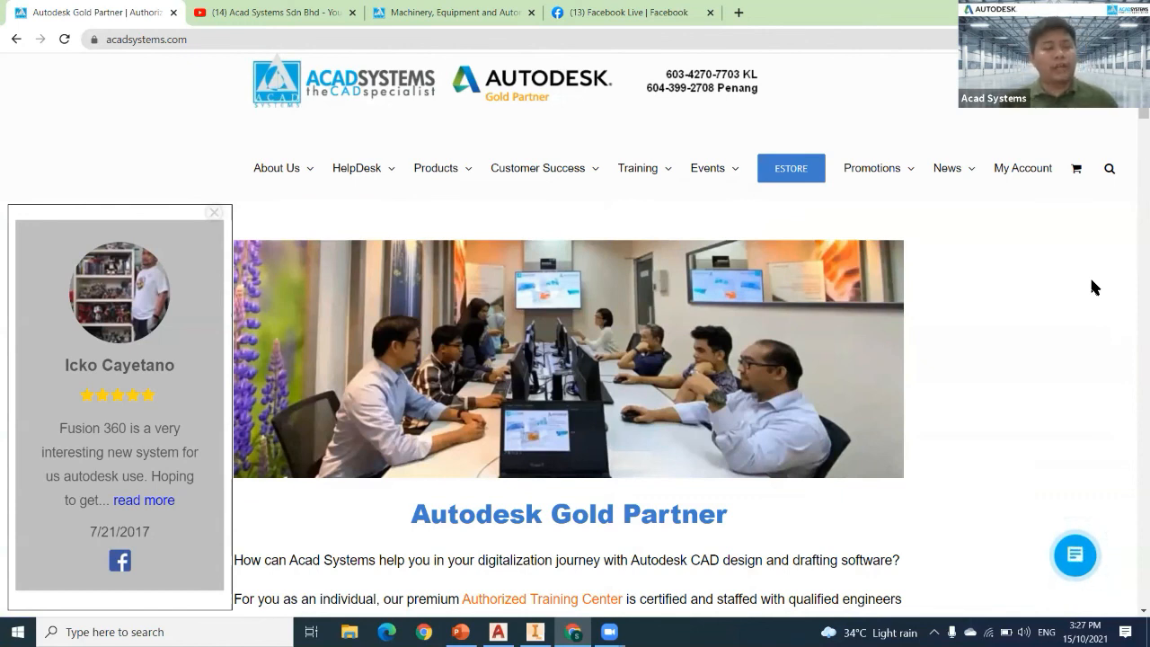
Dismiss the floating customer review and look through the homepage's promotions, contact section and lessons down to the upcoming events.
click(214, 212)
scroll(257, 400, down, 10)
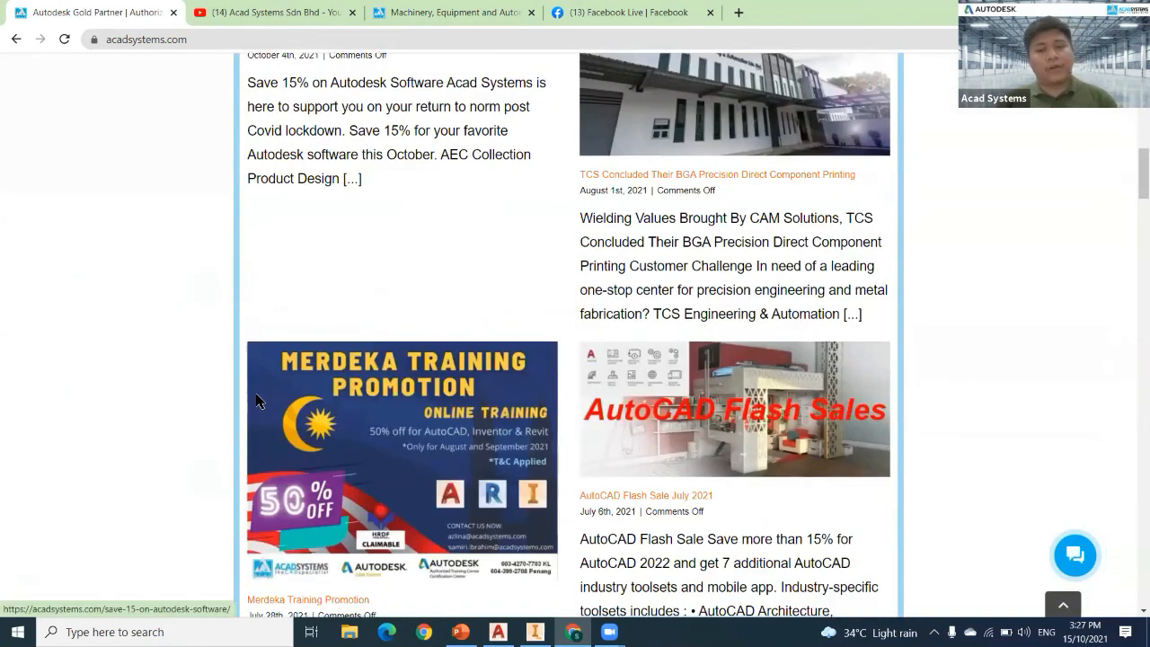
scroll(552, 506, down, 12)
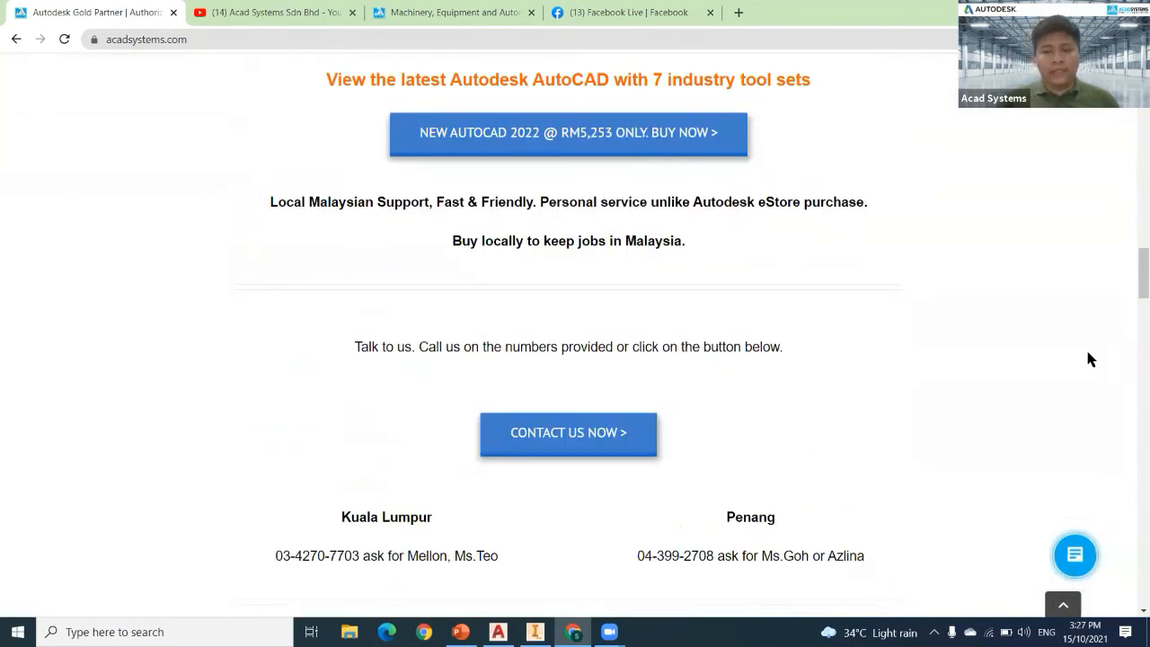
scroll(619, 476, down, 1)
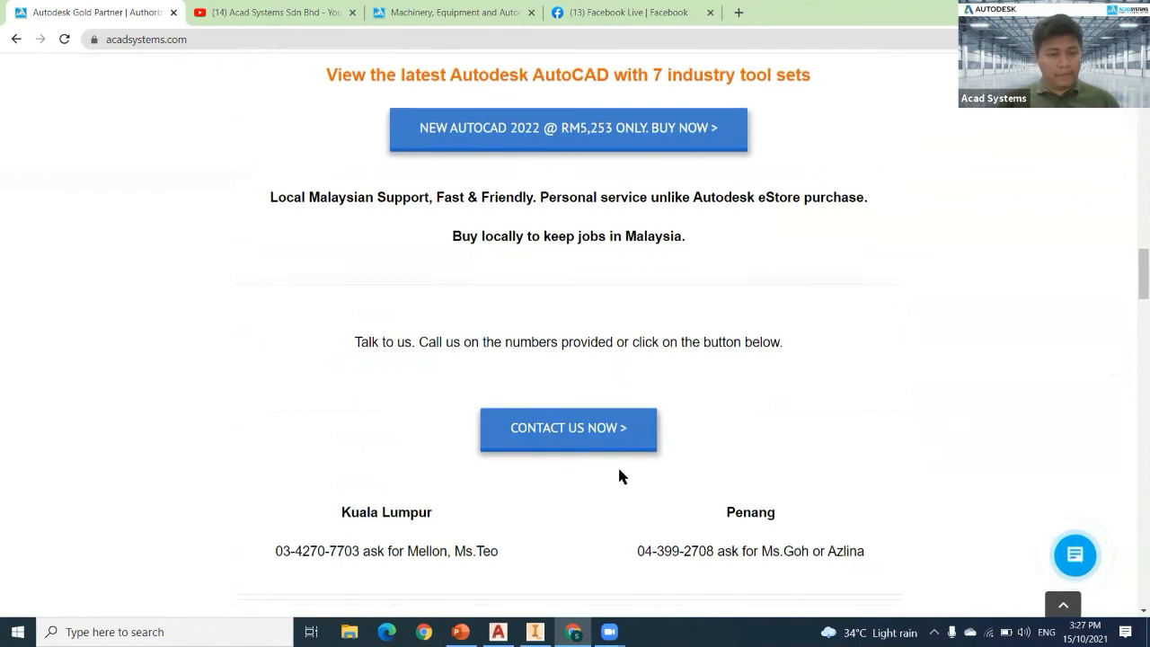
scroll(619, 476, down, 15)
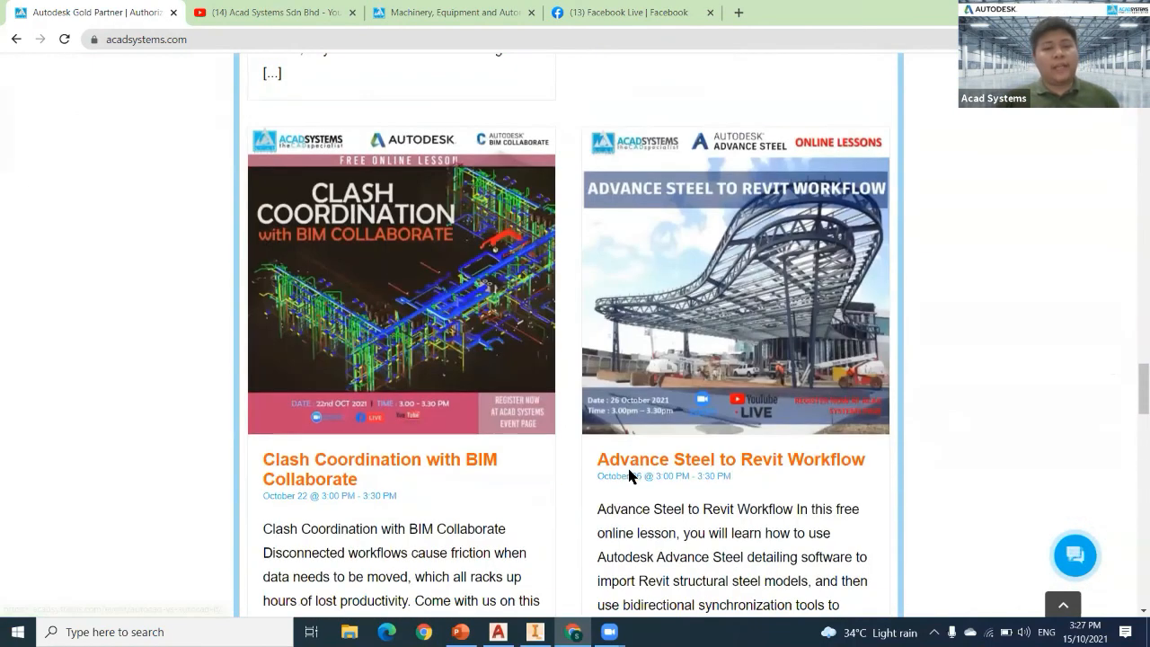
scroll(629, 476, down, 20)
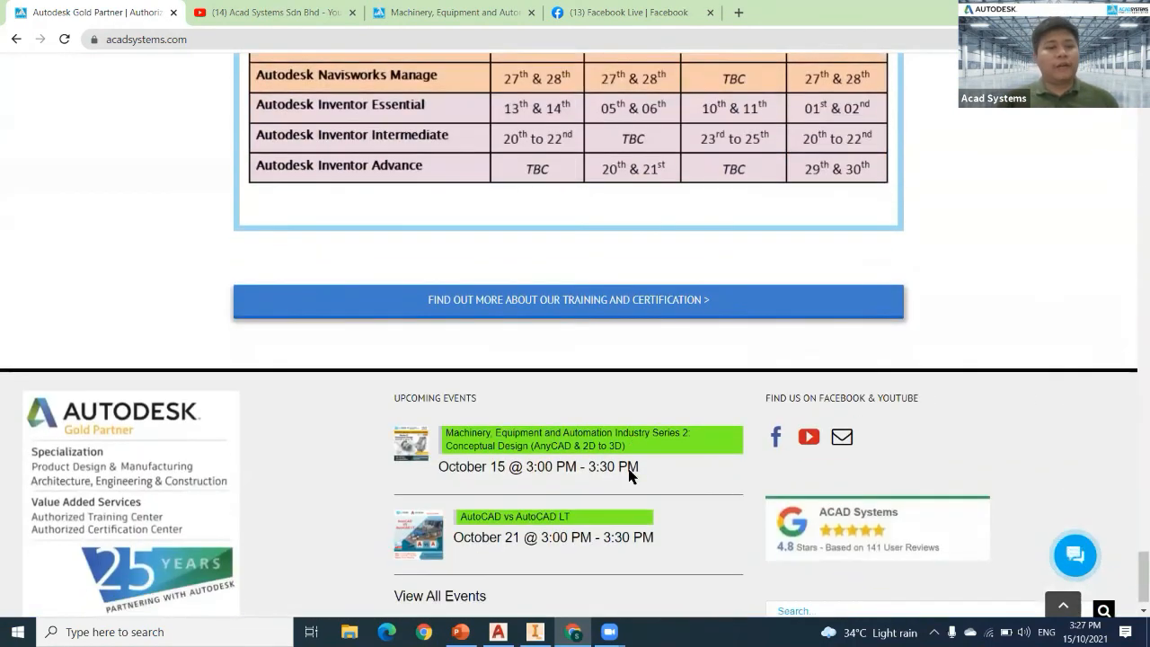
scroll(630, 469, down, 1)
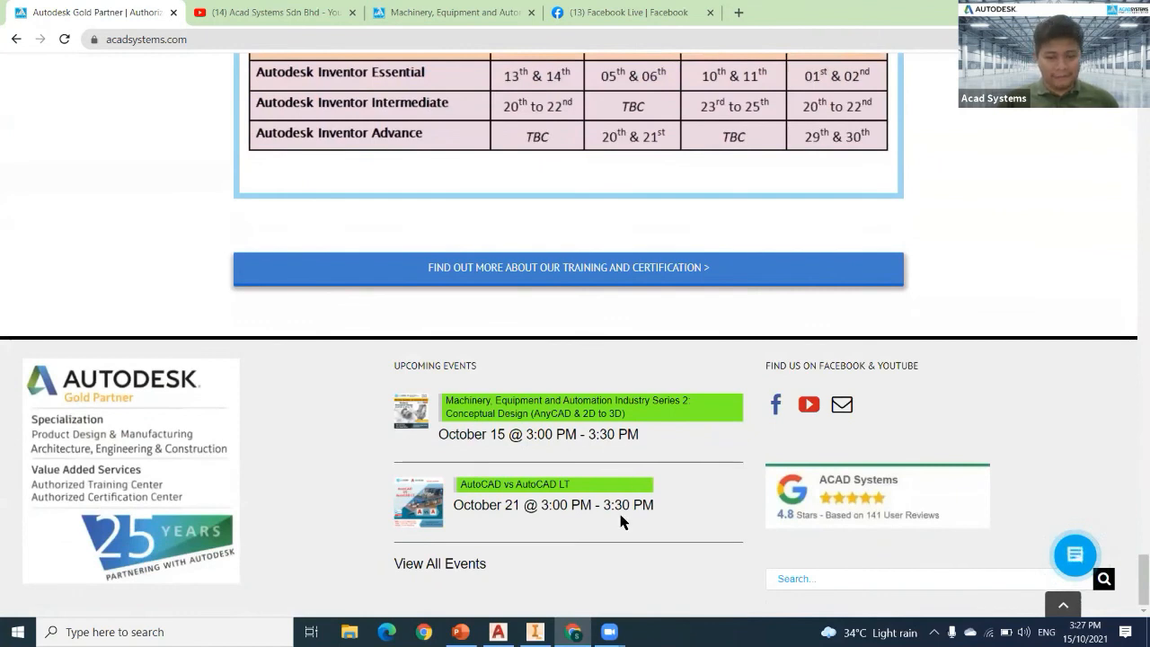